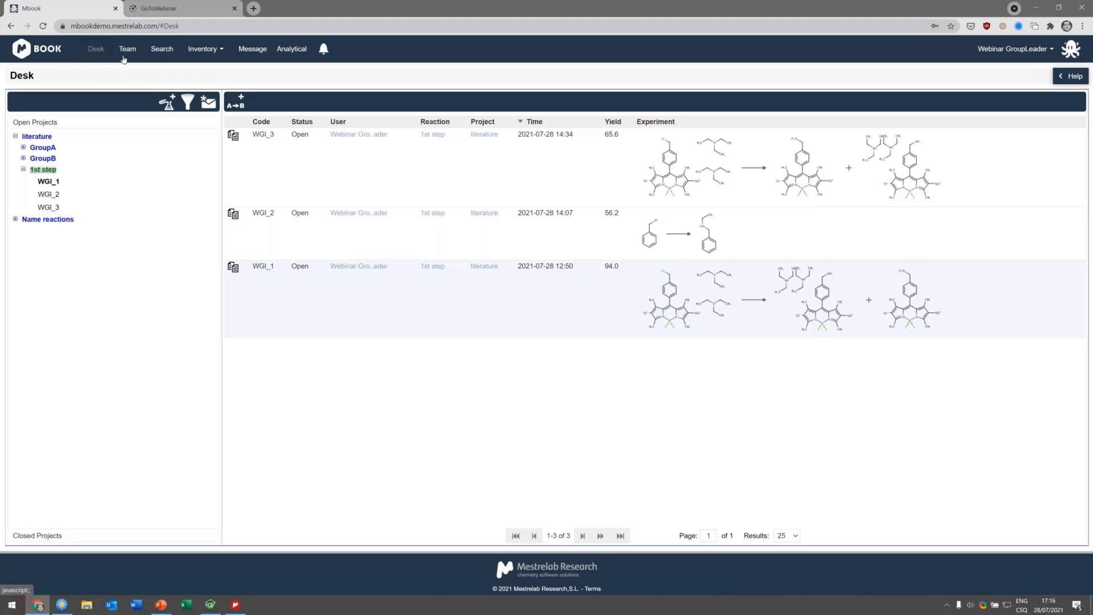
# Step: Open the Team section to manage group users
pyautogui.click(204, 49)
pyautogui.click(129, 50)
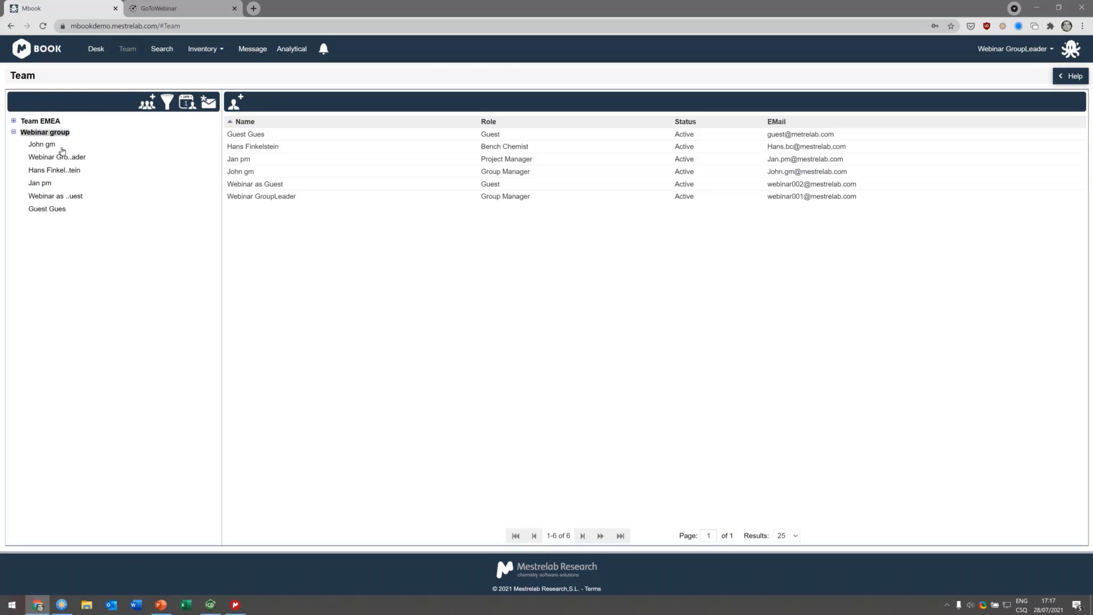
# Step: Start adding a new user and paste the user's e-mail address as the username
pyautogui.click(242, 102)
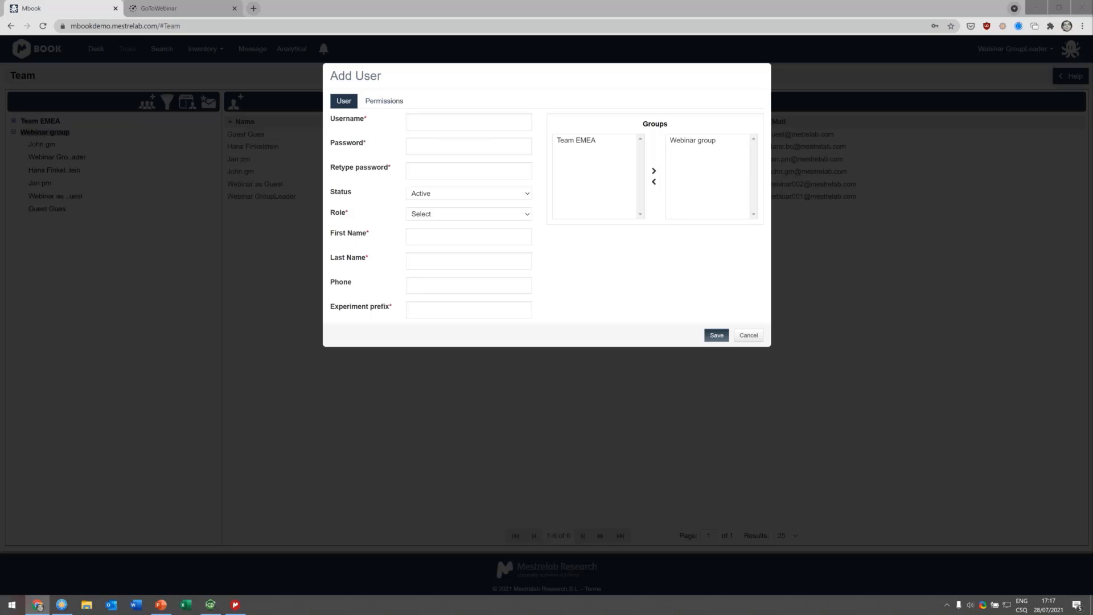
pyautogui.click(489, 126)
pyautogui.hotkey('ctrl', 'v')
pyautogui.press('Delete')
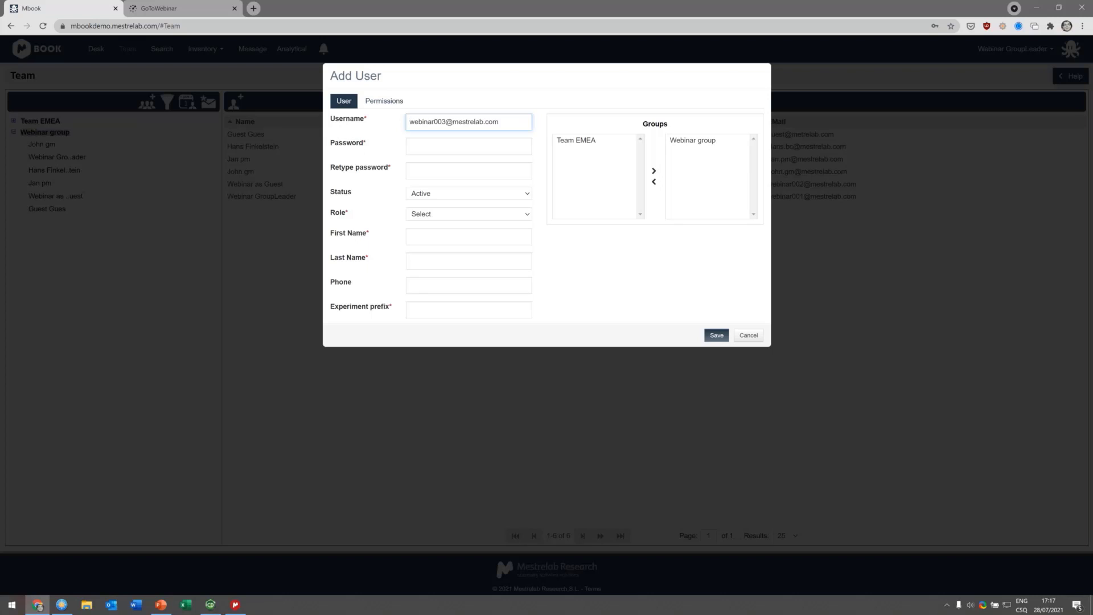
# Step: Paste the new user's password into both the password and retype password fields
pyautogui.hotkey('alt', 'Tab')
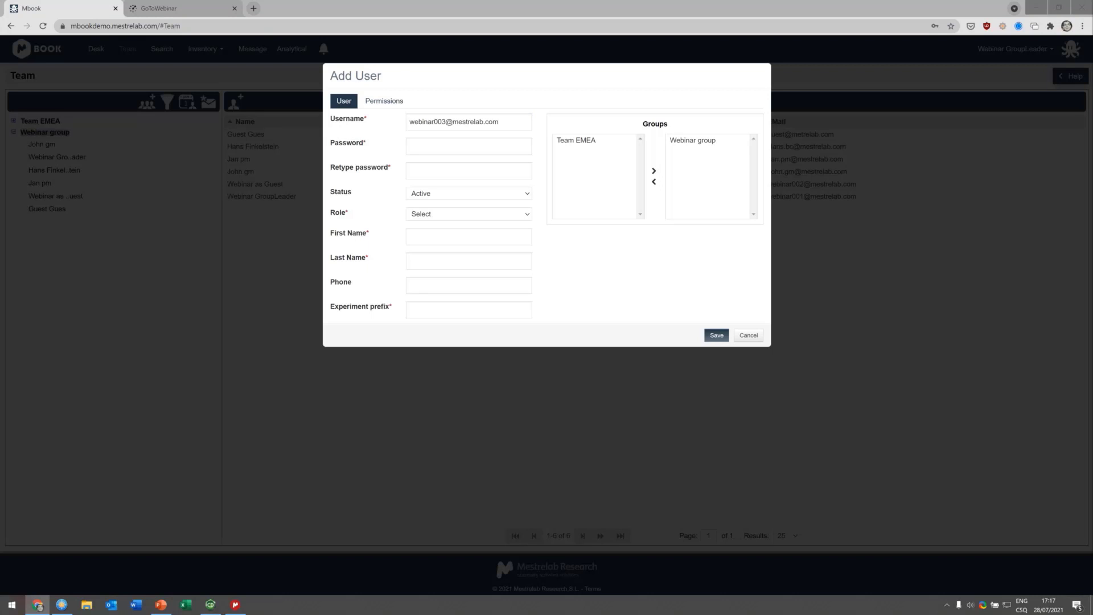
pyautogui.click(487, 143)
pyautogui.hotkey('ctrl', 'v')
pyautogui.click(424, 170)
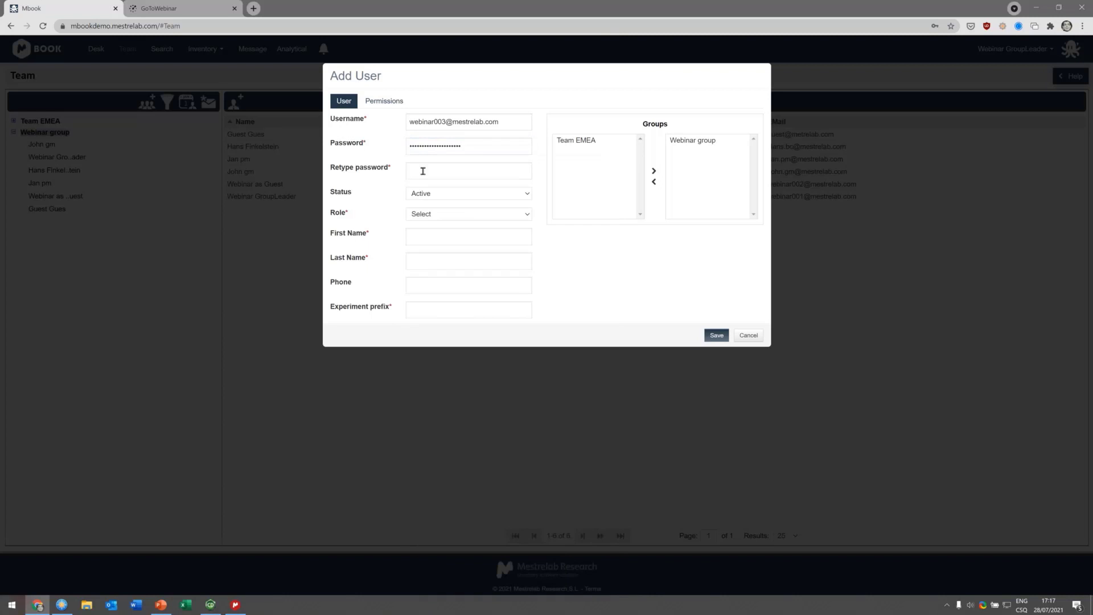
pyautogui.hotkey('ctrl', 'v')
# Step: Set the user's role to Project Manager, first name to Webinar and last name to Manager
pyautogui.click(445, 215)
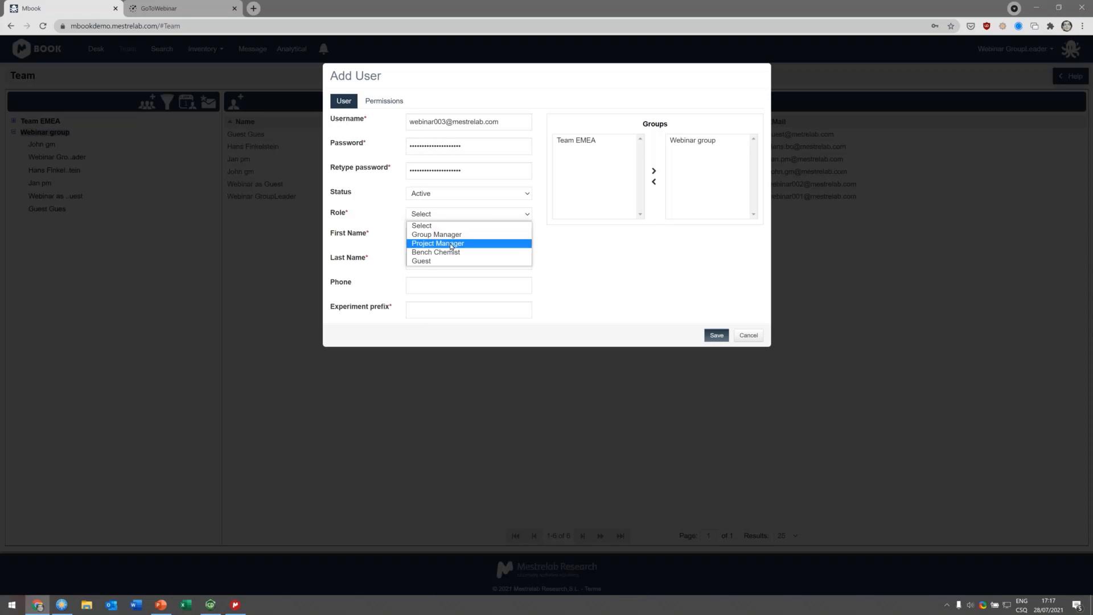
pyautogui.click(452, 246)
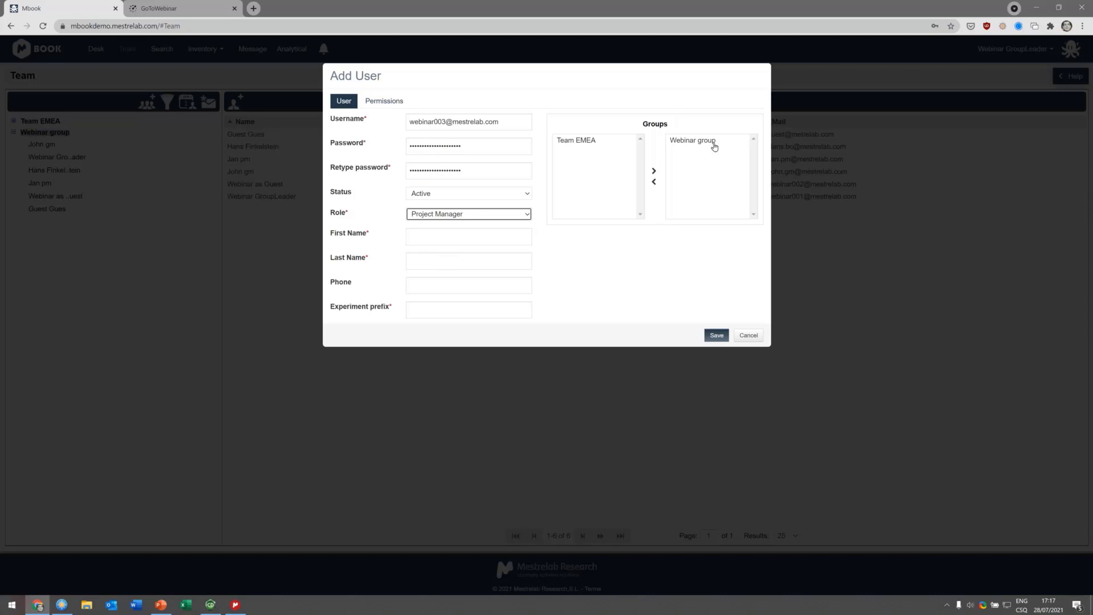
pyautogui.click(488, 240)
pyautogui.write('Web')
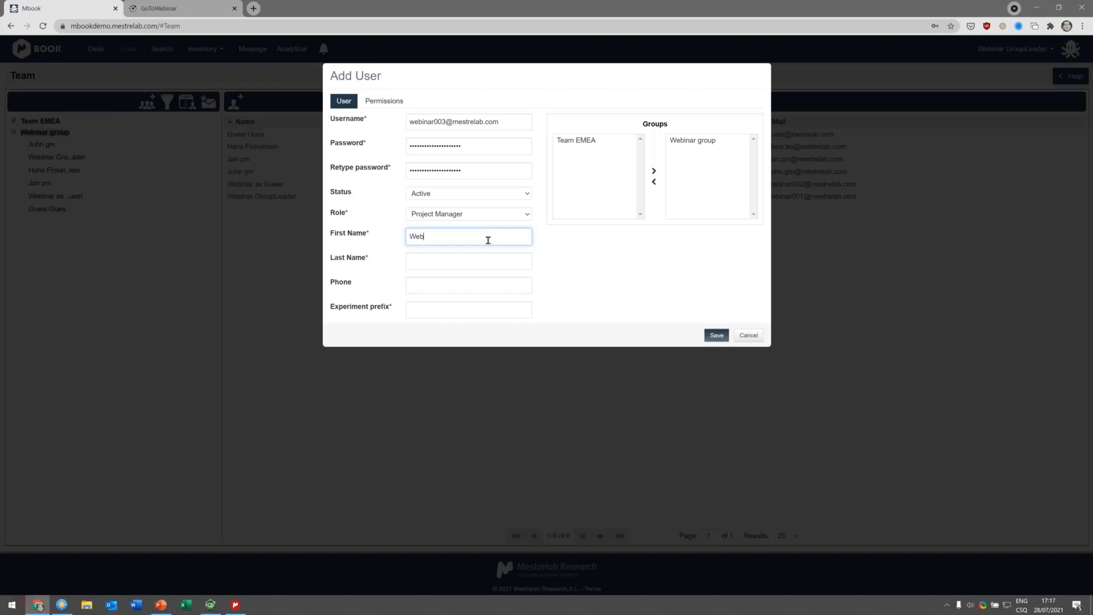
pyautogui.write('inar')
pyautogui.press('Tab')
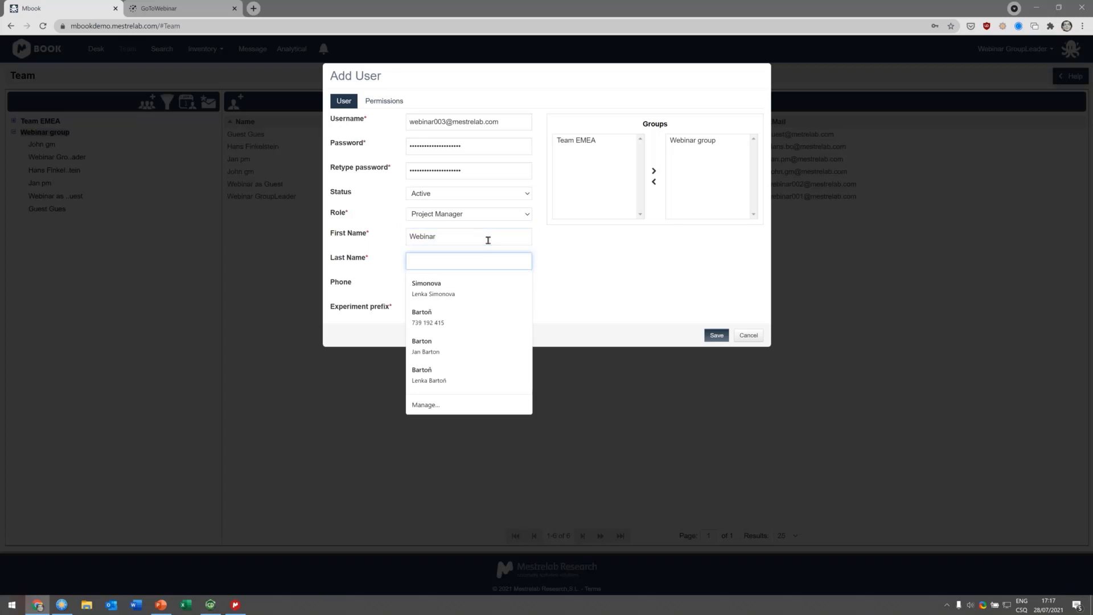
pyautogui.write('Manager')
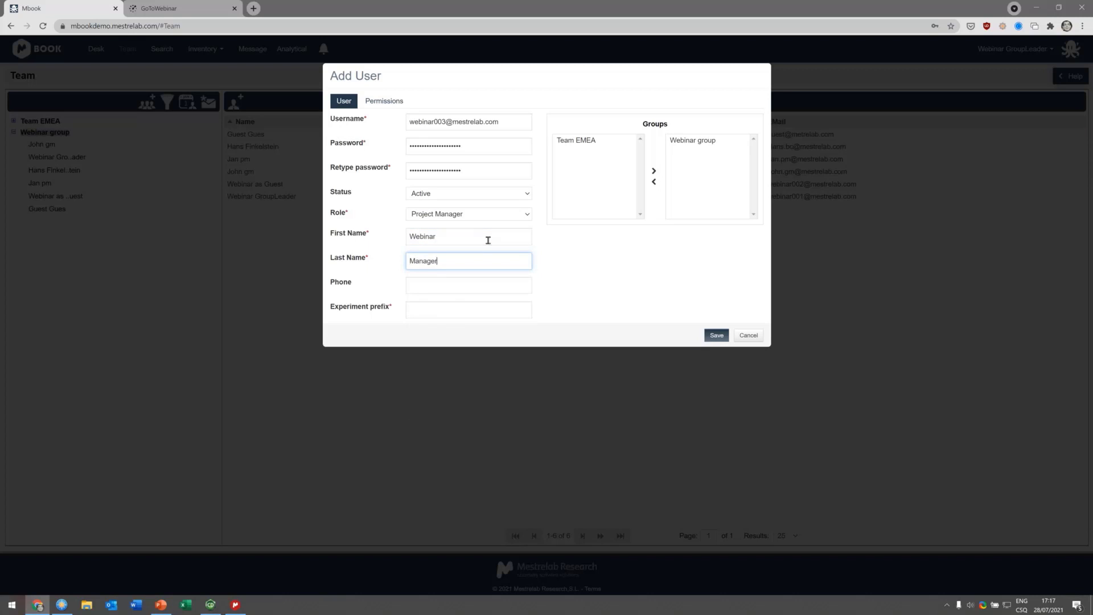
# Step: Set the experiment prefix to WM, enable the Request author permission, and save the new user
pyautogui.click(468, 310)
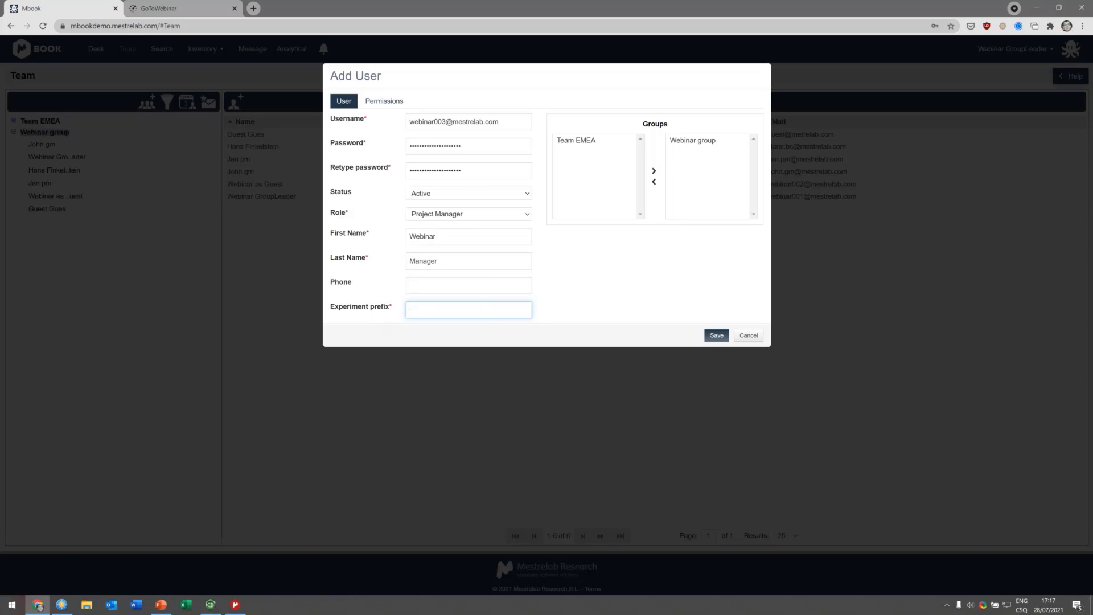
pyautogui.write('WM')
pyautogui.click(384, 101)
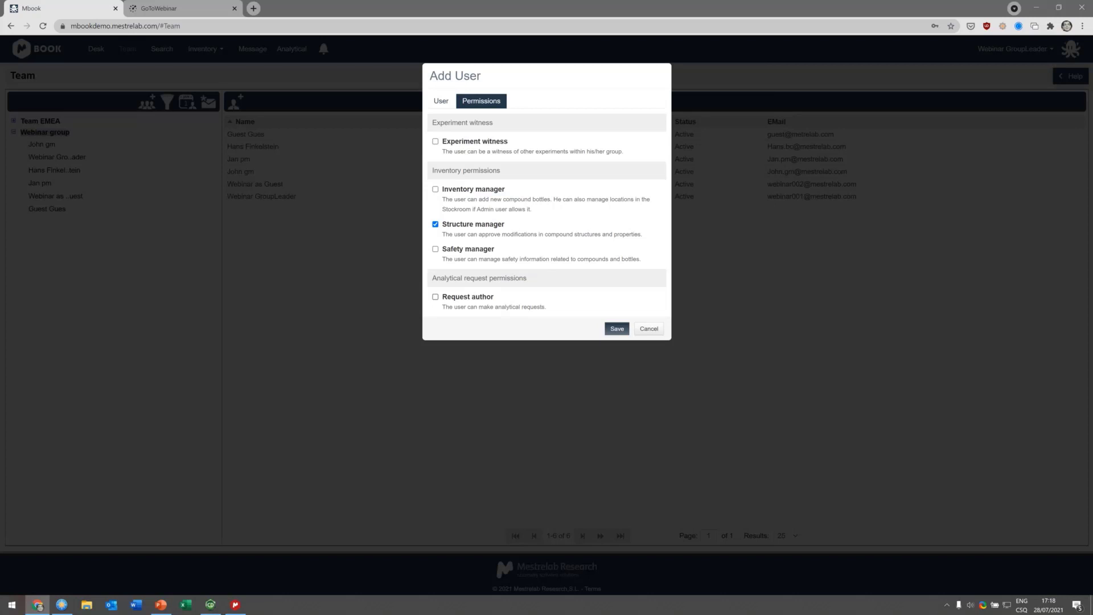
pyautogui.click(435, 297)
pyautogui.click(609, 328)
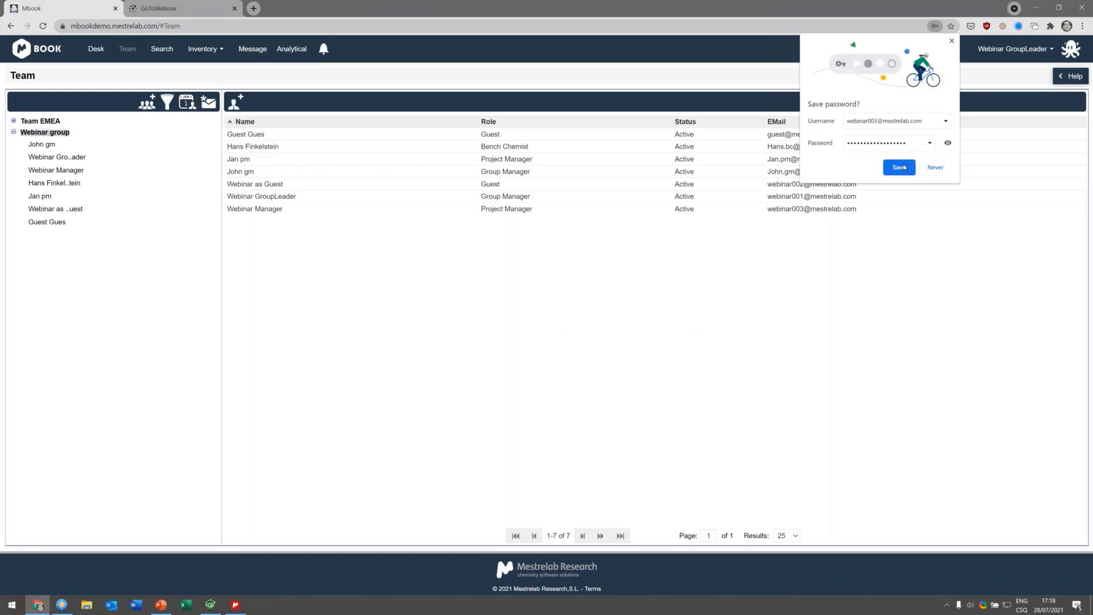
pyautogui.click(904, 167)
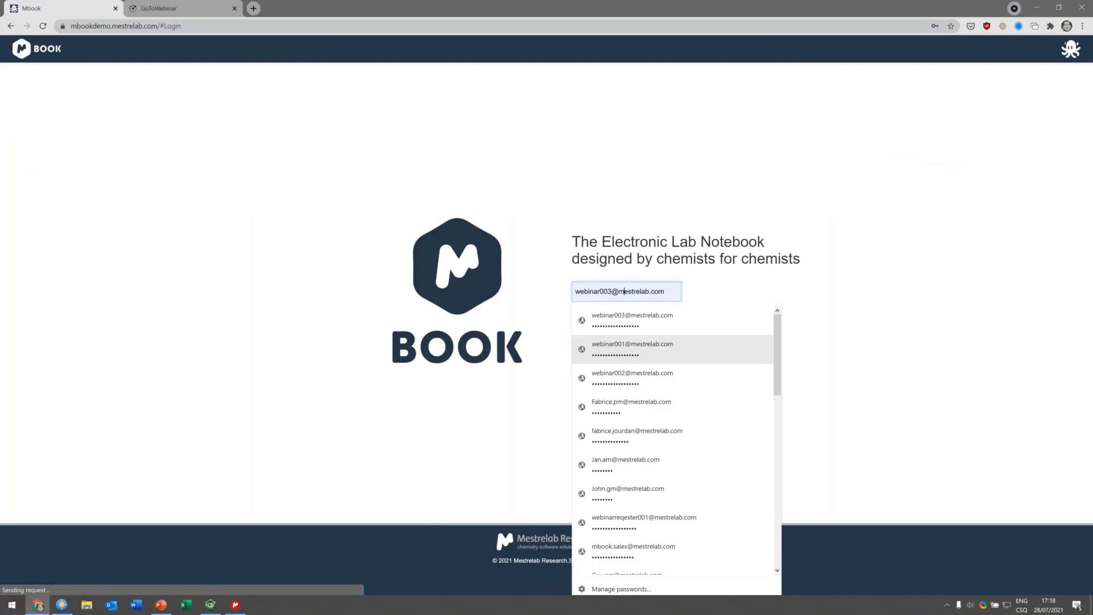
# Step: Log in as the new user and agree to the licence agreement
pyautogui.click(589, 344)
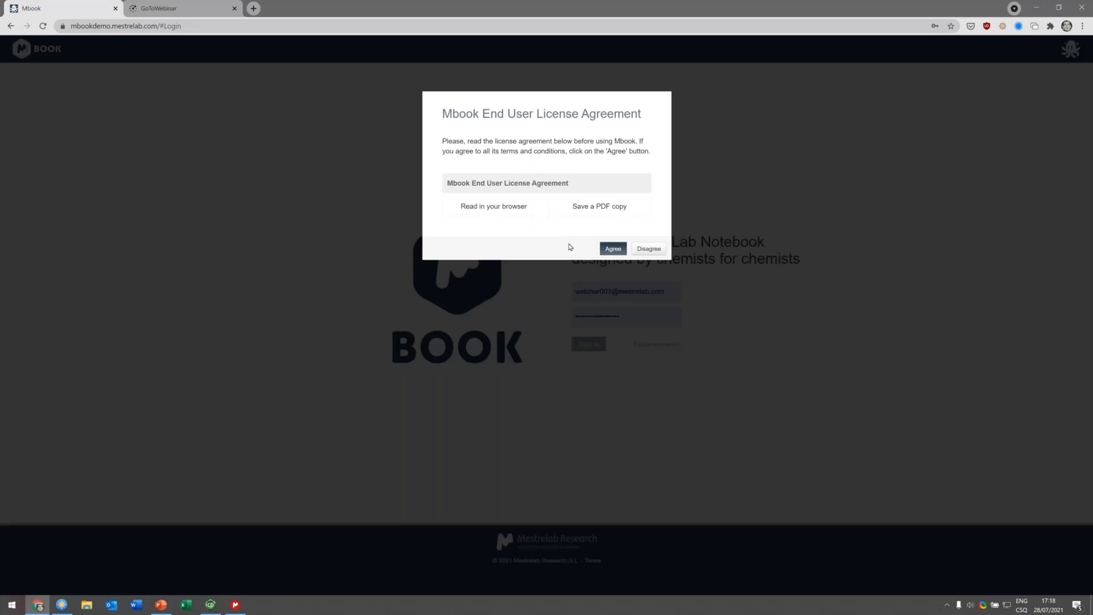
pyautogui.click(605, 251)
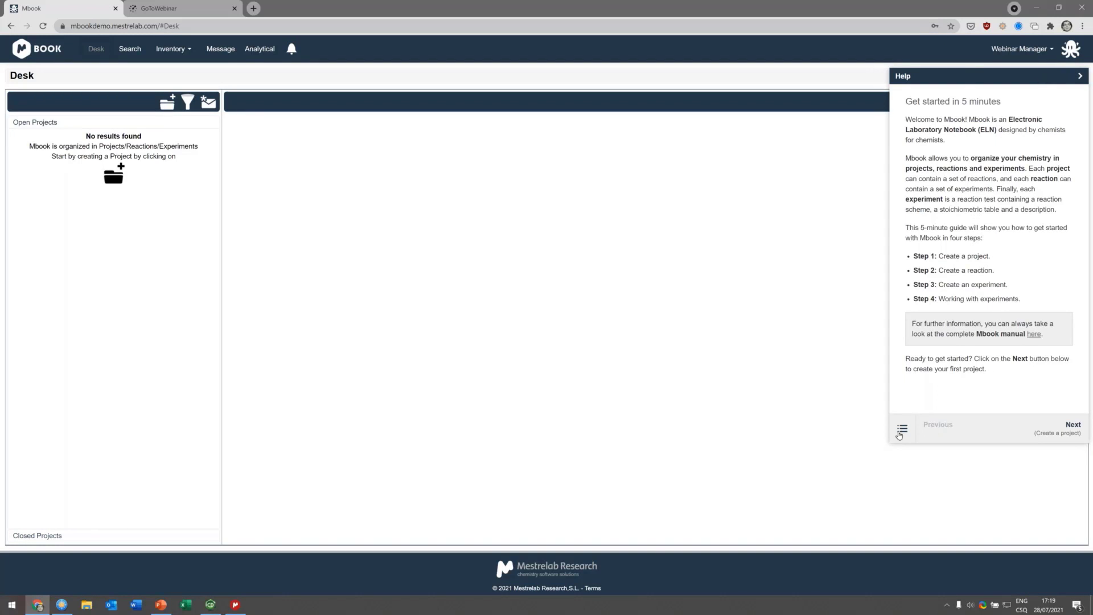
# Step: Read the help's Create a project topic, then close the help panel
pyautogui.click(900, 432)
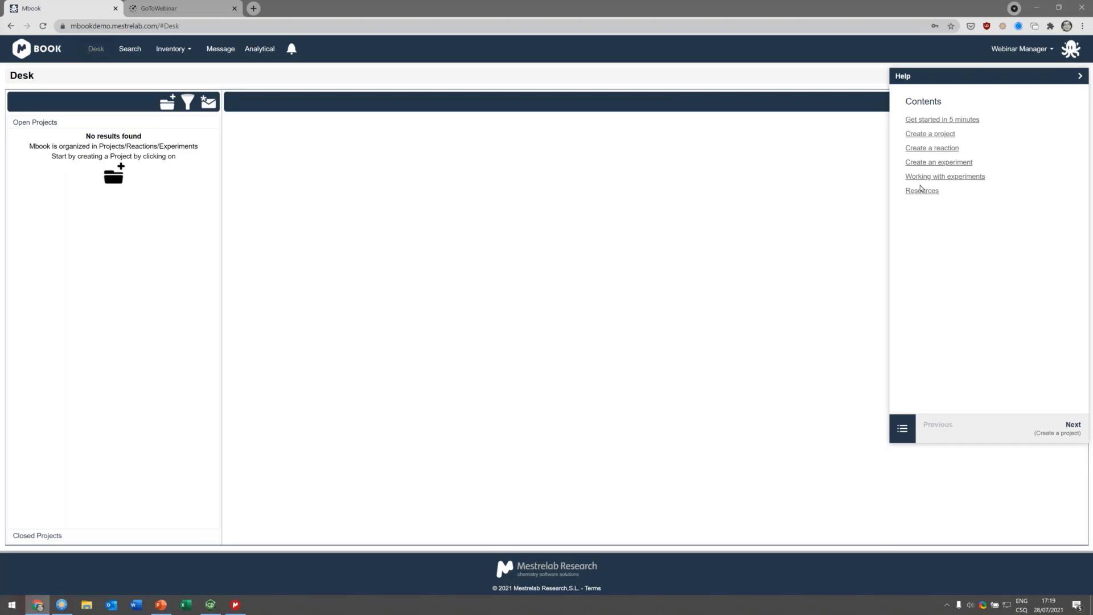
pyautogui.click(925, 135)
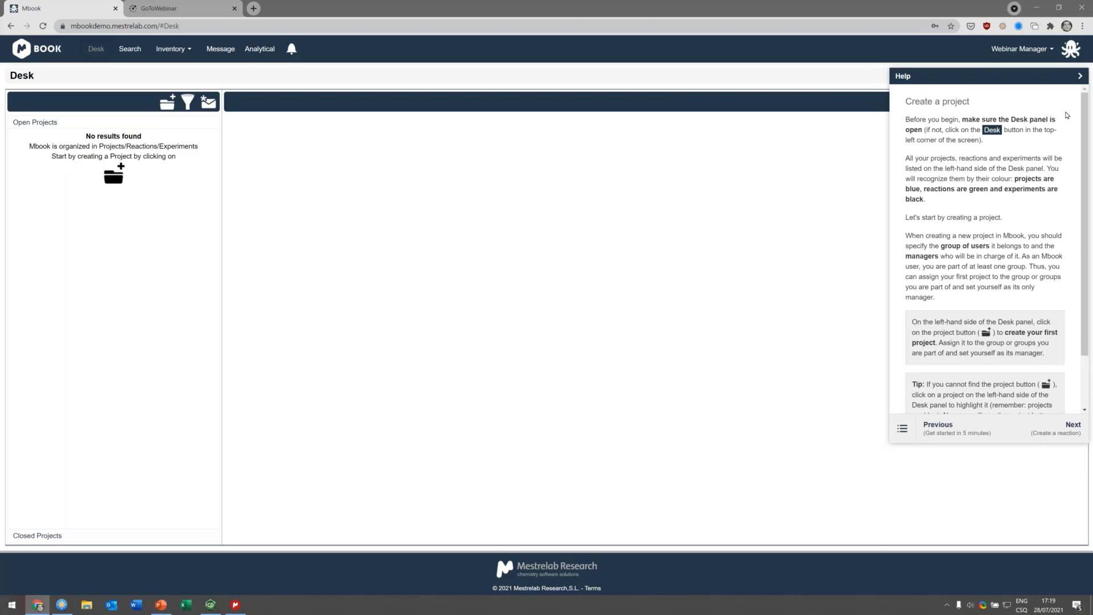
pyautogui.click(1079, 76)
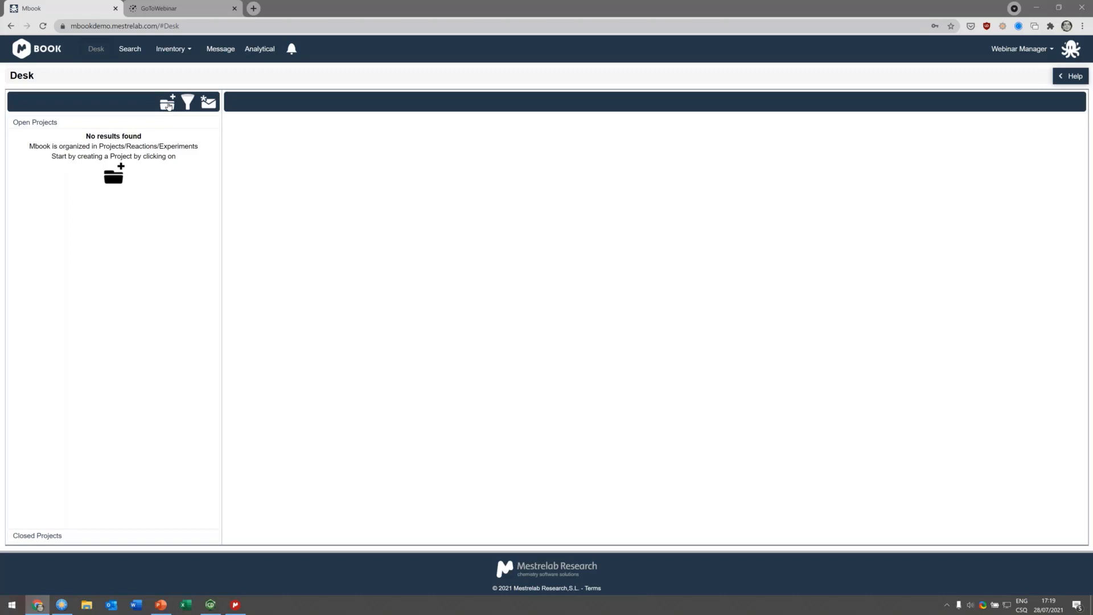
# Step: Add a project named Webinar with code WEbb and start date 2021-07-28
pyautogui.click(167, 105)
pyautogui.click(506, 120)
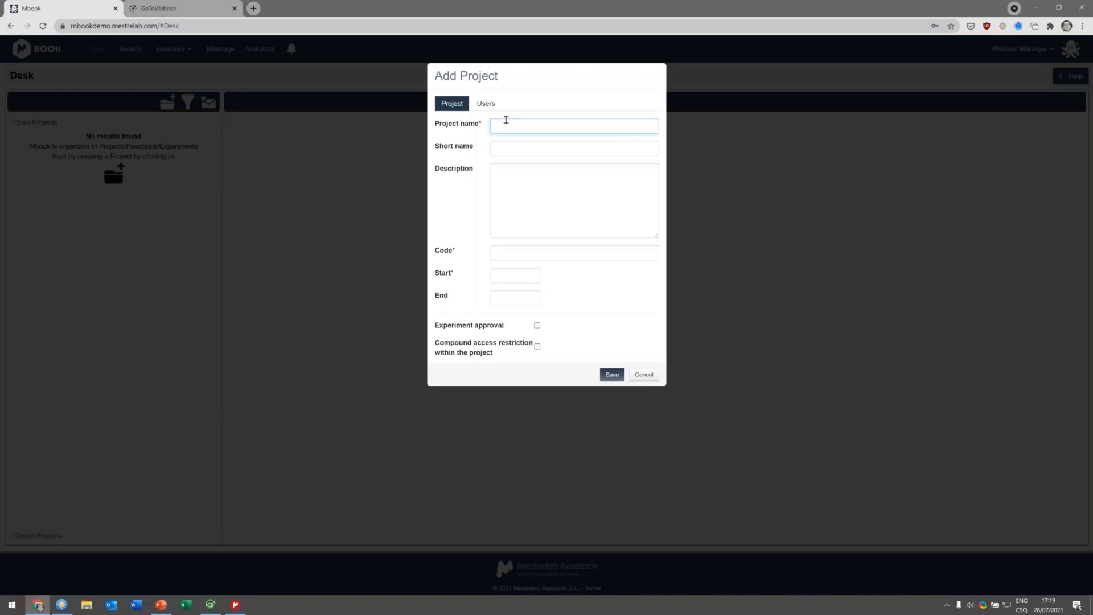
pyautogui.write('Webinar')
pyautogui.click(503, 254)
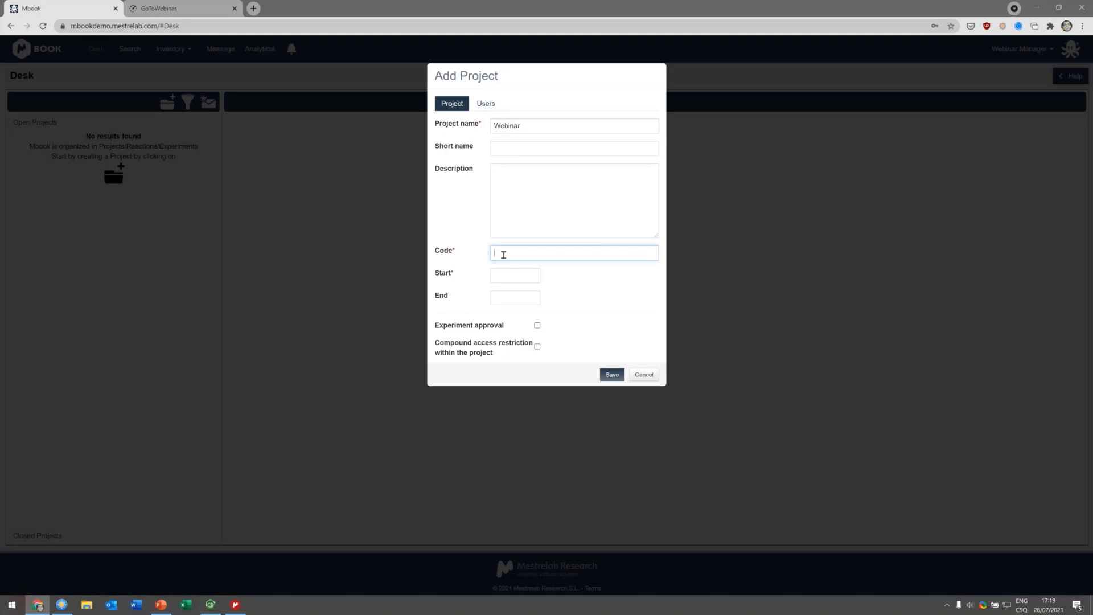
pyautogui.write('WEbb')
pyautogui.click(515, 276)
pyautogui.click(543, 377)
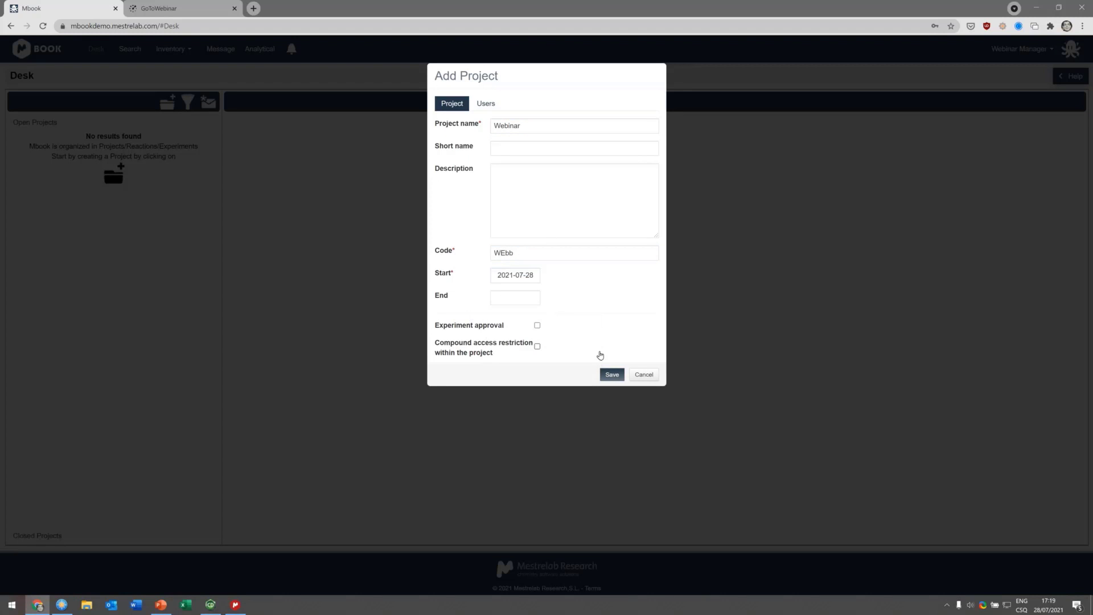
# Step: Assign the Webinar group to the new project
pyautogui.click(485, 103)
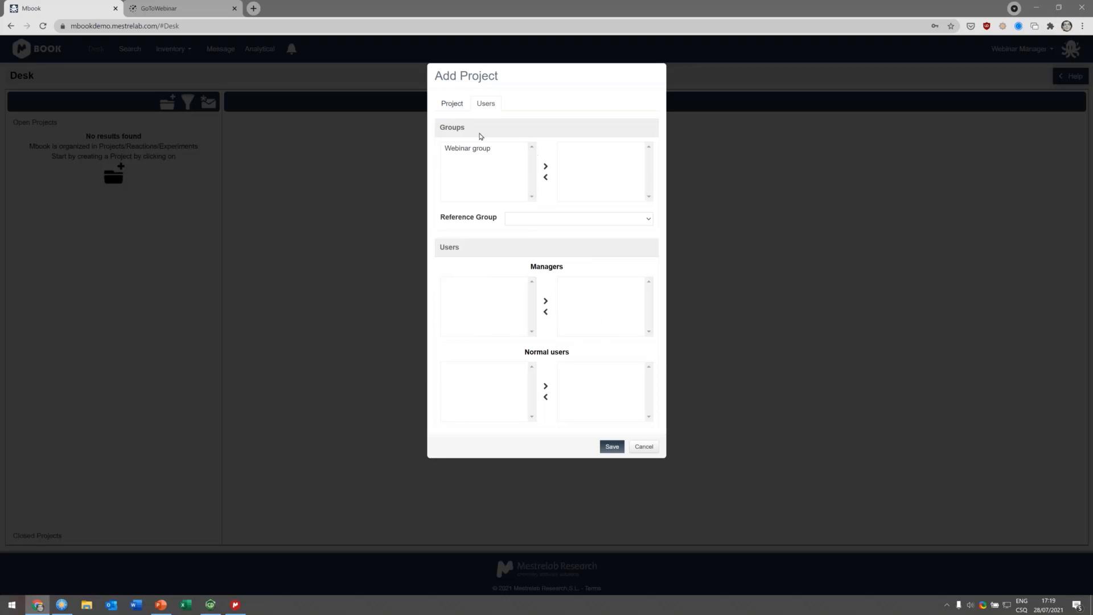
pyautogui.click(481, 149)
pyautogui.click(545, 167)
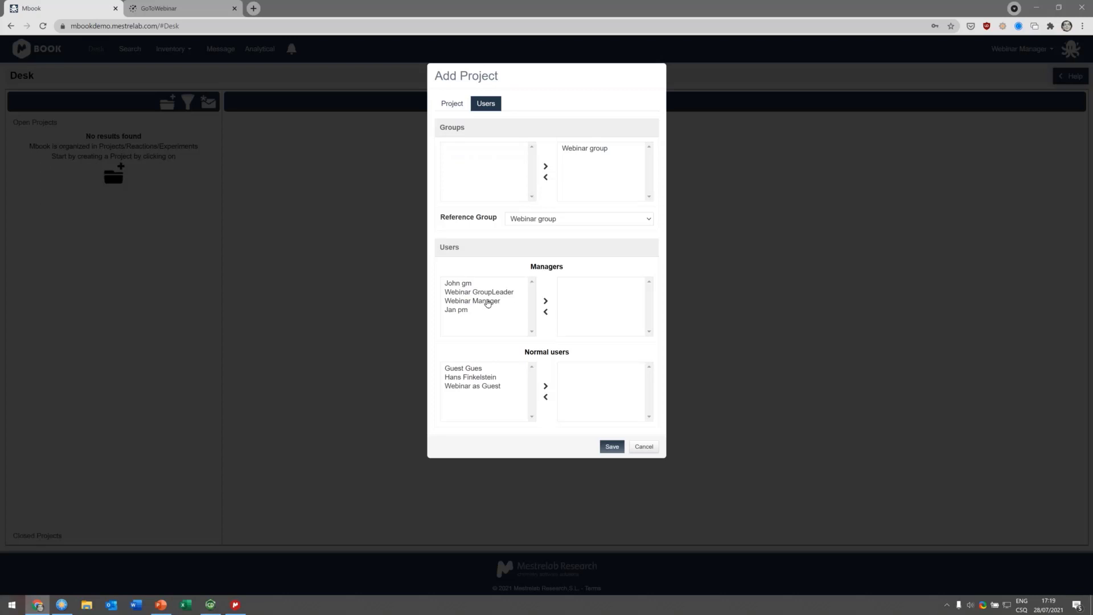
# Step: Add Webinar GroupLeader and Webinar Manager as managers and all three remaining users as normal users, then save the project
pyautogui.click(488, 302)
pyautogui.click(501, 293)
pyautogui.keyDown('ctrl'); pyautogui.click(505, 303); pyautogui.keyUp('ctrl')
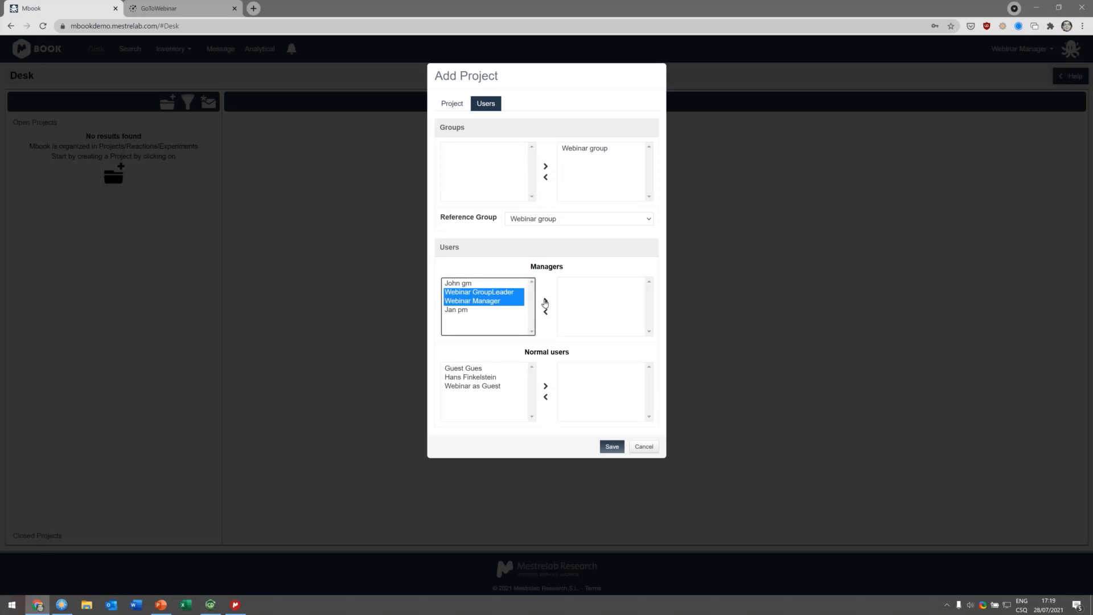
pyautogui.click(545, 303)
pyautogui.moveTo(482, 389); pyautogui.dragTo(484, 369)
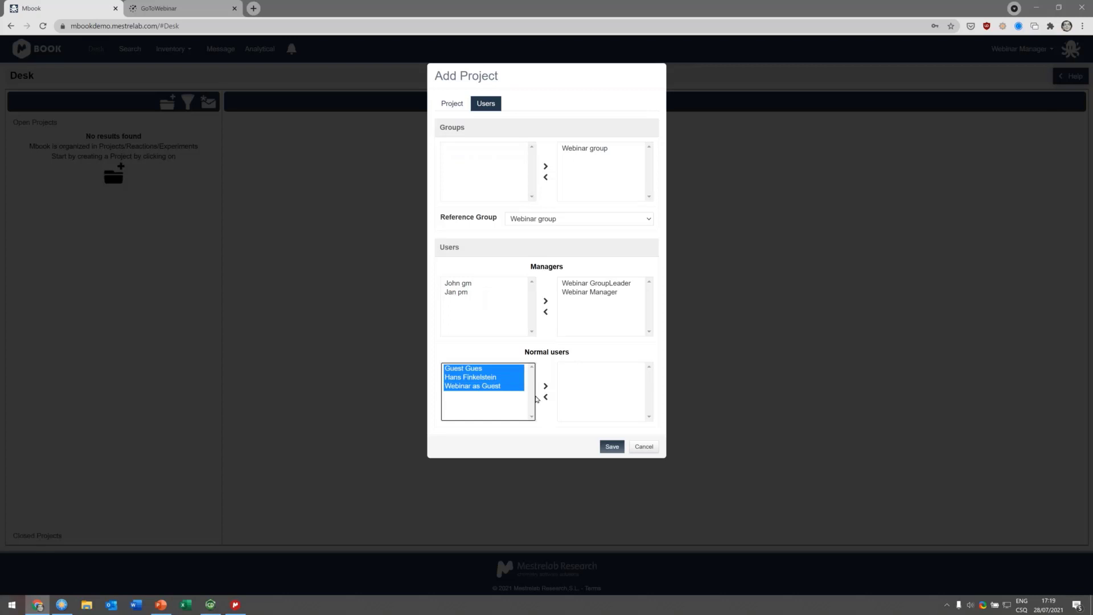
pyautogui.click(545, 390)
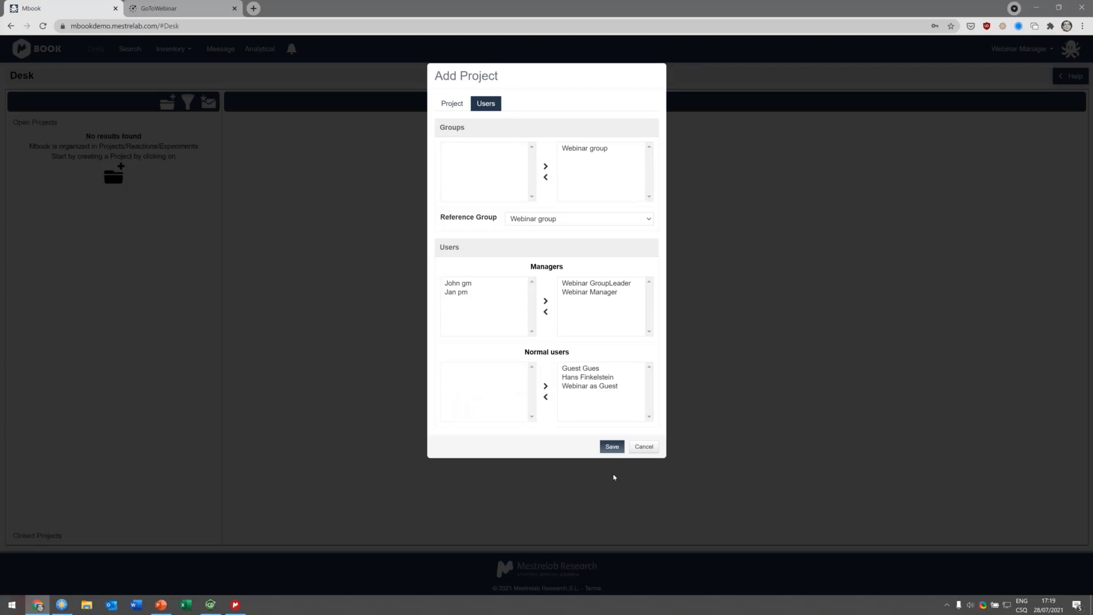
pyautogui.click(612, 447)
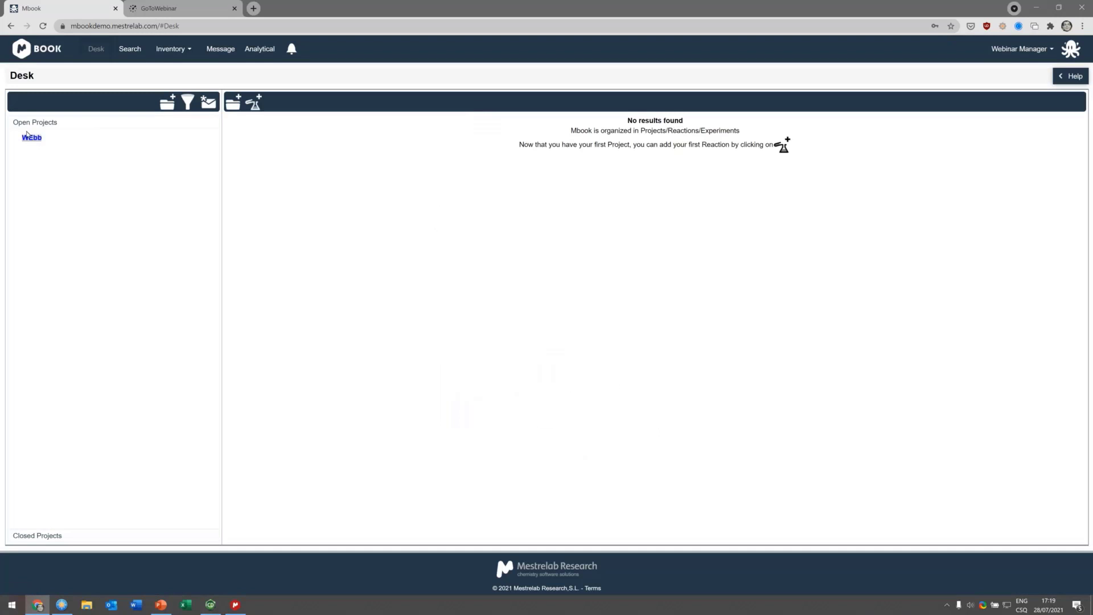
# Step: Add another project named subWeb, reuse subWeb as its code, and set the start date to 2021-07-28
pyautogui.moveTo(29, 139)
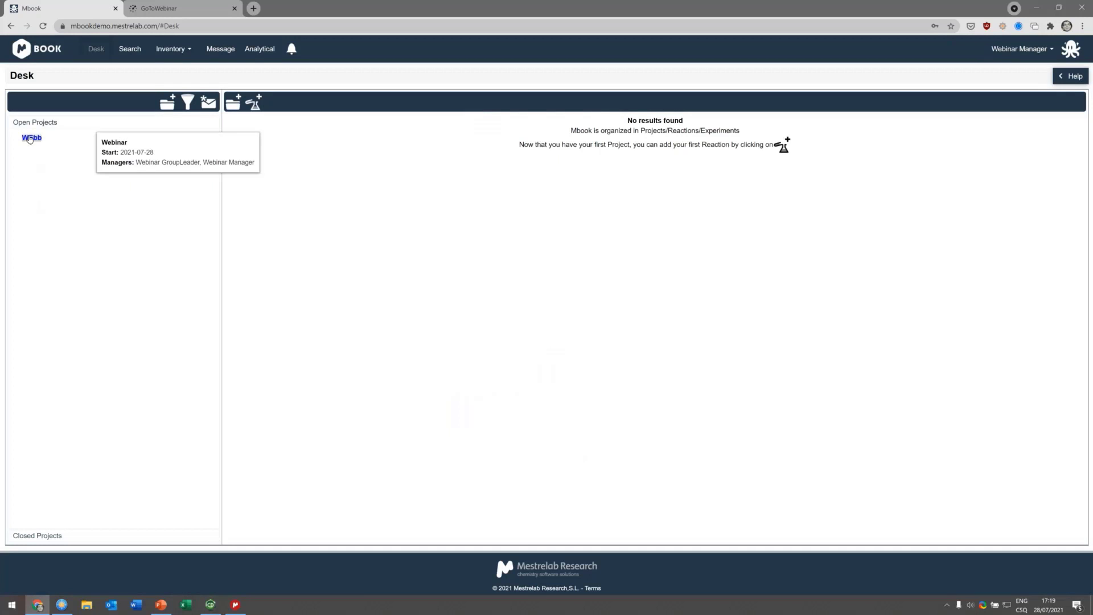
pyautogui.click(170, 103)
pyautogui.click(508, 131)
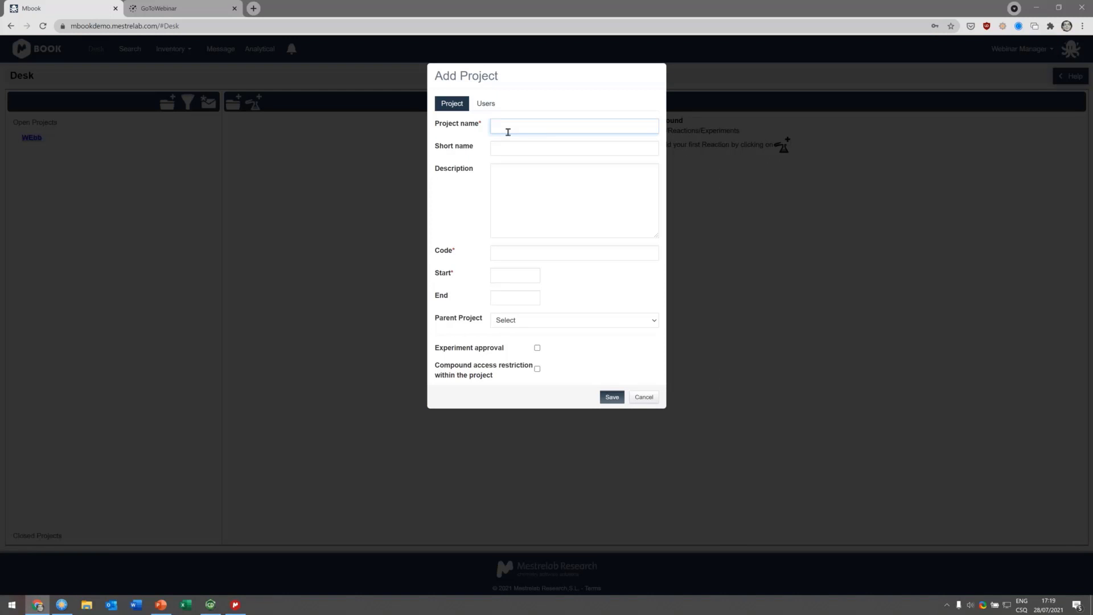
pyautogui.write('subWeb')
pyautogui.doubleClick(508, 125)
pyautogui.hotkey('ctrl', 'c')
pyautogui.click(513, 253)
pyautogui.hotkey('ctrl', 'v')
pyautogui.click(516, 275)
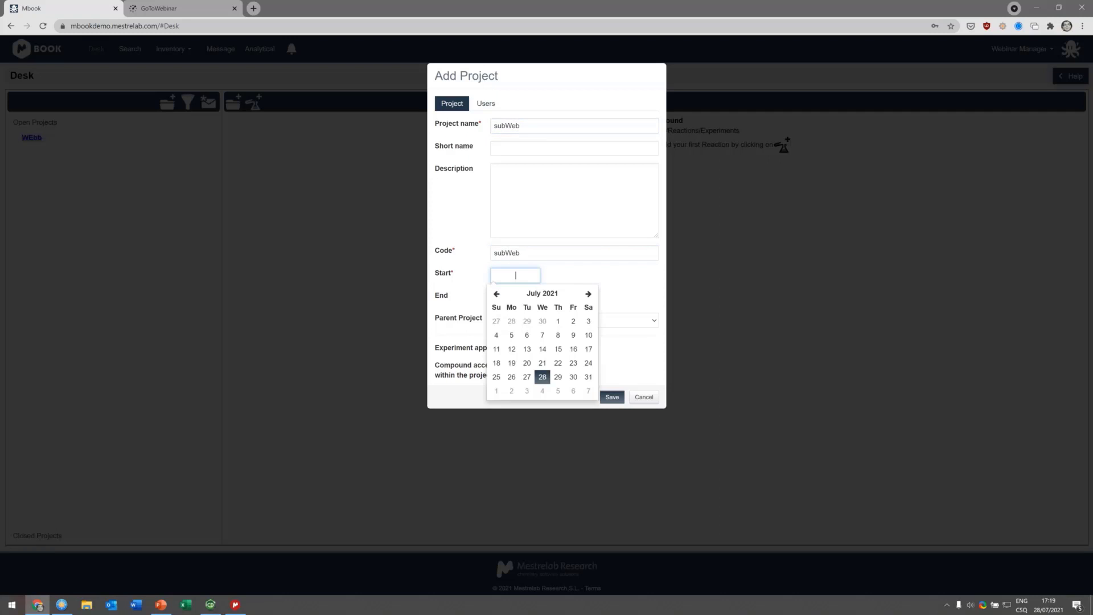
pyautogui.click(543, 377)
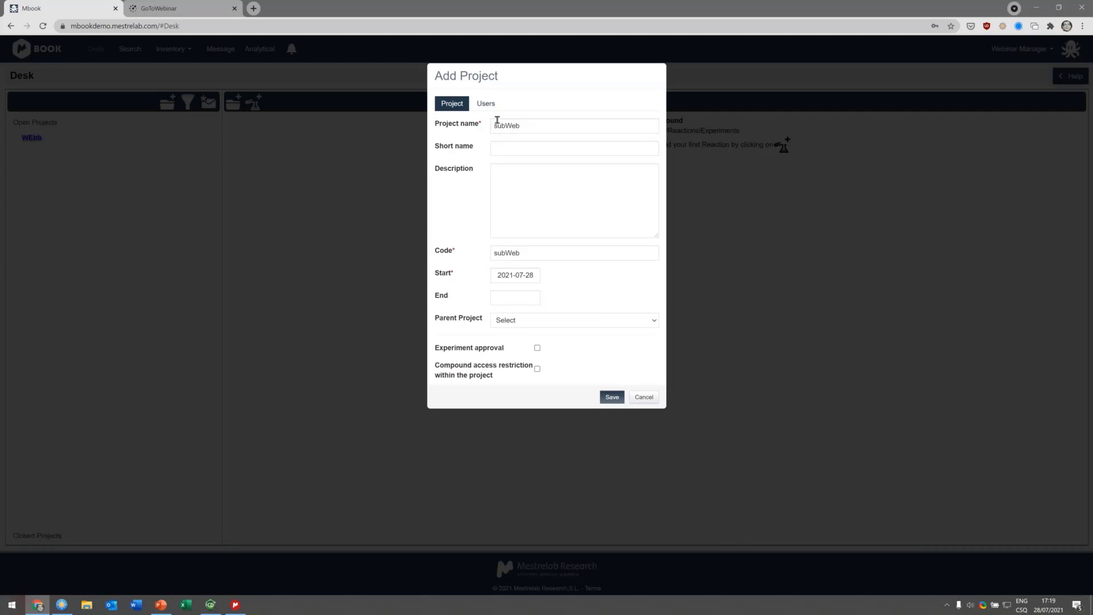
# Step: Assign the Webinar group to the subWeb project
pyautogui.click(486, 103)
pyautogui.click(493, 149)
pyautogui.click(546, 166)
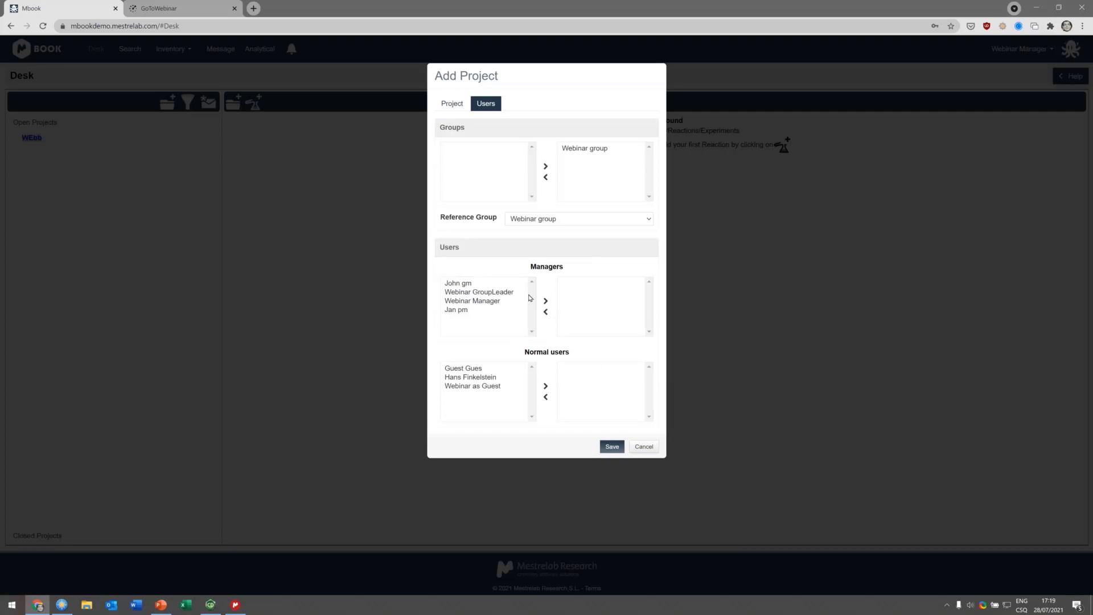
# Step: Add Webinar GroupLeader as manager and Webinar as Guest as normal user, then save the subWeb project
pyautogui.click(494, 291)
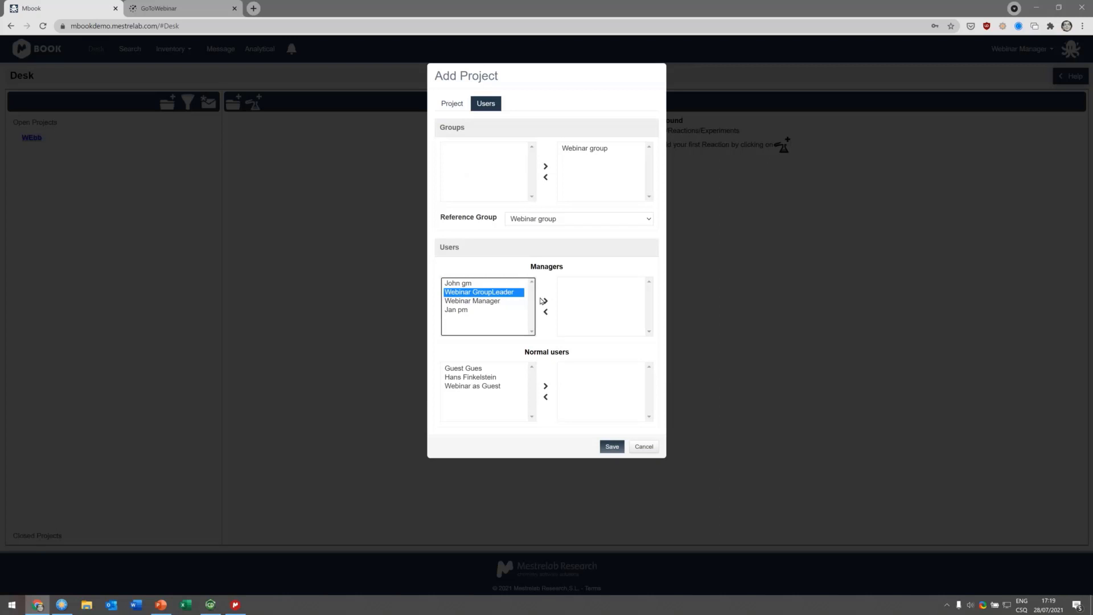
pyautogui.click(544, 301)
pyautogui.click(477, 387)
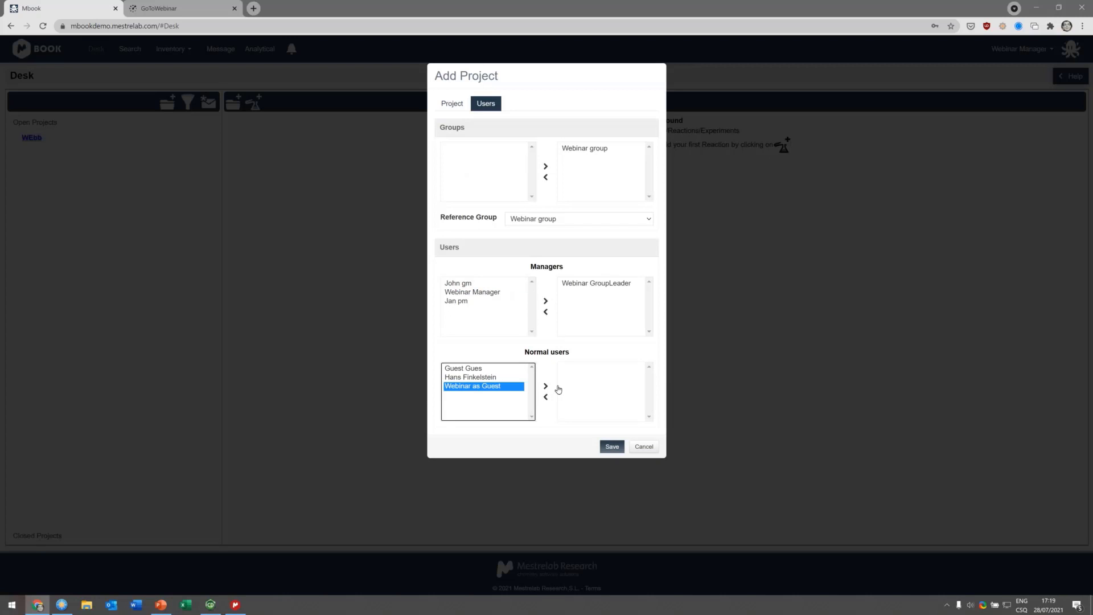
pyautogui.click(545, 386)
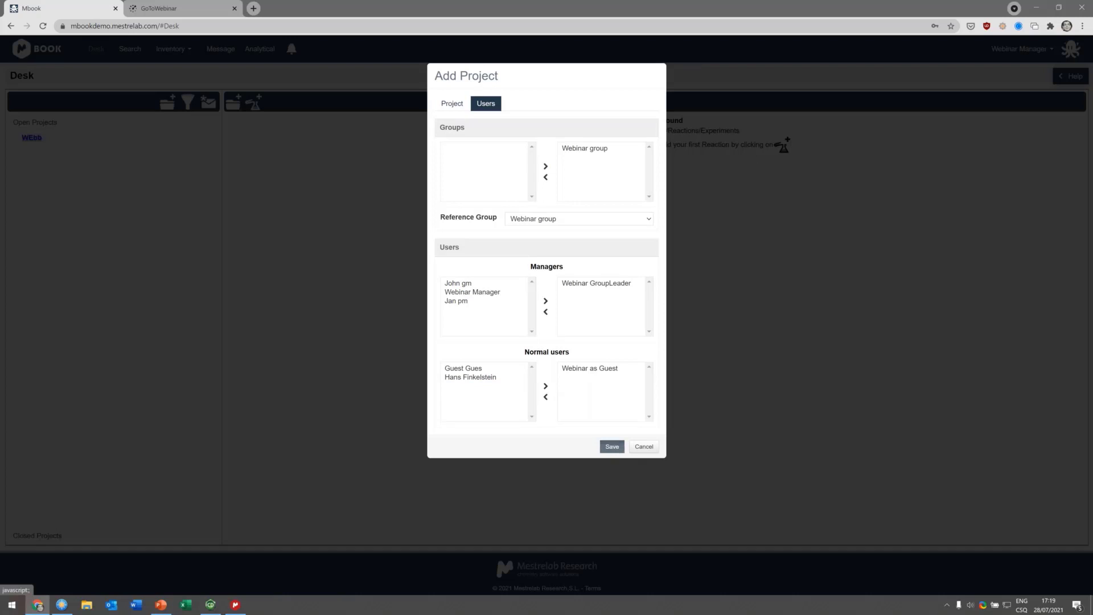
pyautogui.click(615, 449)
# Step: Open the subWeb project for editing, set its parent project to WEbb, and save
pyautogui.moveTo(39, 152)
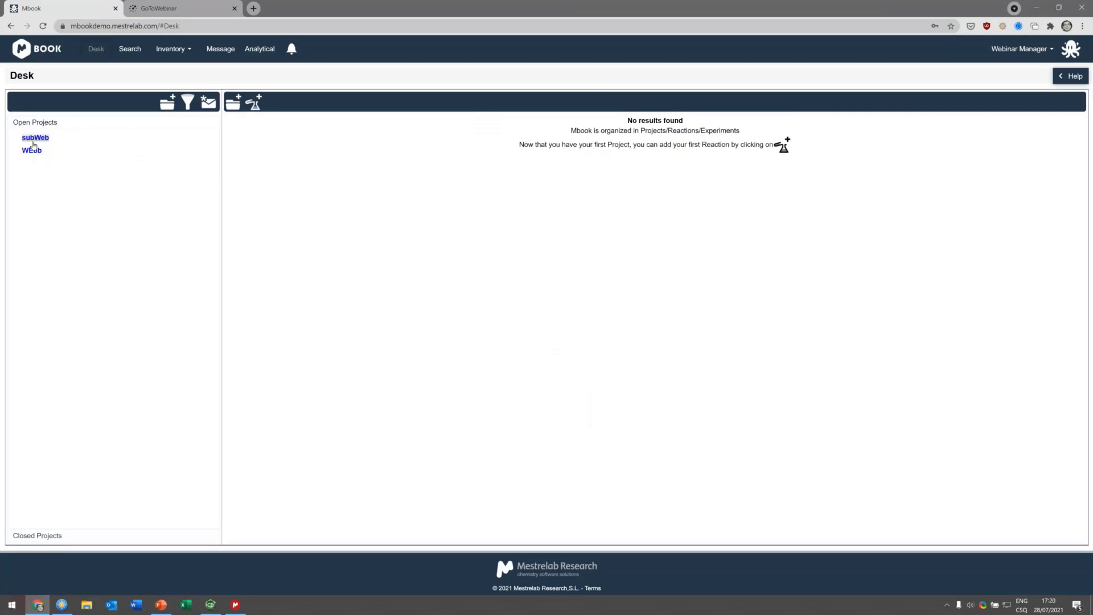
pyautogui.click(34, 138)
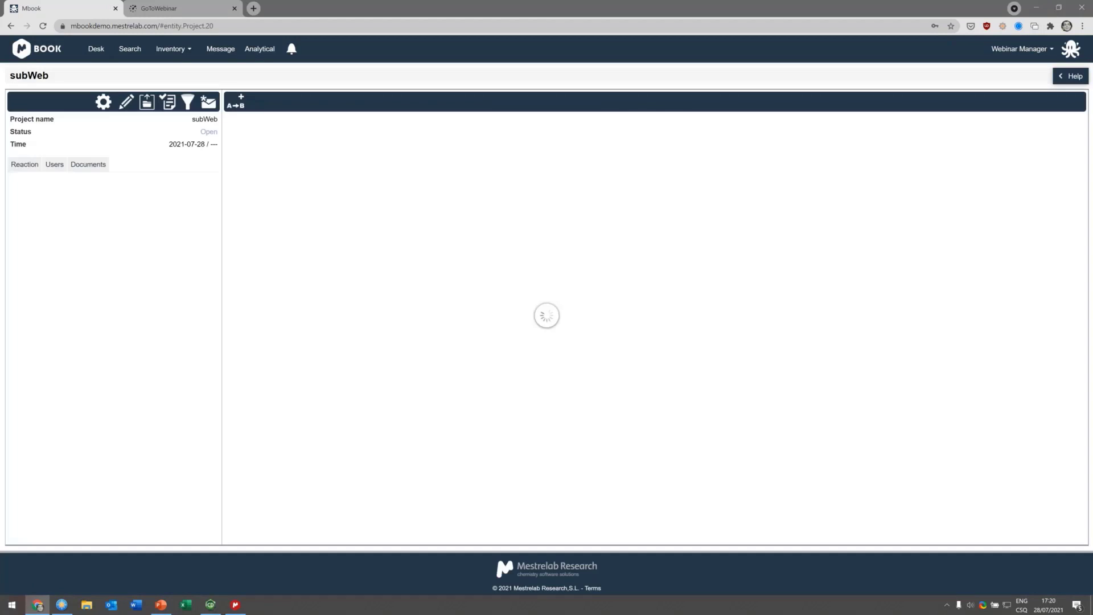
pyautogui.click(125, 103)
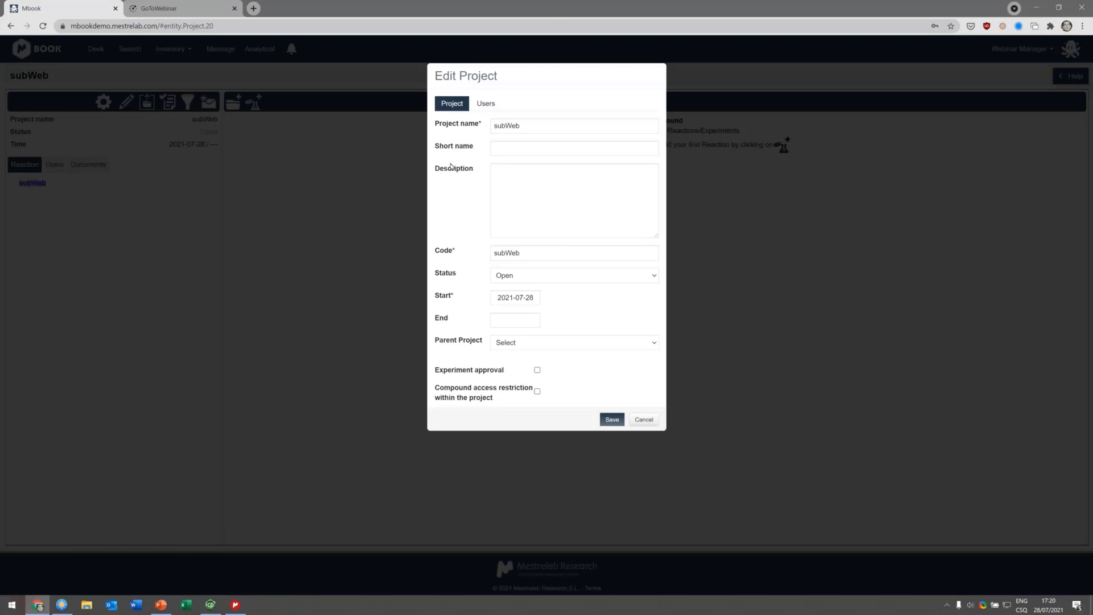
pyautogui.click(516, 345)
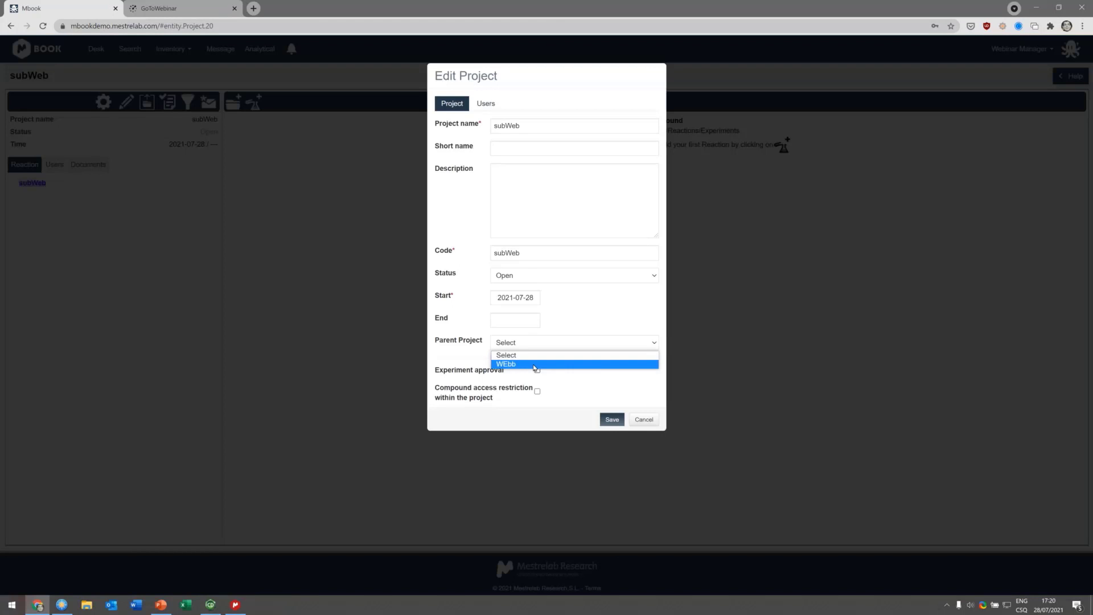
pyautogui.click(535, 365)
pyautogui.click(613, 419)
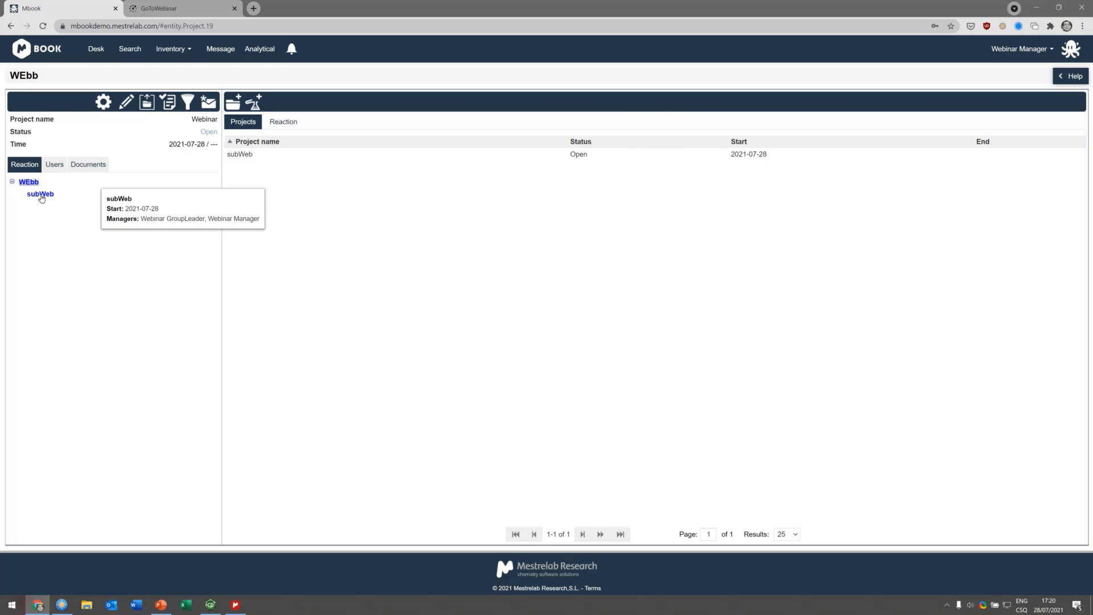
# Step: Add a reaction named "list list reaction" to the subWeb project and open it
pyautogui.click(41, 195)
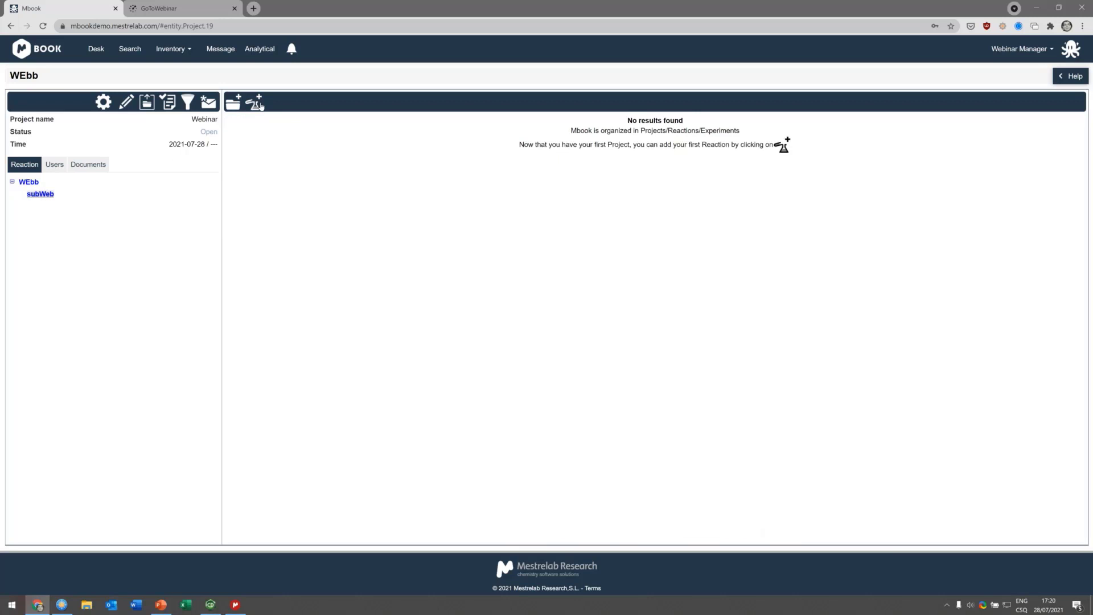
pyautogui.click(259, 104)
pyautogui.click(528, 104)
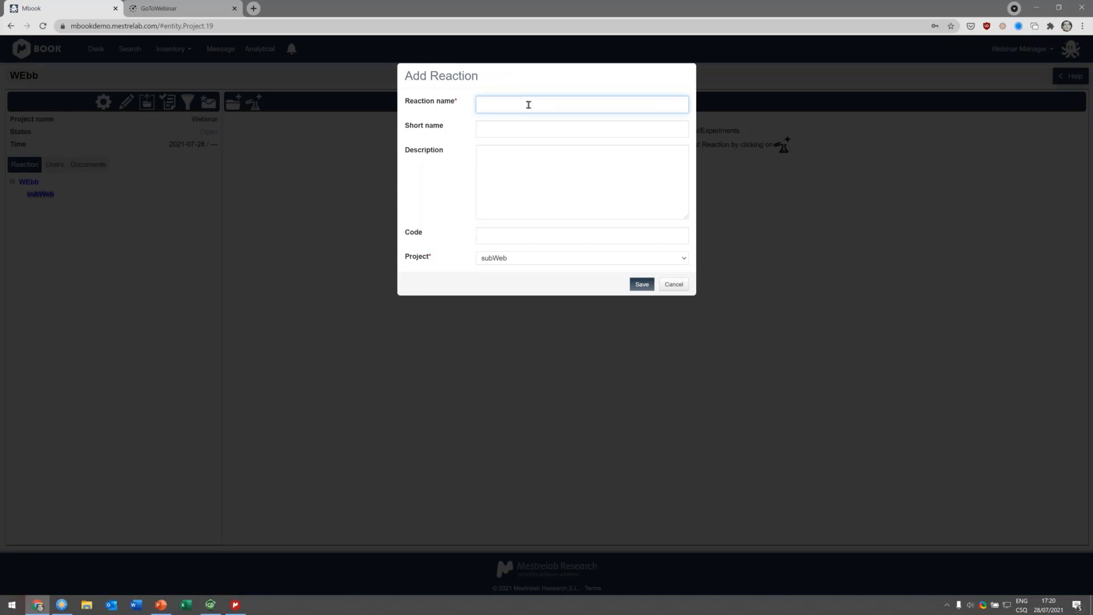
pyautogui.write('list list reaction')
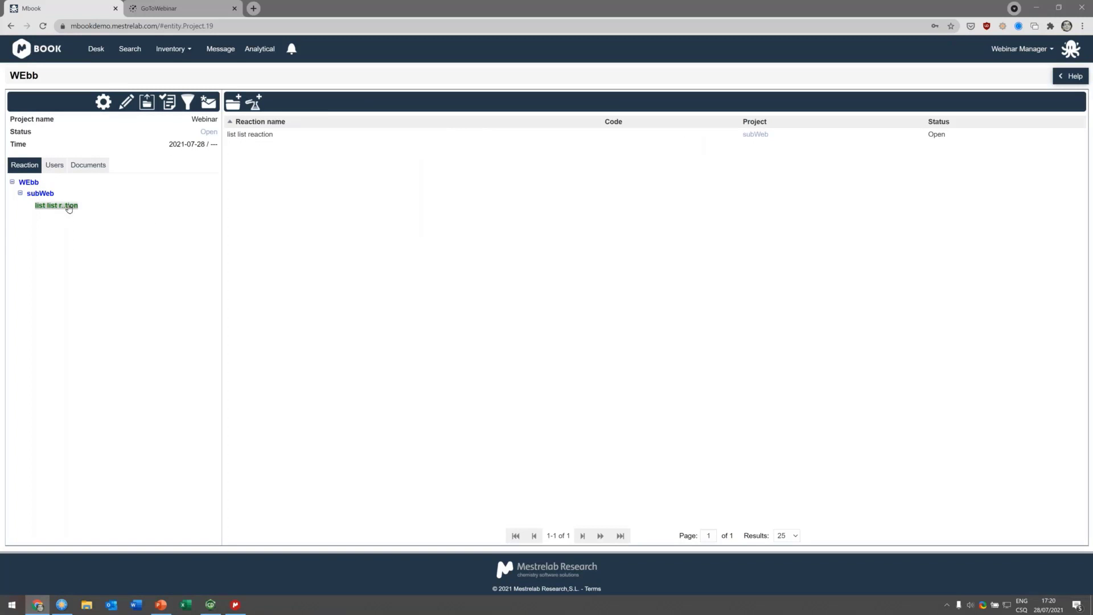
pyautogui.click(68, 205)
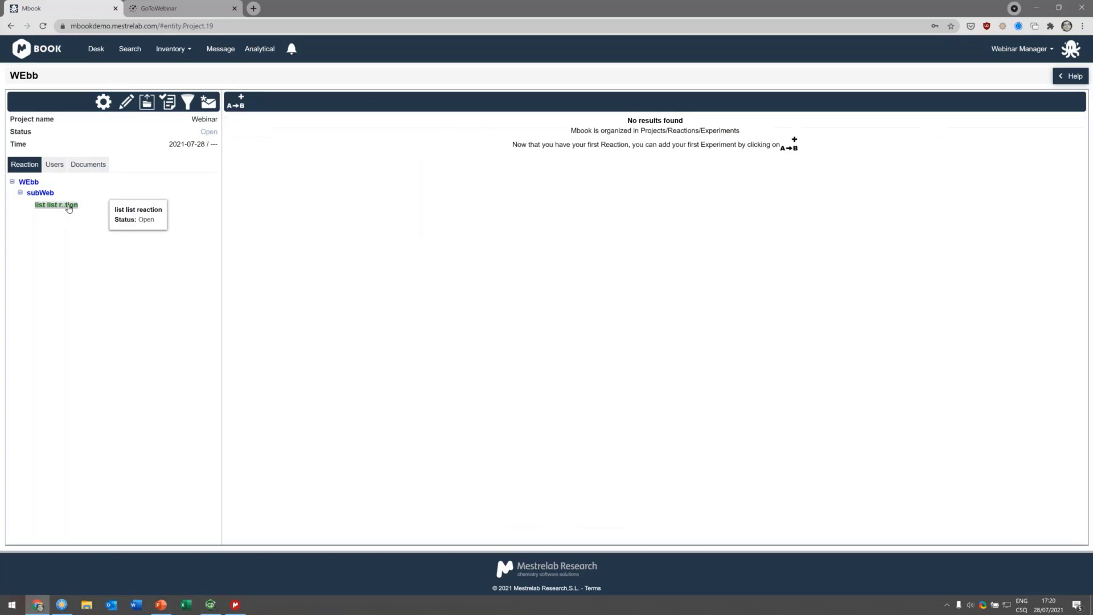
# Step: Add a new experiment to the reaction and import the Mbook-generated file FPM_9.zip into it
pyautogui.click(237, 99)
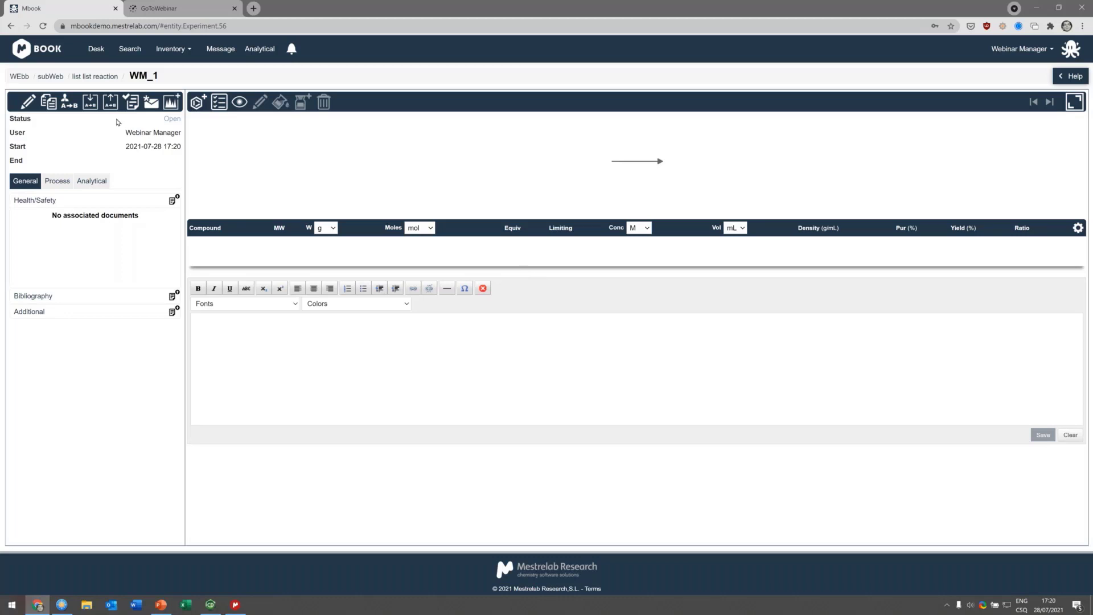
pyautogui.click(94, 103)
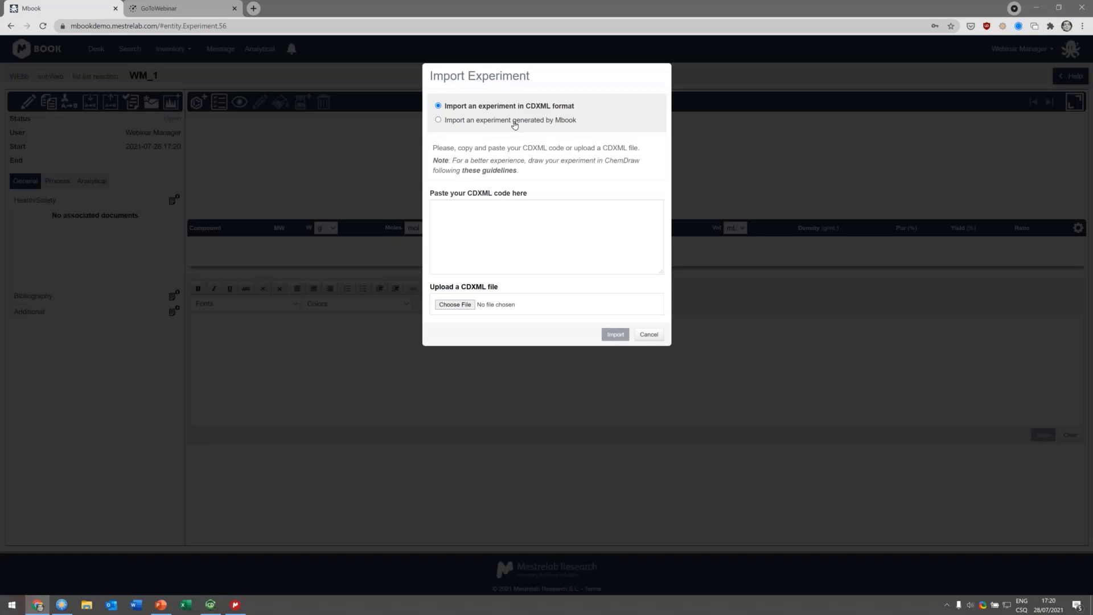
pyautogui.click(515, 120)
pyautogui.click(455, 198)
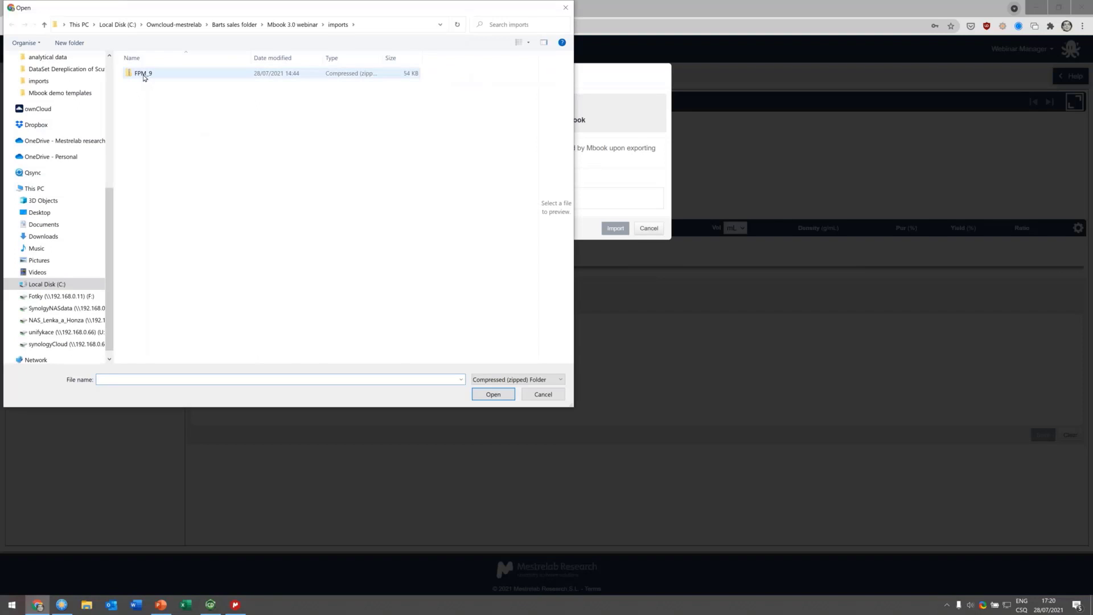
pyautogui.click(140, 73)
pyautogui.click(502, 394)
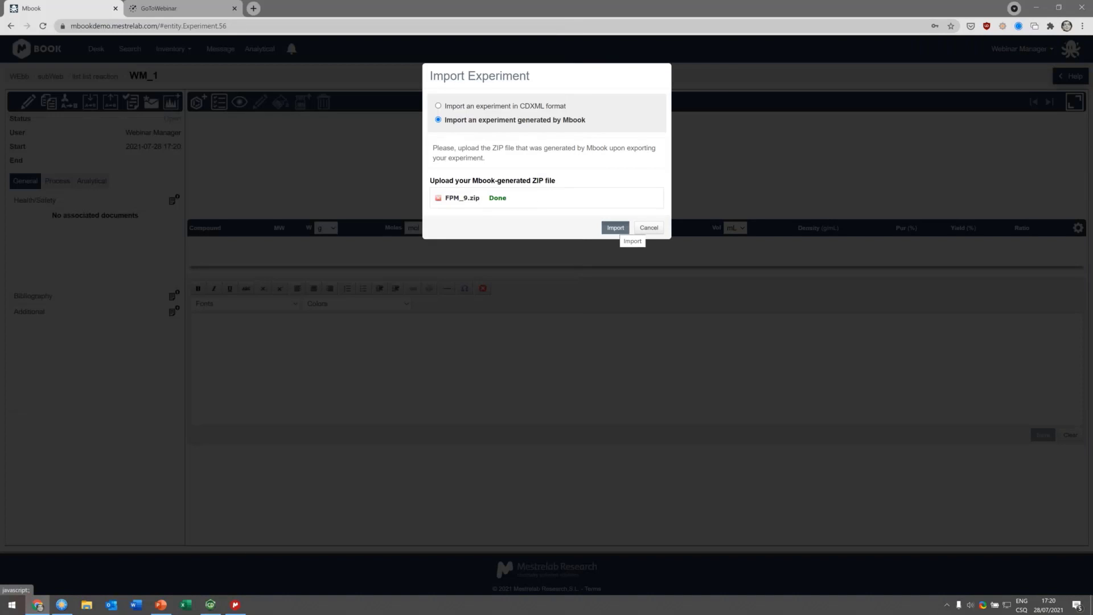
pyautogui.click(616, 228)
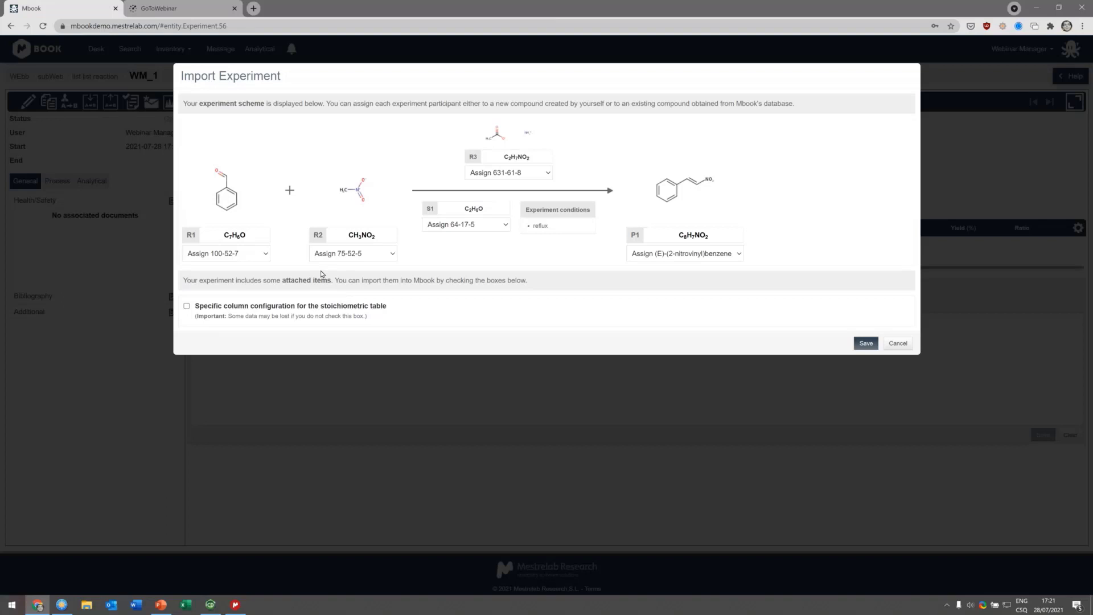
# Step: Keep the proposed compound assignments, enable the specific column configuration for the stoichiometric table, and save the import
pyautogui.click(244, 255)
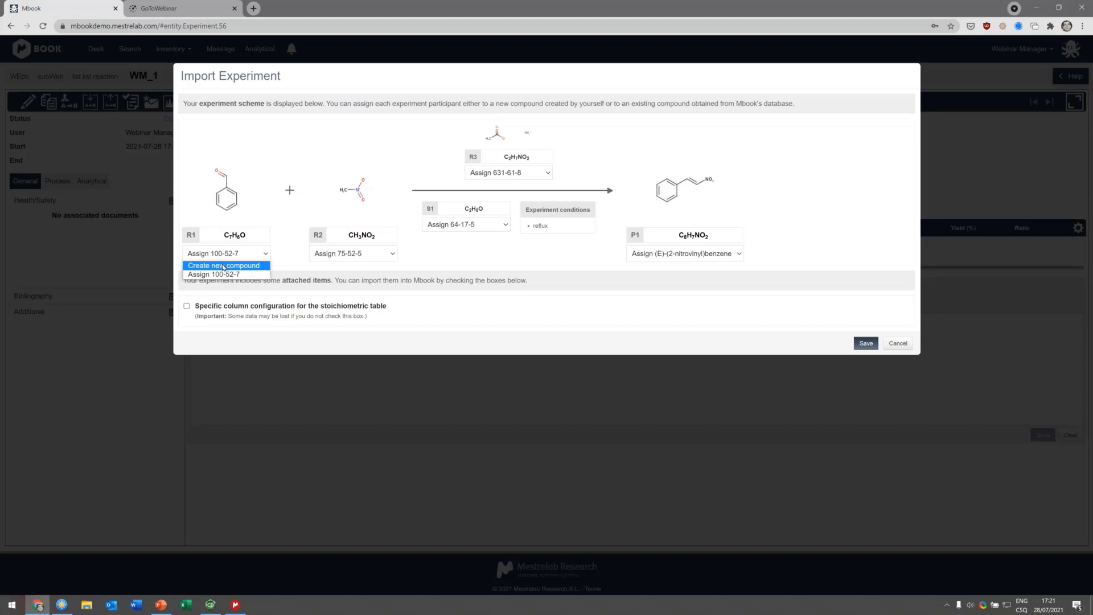
pyautogui.click(270, 156)
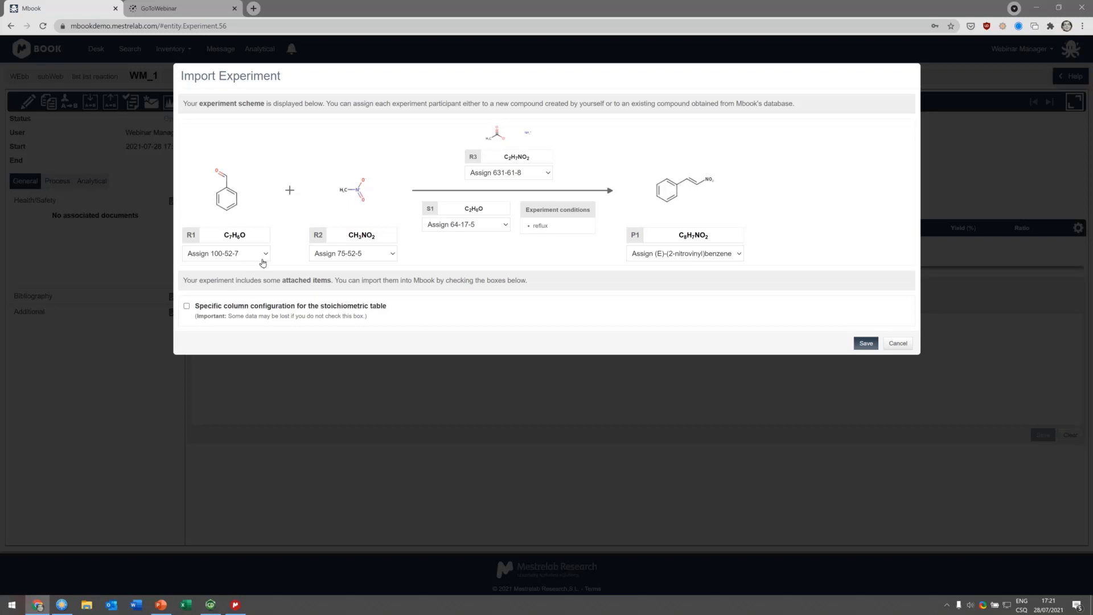
pyautogui.click(187, 306)
pyautogui.click(866, 343)
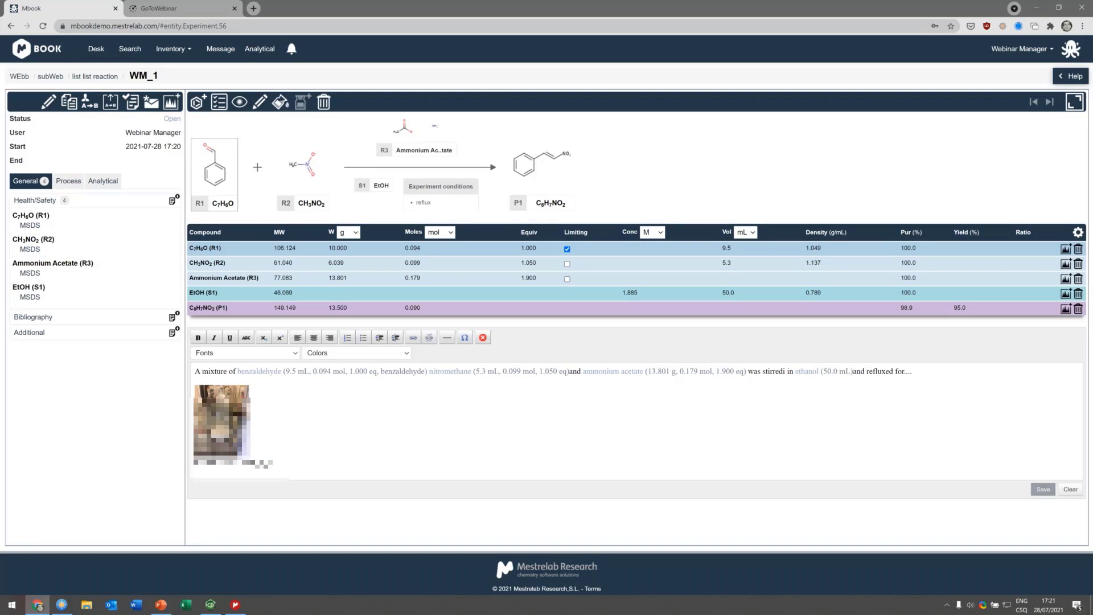
# Step: Add experiment conditions with temperature 50 to 90 °C and time 10 min, then save them
pyautogui.click(218, 104)
pyautogui.click(496, 104)
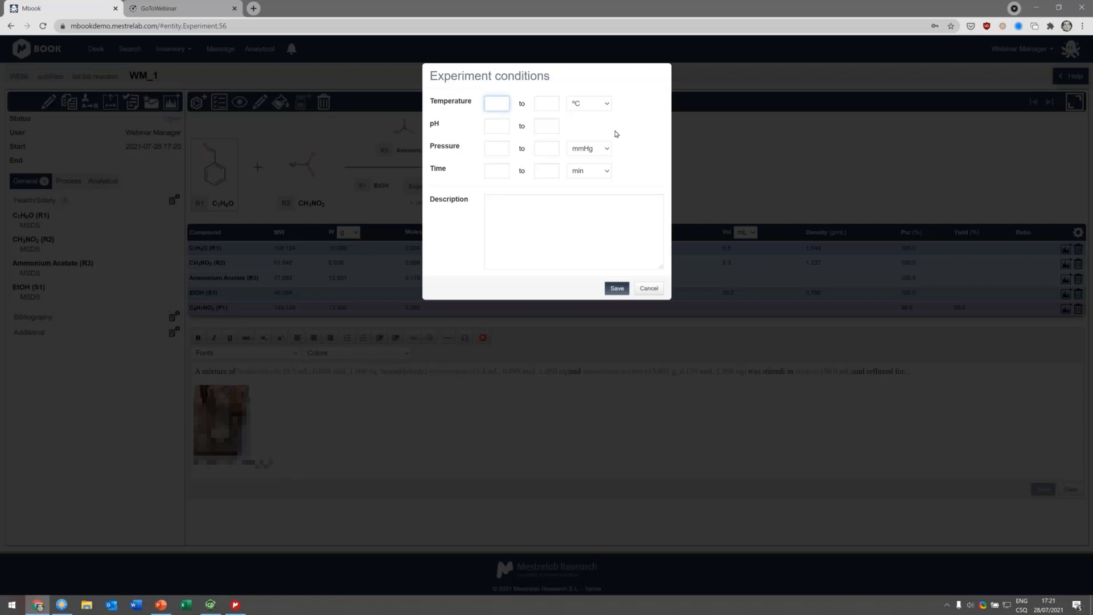
pyautogui.press('Tab')
pyautogui.write('90')
pyautogui.click(547, 169)
pyautogui.hotkey('shift', 'Tab')
pyautogui.press('Tab')
pyautogui.write('10')
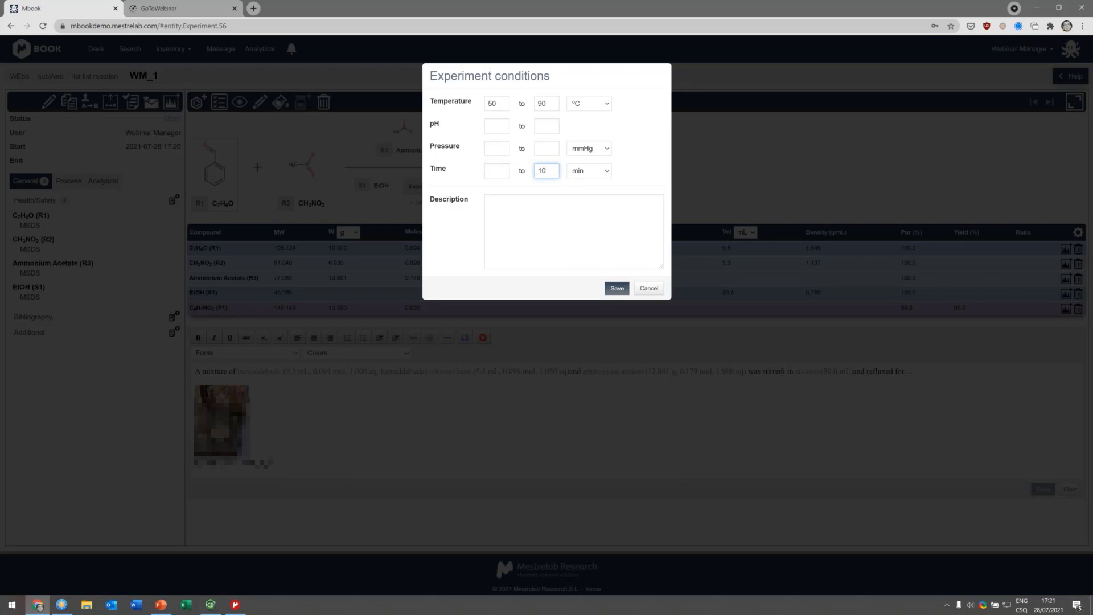
pyautogui.click(617, 288)
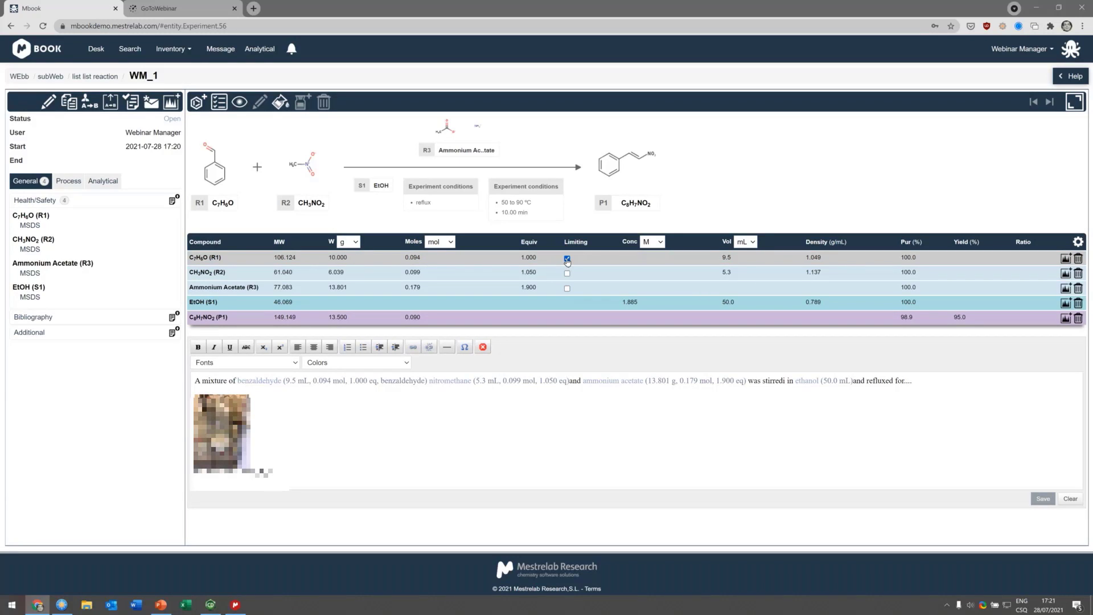
# Step: Set the equivalents of CH3NO2 (R2) to 5 in the stoichiometric table
pyautogui.click(530, 260)
pyautogui.click(508, 273)
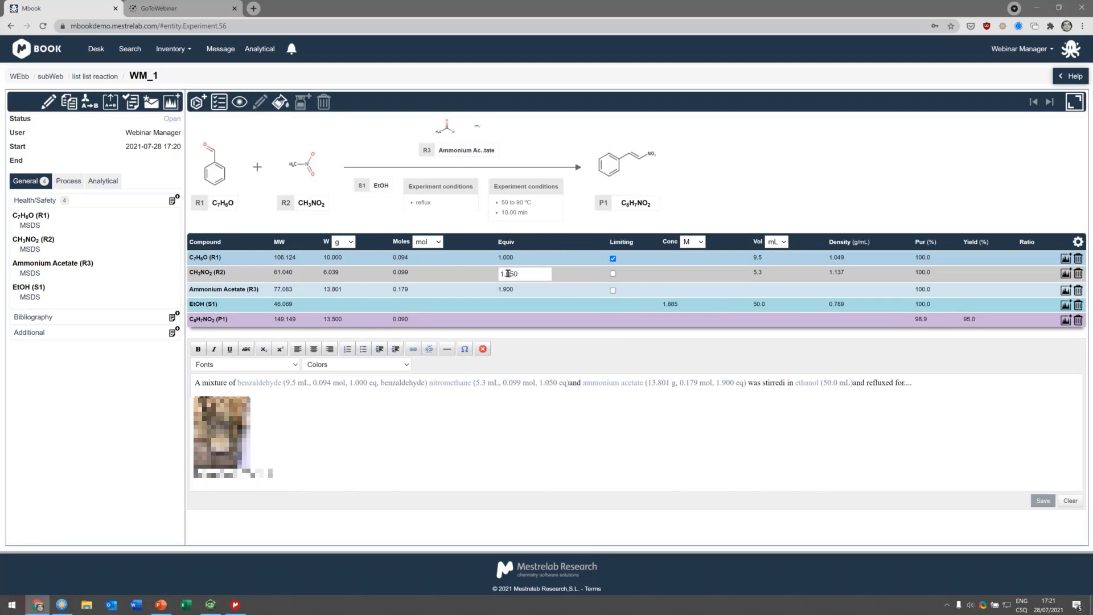
pyautogui.doubleClick(501, 274)
pyautogui.write('5')
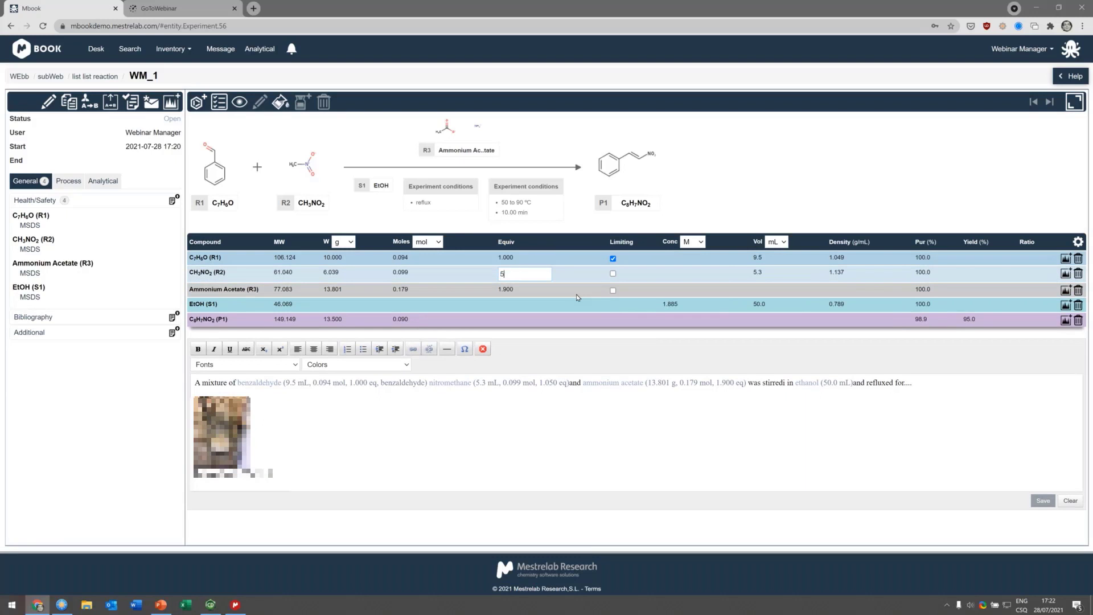
pyautogui.press('Return')
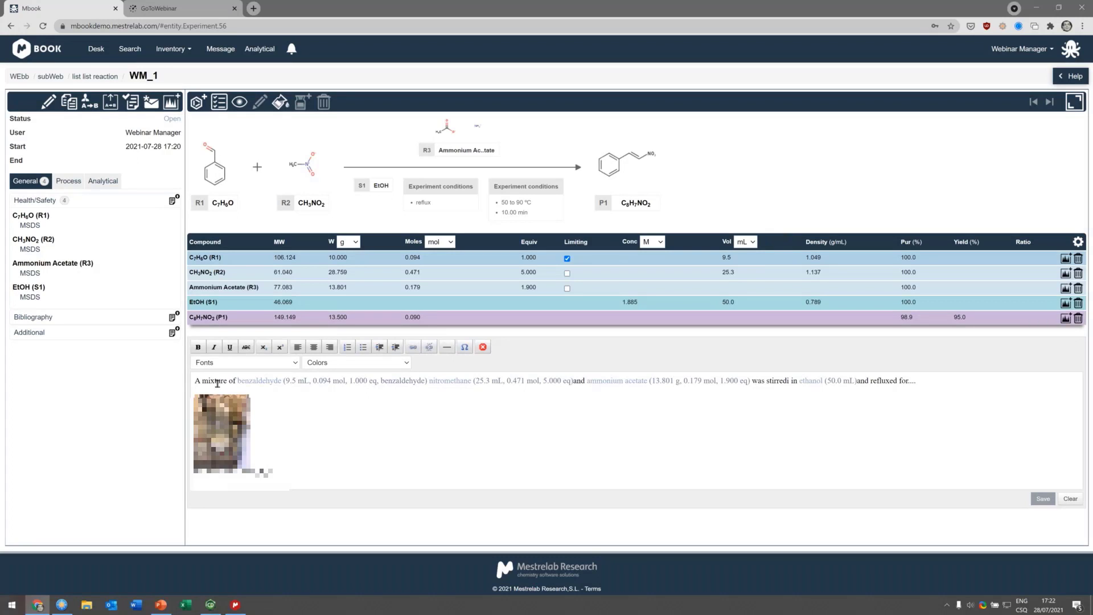
# Step: Add a new line reading "link reageagent one" at the end of the procedure text
pyautogui.moveTo(217, 382); pyautogui.dragTo(541, 381)
pyautogui.click(541, 381)
pyautogui.press('Return')
pyautogui.write('link')
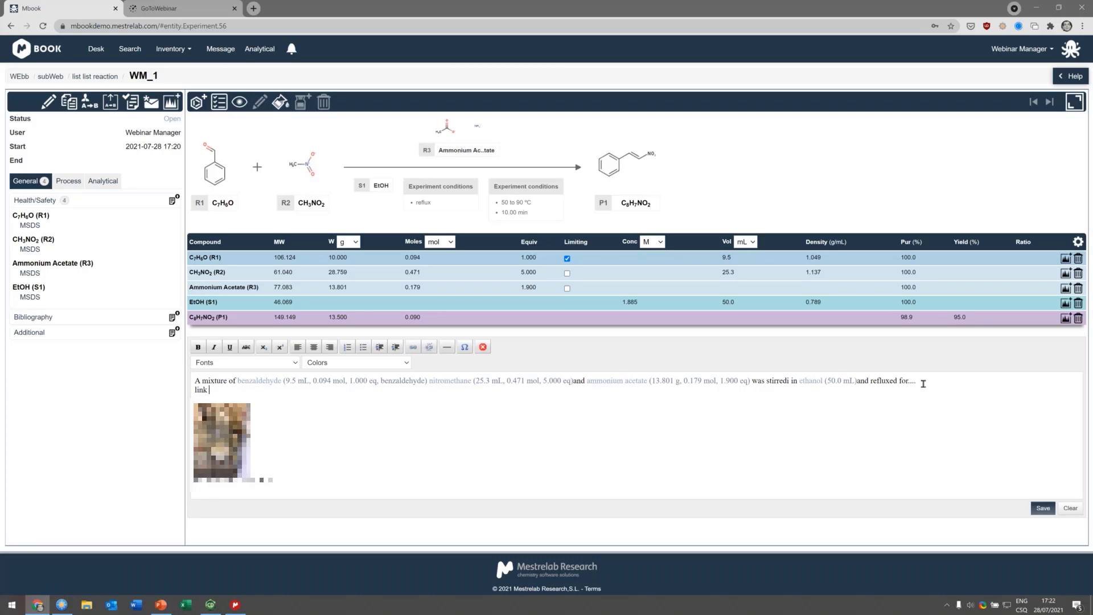
pyautogui.write(' rea')
pyautogui.write('geat')
pyautogui.write('agen')
pyautogui.write('t one')
# Step: Select that new line and link it to reagent C7H6O (R1)
pyautogui.hotkey('shift', 'Home')
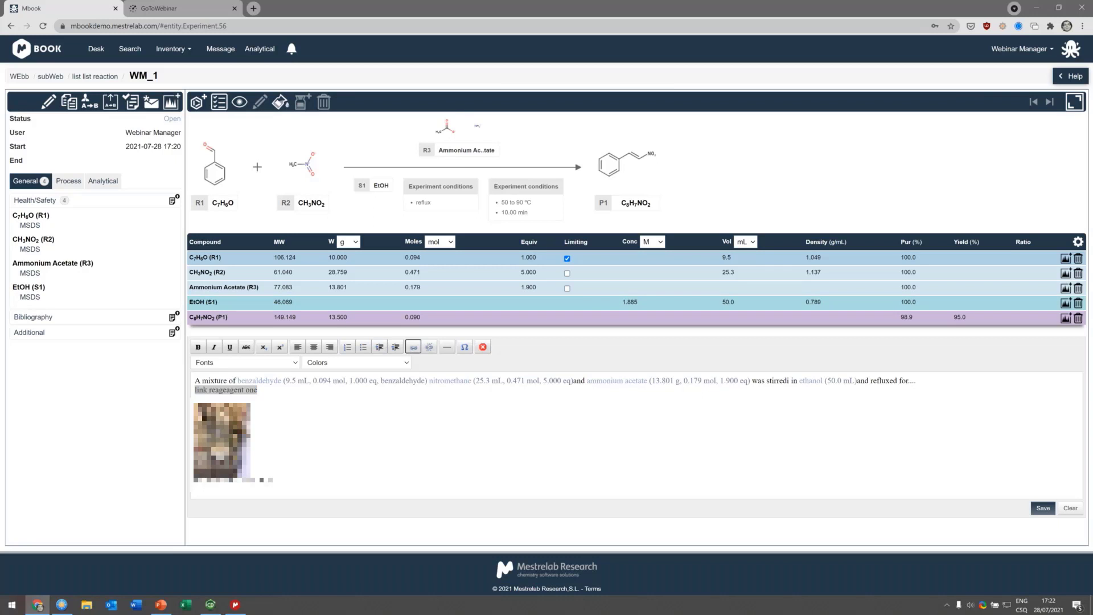
pyautogui.click(414, 346)
pyautogui.click(435, 119)
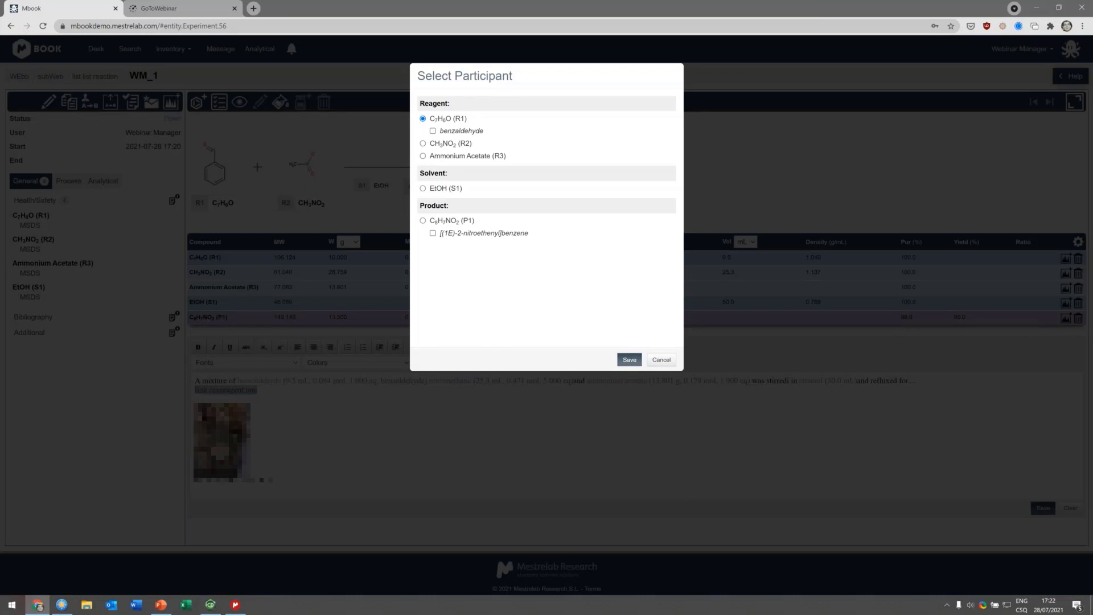
pyautogui.click(630, 360)
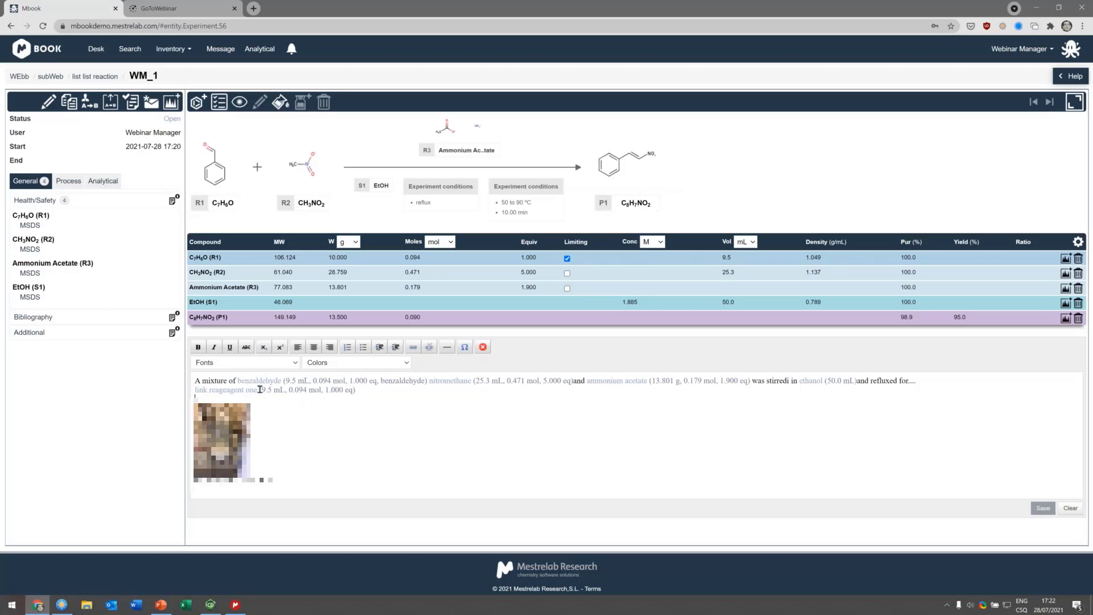
# Step: Set the mass of C7H6O (R1) to 2 g
pyautogui.click(344, 257)
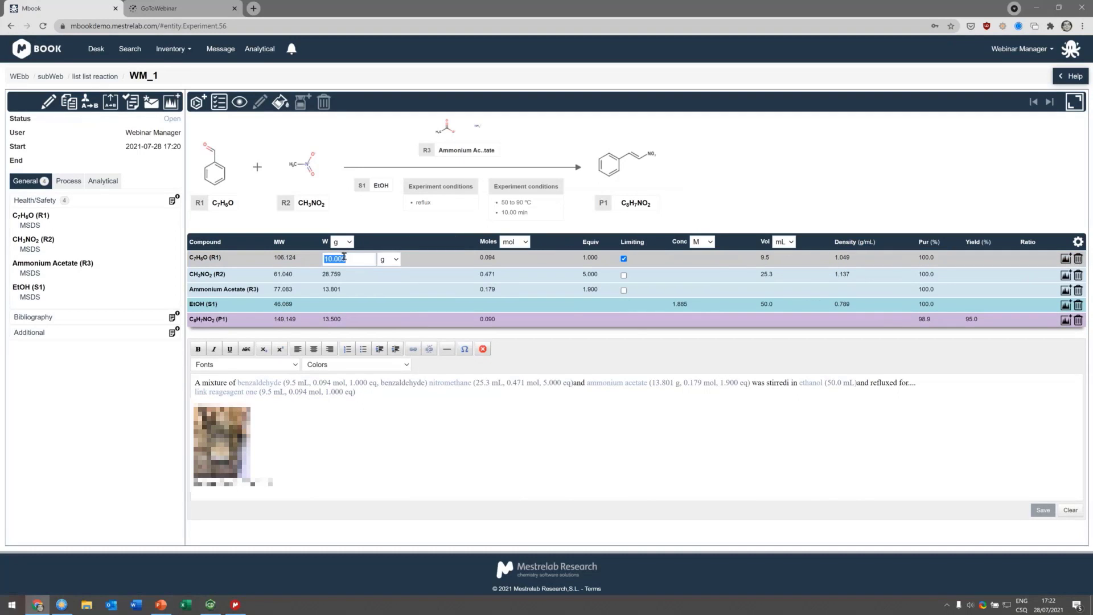
pyautogui.write('2')
pyautogui.press('Return')
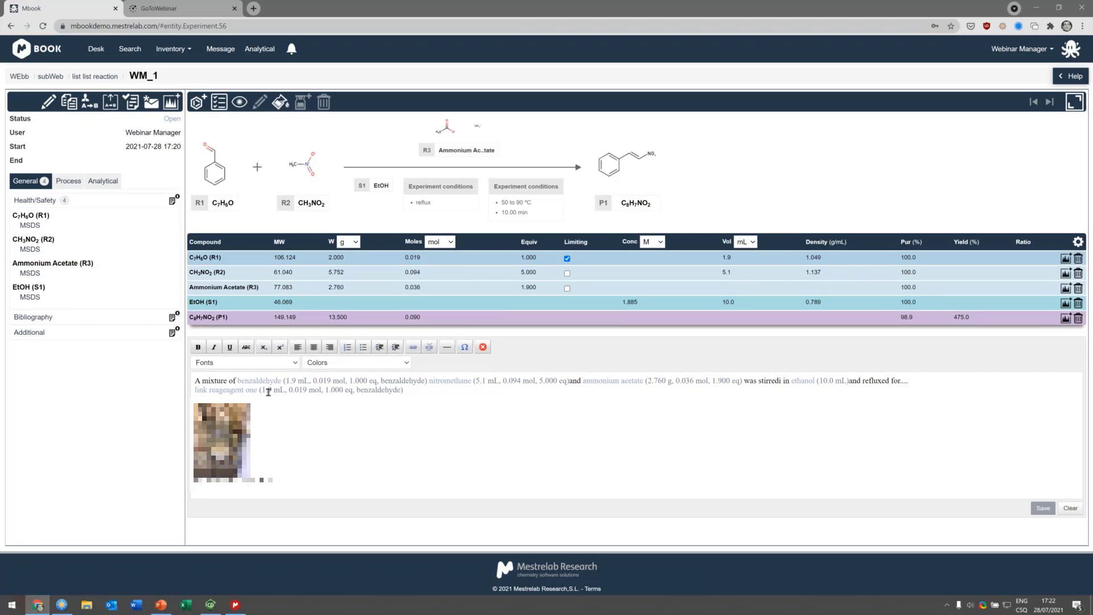
# Step: Switch the C7H6O (R1) mass unit to mg and set the mass to 20 mg
pyautogui.click(353, 261)
pyautogui.click(394, 260)
pyautogui.click(384, 283)
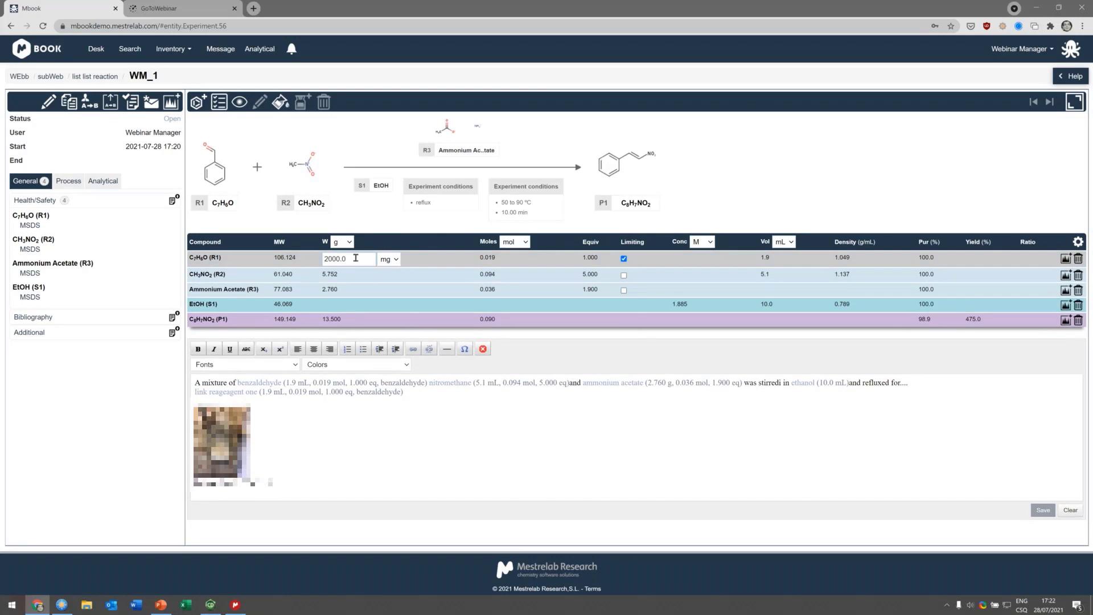
pyautogui.doubleClick(356, 258)
pyautogui.write('20')
pyautogui.press('Return')
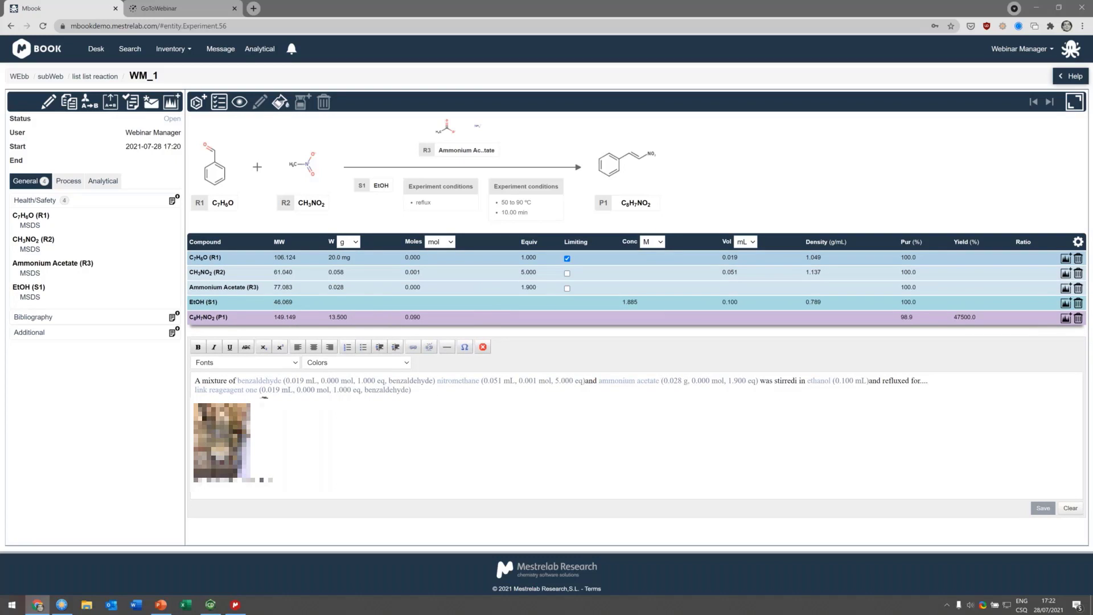
pyautogui.click(422, 395)
pyautogui.click(339, 258)
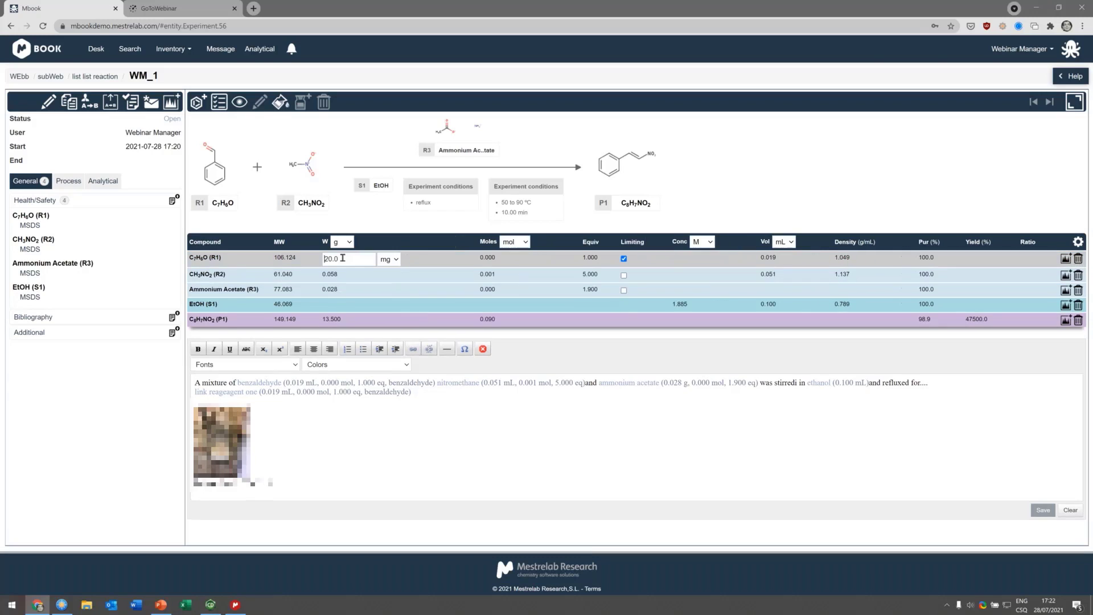
# Step: Set the mass of C7H6O (R1) to 5 mg
pyautogui.write('5')
pyautogui.press('Return')
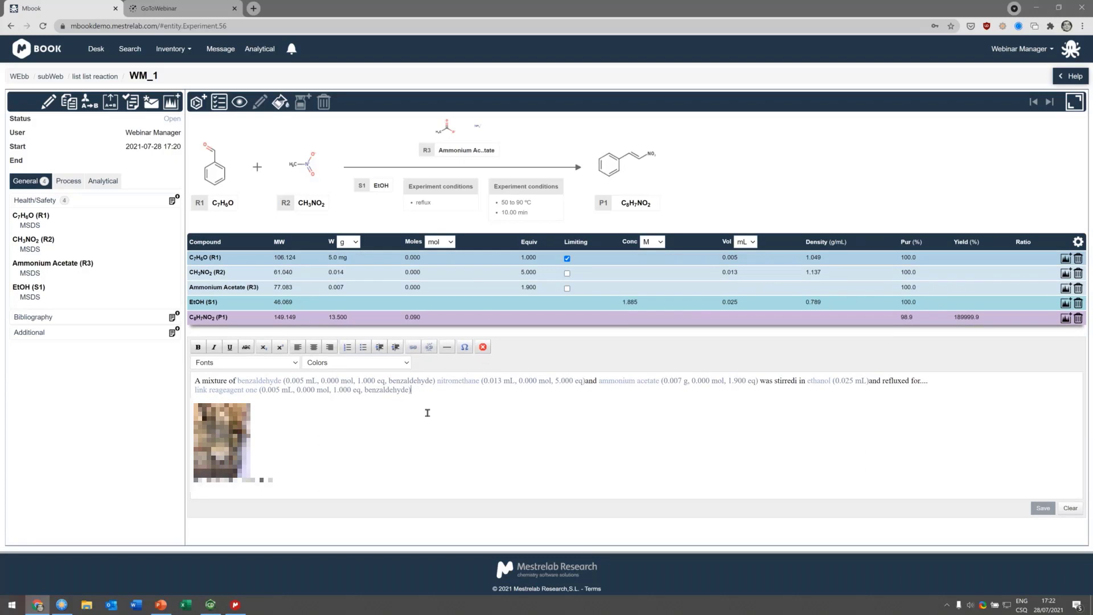
# Step: Try formatting the whole procedure text as a bulleted list, then undo it
pyautogui.click(464, 397)
pyautogui.keyDown('shift'); pyautogui.click(206, 380); pyautogui.keyUp('shift')
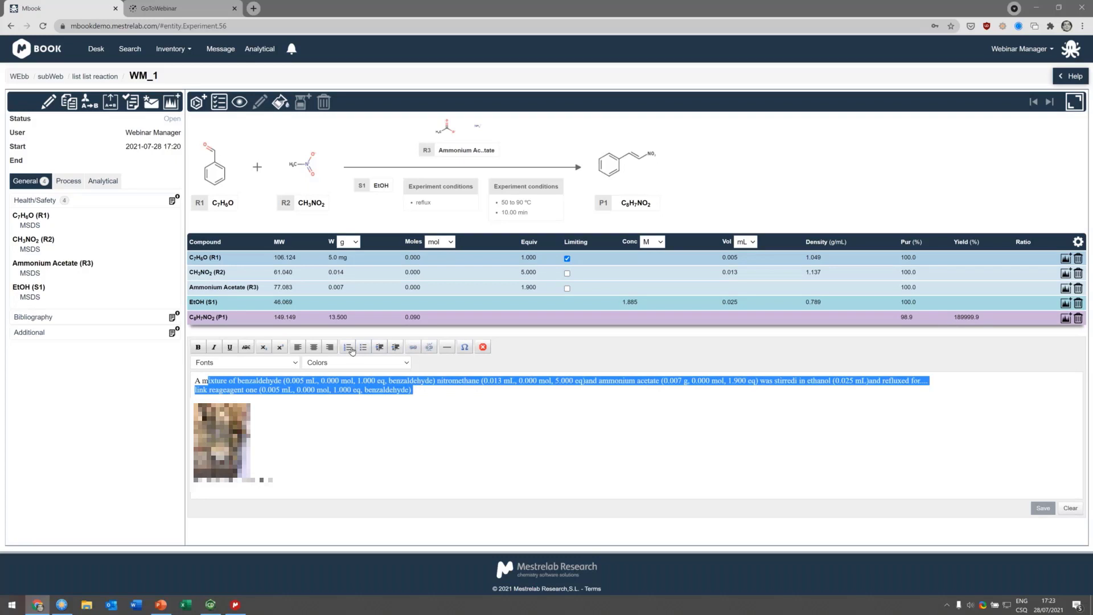
pyautogui.click(363, 347)
pyautogui.click(459, 389)
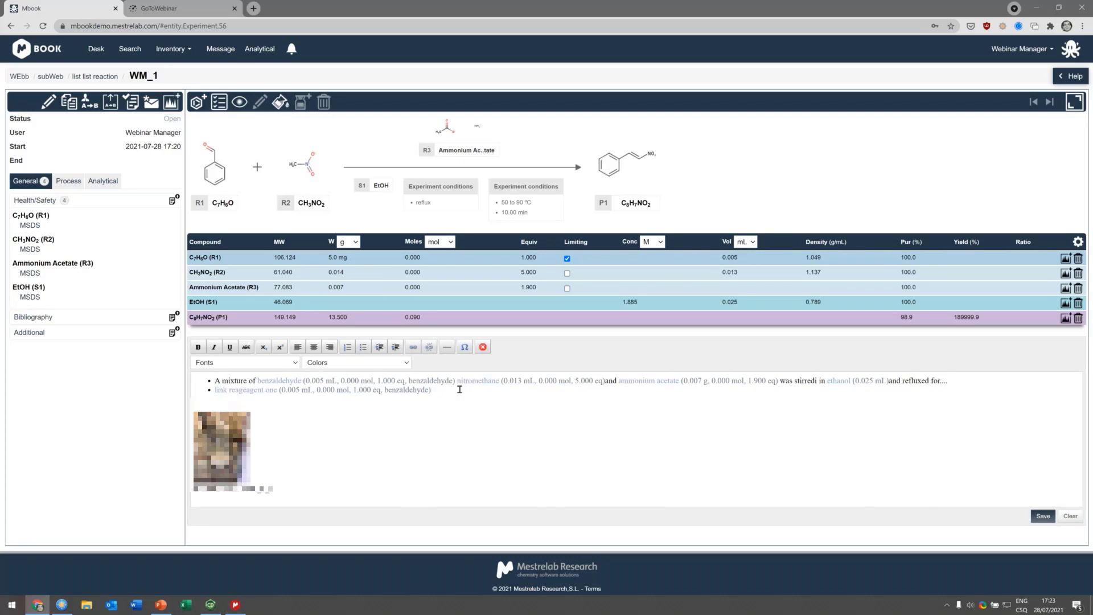
pyautogui.hotkey('ctrl', 'z')
pyautogui.click(465, 346)
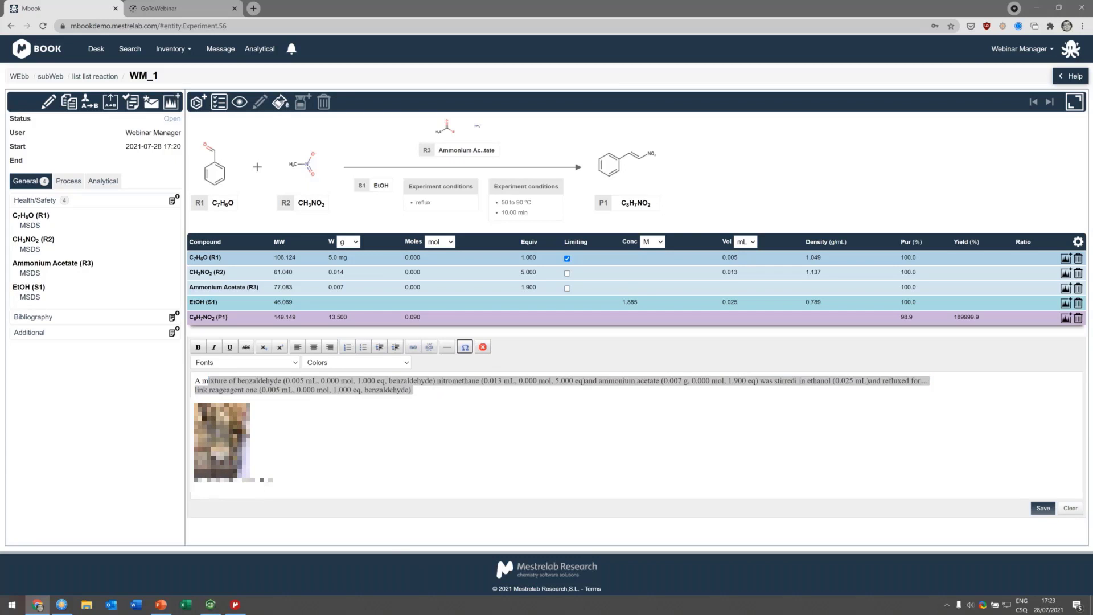
pyautogui.click(669, 256)
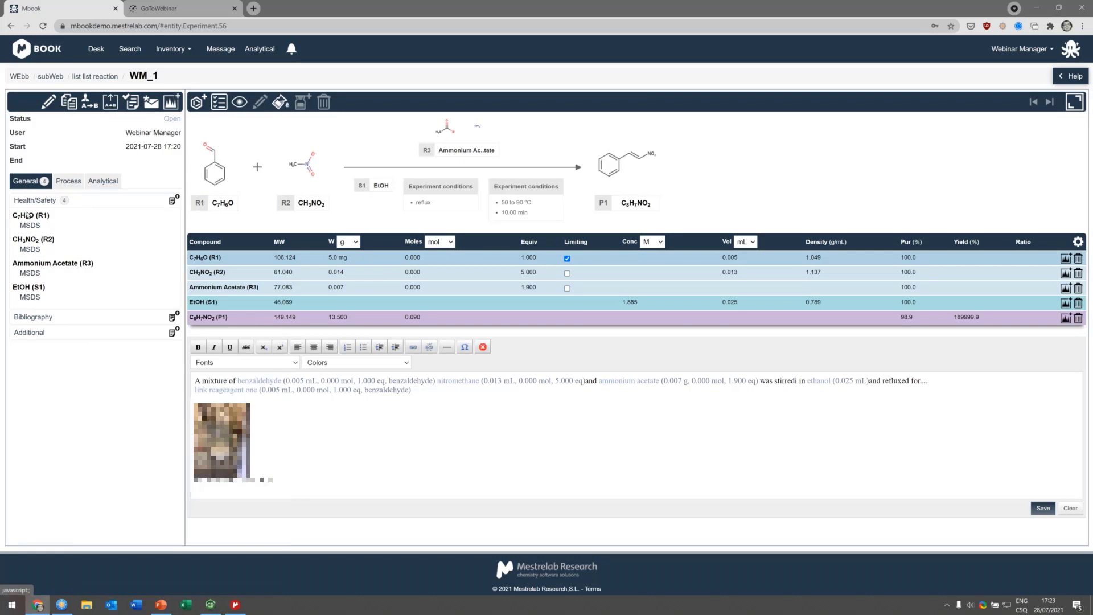
# Step: Preview the MSDS document for C7H6O (R1)
pyautogui.moveTo(31, 226)
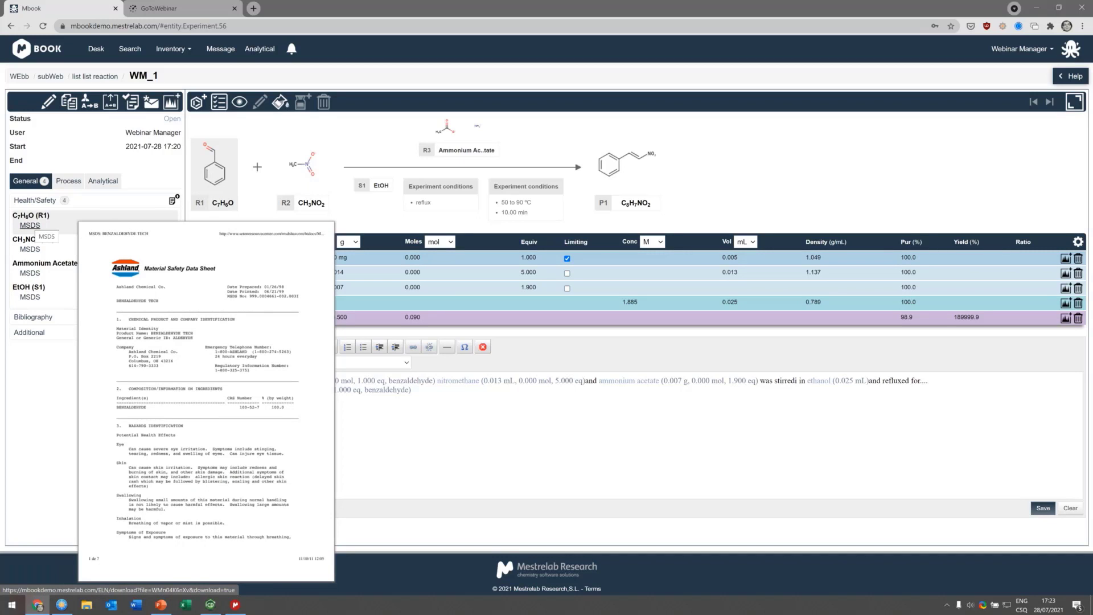
pyautogui.moveTo(25, 253)
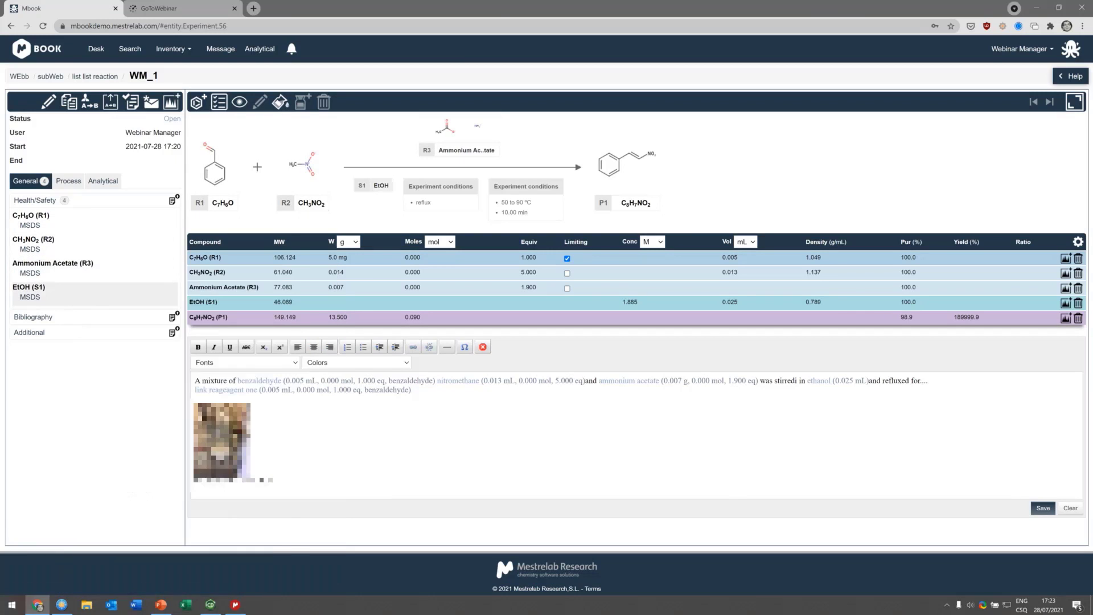
# Step: Open the Add Bottle form for the product from the Process section and go through its bottle fields
pyautogui.click(64, 184)
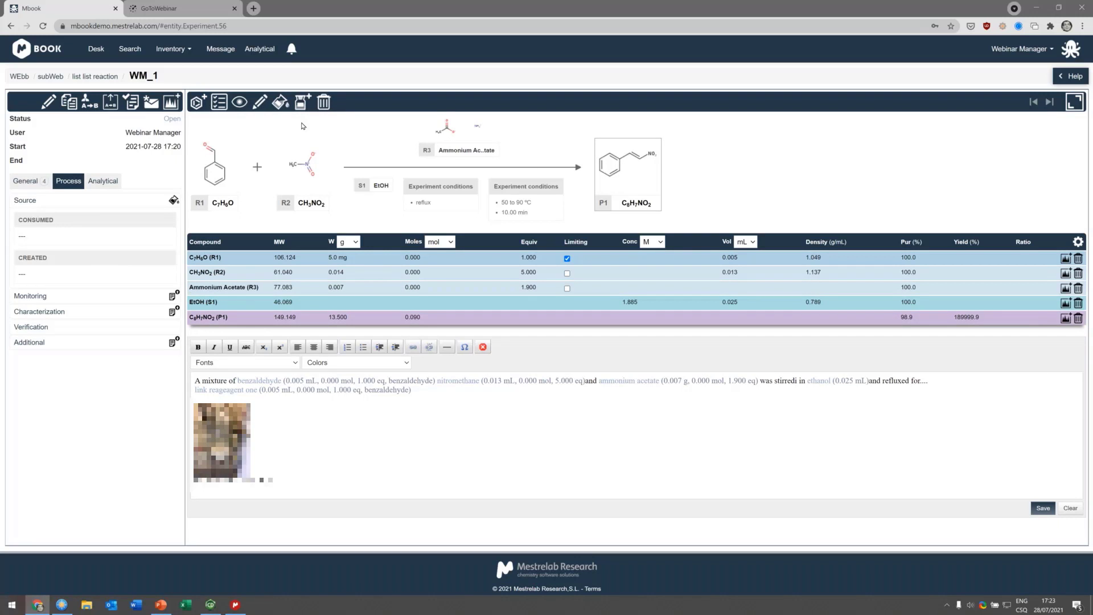
pyautogui.click(302, 103)
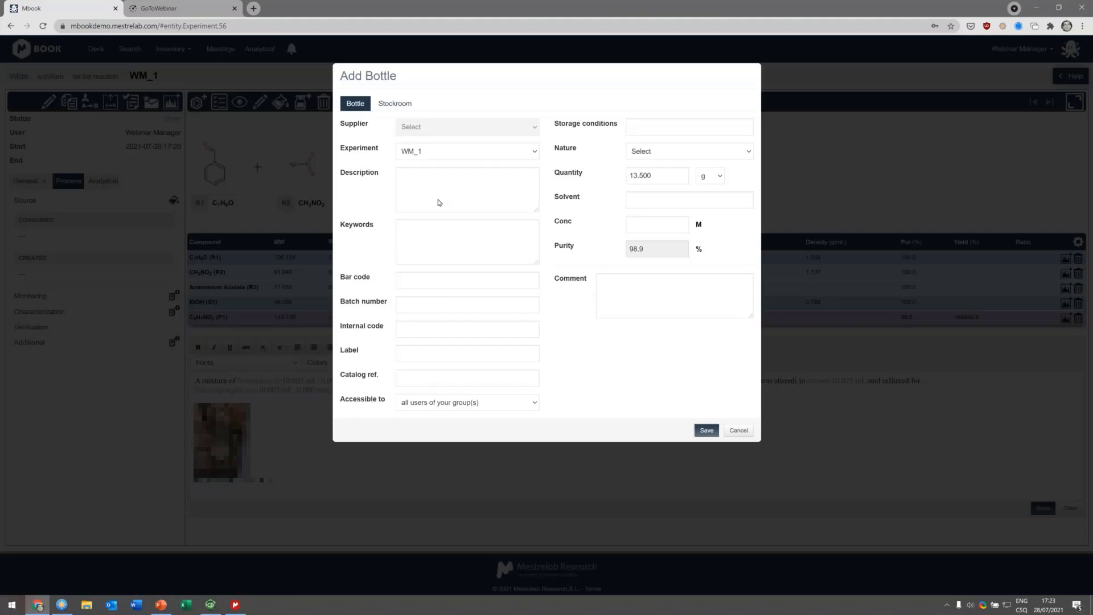
pyautogui.moveTo(662, 176); pyautogui.dragTo(627, 171)
pyautogui.click(682, 173)
pyautogui.keyDown('shift'); pyautogui.click(633, 175); pyautogui.keyUp('shift')
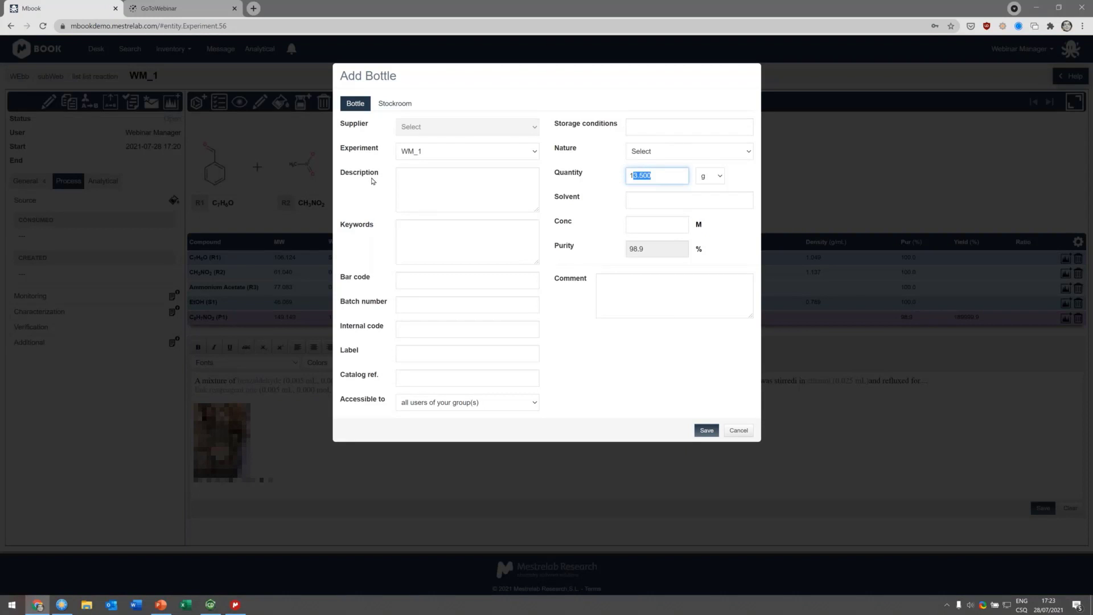
pyautogui.click(443, 279)
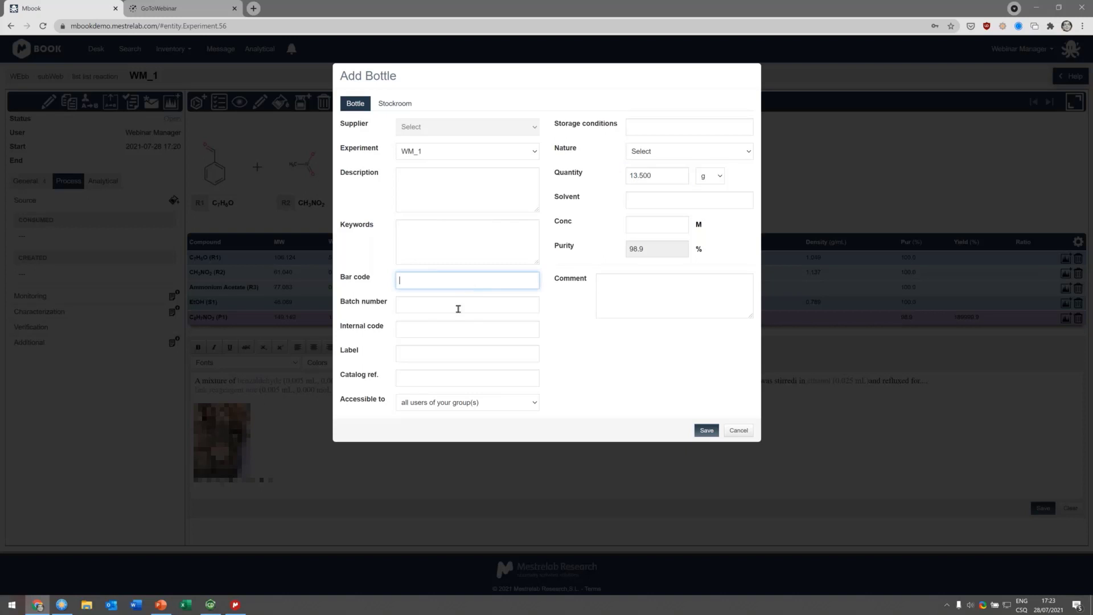
pyautogui.click(451, 329)
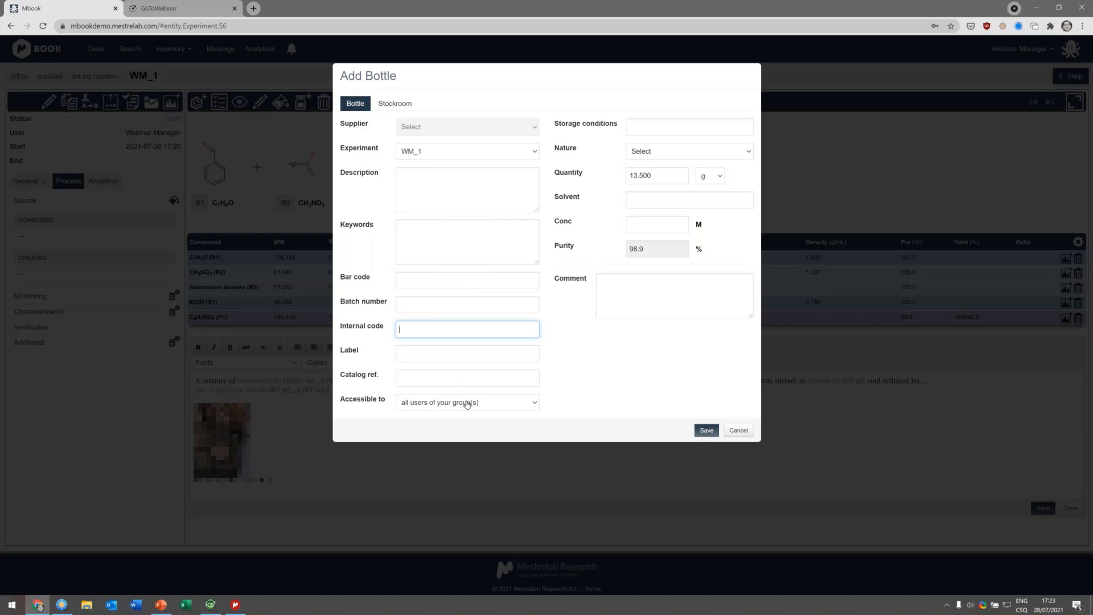
pyautogui.click(467, 404)
pyautogui.click(484, 417)
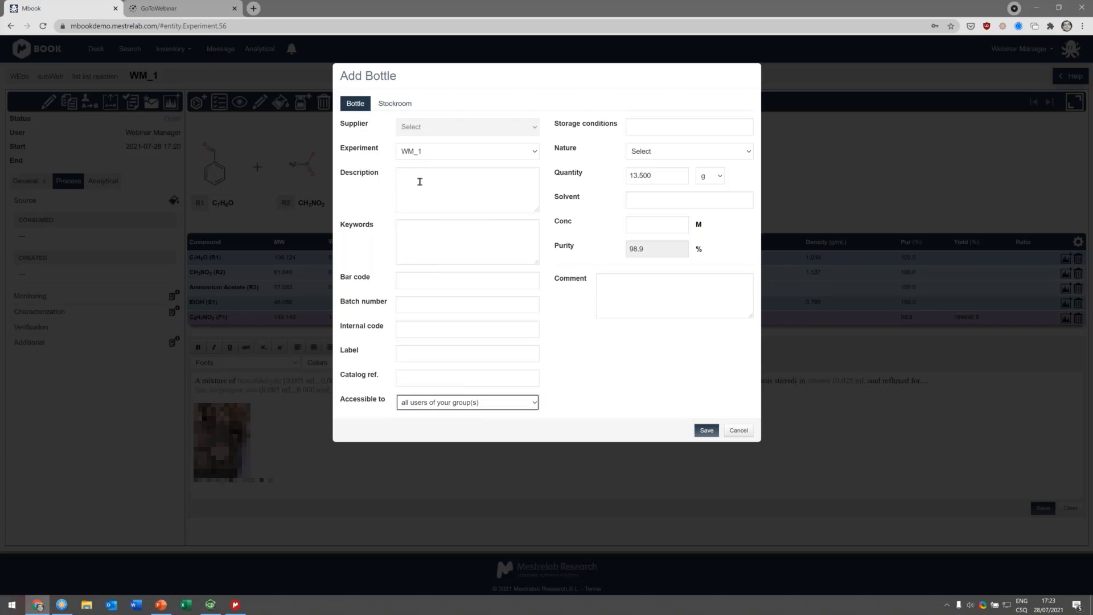
# Step: Place the bottle in Freezer A in the stockroom, set Ordered by to Webinar Manager, and save it
pyautogui.click(395, 103)
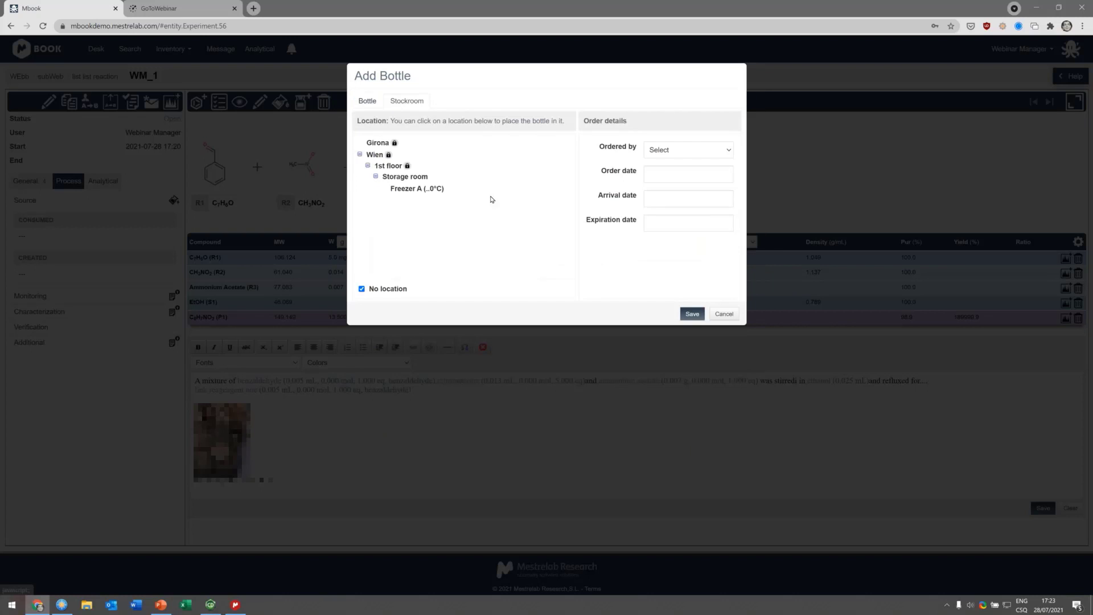
pyautogui.click(414, 191)
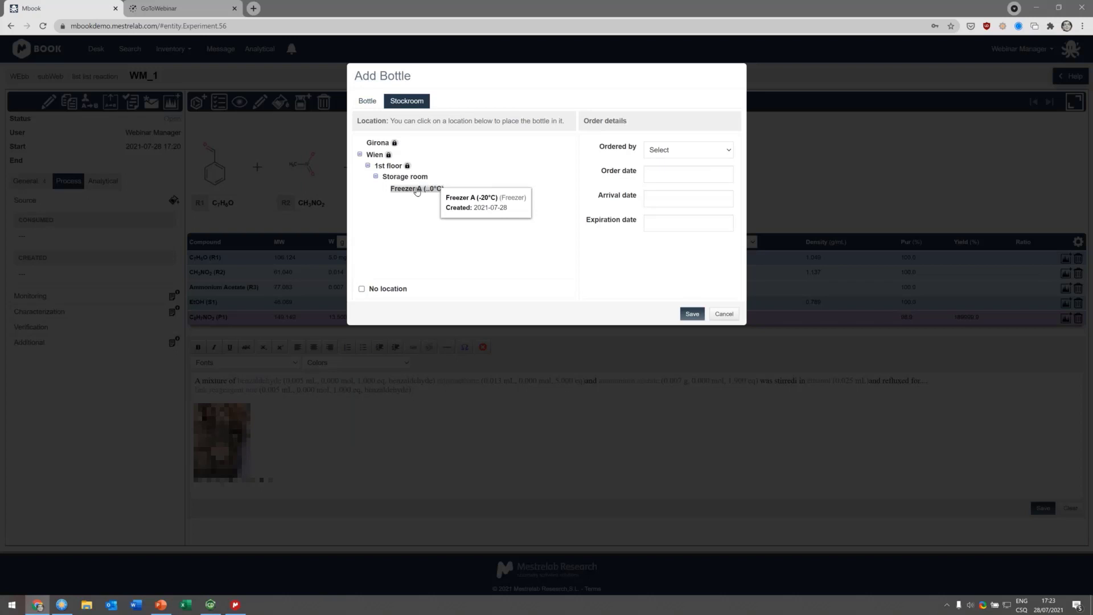
pyautogui.click(694, 149)
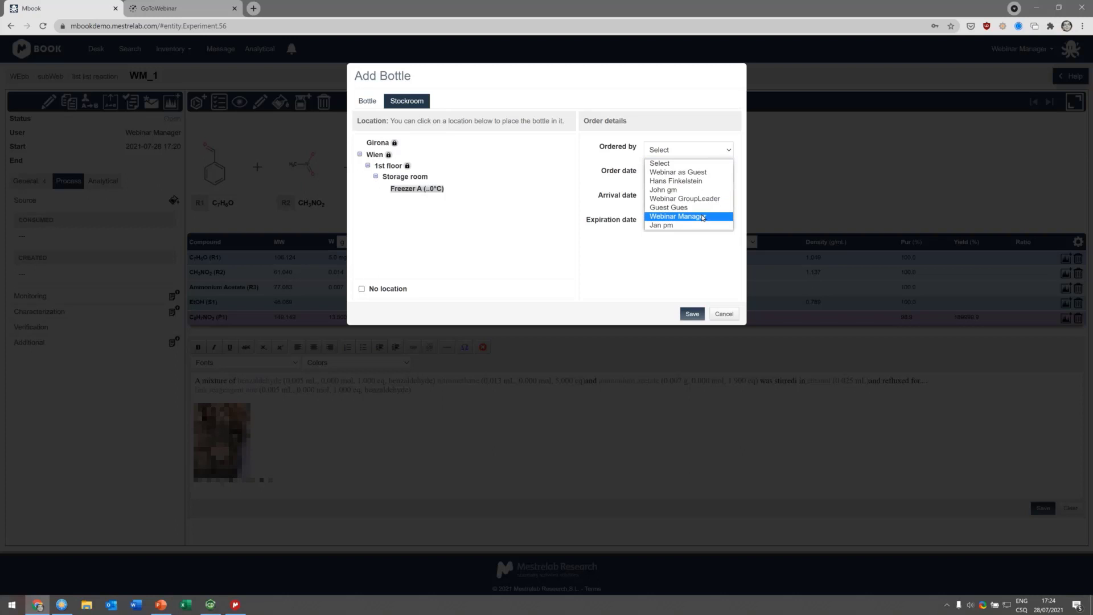
pyautogui.click(687, 216)
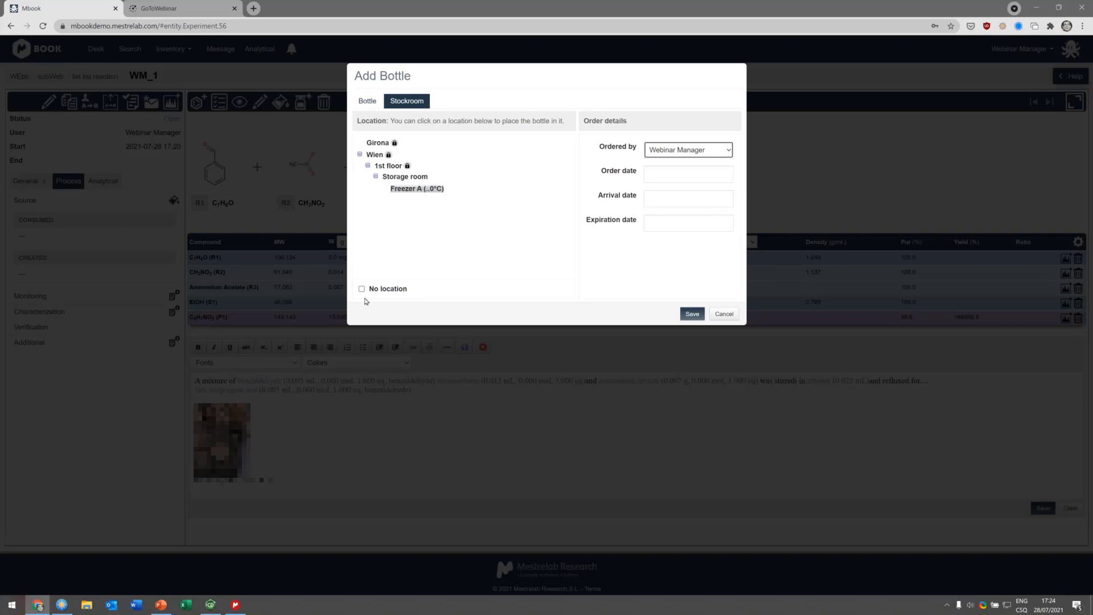
pyautogui.click(693, 314)
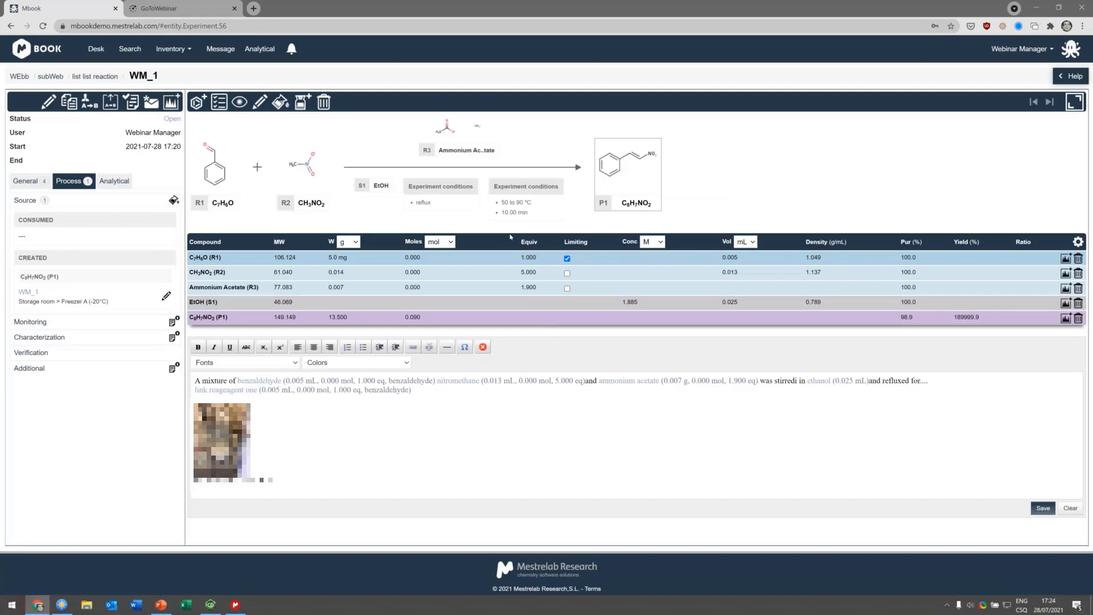
# Step: Expand the Monitoring, Characterization and Additional sections of the Process panel
pyautogui.moveTo(26, 297)
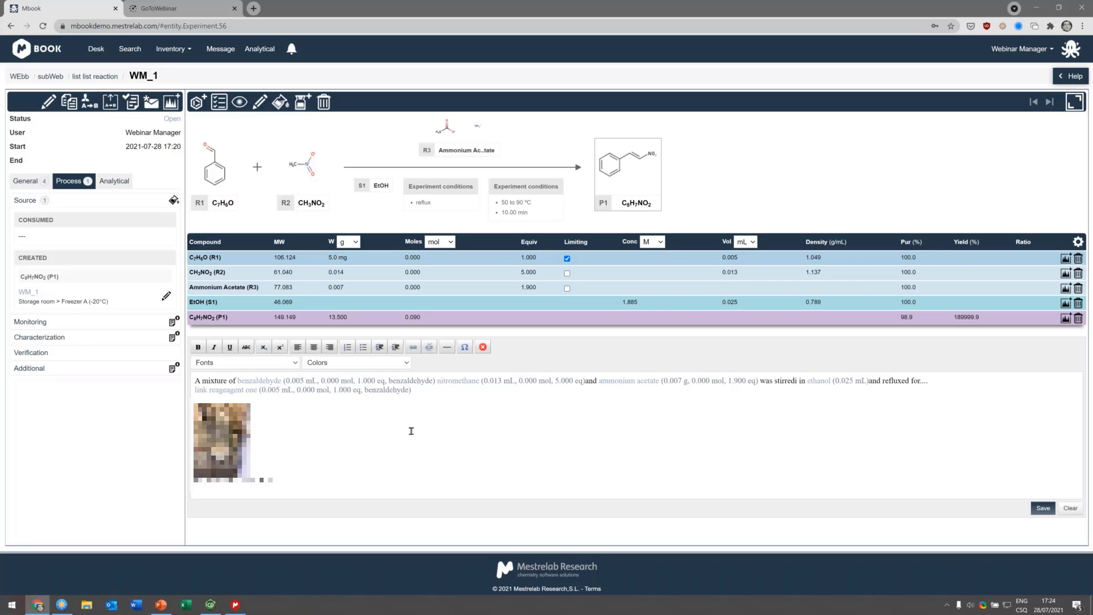
pyautogui.click(28, 325)
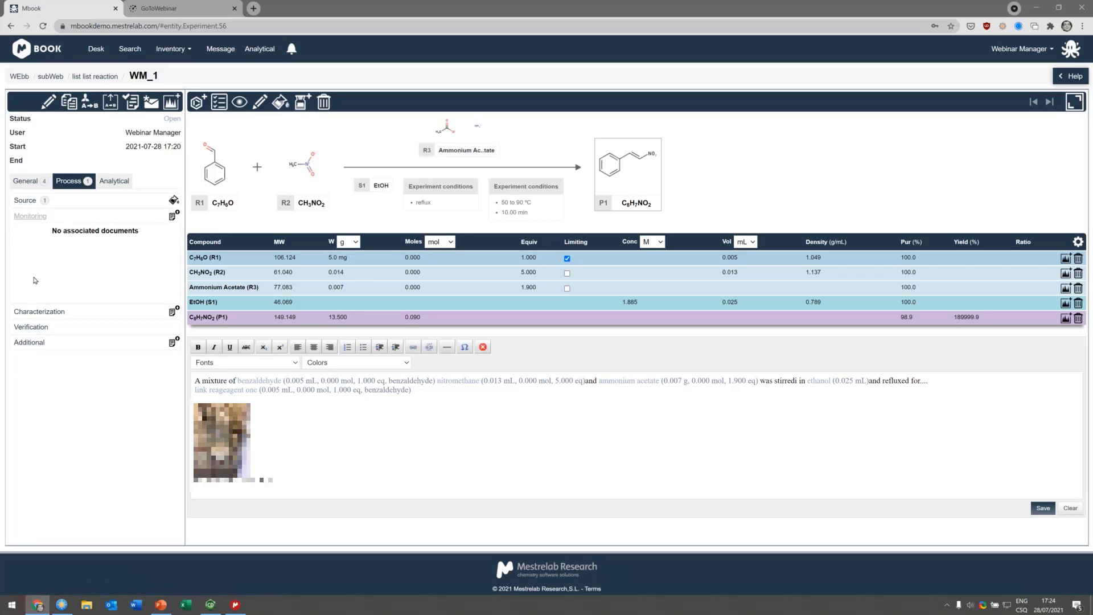
pyautogui.click(41, 318)
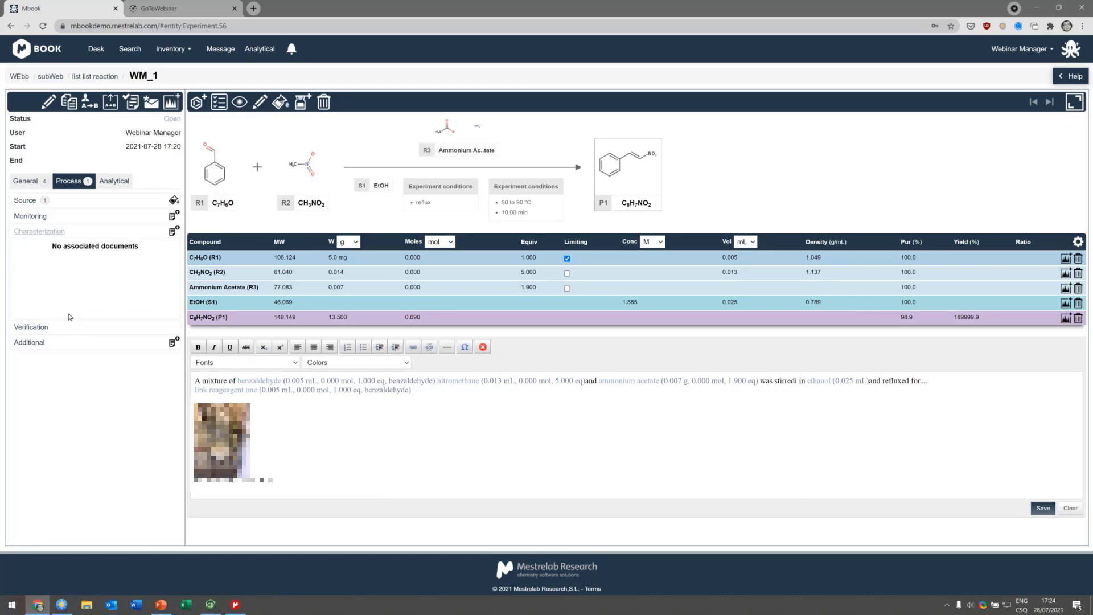
pyautogui.click(29, 342)
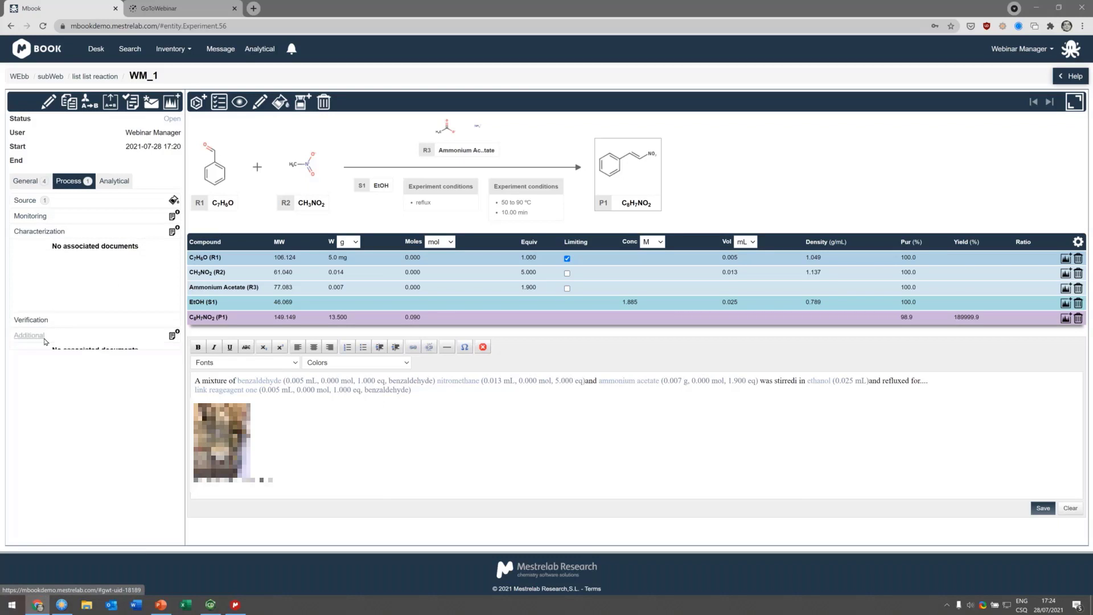
# Step: Open an analytical request for C7H6O (R1) and set its reference to CODE001
pyautogui.click(106, 183)
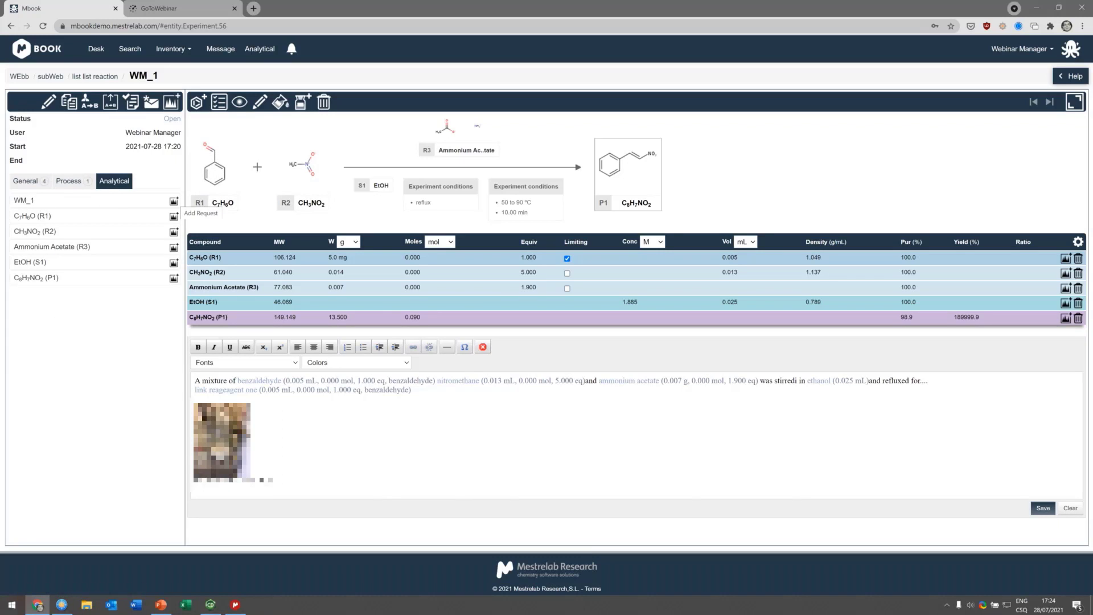
pyautogui.click(1065, 258)
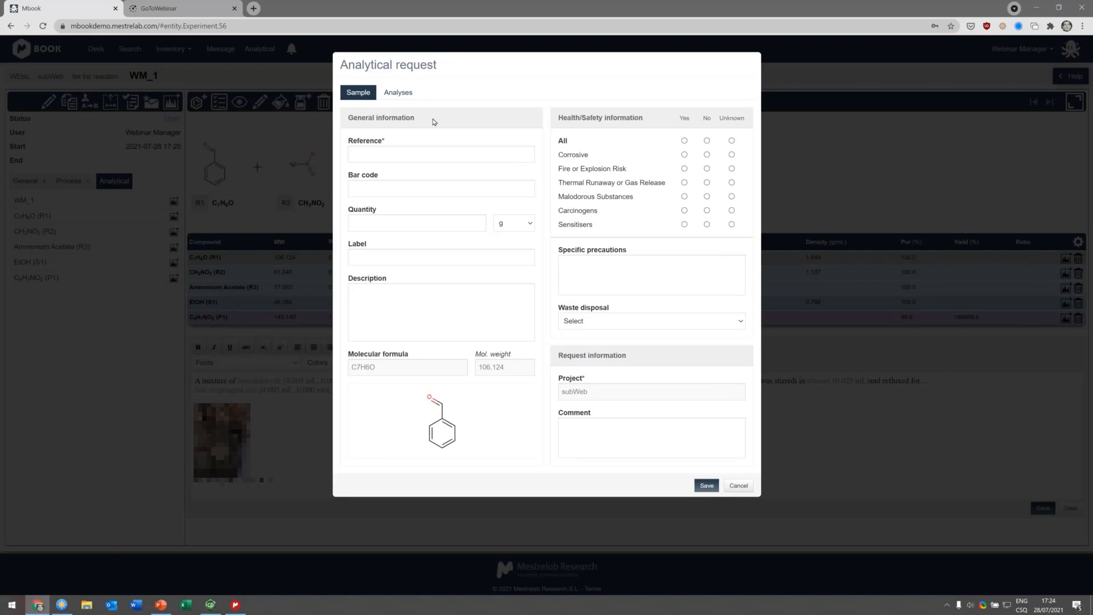
pyautogui.click(413, 150)
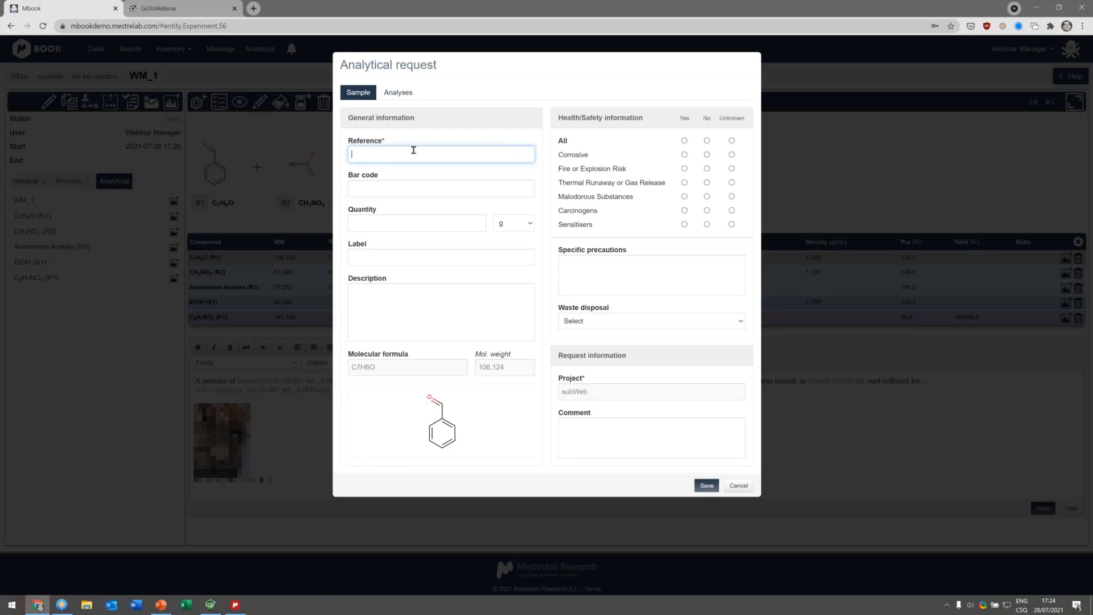
pyautogui.write('CODE001')
pyautogui.click(435, 191)
pyautogui.click(457, 225)
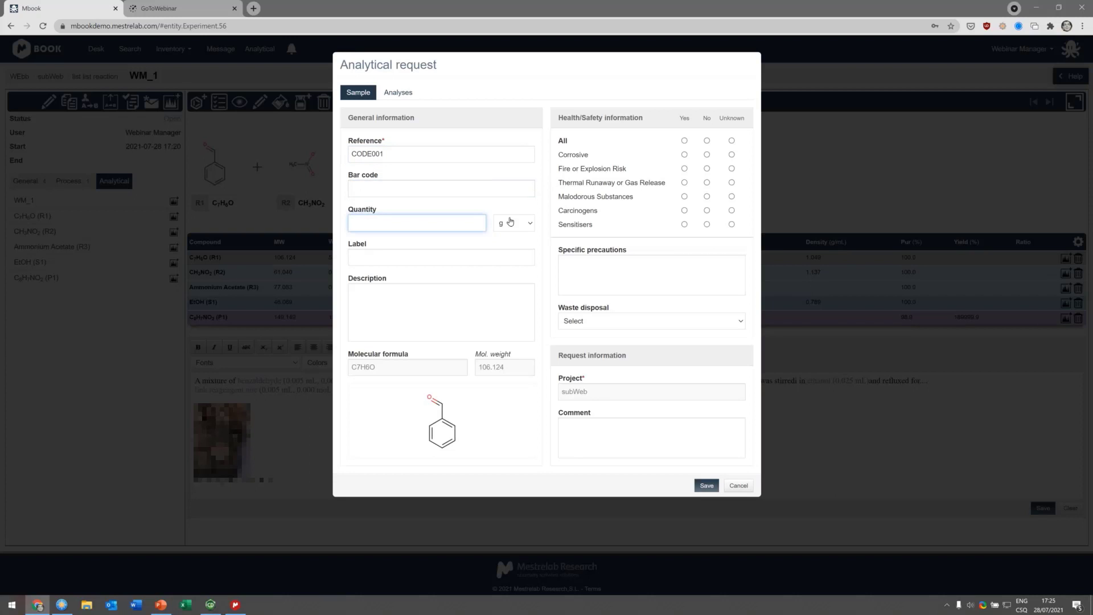
# Step: Set the sample quantity to 10 mg
pyautogui.click(510, 221)
pyautogui.click(511, 256)
pyautogui.click(394, 228)
pyautogui.click(408, 256)
pyautogui.click(464, 432)
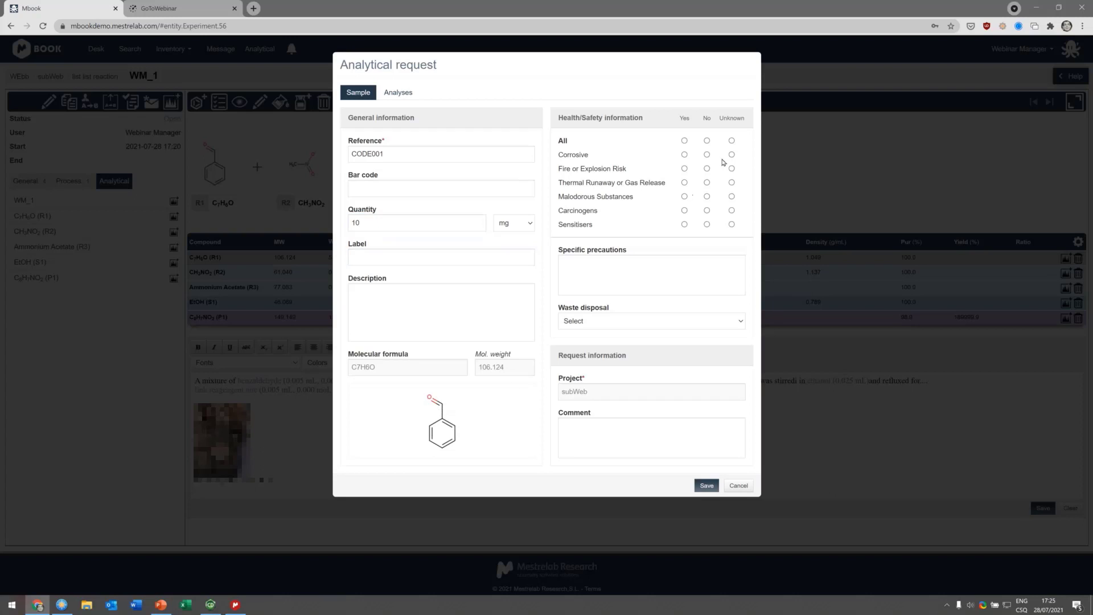
# Step: Mark all hazards Unknown but Fire or Explosion Risk Yes, and choose Toxic Solid waste disposal
pyautogui.click(731, 141)
pyautogui.click(684, 169)
pyautogui.click(635, 328)
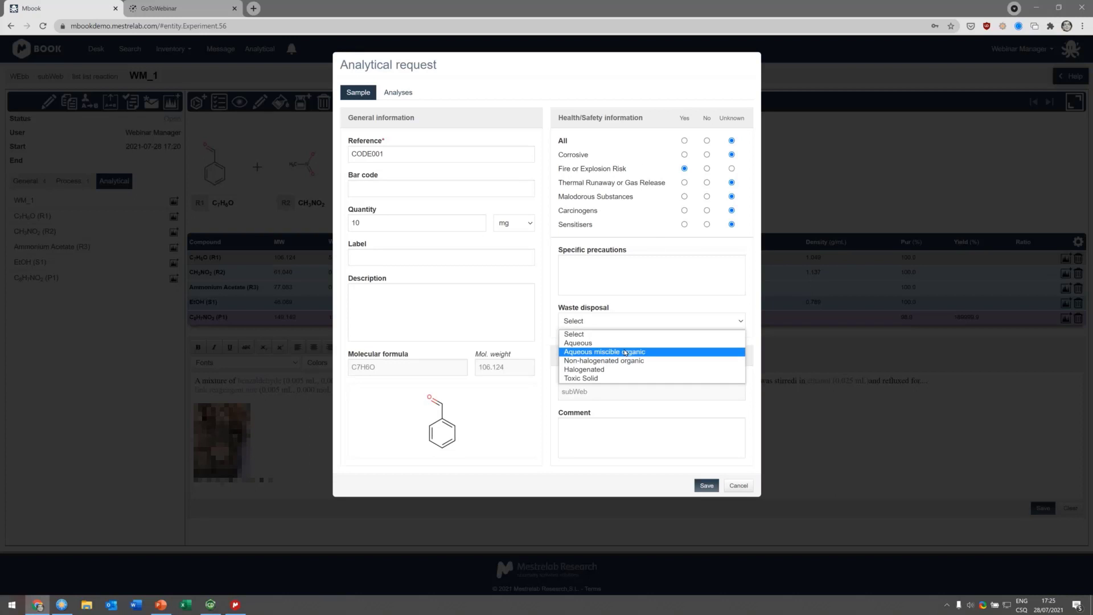
pyautogui.click(629, 379)
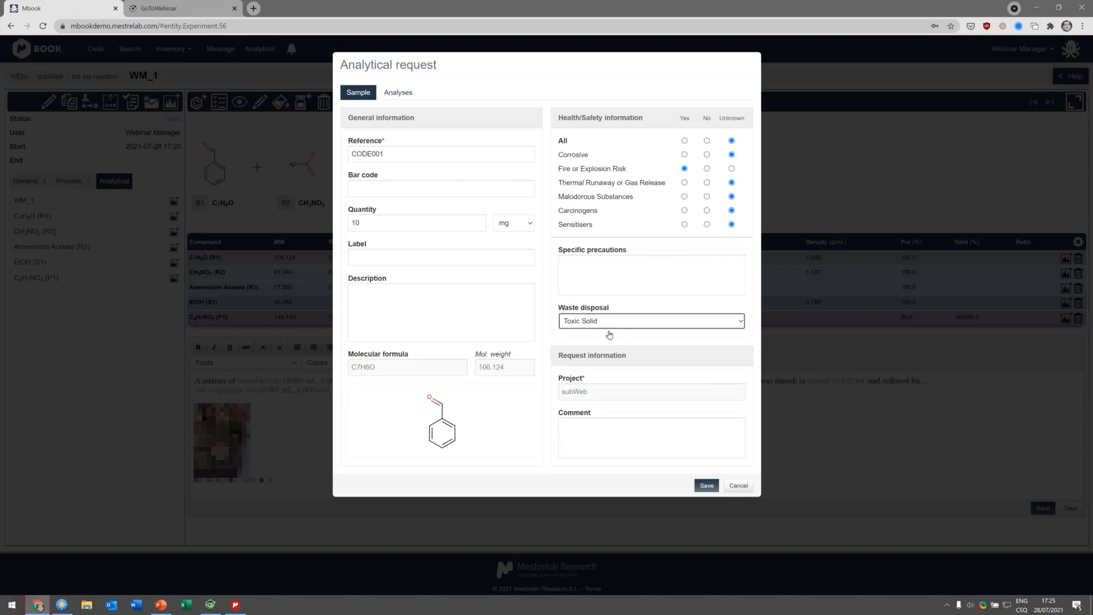
pyautogui.click(583, 422)
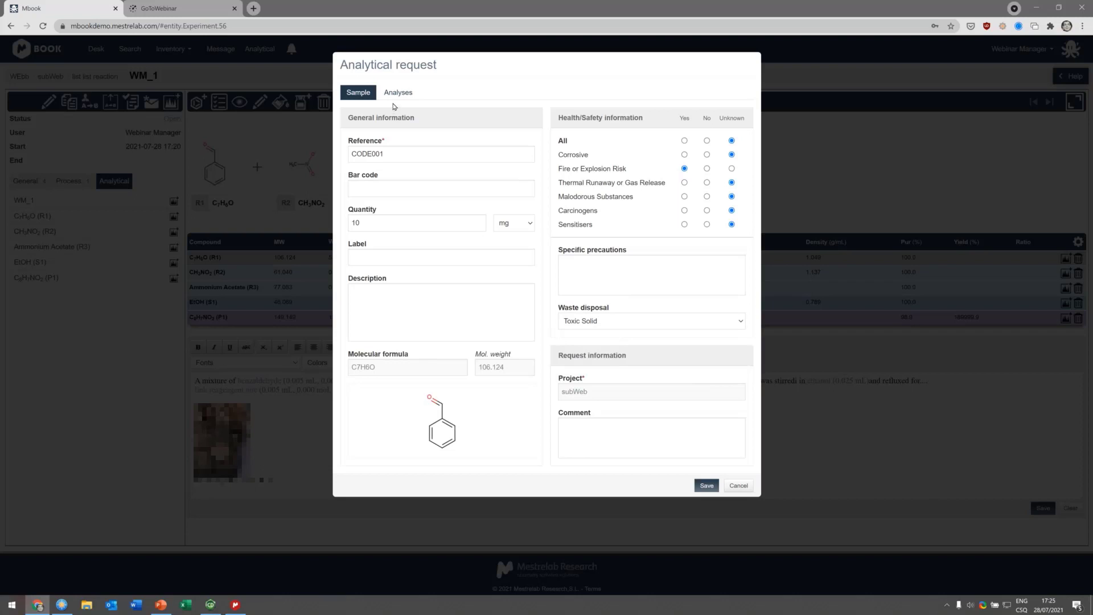
pyautogui.click(562, 251)
# Step: Add a 1H NMR experiment to the analytical request with DMSO-d6 as its solvent
pyautogui.click(398, 92)
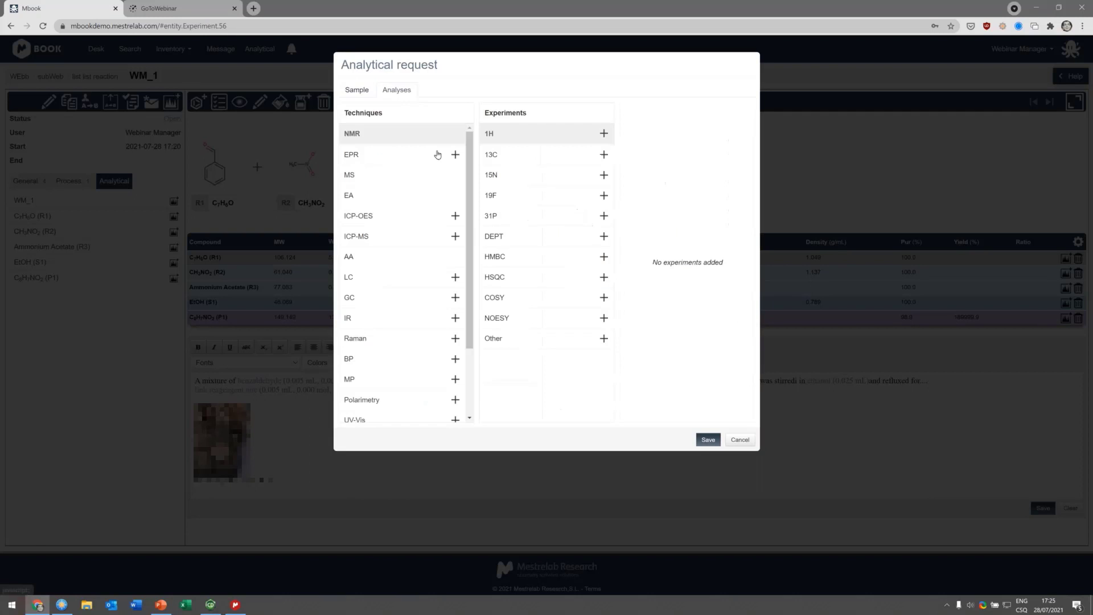
pyautogui.click(603, 133)
pyautogui.click(659, 145)
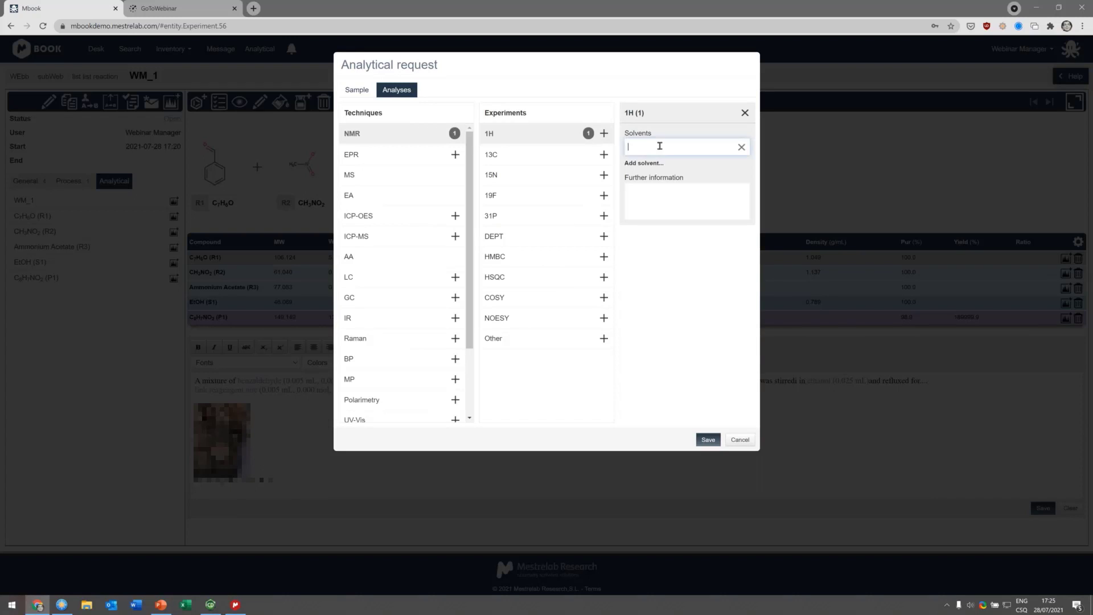
pyautogui.write('dmso')
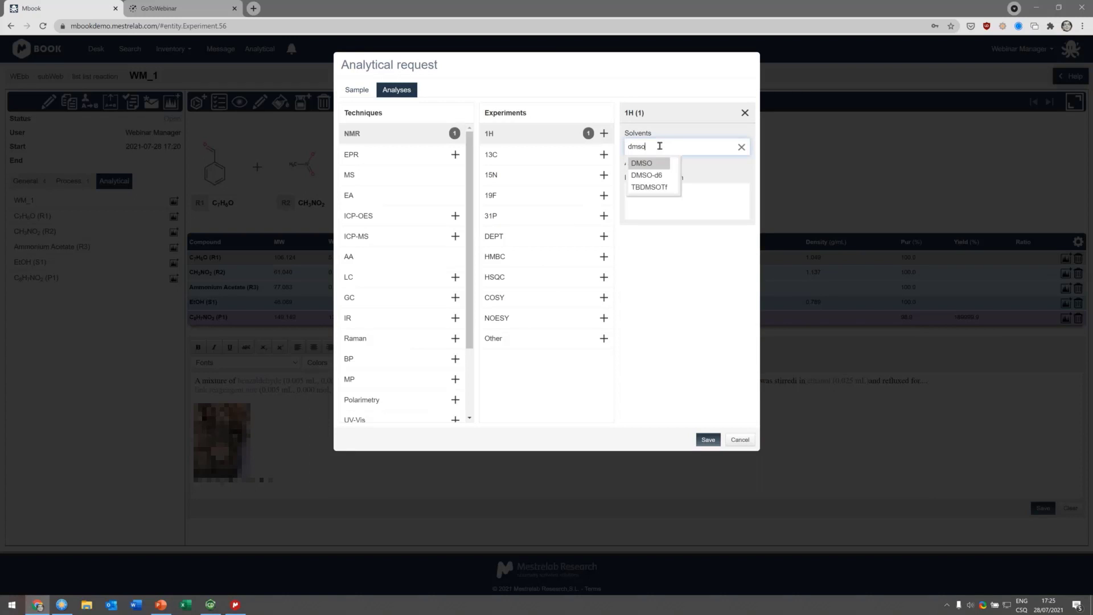
pyautogui.click(647, 175)
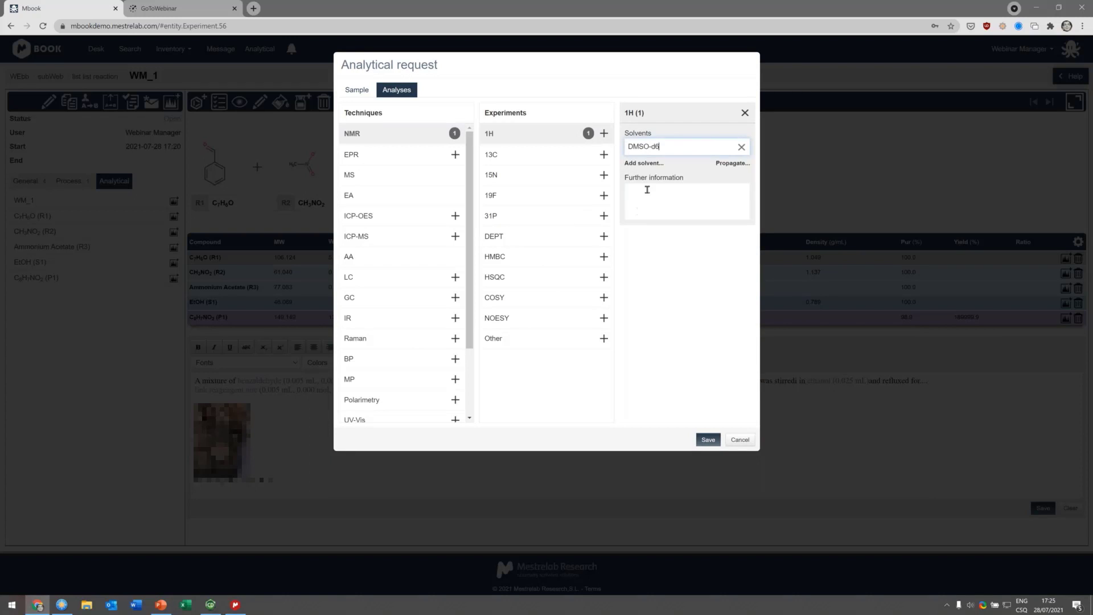
pyautogui.click(741, 165)
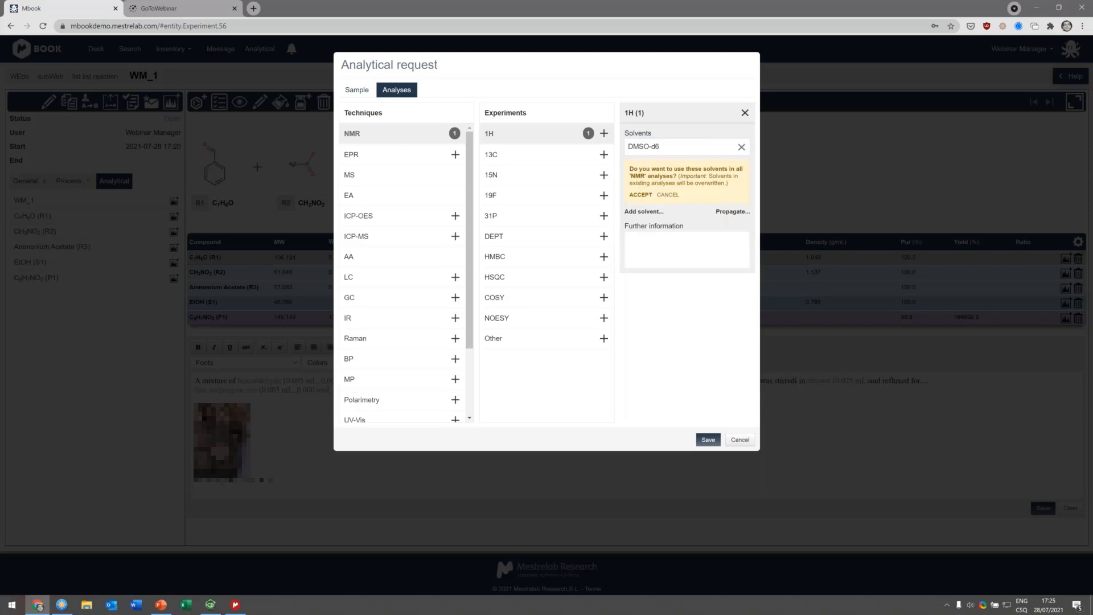
# Step: Add 13C, HMBC and HSQC NMR experiments
pyautogui.click(604, 154)
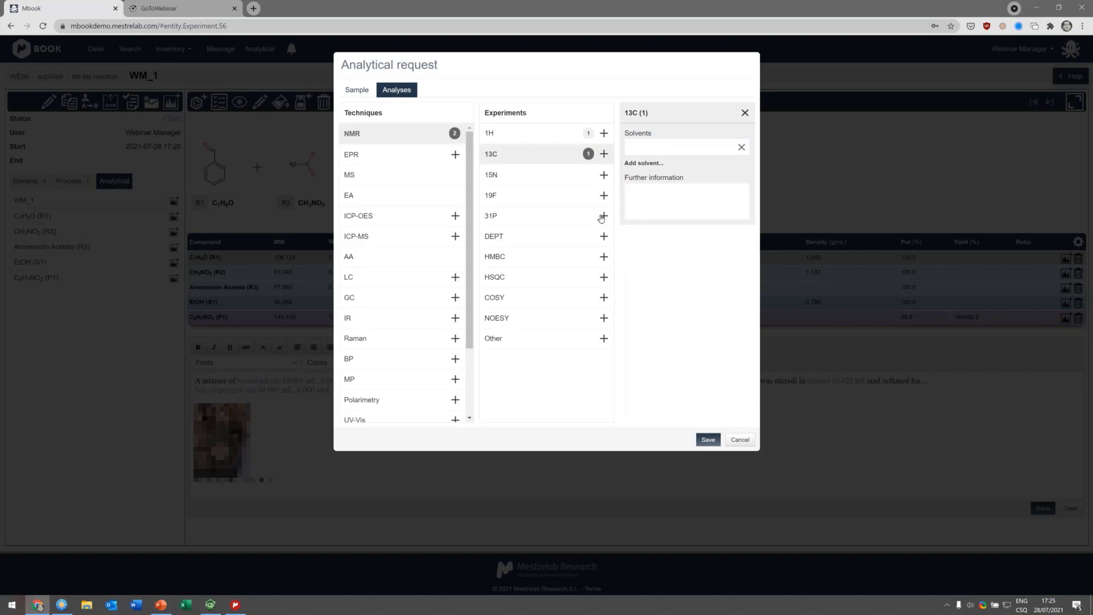
pyautogui.click(603, 255)
pyautogui.click(603, 276)
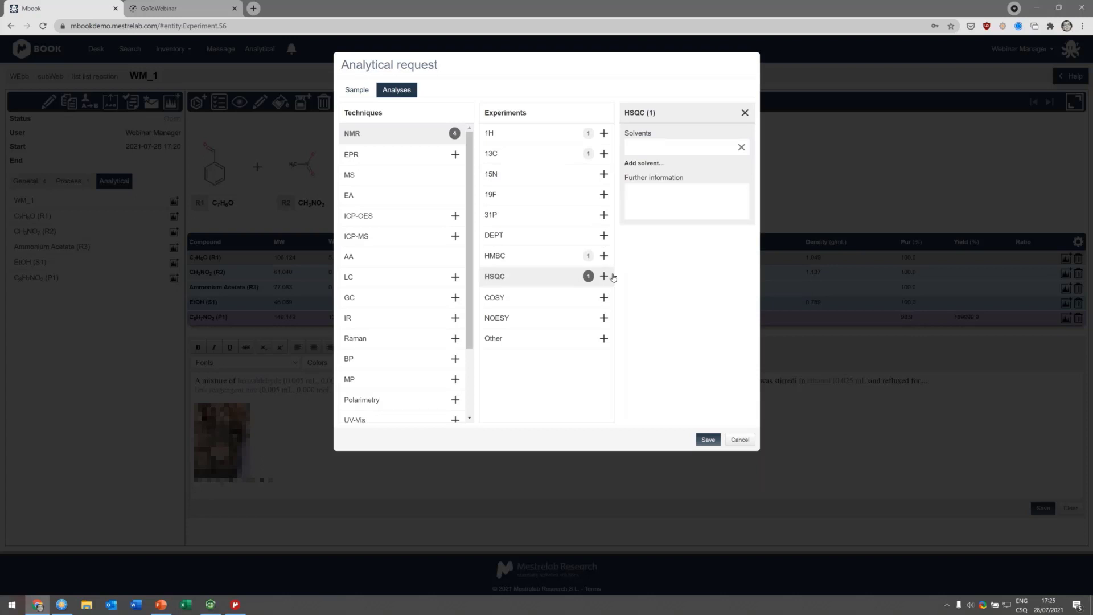
# Step: Propagate the 1H experiment's DMSO-d6 solvent to all NMR analyses
pyautogui.click(550, 157)
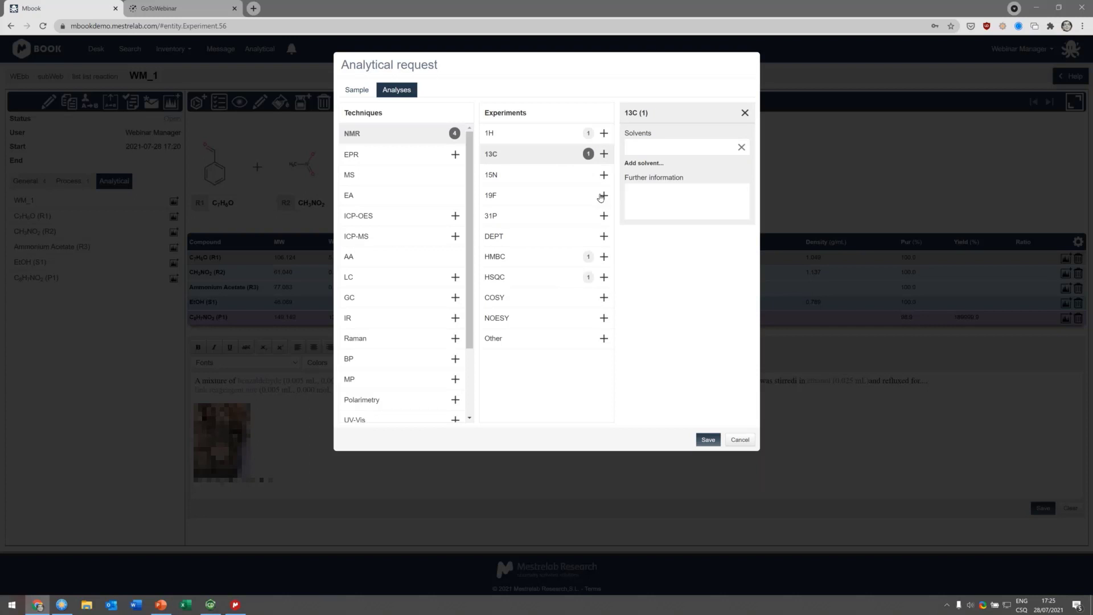
pyautogui.click(559, 144)
pyautogui.click(718, 211)
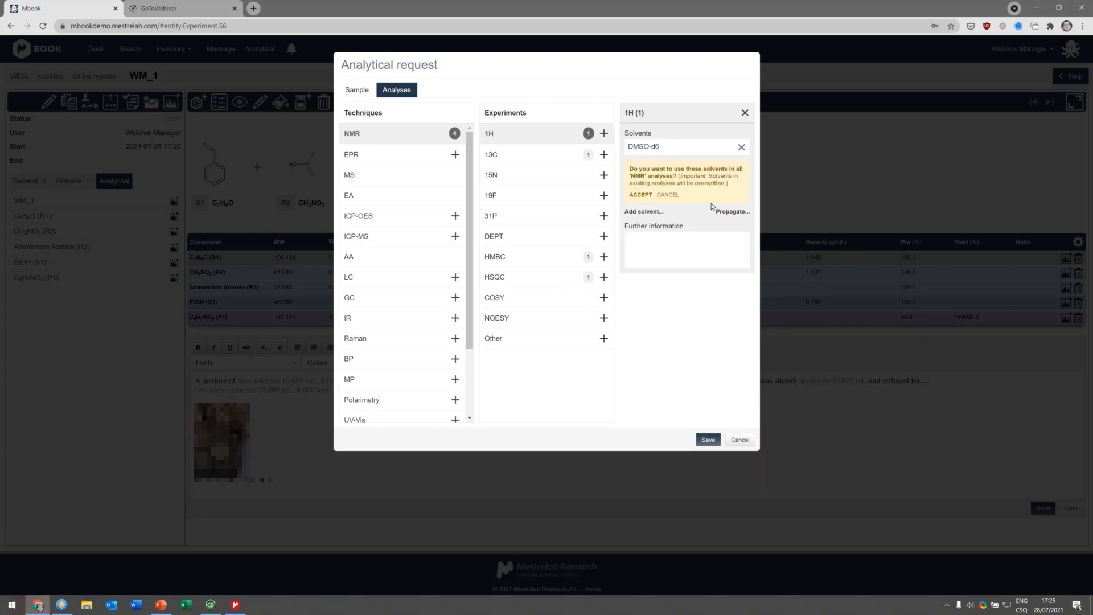
pyautogui.click(642, 197)
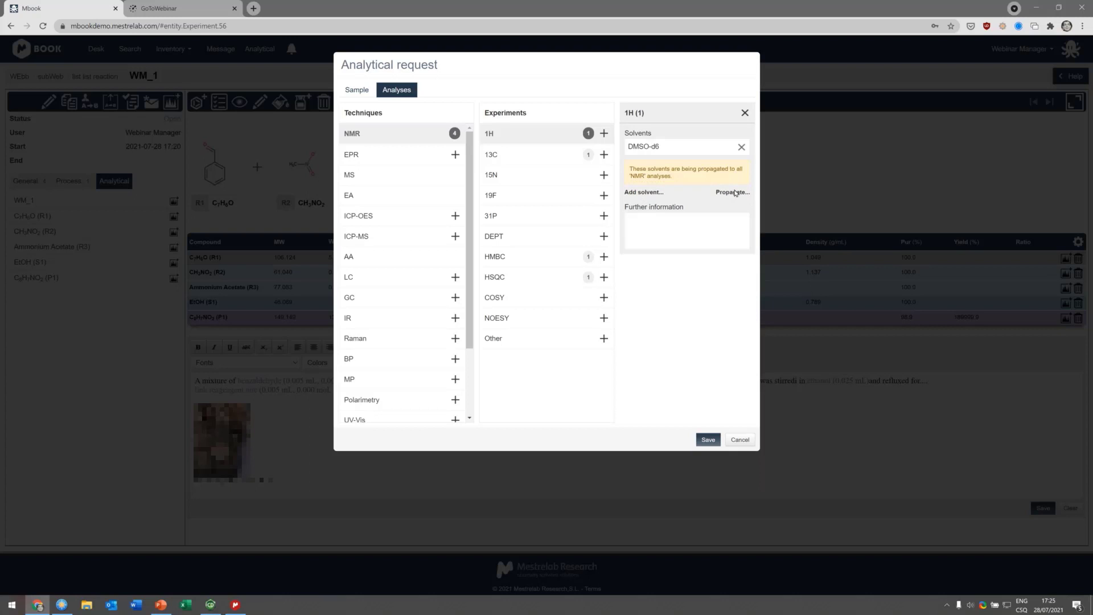
# Step: Review the solvent set on each of the 13C, 1H, HMBC and HSQC experiments
pyautogui.click(557, 154)
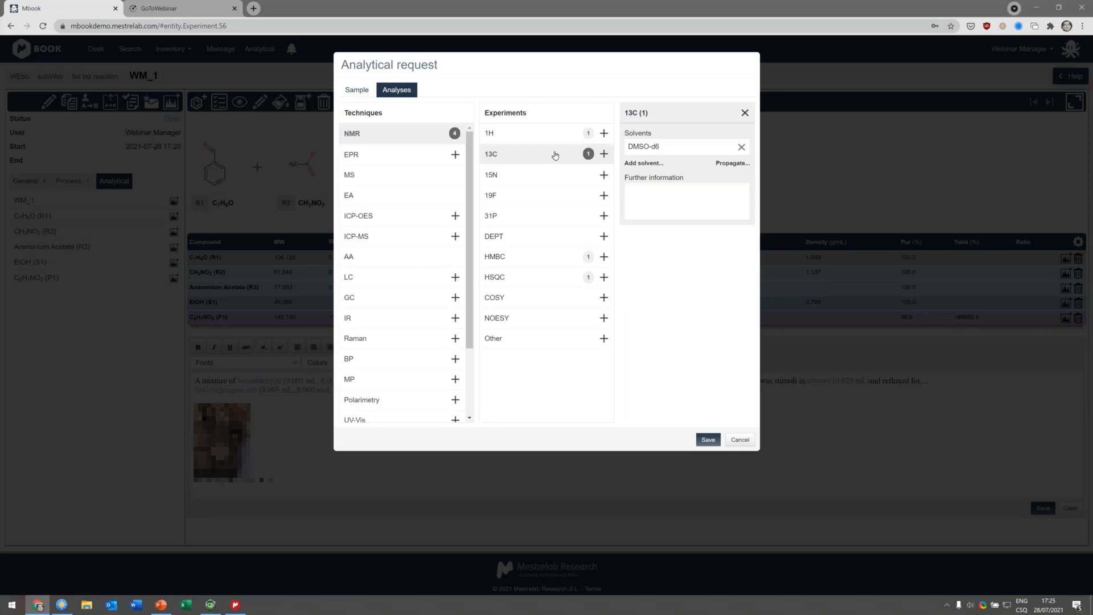
pyautogui.click(555, 139)
pyautogui.click(552, 257)
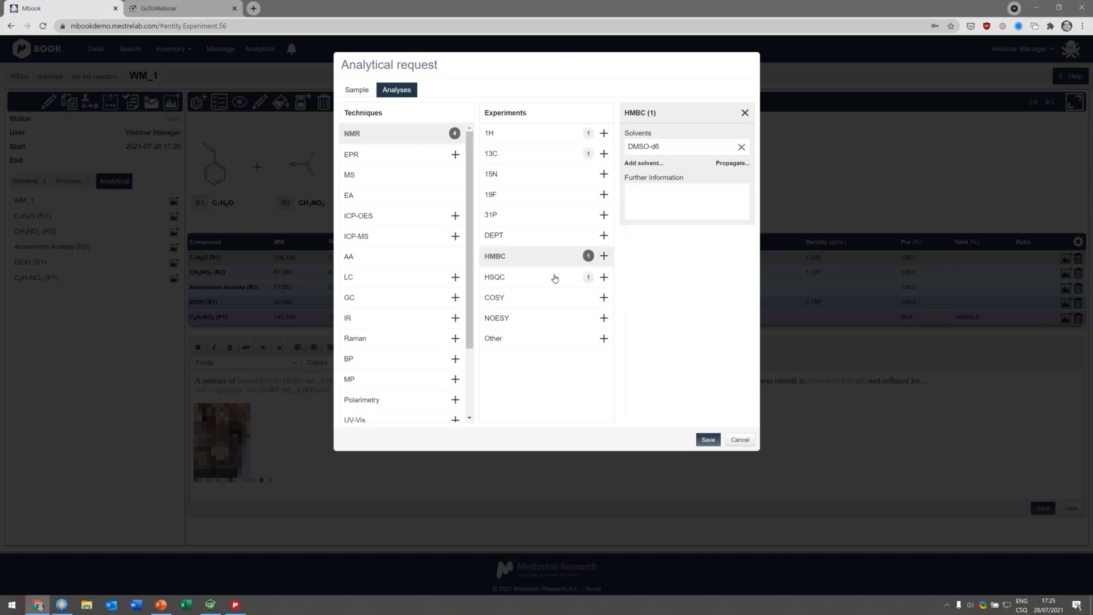
pyautogui.click(551, 276)
# Step: Add an MS ESI analysis and an EA Combustion analysis, and save the analytical request
pyautogui.click(349, 178)
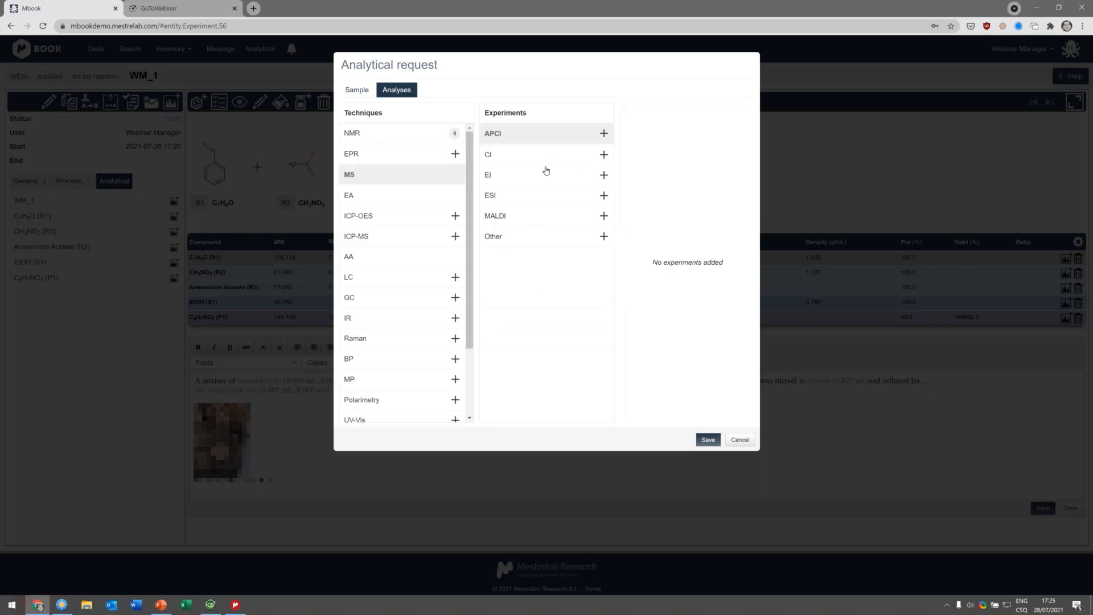
pyautogui.click(604, 196)
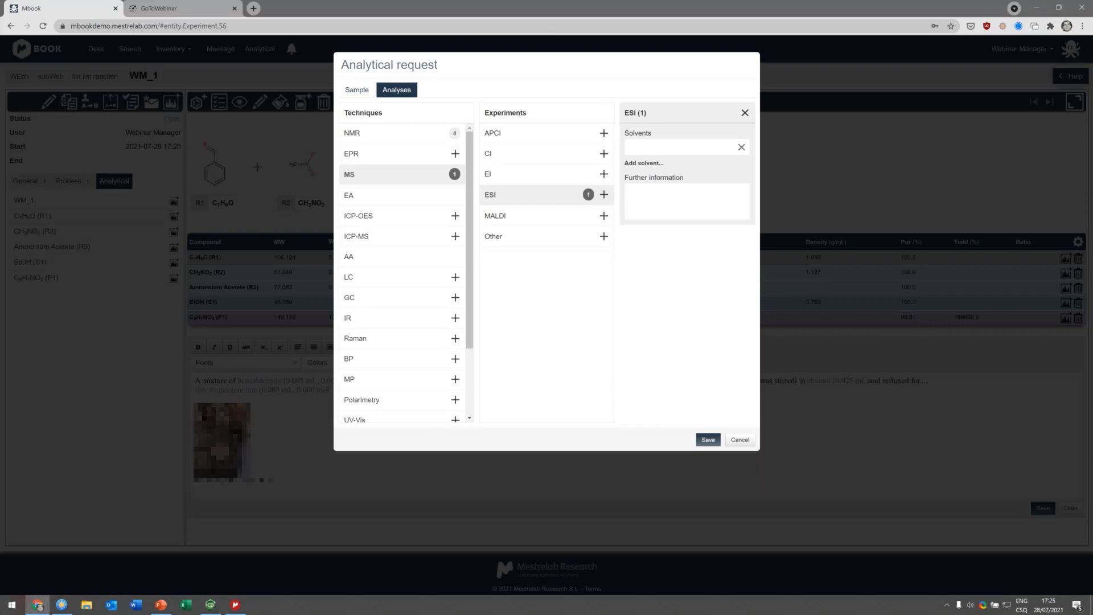
pyautogui.click(367, 199)
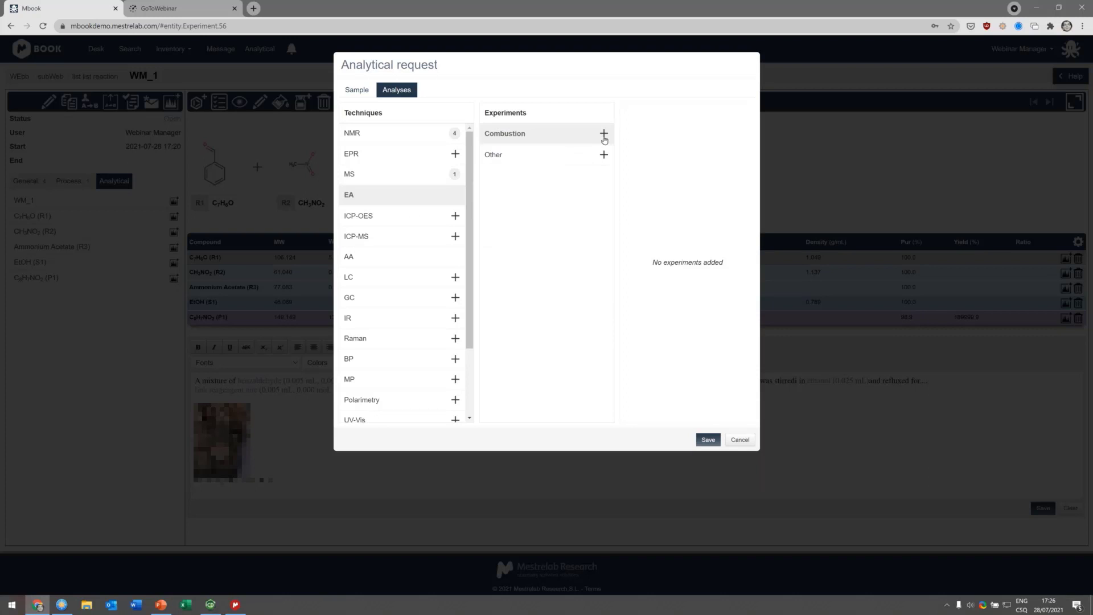
pyautogui.click(603, 134)
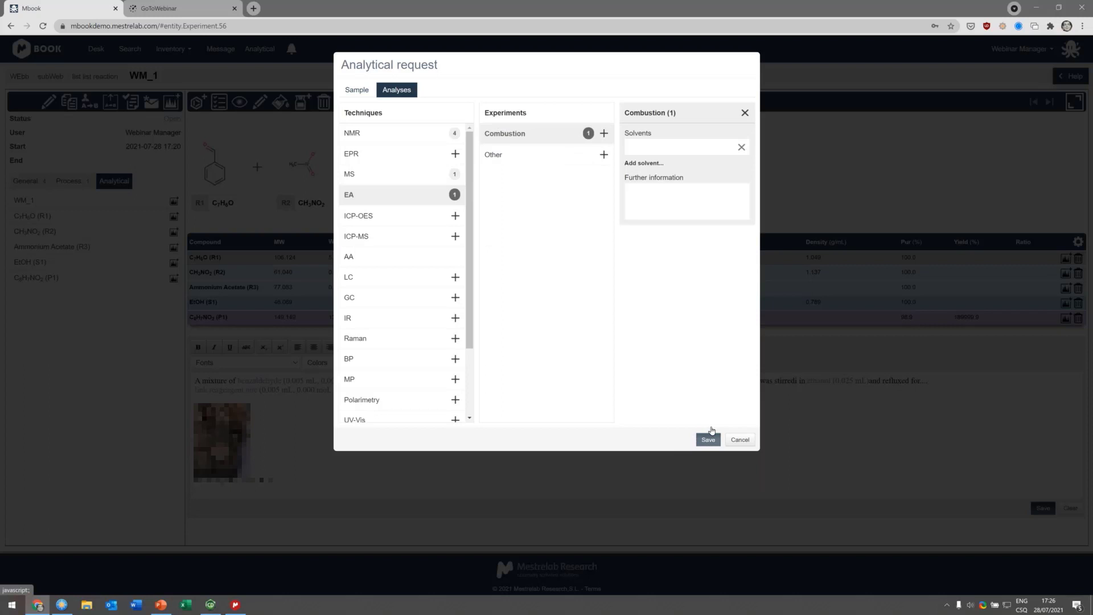
pyautogui.click(709, 438)
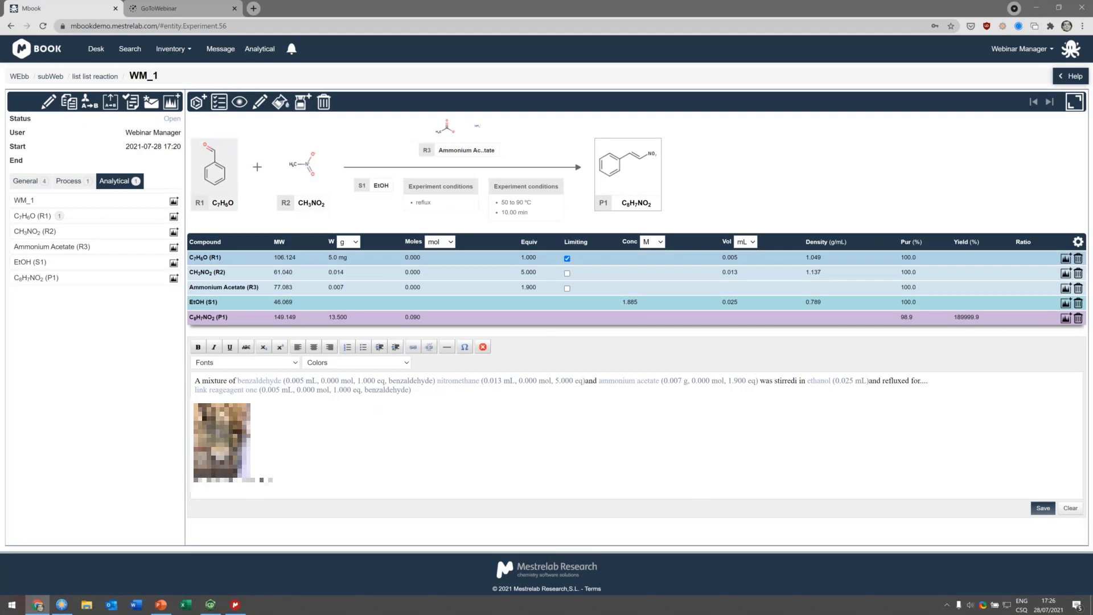
# Step: Open the CODE001 analytical request from the benzaldehyde (R1) entry of the Analytical list
pyautogui.click(45, 219)
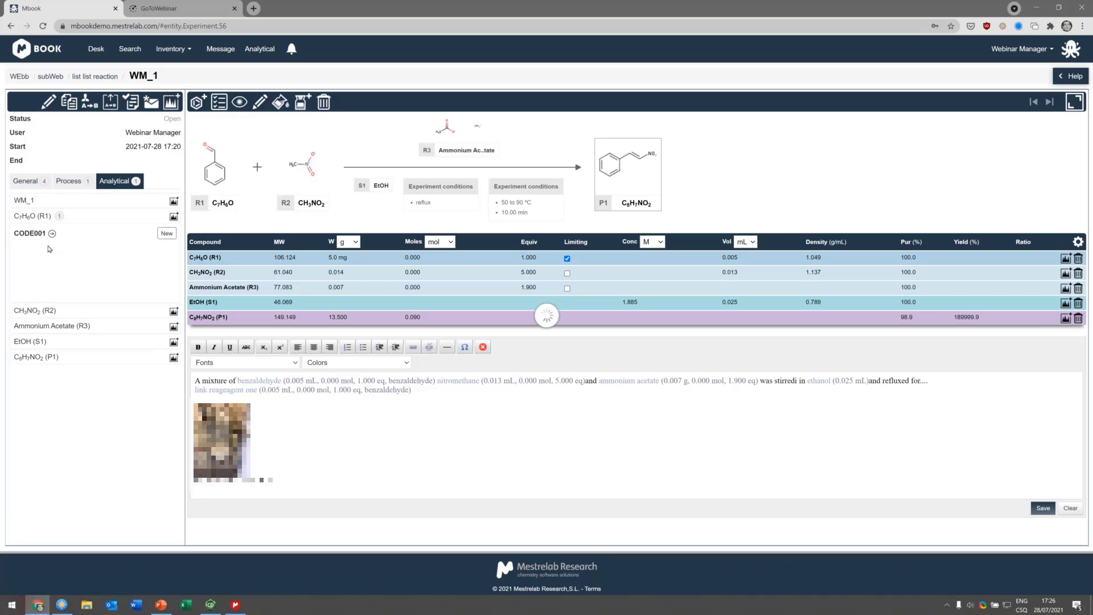
pyautogui.click(53, 236)
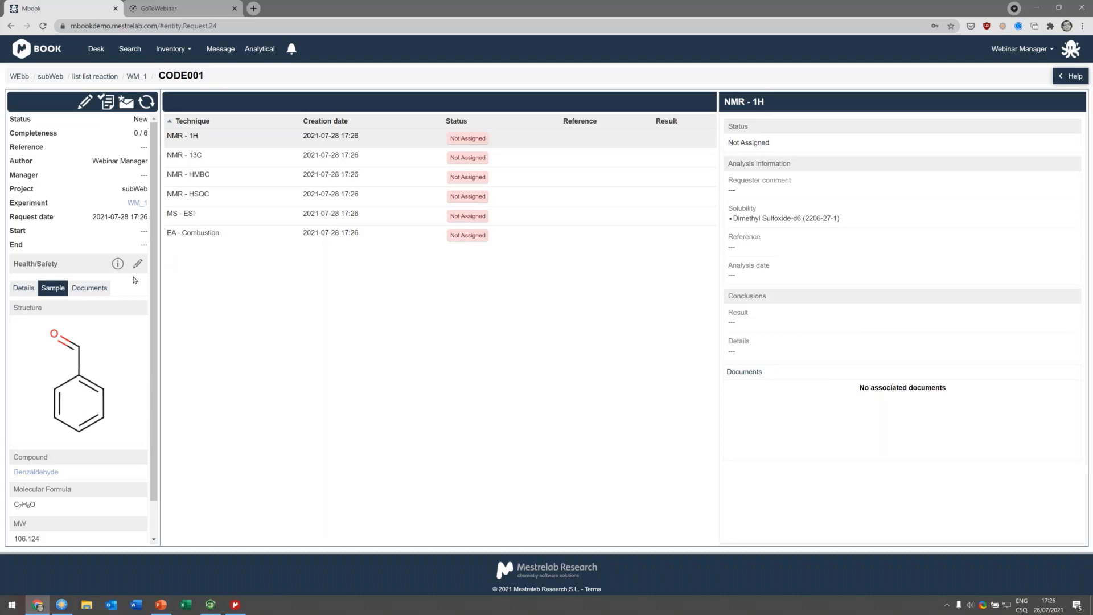
pyautogui.scroll(-1, 152, 237)
pyautogui.scroll(1, 152, 236)
# Step: Edit the experiment, entering the conclusion "it was nice yeld 90%", and save
pyautogui.click(136, 205)
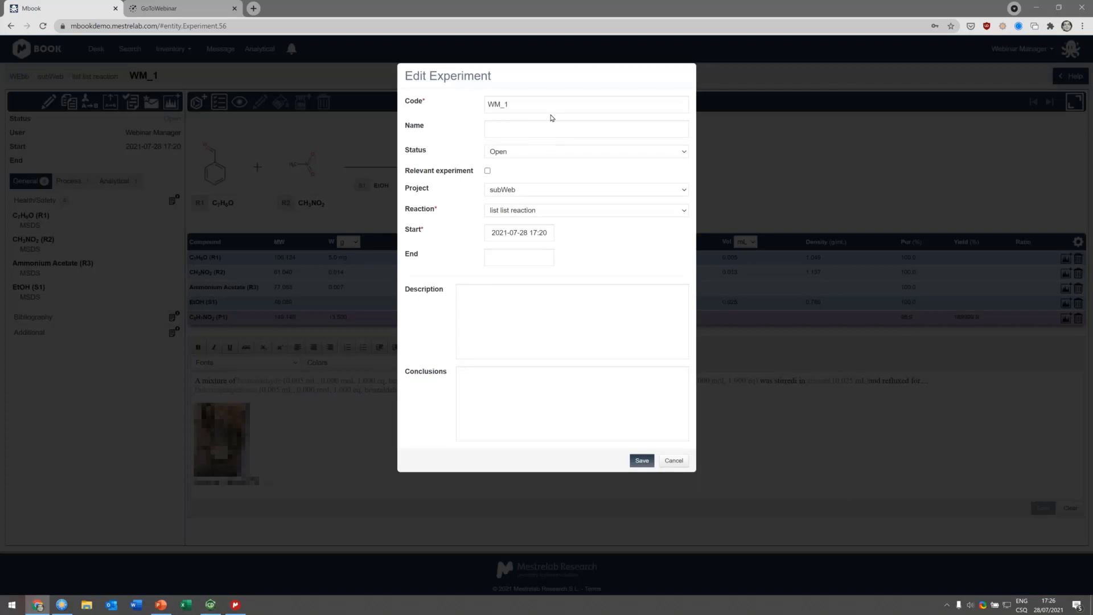
pyautogui.click(535, 336)
pyautogui.click(533, 404)
pyautogui.click(530, 313)
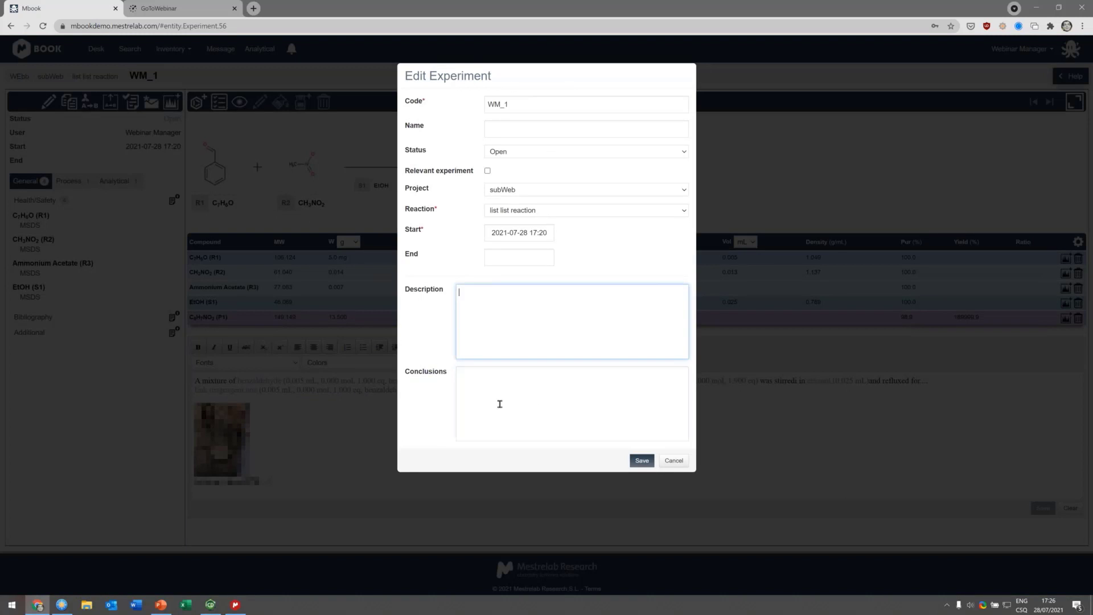
pyautogui.click(500, 404)
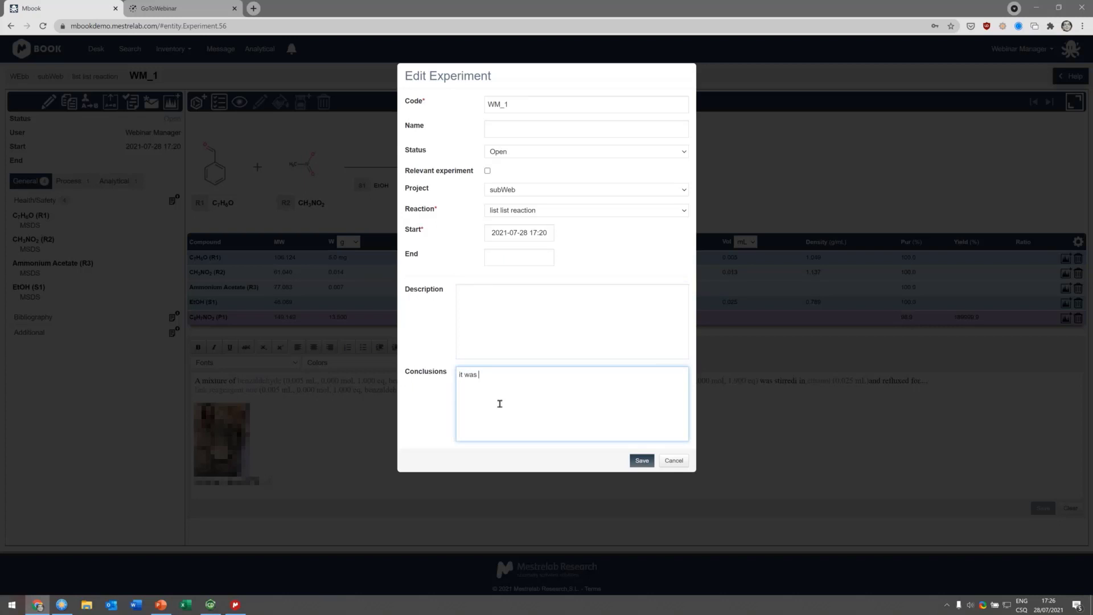
pyautogui.write('it was nice yeld 90%')
pyautogui.click(518, 151)
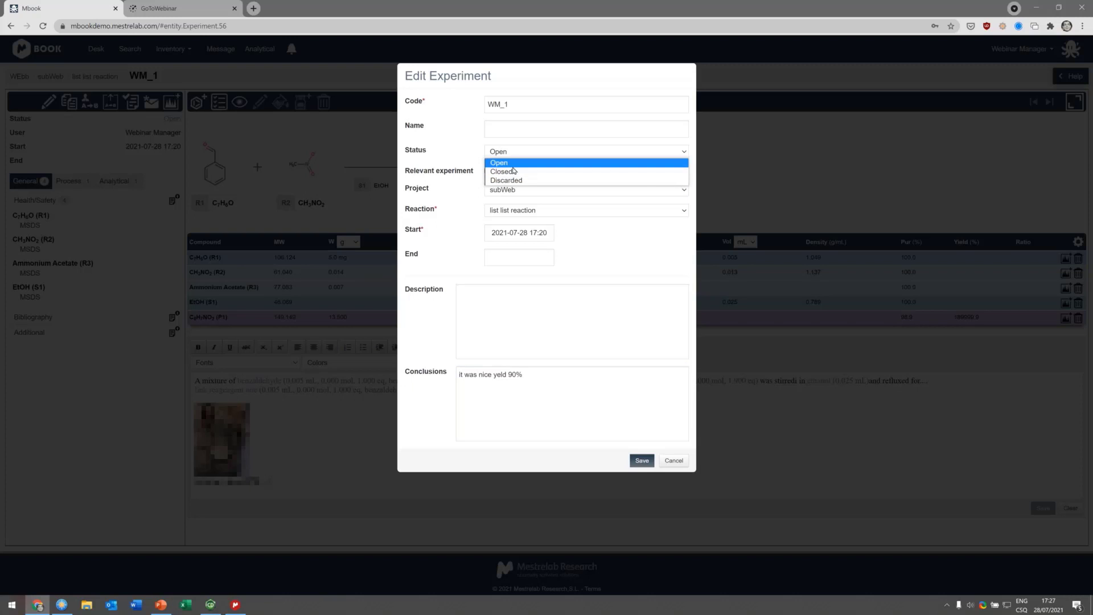
pyautogui.click(469, 161)
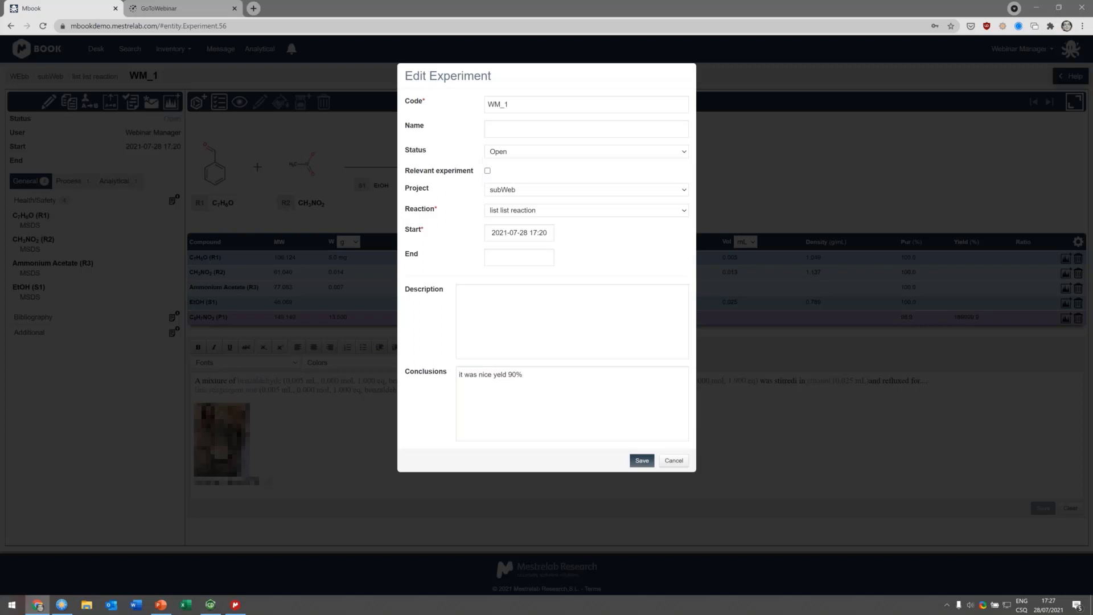
pyautogui.click(641, 460)
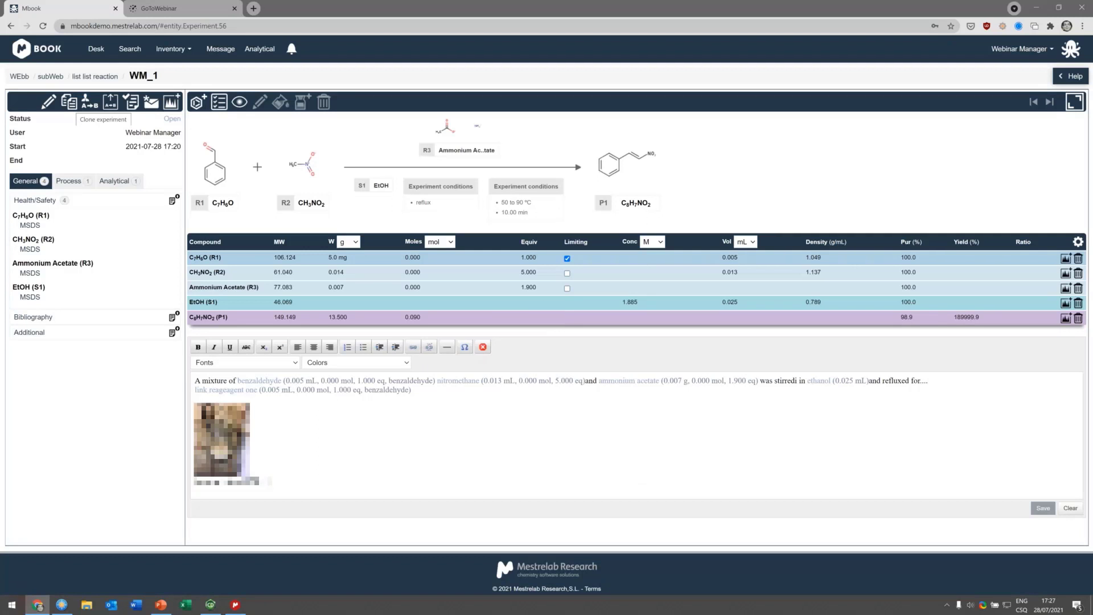
pyautogui.click(69, 102)
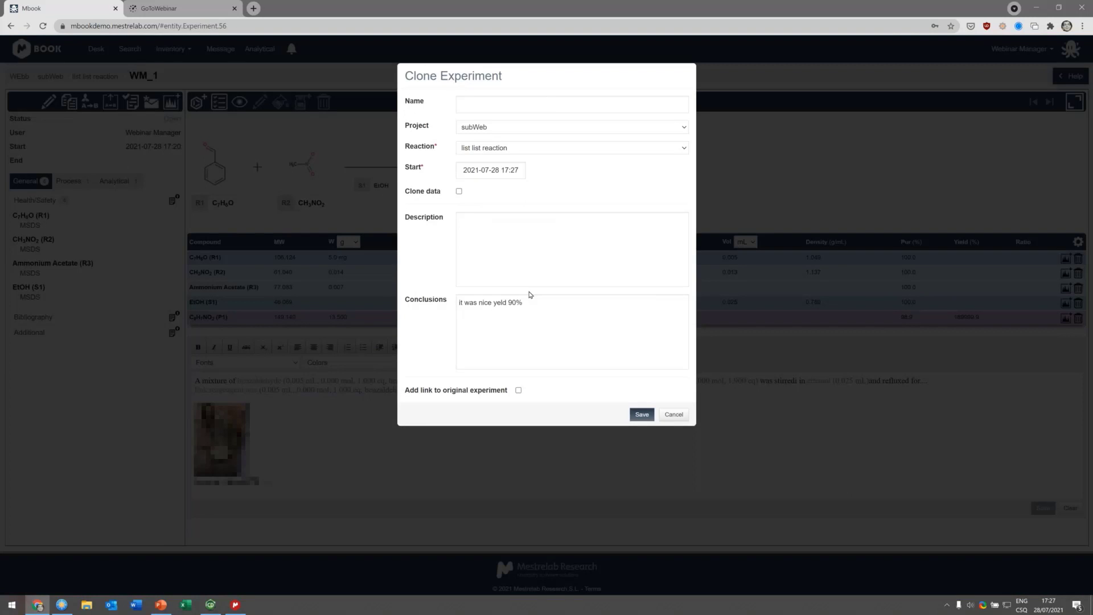
pyautogui.click(459, 193)
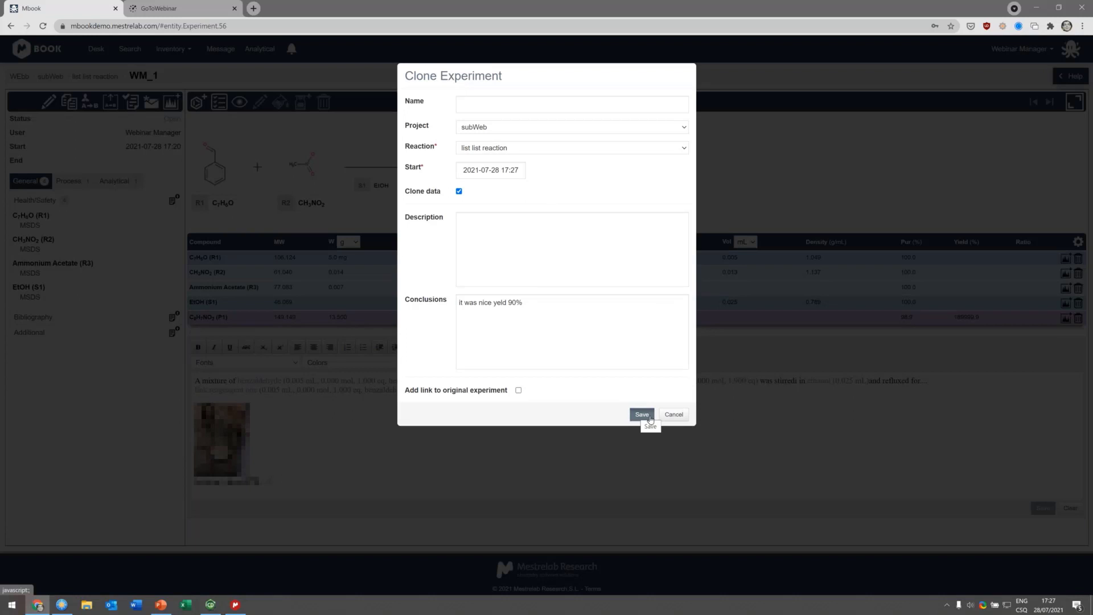
pyautogui.click(679, 418)
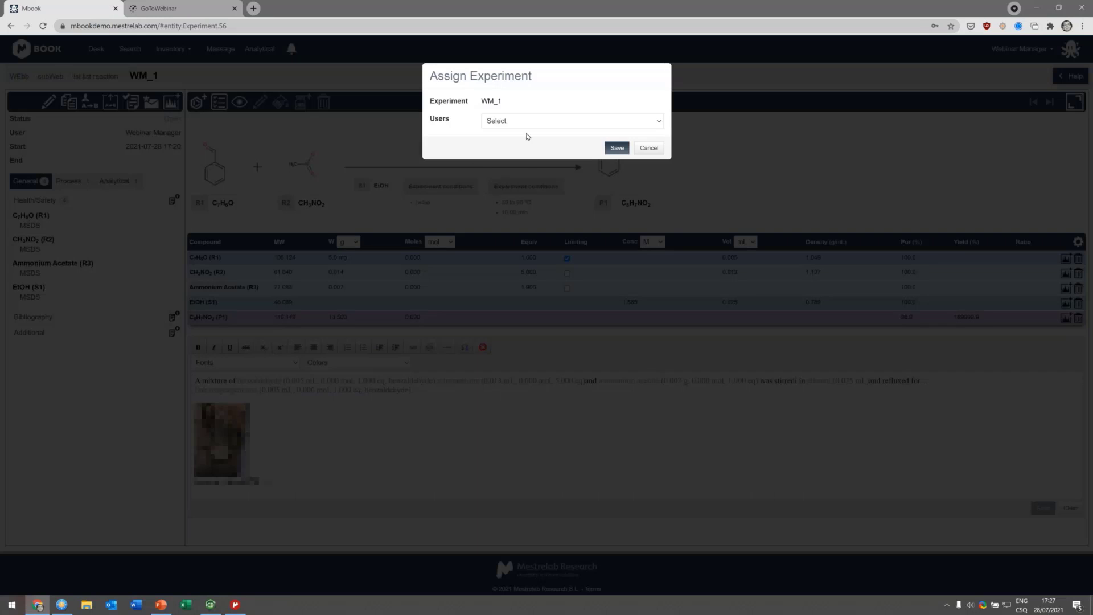
# Step: Assign the experiment to the Webinar GroupLeader user
pyautogui.click(521, 125)
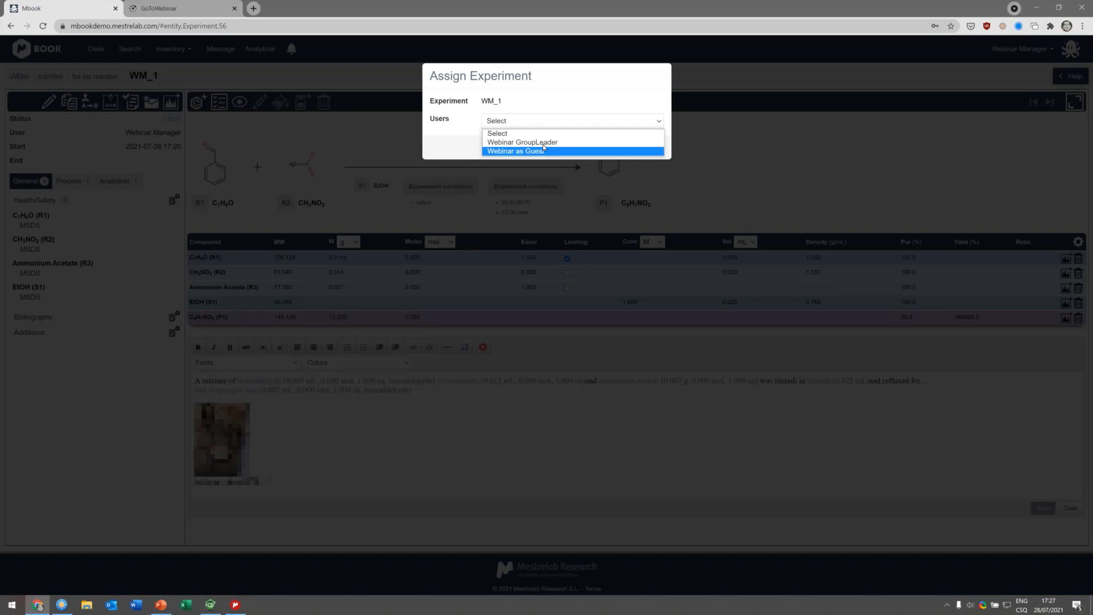
pyautogui.click(535, 142)
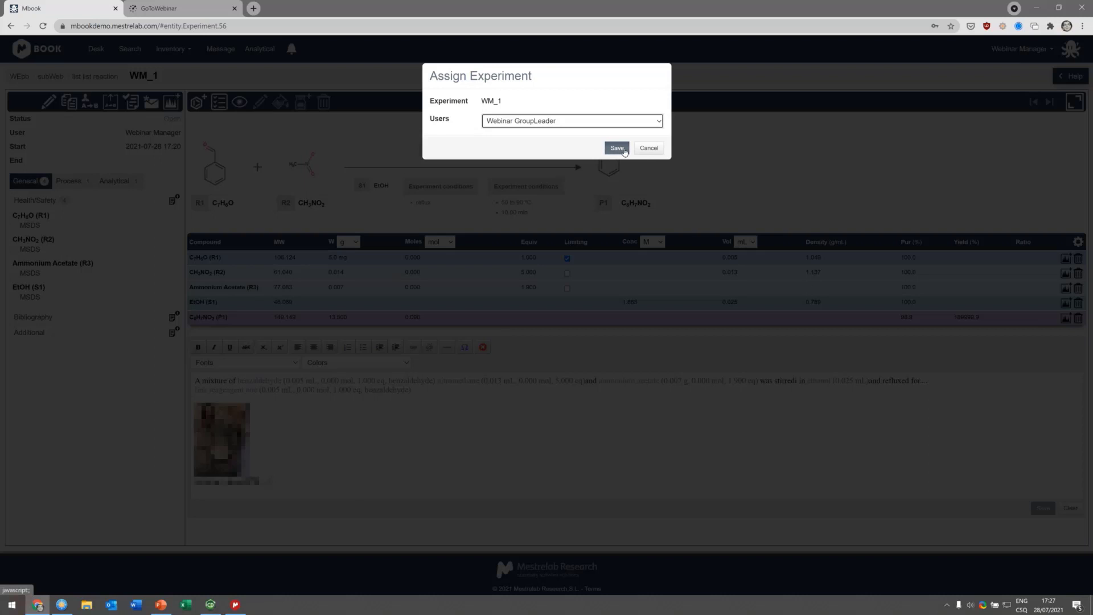
pyautogui.click(643, 147)
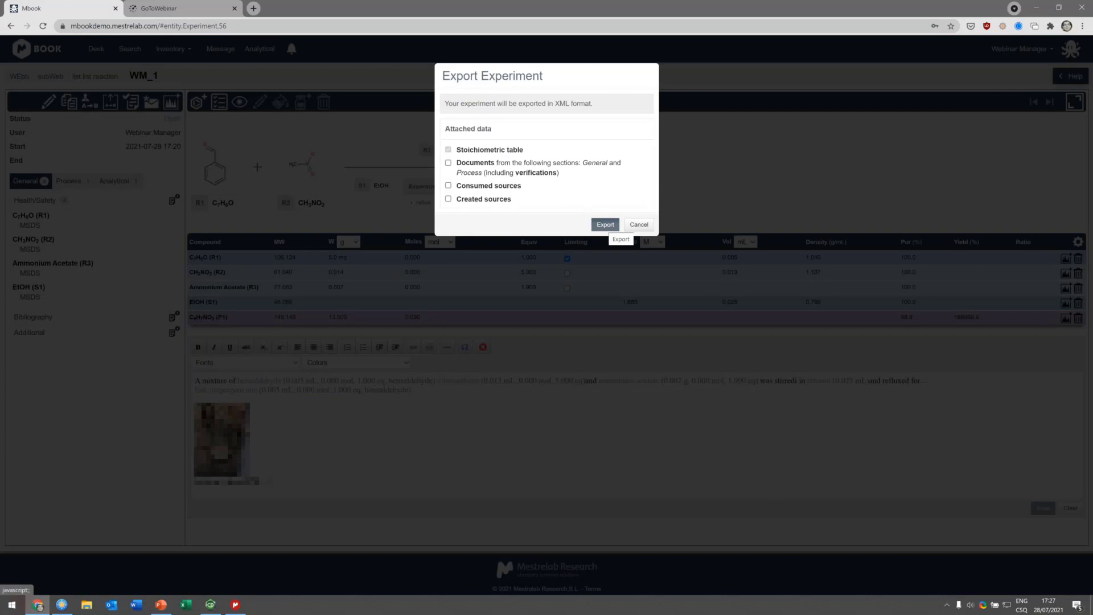
# Step: Export the experiment in XML format and open the downloaded WM_1 archive to inspect its files
pyautogui.click(605, 224)
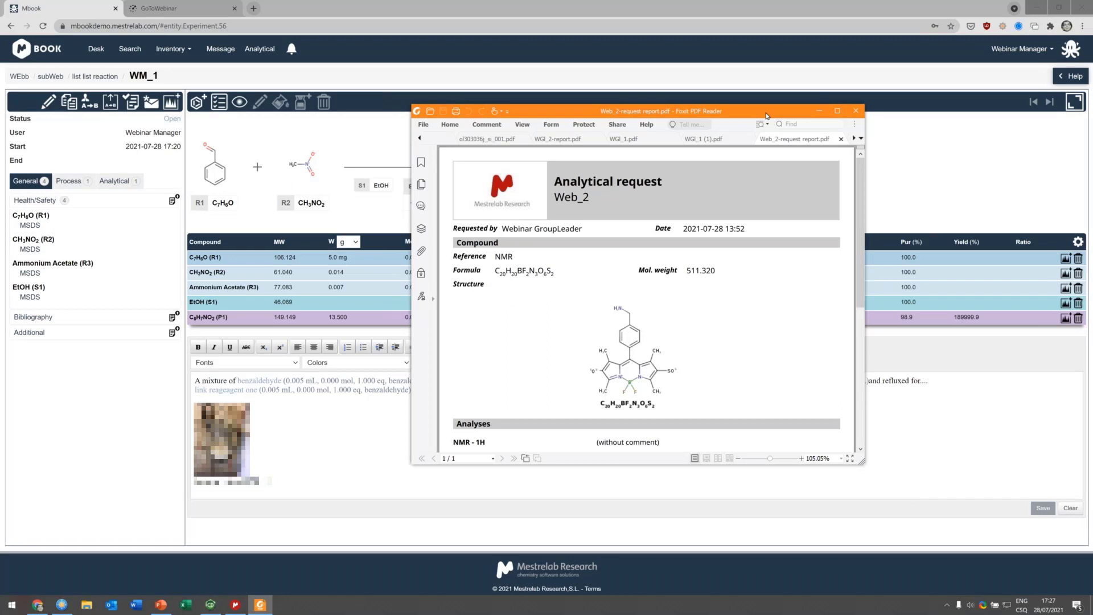
pyautogui.doubleClick(766, 113)
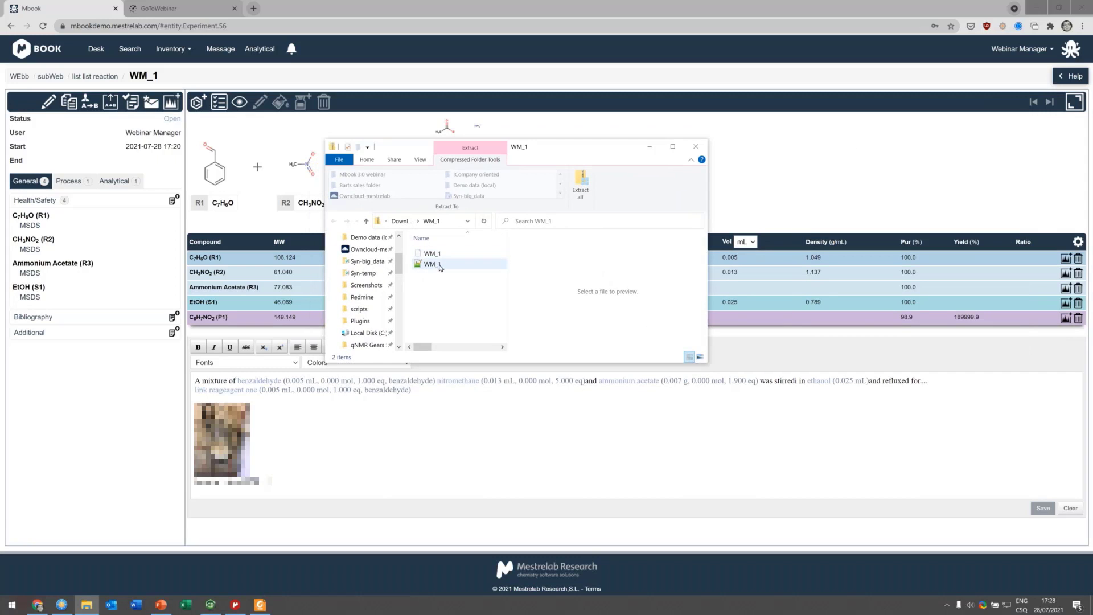
pyautogui.click(438, 265)
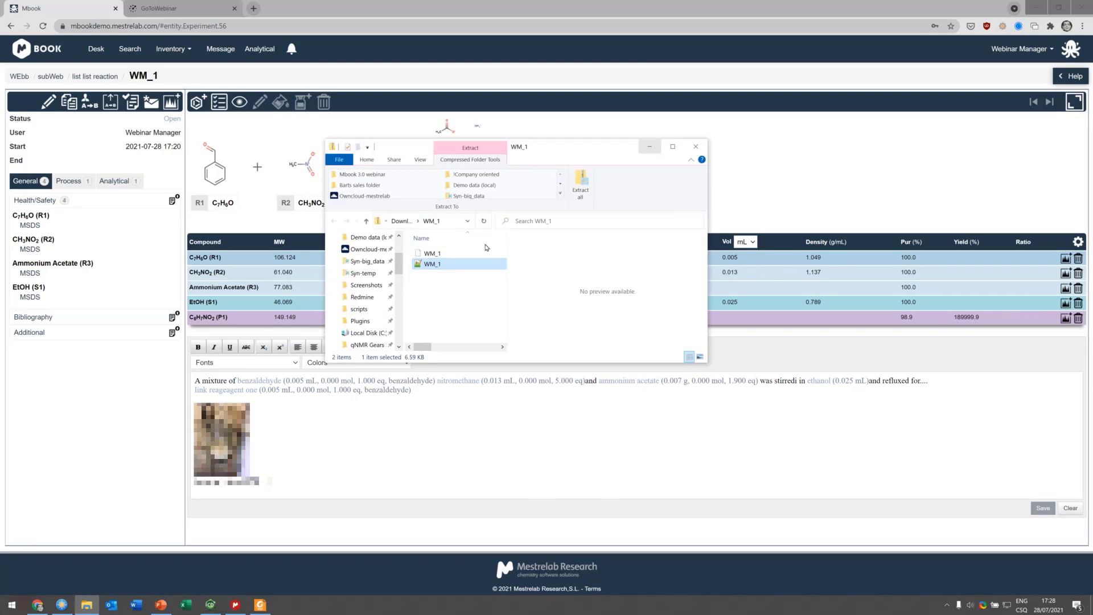
pyautogui.click(432, 253)
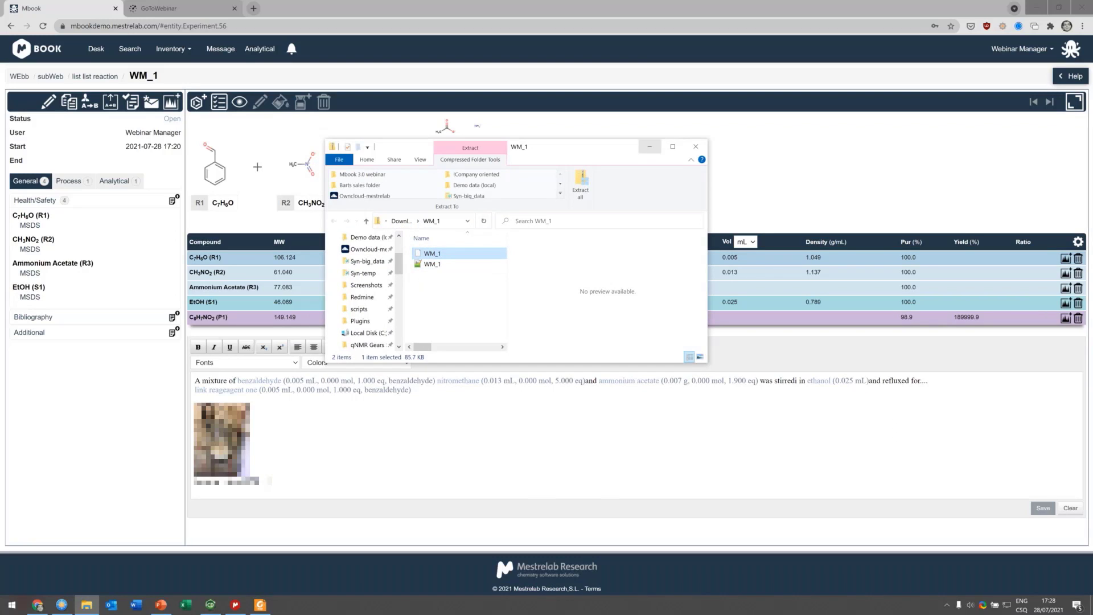
# Step: Close the archive window, generate the experiment's PDF report and scroll through it
pyautogui.click(650, 147)
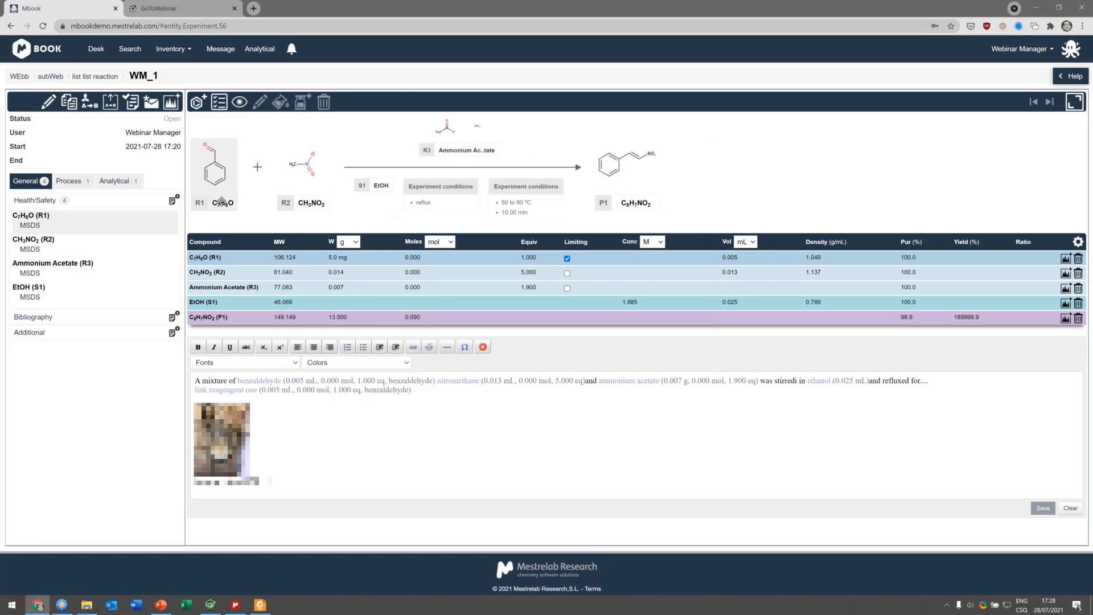
pyautogui.click(136, 104)
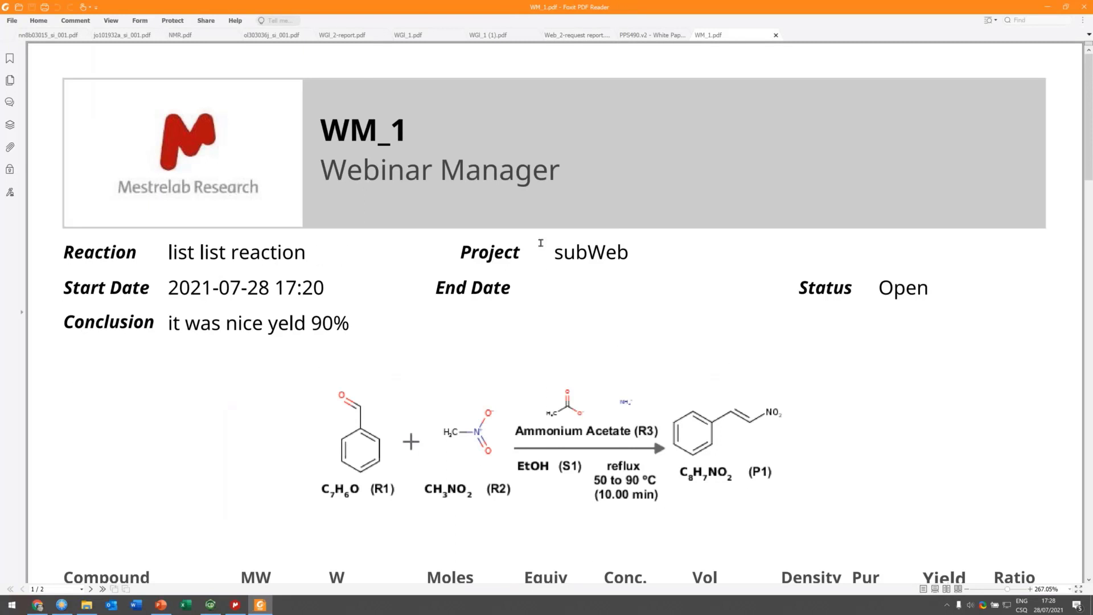
pyautogui.scroll(-5, 541, 243)
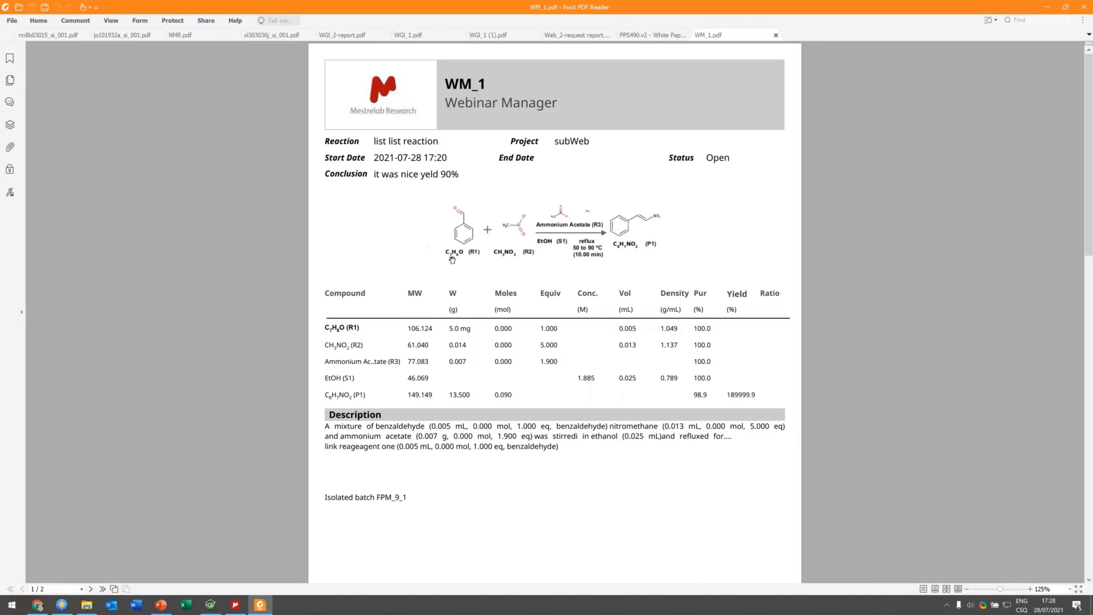
pyautogui.scroll(-1, 452, 260)
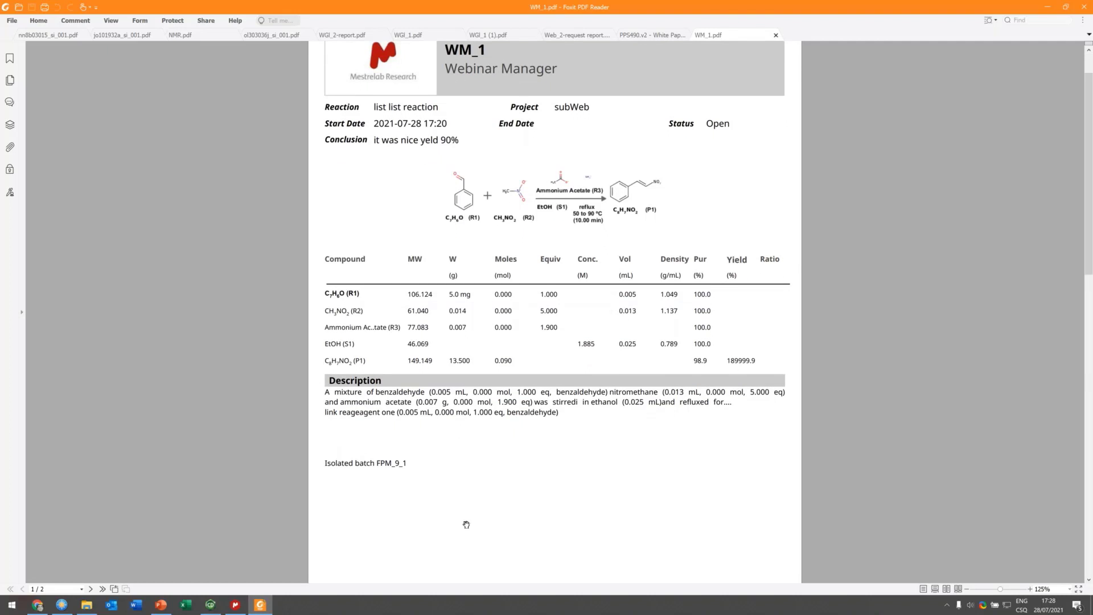
pyautogui.scroll(-1, 565, 530)
pyautogui.scroll(-2, 565, 530)
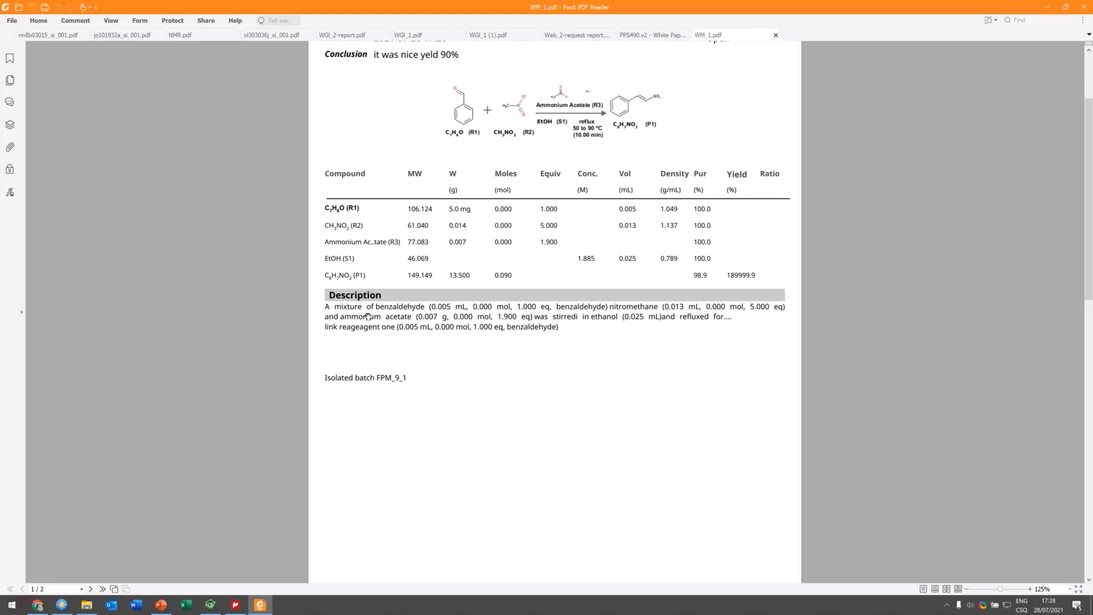
pyautogui.scroll(-10, 556, 354)
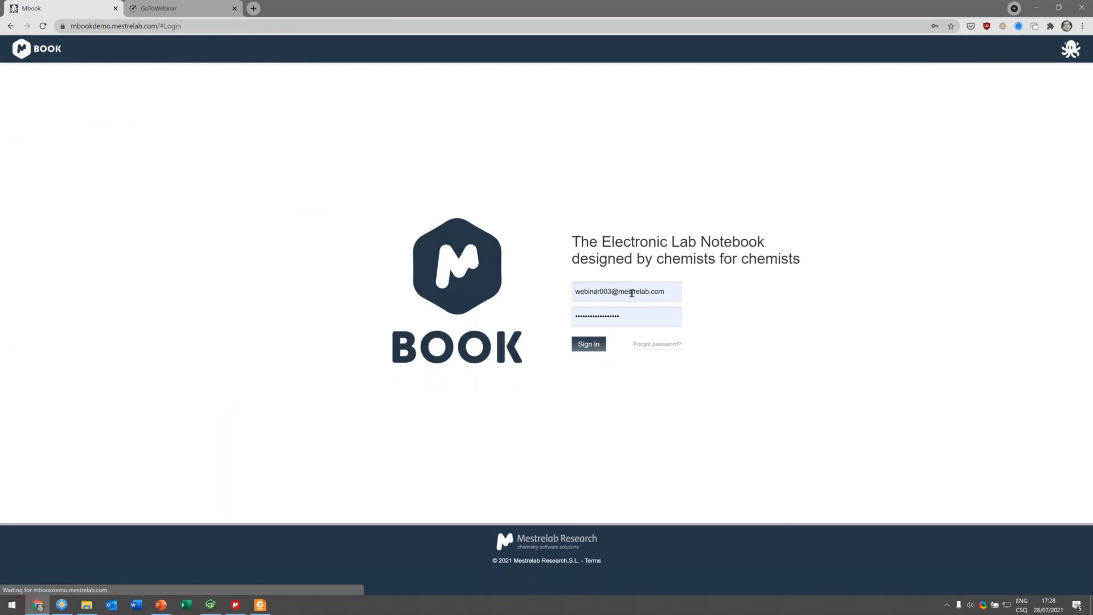
# Step: Sign in as the Webinar GroupLeader account using its saved e-mail and password
pyautogui.click(627, 292)
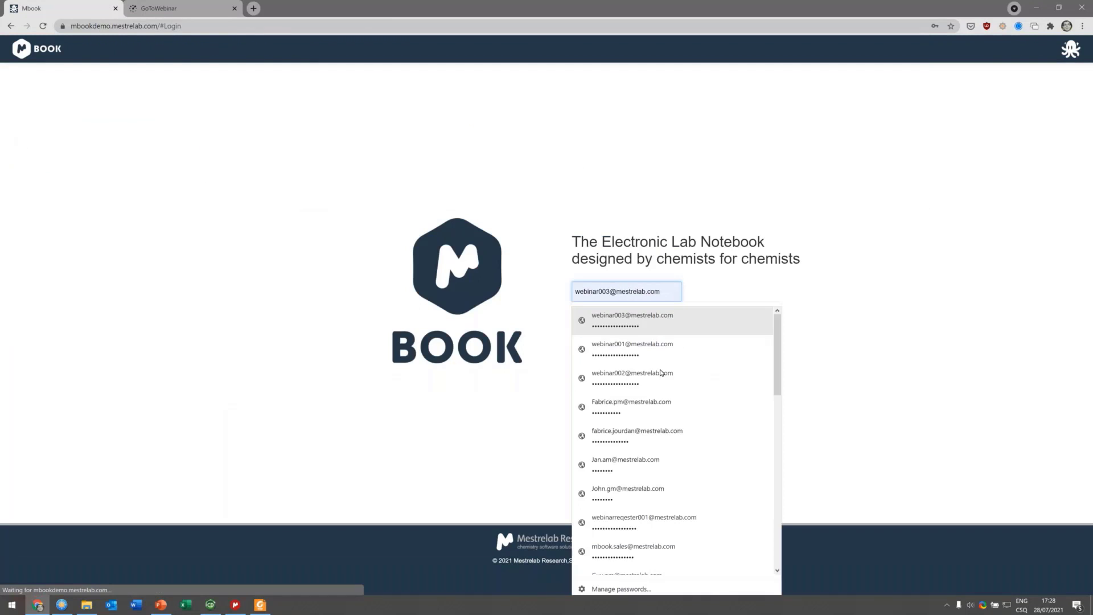
pyautogui.click(615, 349)
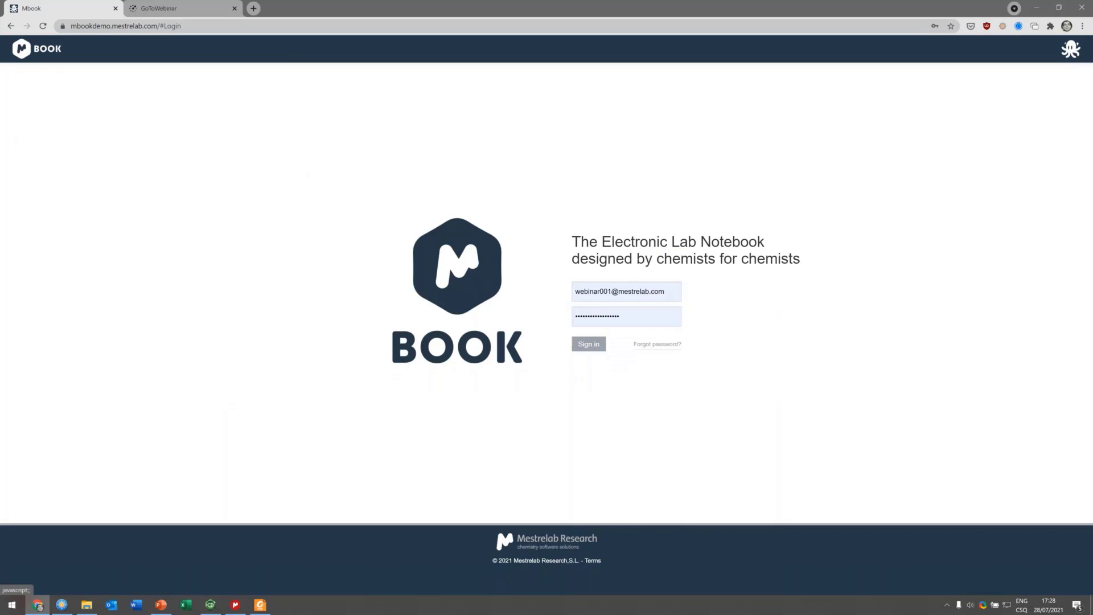
pyautogui.click(589, 344)
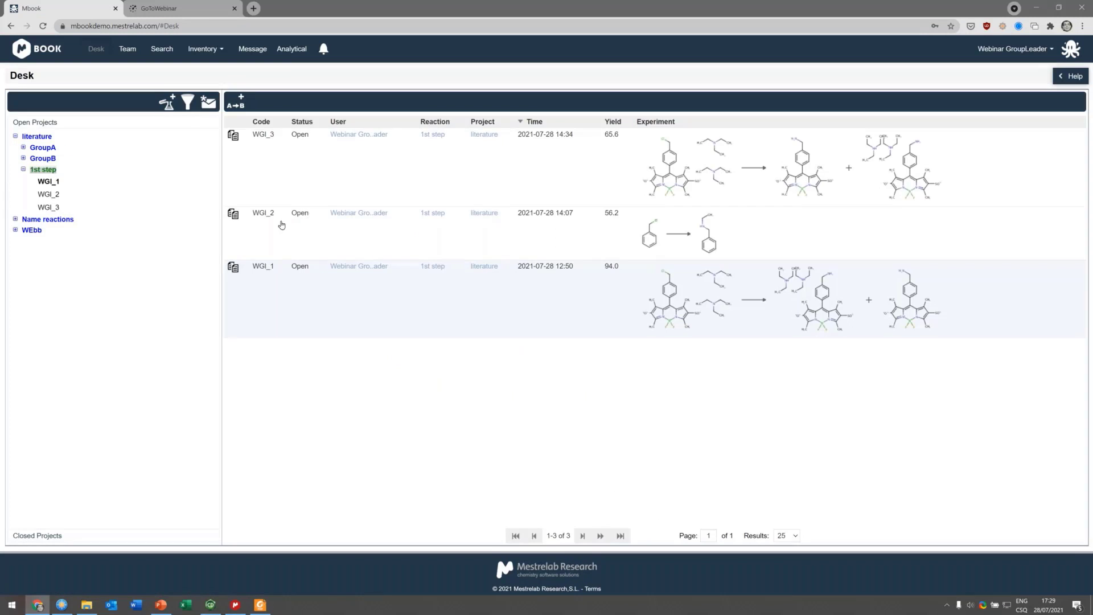
# Step: Expand the GroupA and GroupB branches of the literature project and sort the experiment list by yield
pyautogui.click(22, 158)
pyautogui.click(23, 147)
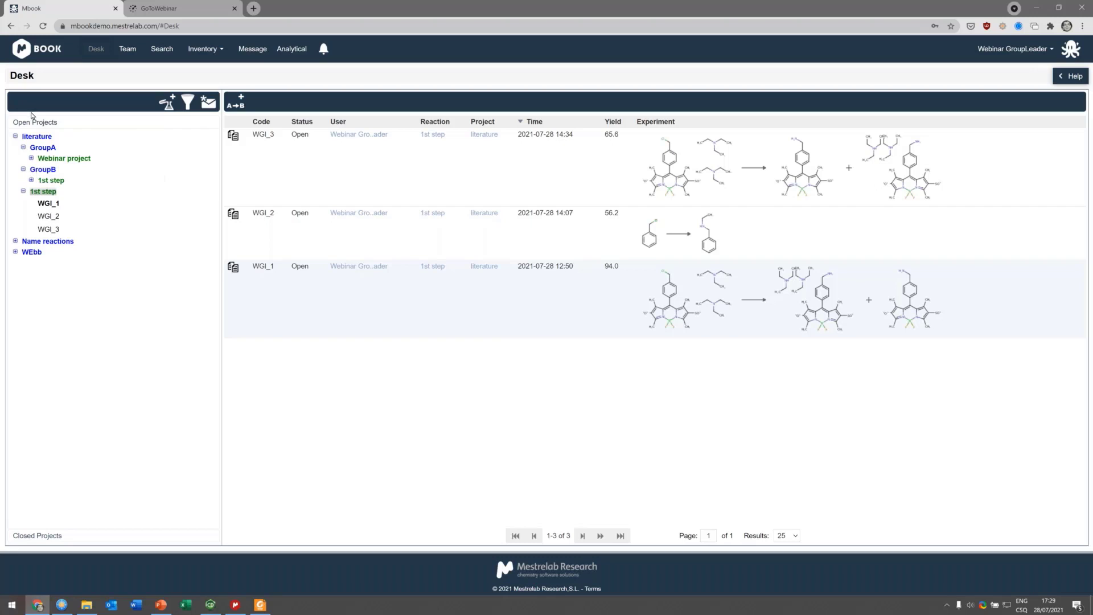
pyautogui.click(31, 180)
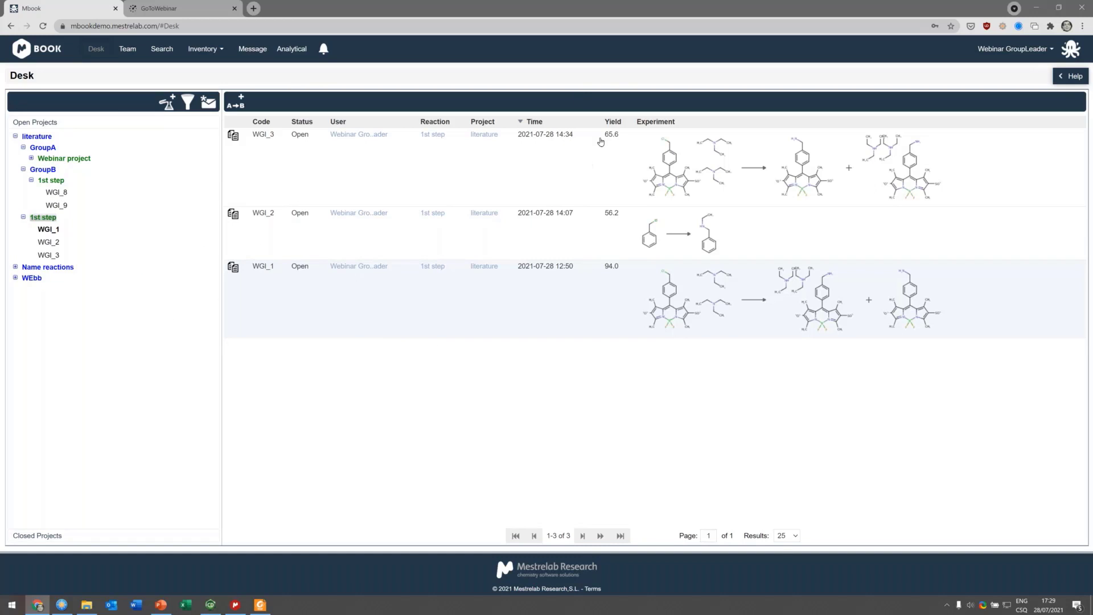
pyautogui.click(613, 121)
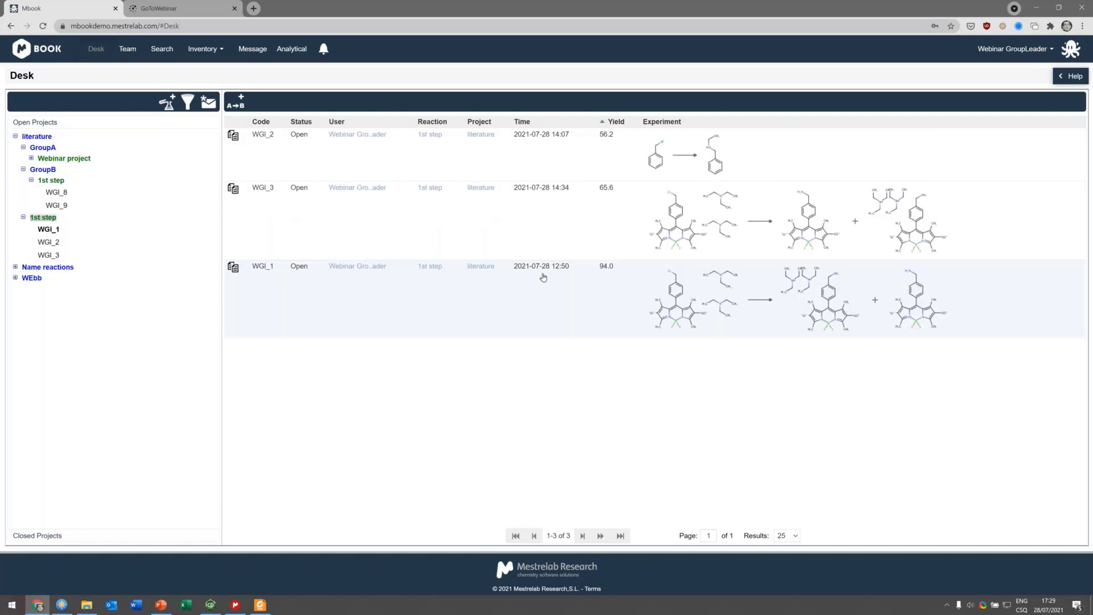
# Step: Filter the project tree by users, leaving Fabrice pm unchecked, and apply the filter
pyautogui.click(190, 103)
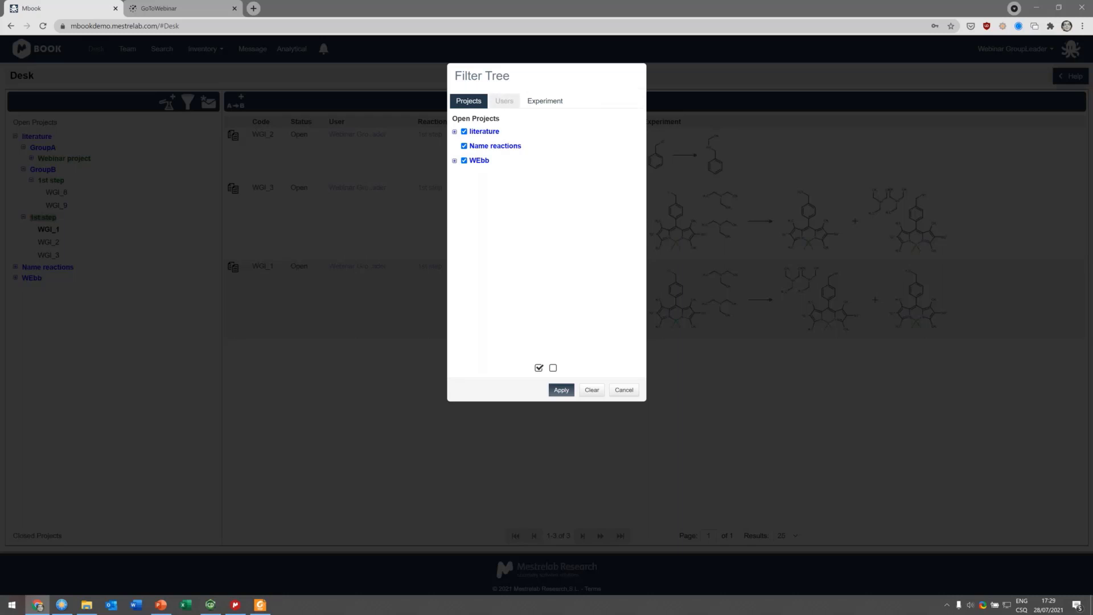
pyautogui.click(505, 101)
pyautogui.click(630, 119)
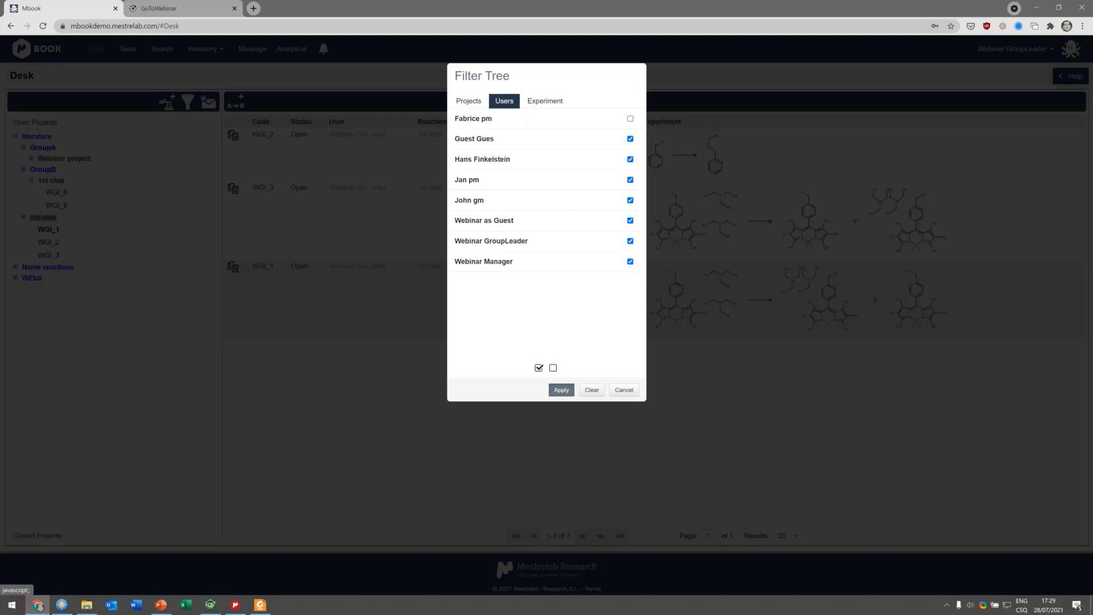
pyautogui.click(561, 390)
# Step: Expand the WEbb and Name reactions projects and their reaction folders in the tree
pyautogui.click(16, 277)
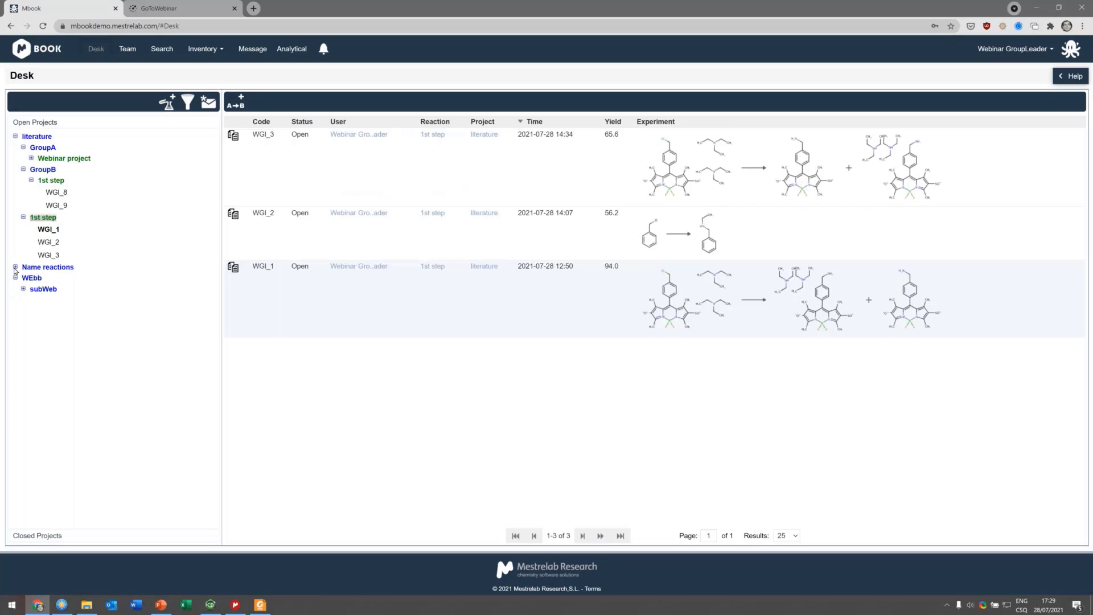
pyautogui.click(16, 267)
pyautogui.click(23, 289)
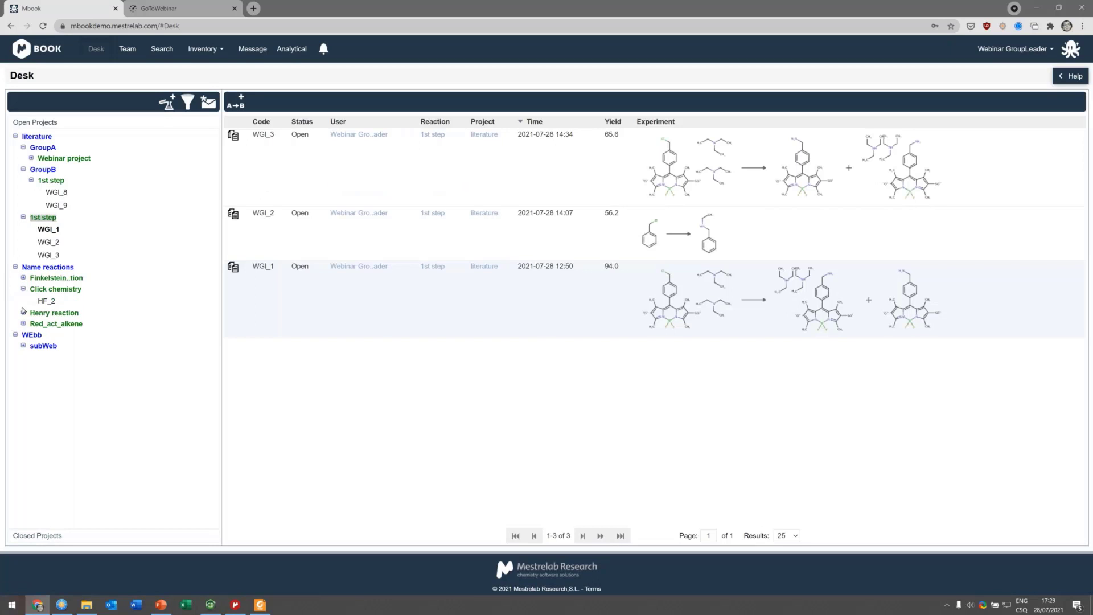
pyautogui.click(23, 312)
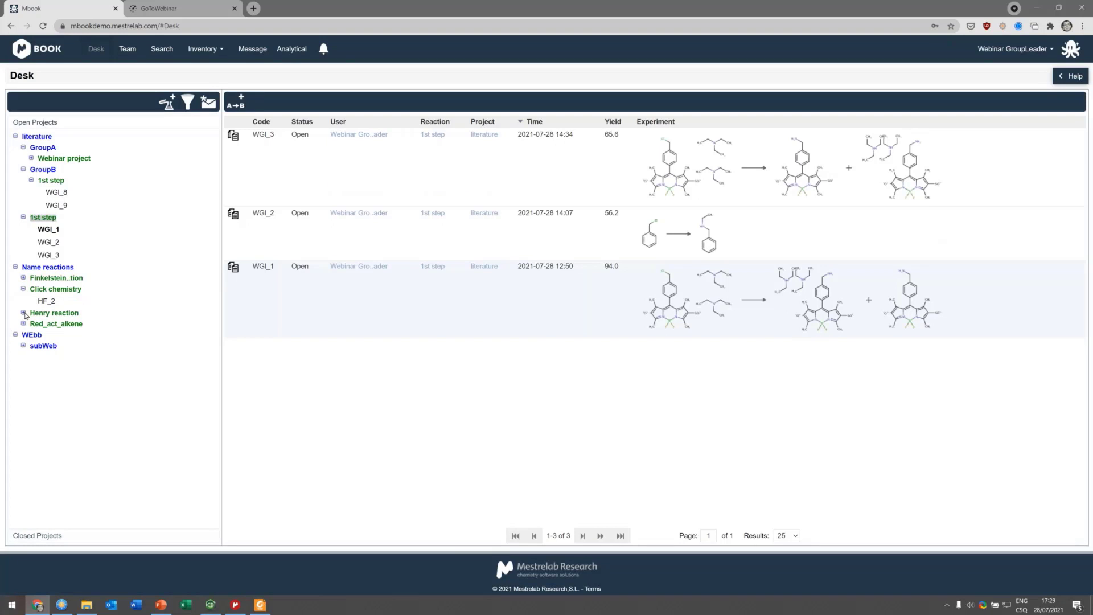
# Step: Reopen the tree filter, set the experiment status to All, and apply it
pyautogui.click(187, 102)
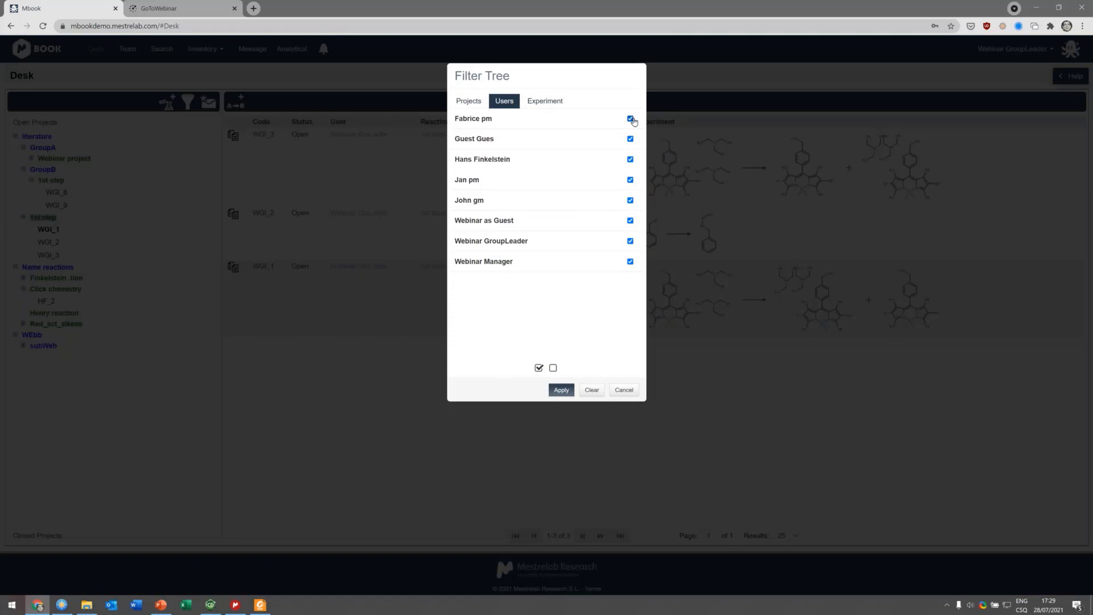
pyautogui.click(545, 101)
pyautogui.click(590, 123)
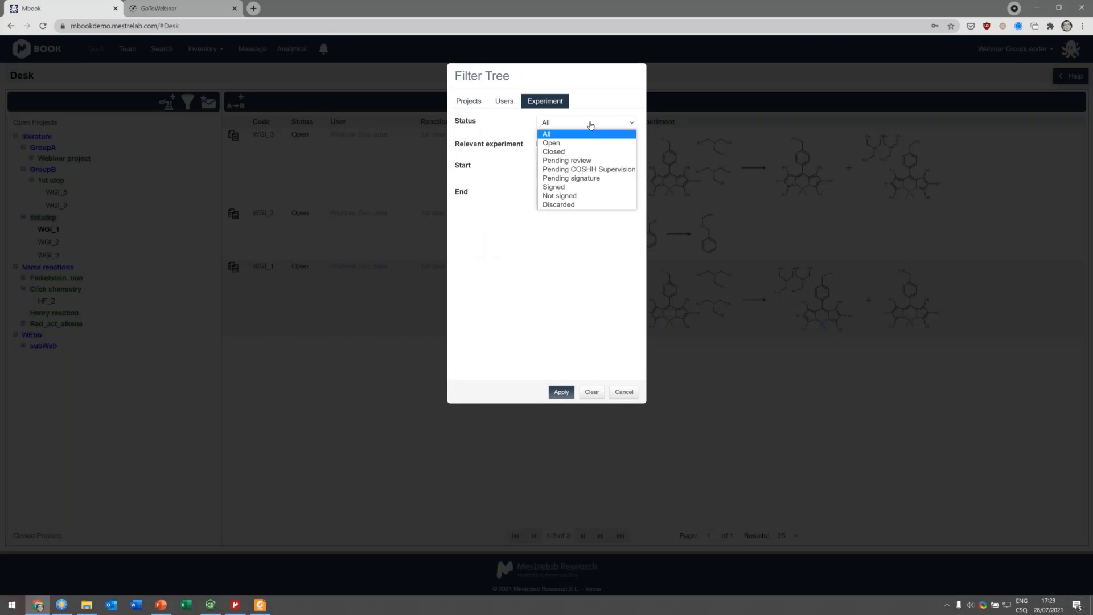
pyautogui.click(564, 136)
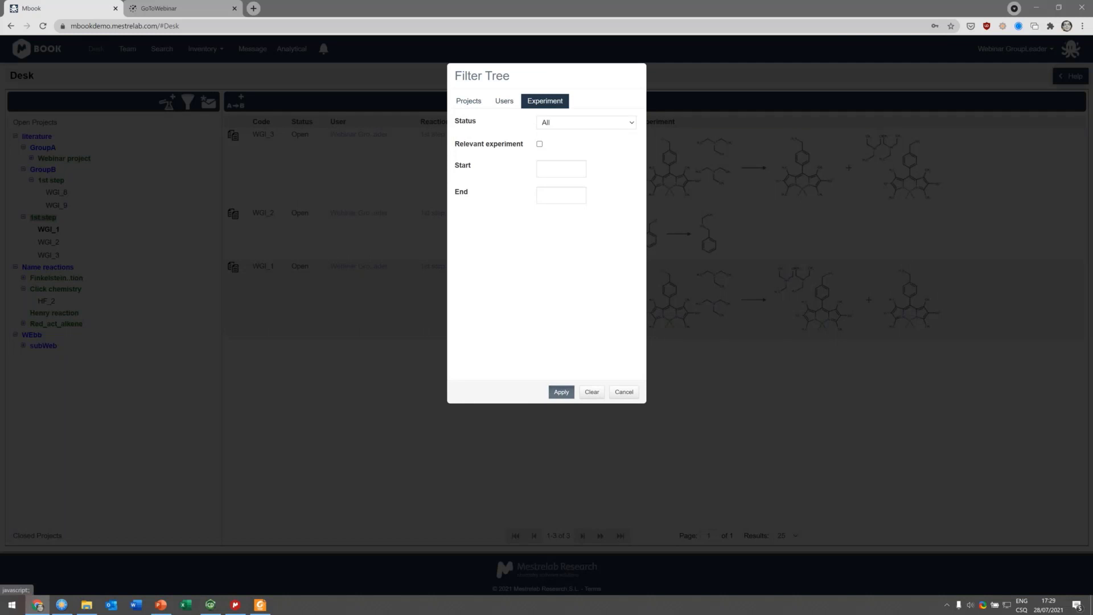
pyautogui.click(561, 392)
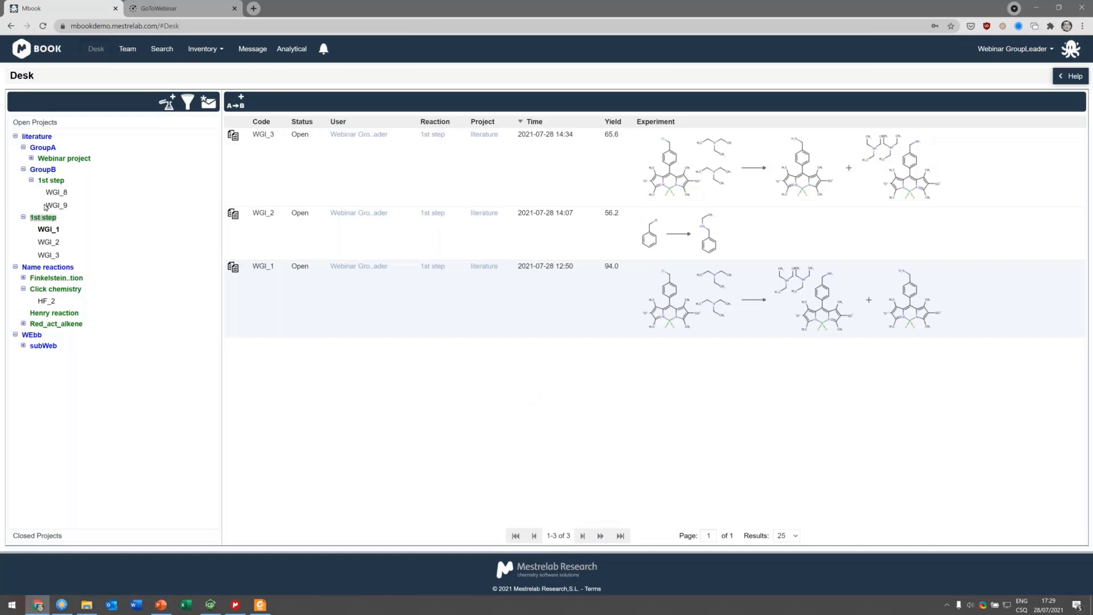
# Step: Open the WGI_1 experiment from the tree
pyautogui.click(44, 230)
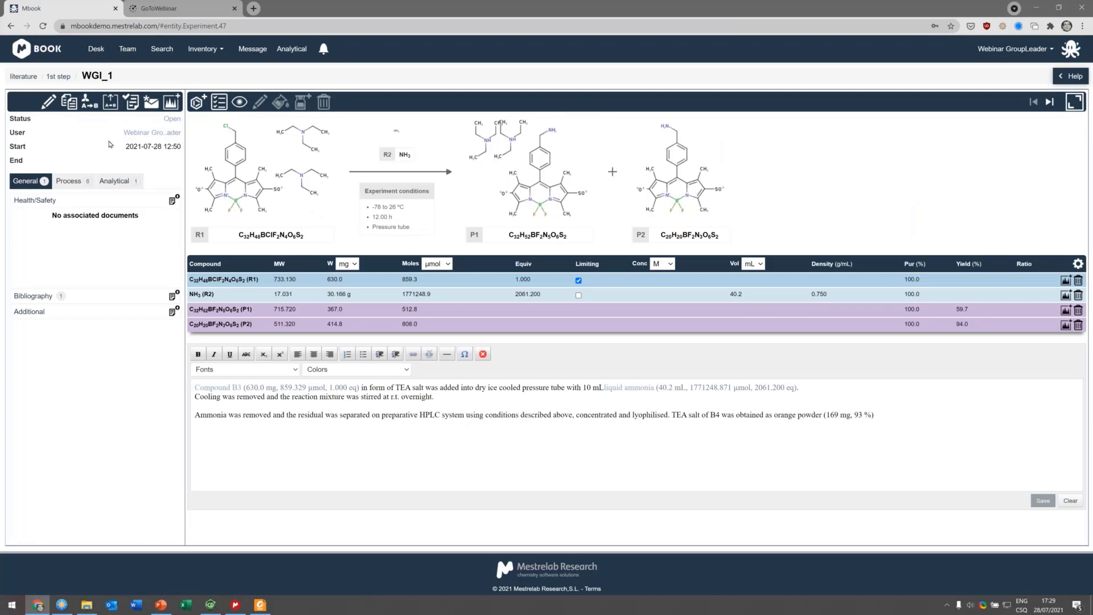
pyautogui.click(84, 99)
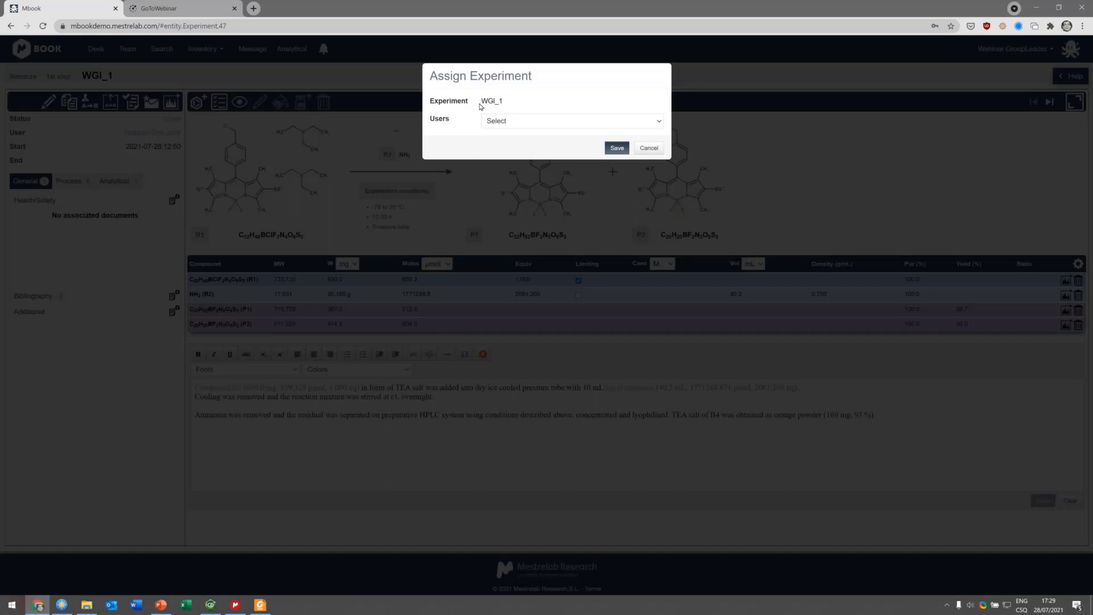
pyautogui.click(516, 121)
pyautogui.click(564, 149)
pyautogui.click(649, 148)
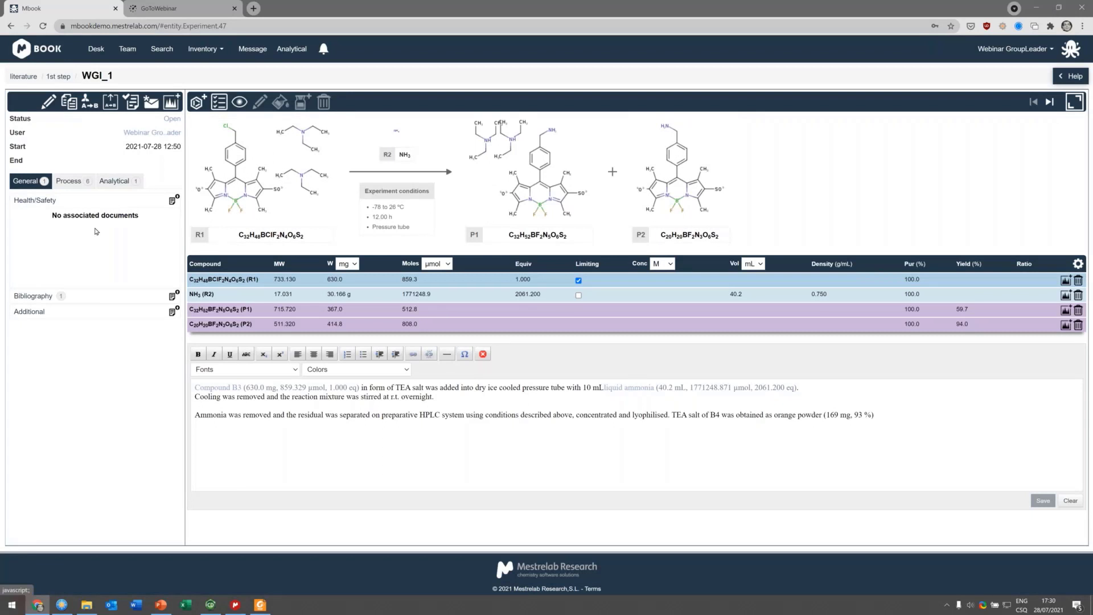
# Step: Open the 1-NMR spectrum preview from the Characterization section of WGI_1's Process tab
pyautogui.click(68, 180)
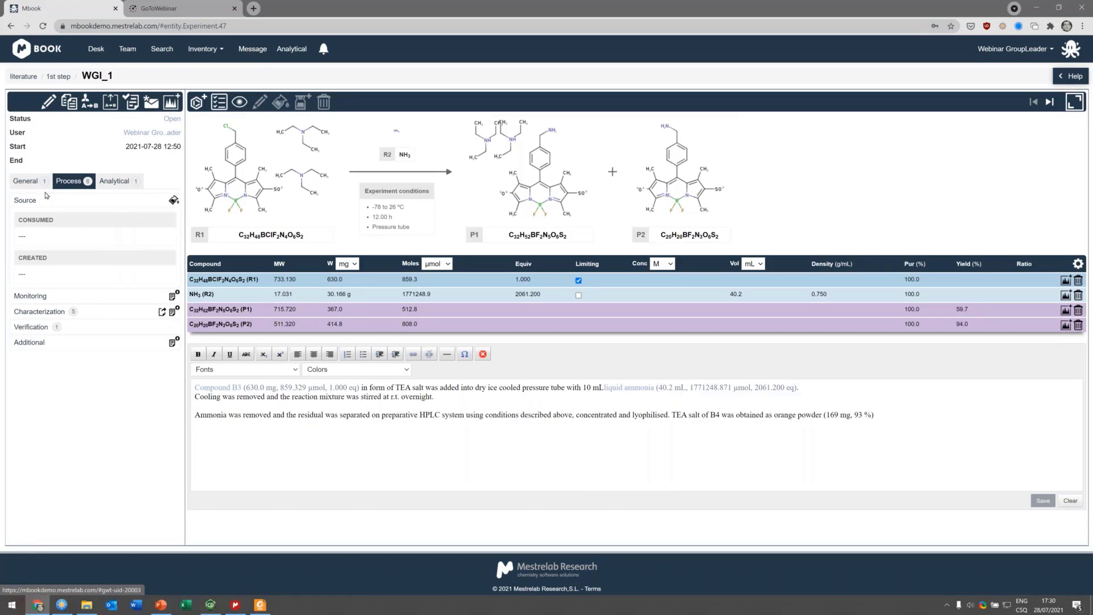
pyautogui.click(40, 312)
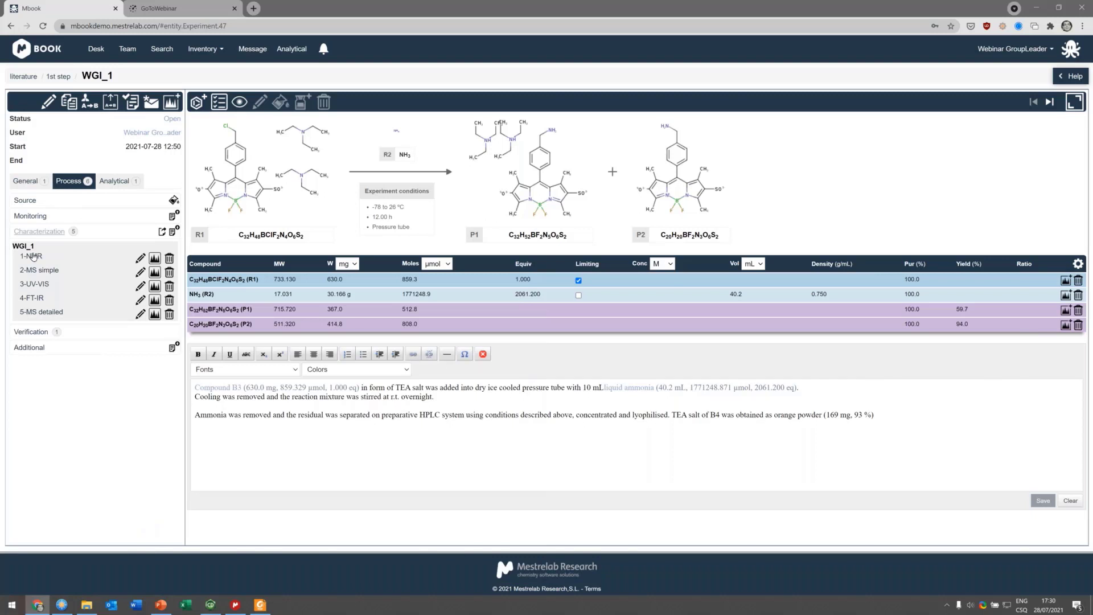
pyautogui.moveTo(33, 256)
pyautogui.click(154, 258)
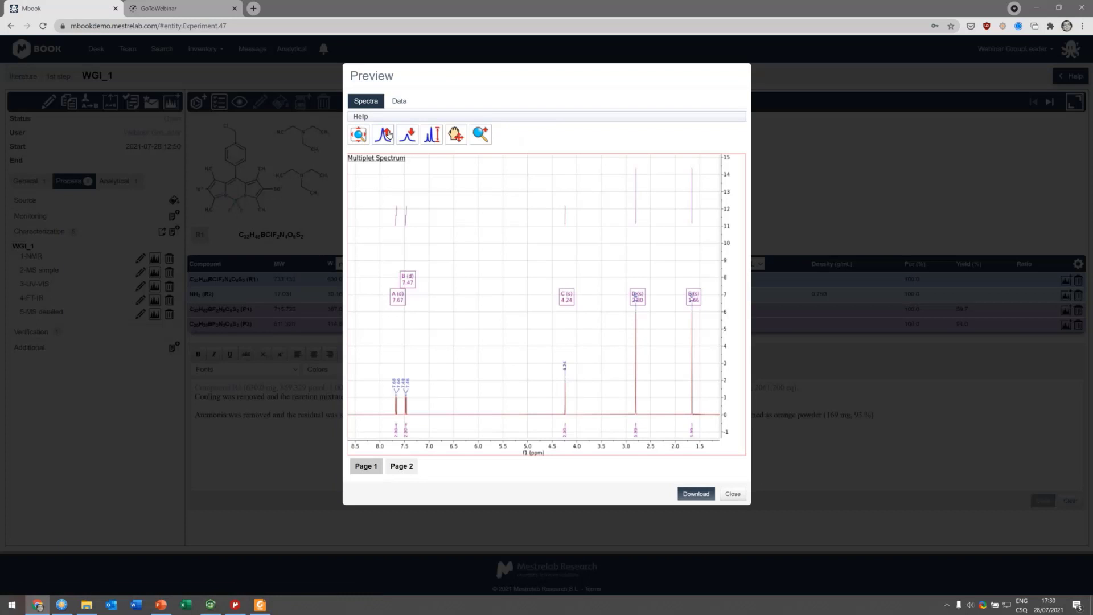
# Step: Zoom and inspect both pages of the NMR spectrum in the preview
pyautogui.click(389, 134)
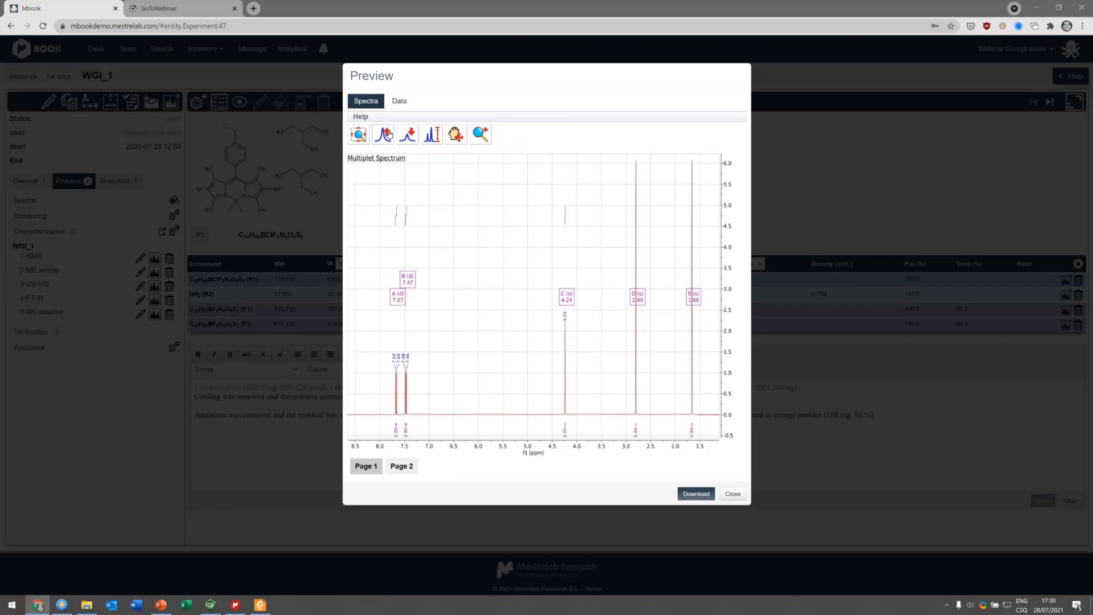
pyautogui.click(416, 143)
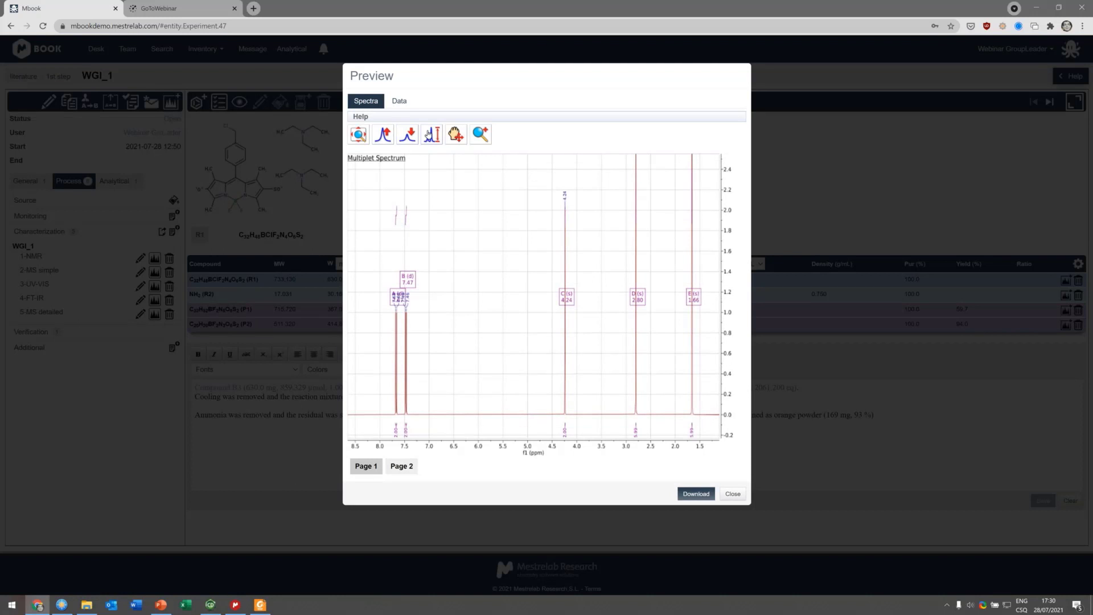
pyautogui.moveTo(607, 338); pyautogui.dragTo(490, 320)
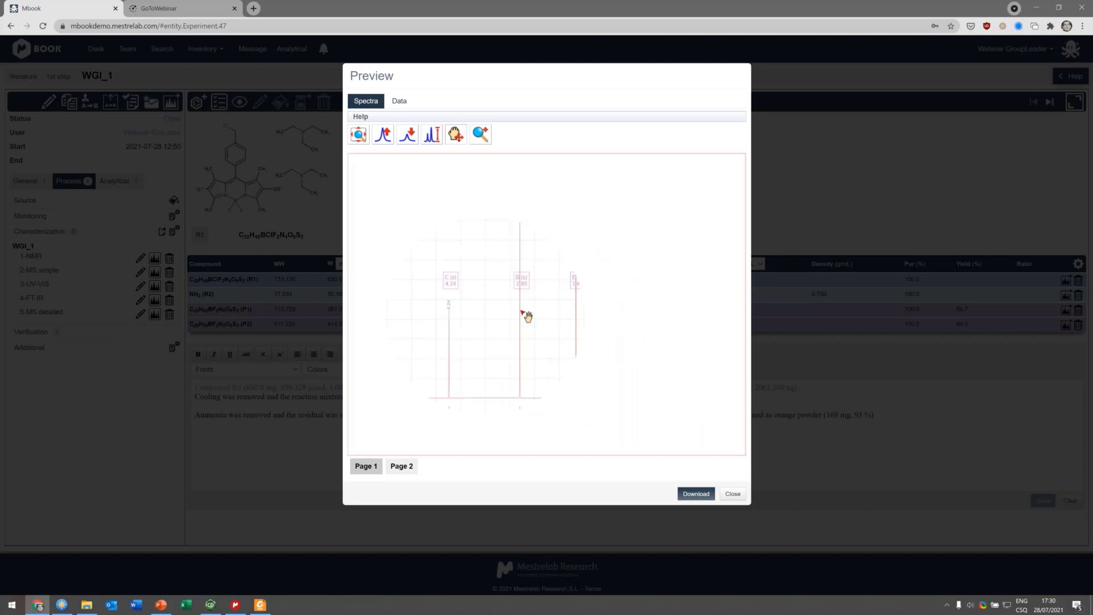
pyautogui.click(399, 101)
pyautogui.click(366, 100)
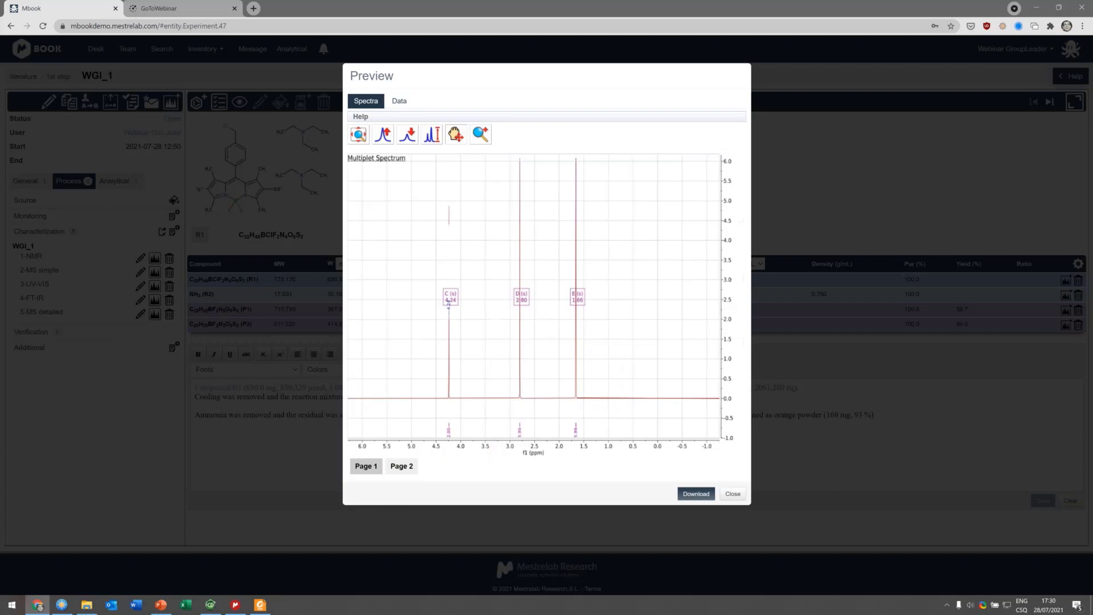
pyautogui.click(402, 466)
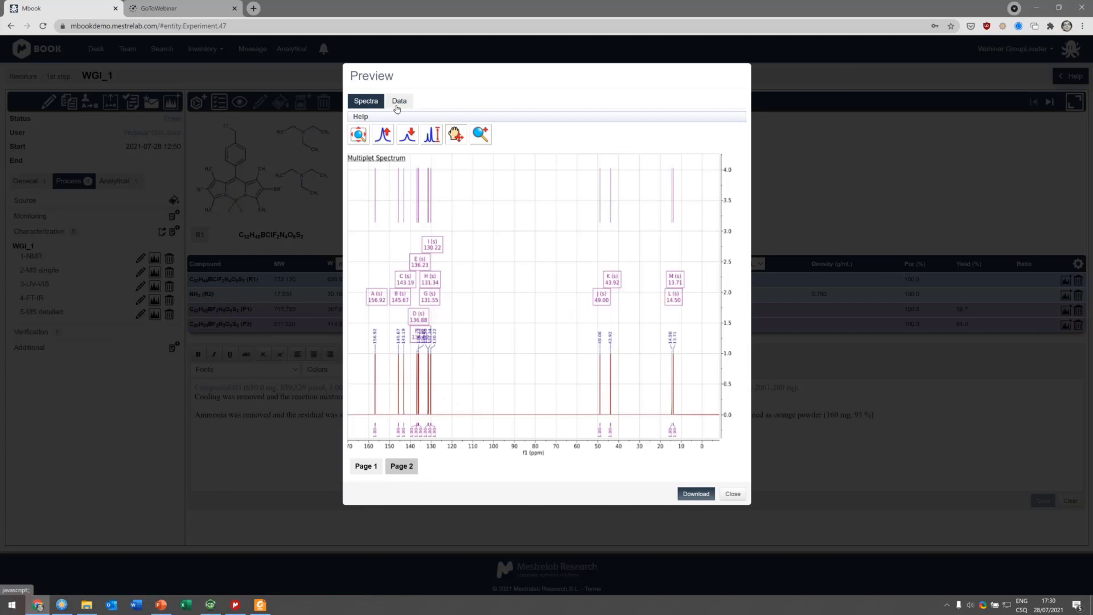
pyautogui.click(365, 137)
pyautogui.click(643, 83)
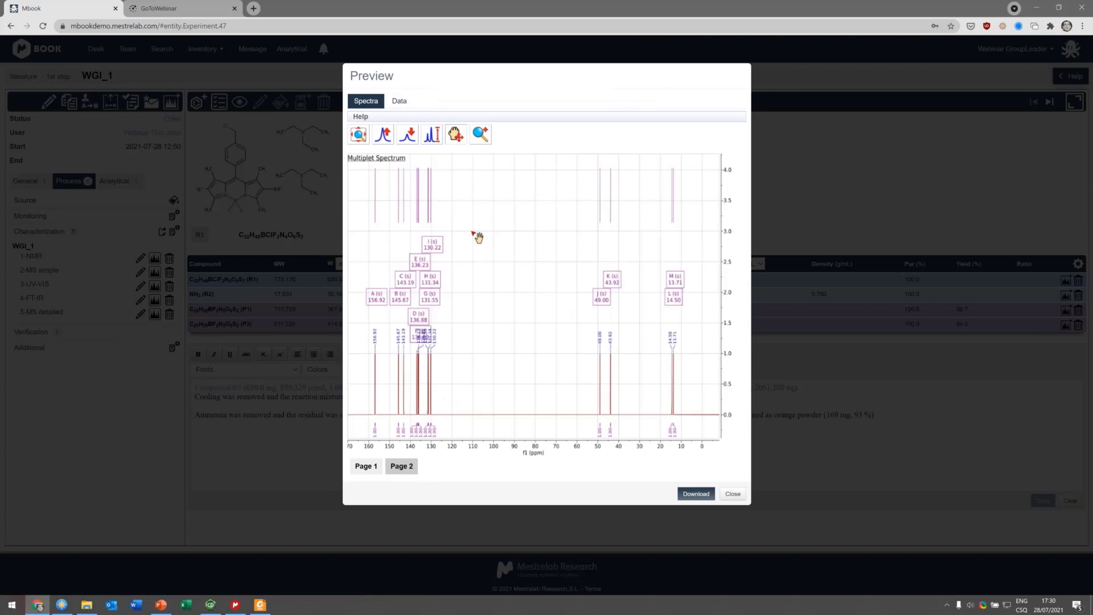
pyautogui.click(365, 141)
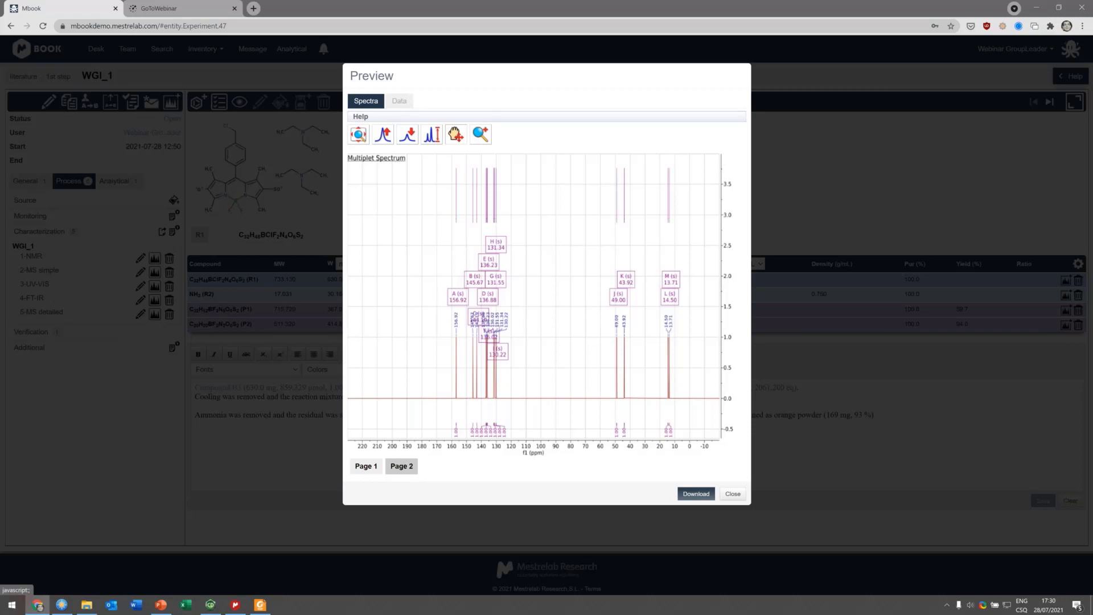
# Step: Show the spectrum's data and select the J. Med. Chem. report format
pyautogui.click(404, 108)
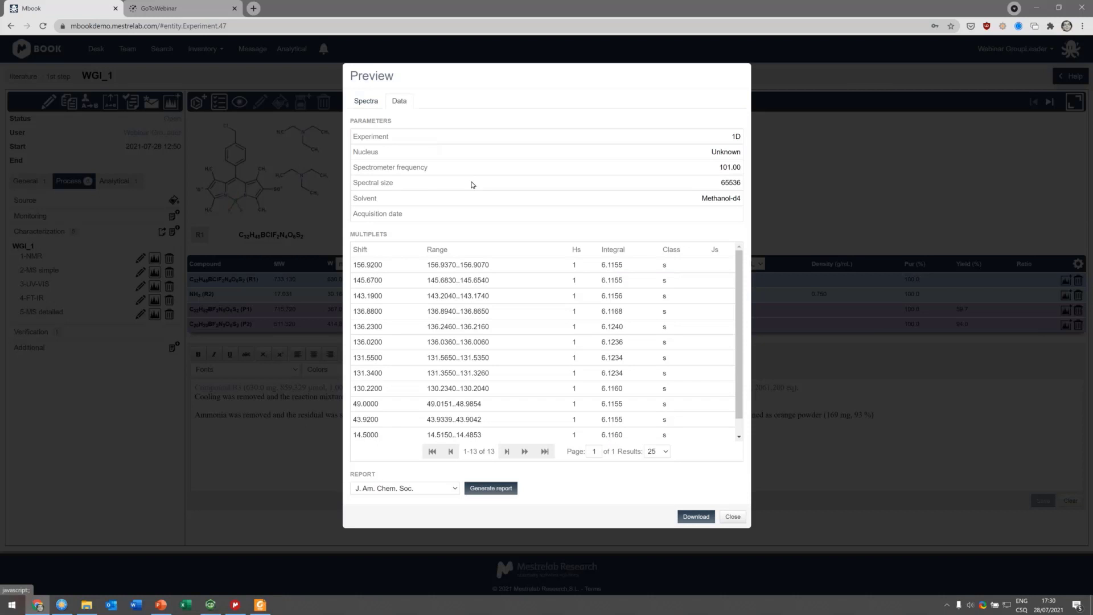
pyautogui.click(444, 491)
pyautogui.click(439, 518)
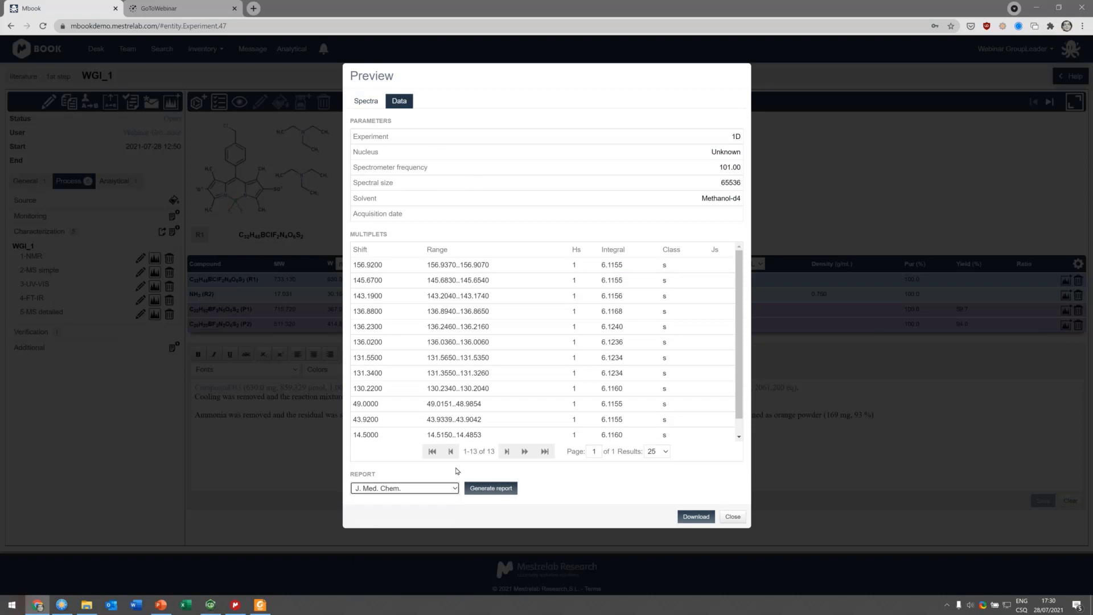
# Step: Generate the J. Med. Chem. report for the NMR spectrum data
pyautogui.scroll(-1, 482, 358)
pyautogui.click(489, 490)
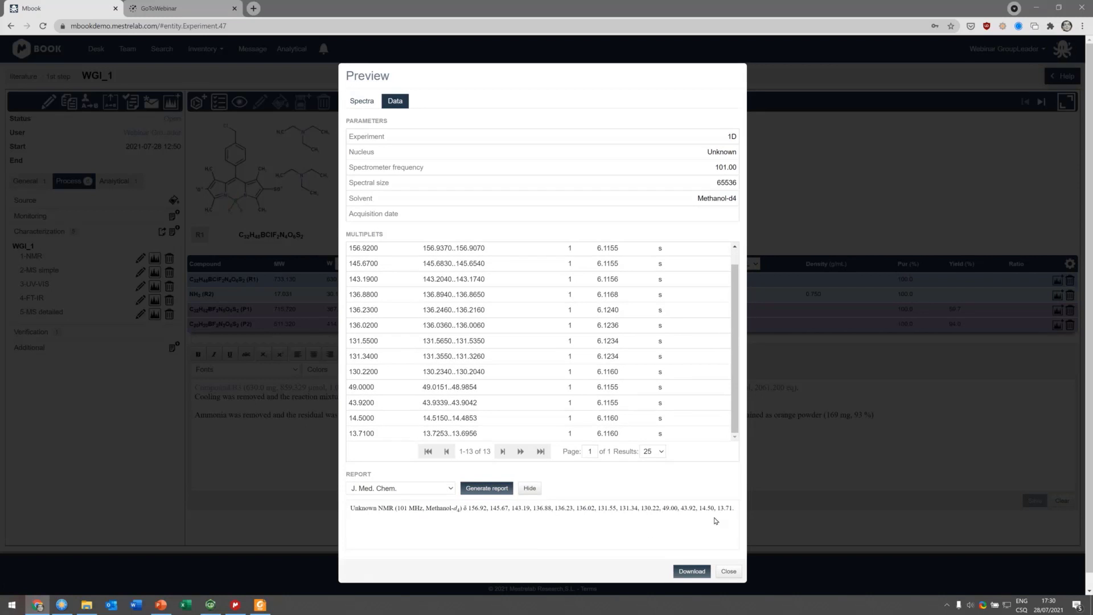
# Step: Copy the generated NMR report text, close the preview and paste it below WGI_1's procedure description
pyautogui.tripleClick(715, 521)
pyautogui.hotkey('ctrl', 'c')
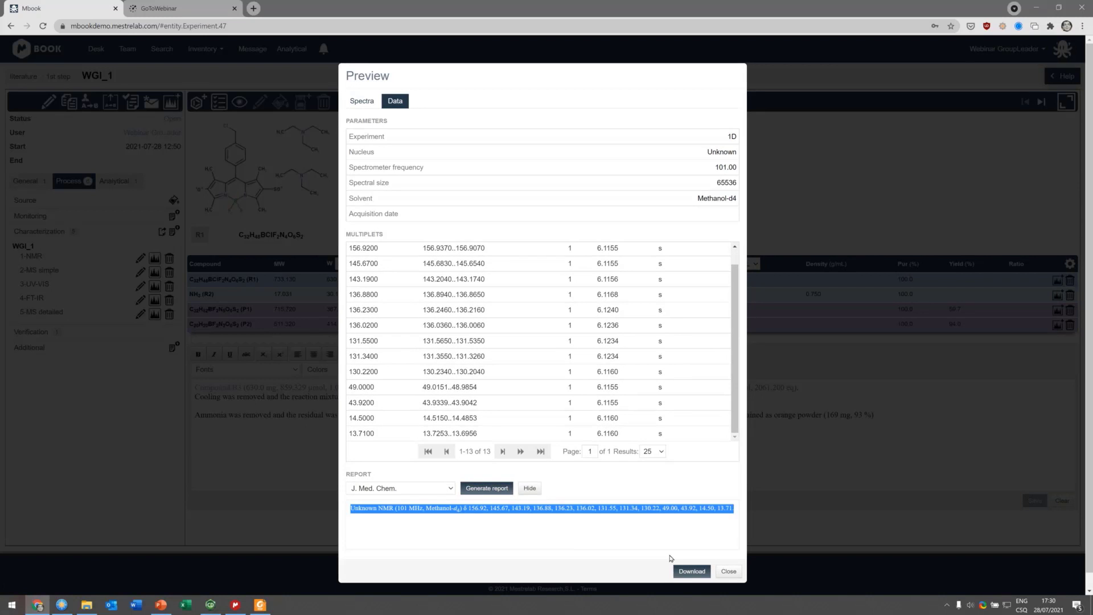
pyautogui.click(729, 571)
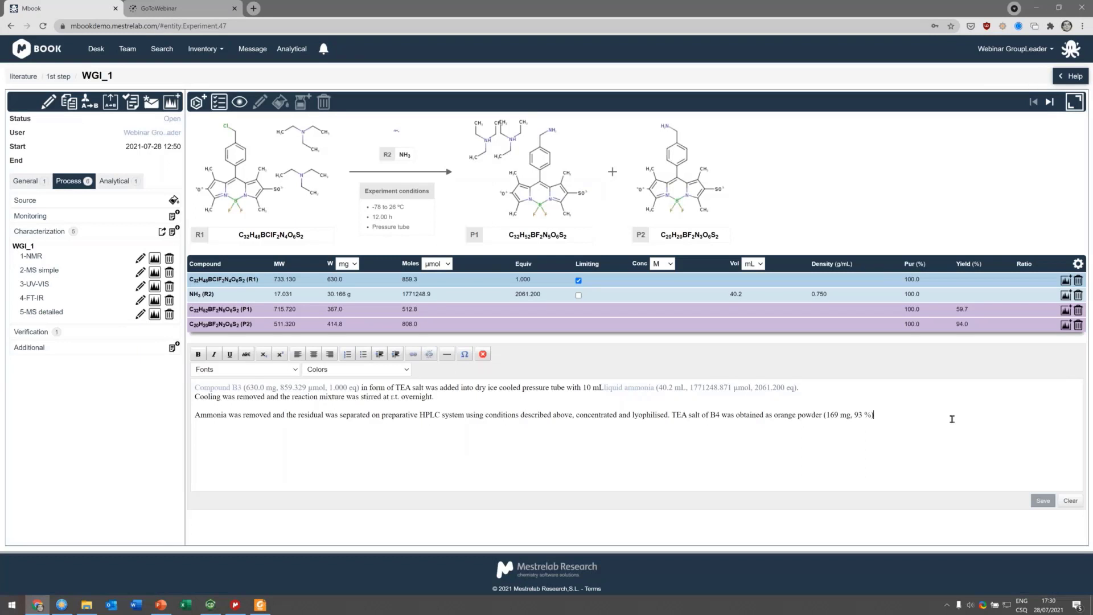
pyautogui.hotkey('ctrl', 'v')
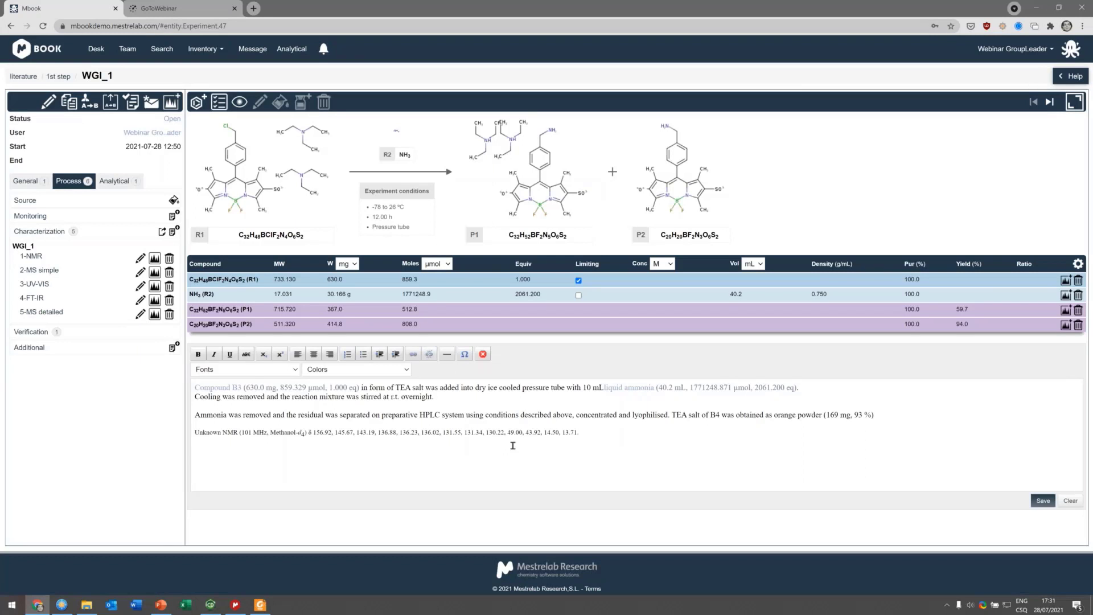
pyautogui.moveTo(254, 457); pyautogui.dragTo(186, 450)
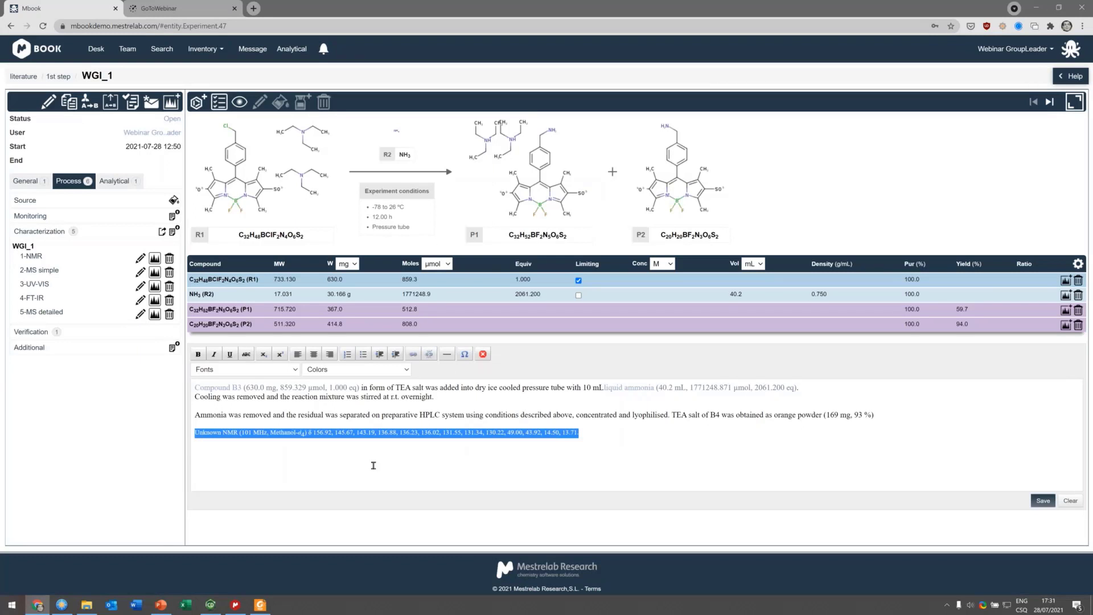
pyautogui.click(369, 427)
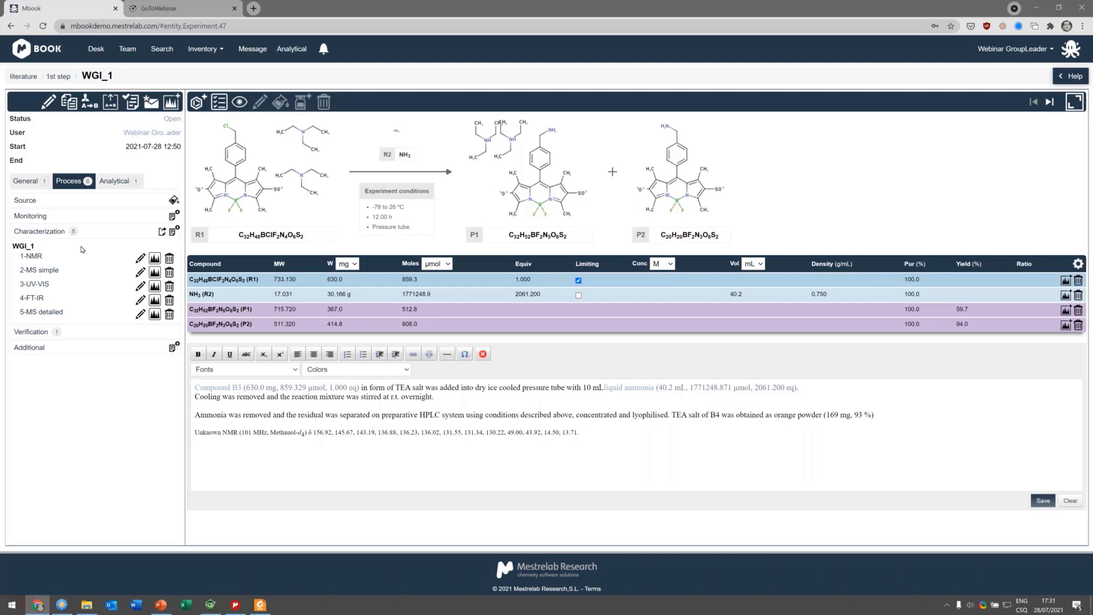
# Step: Download the 5-MS detailed characterization file and open it in MestReNova
pyautogui.moveTo(33, 257)
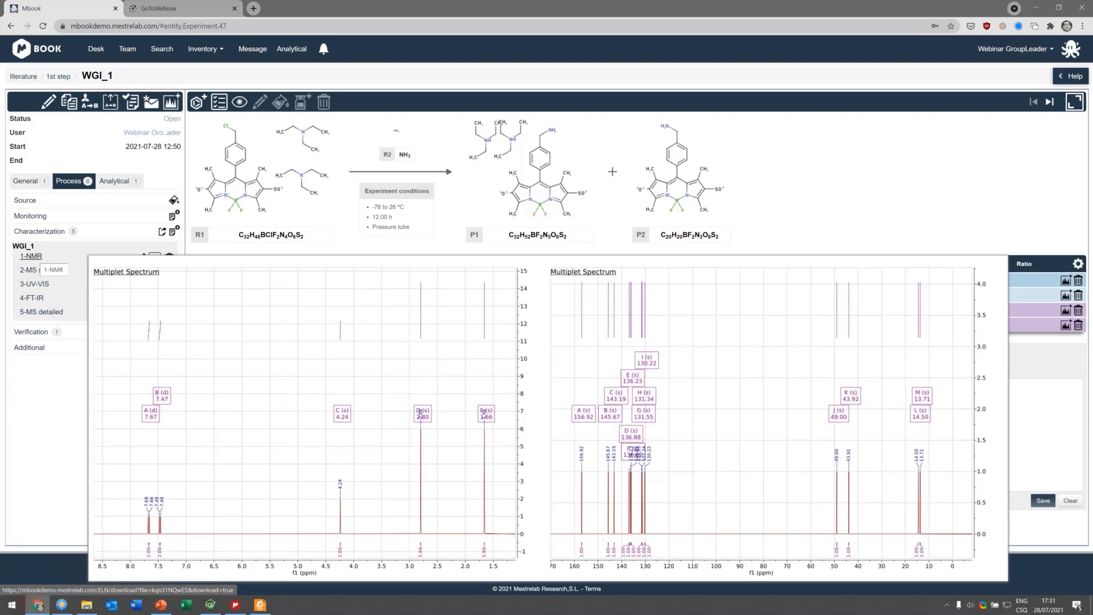
pyautogui.moveTo(34, 277)
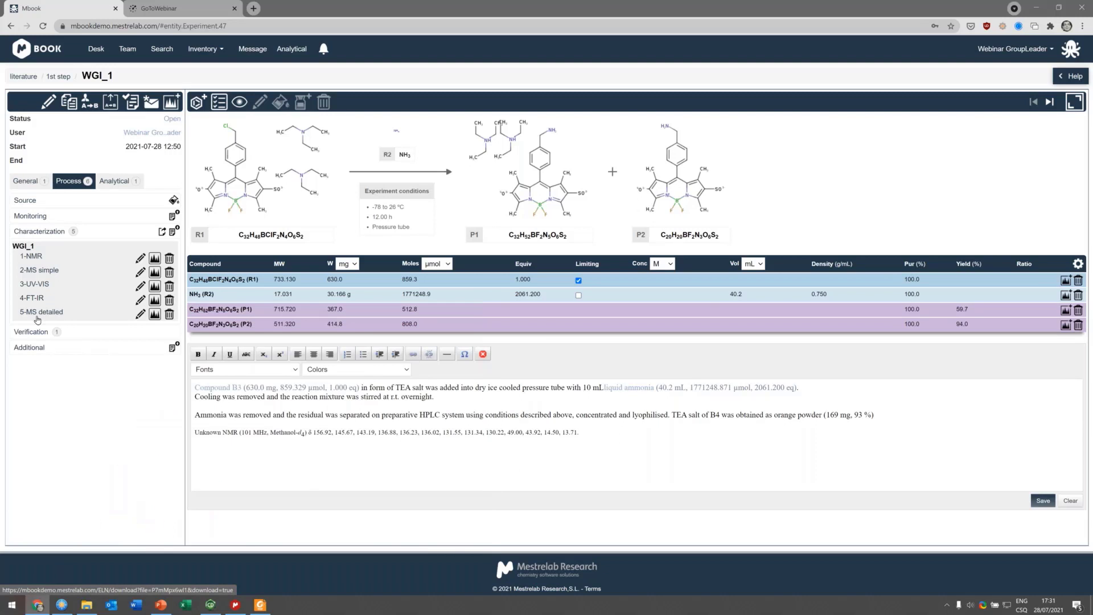
pyautogui.moveTo(38, 319)
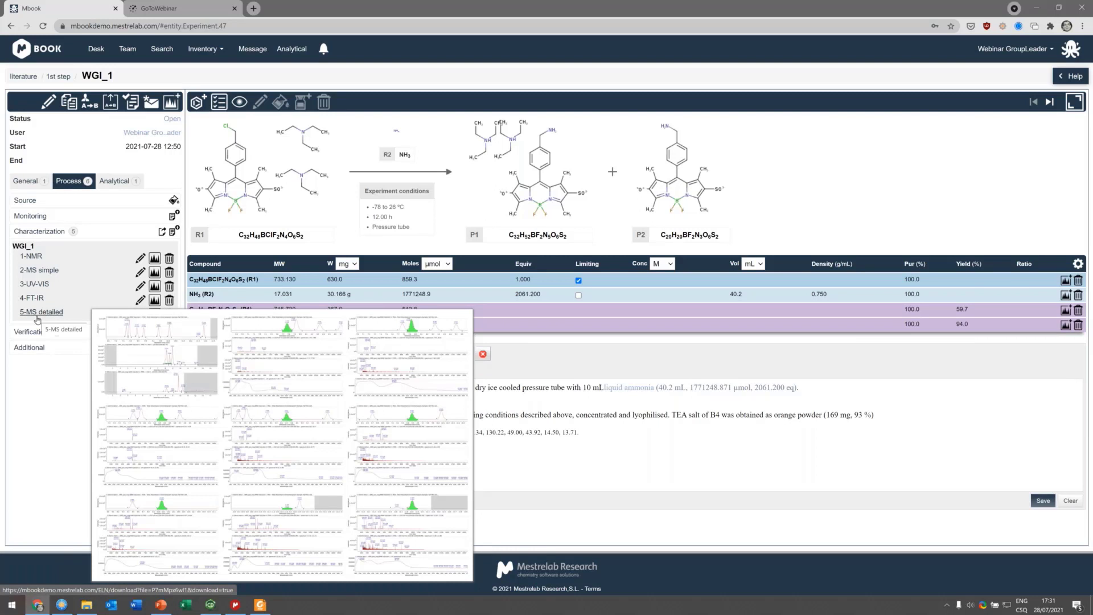
pyautogui.click(37, 317)
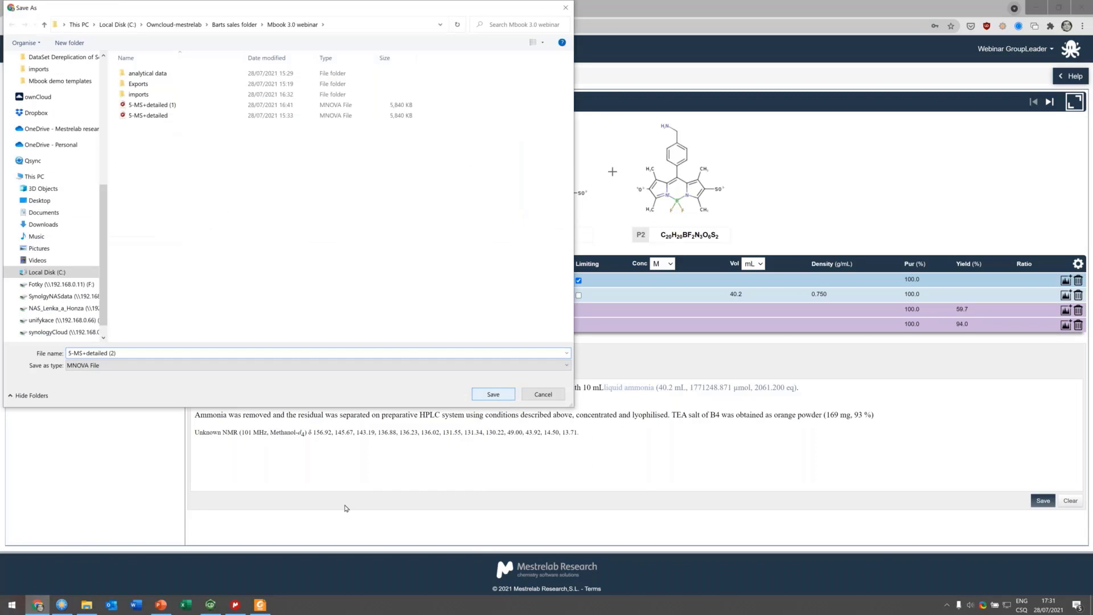
pyautogui.press('Return')
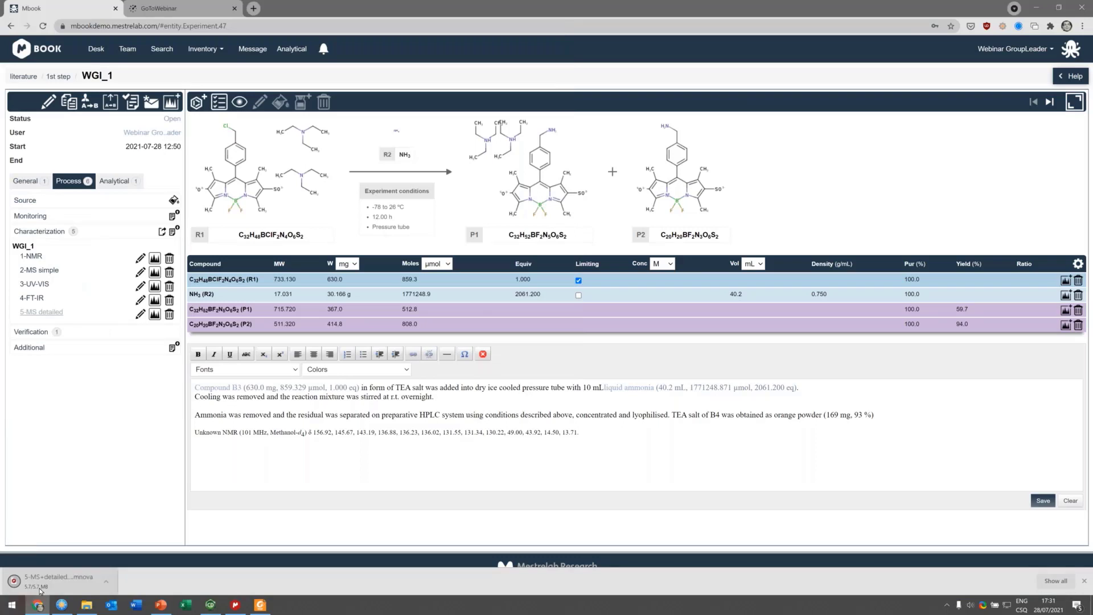
pyautogui.click(40, 586)
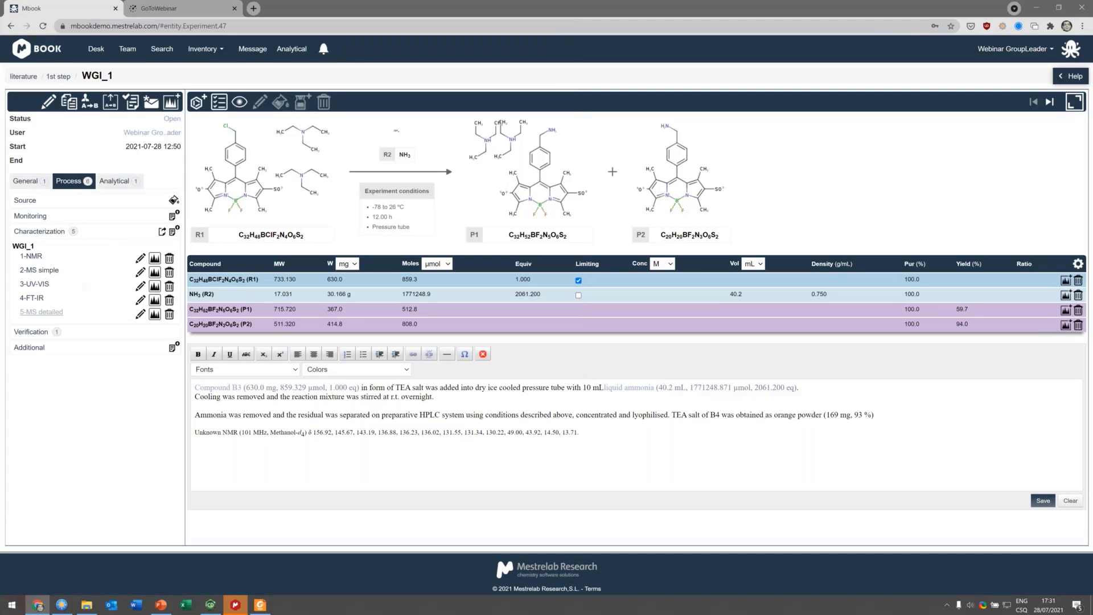
pyautogui.click(233, 607)
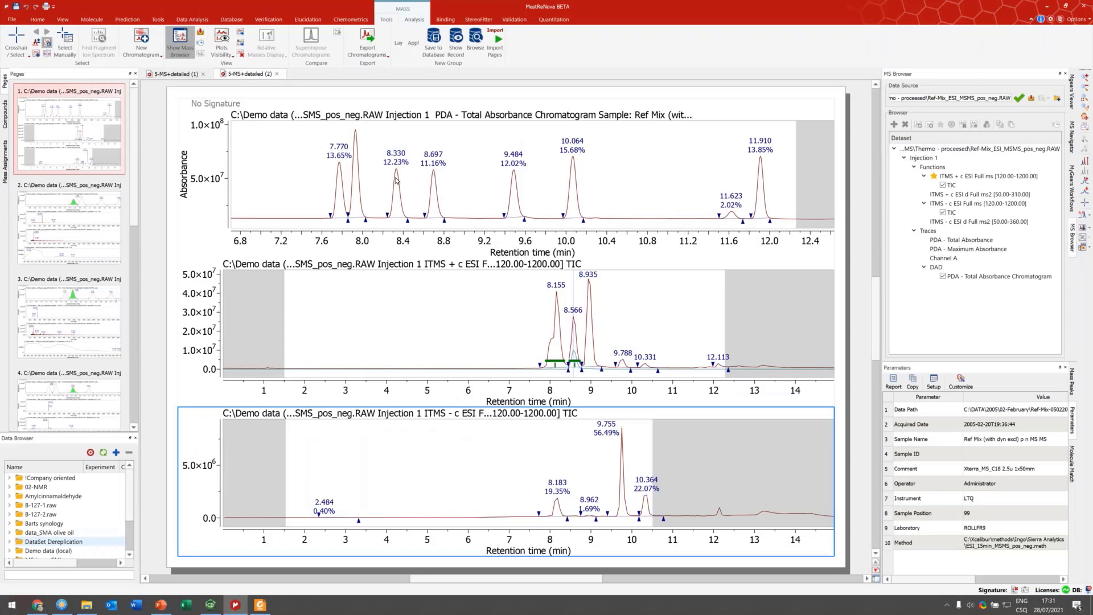
# Step: Browse the pages of the MS detailed document, zooming into a mass spectrum, then minimize MestReNova
pyautogui.click(116, 245)
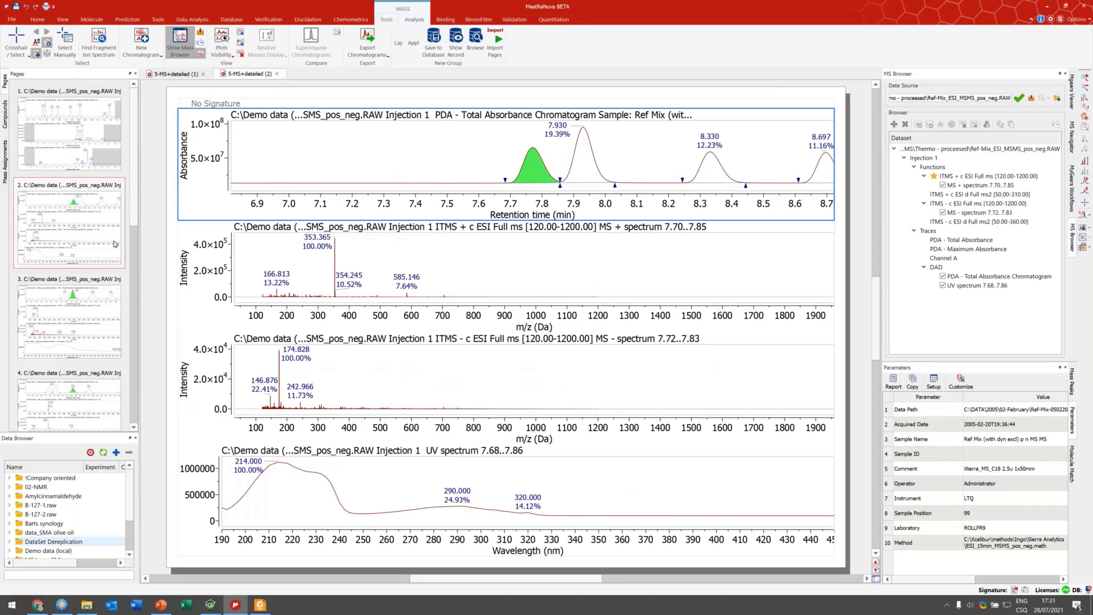
pyautogui.press('Down')
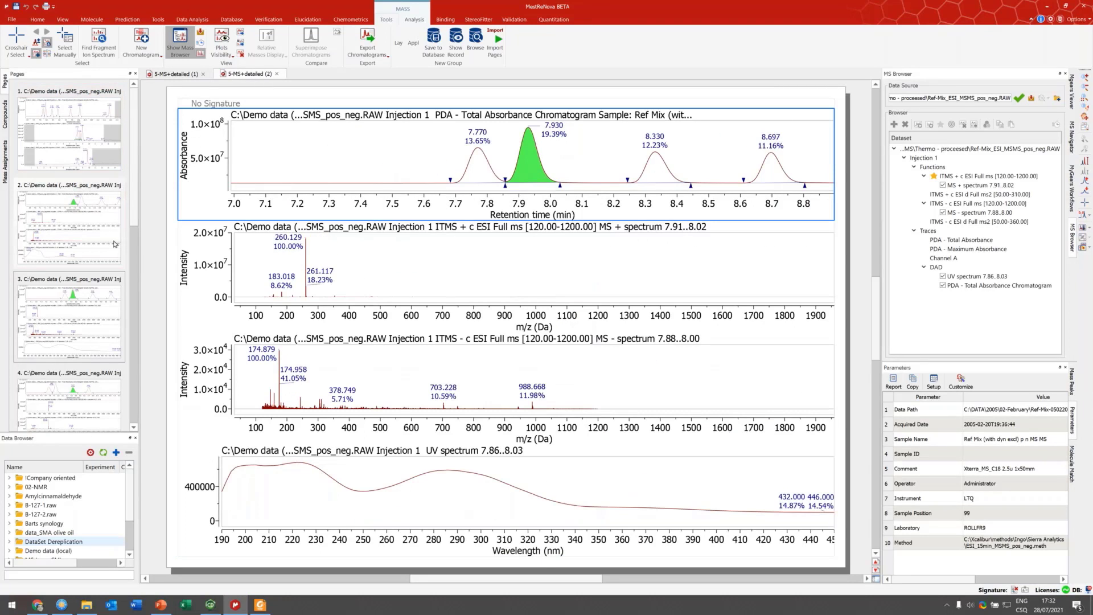
pyautogui.press('Down')
pyautogui.press('Down')
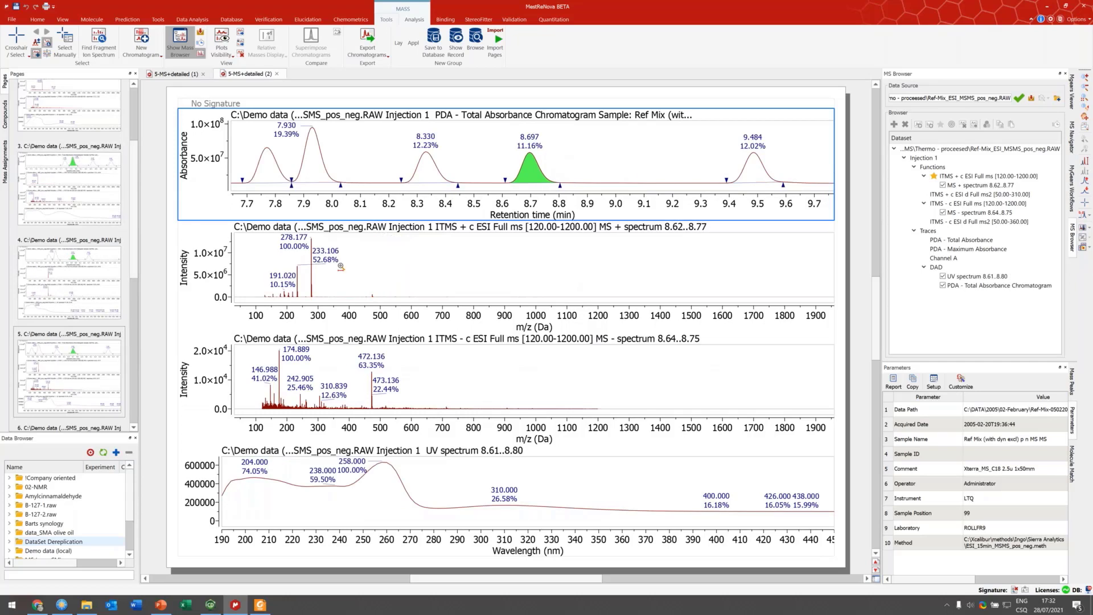
pyautogui.moveTo(343, 266); pyautogui.dragTo(271, 279)
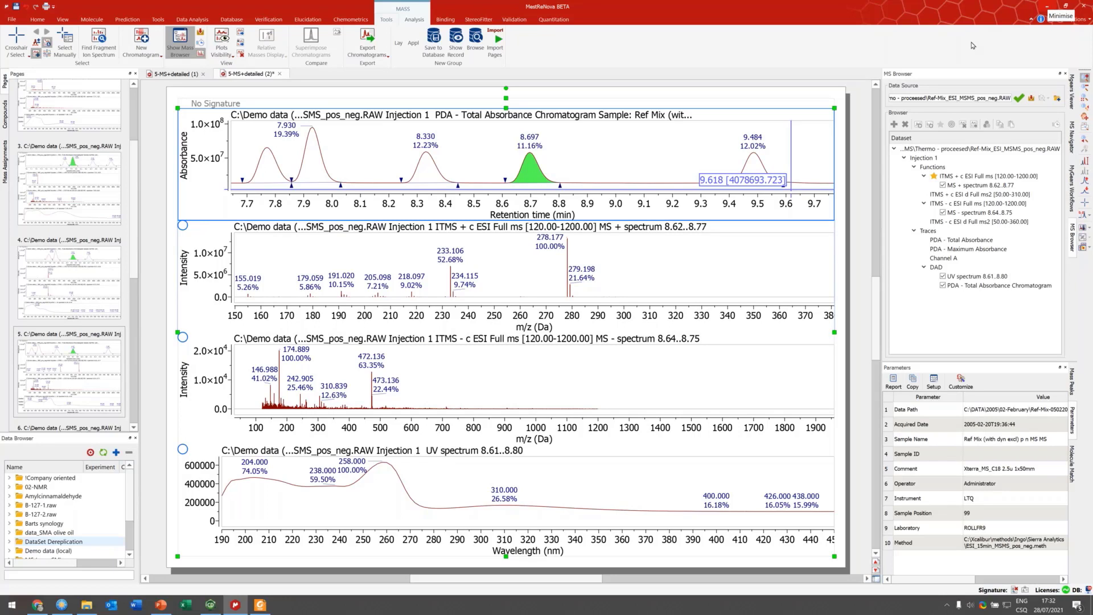
pyautogui.click(1048, 7)
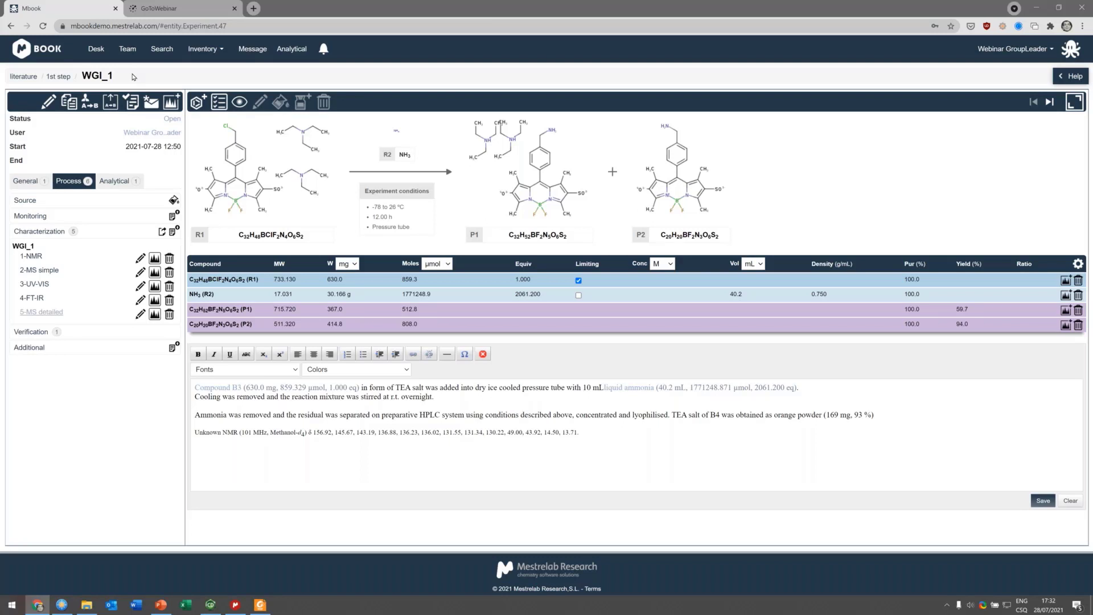
# Step: Go back to the 1st step reaction list and open the WGI_2 experiment
pyautogui.click(59, 77)
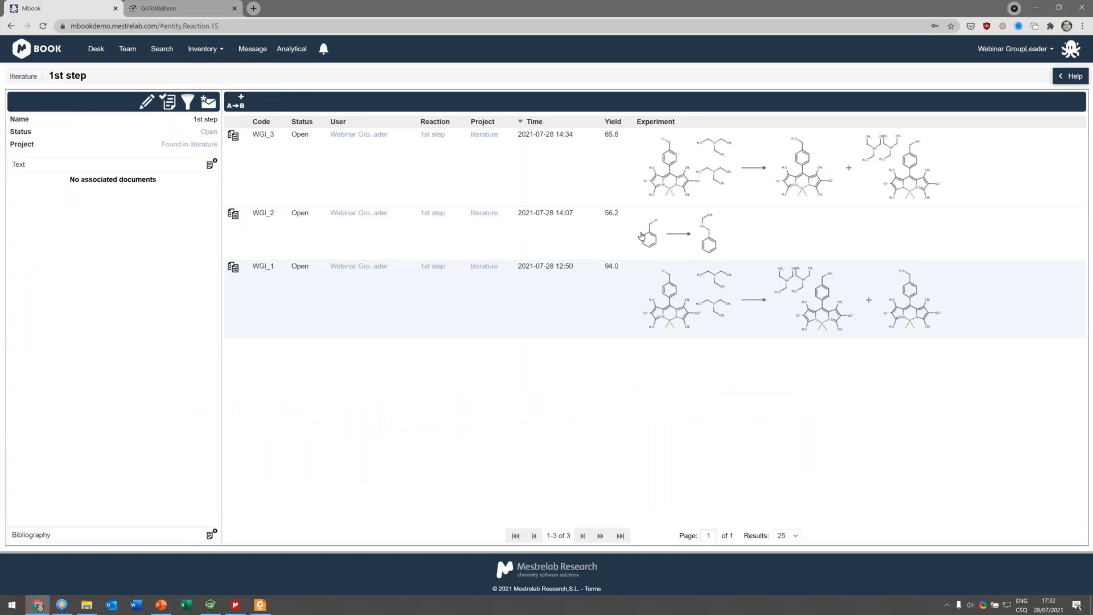
pyautogui.click(729, 231)
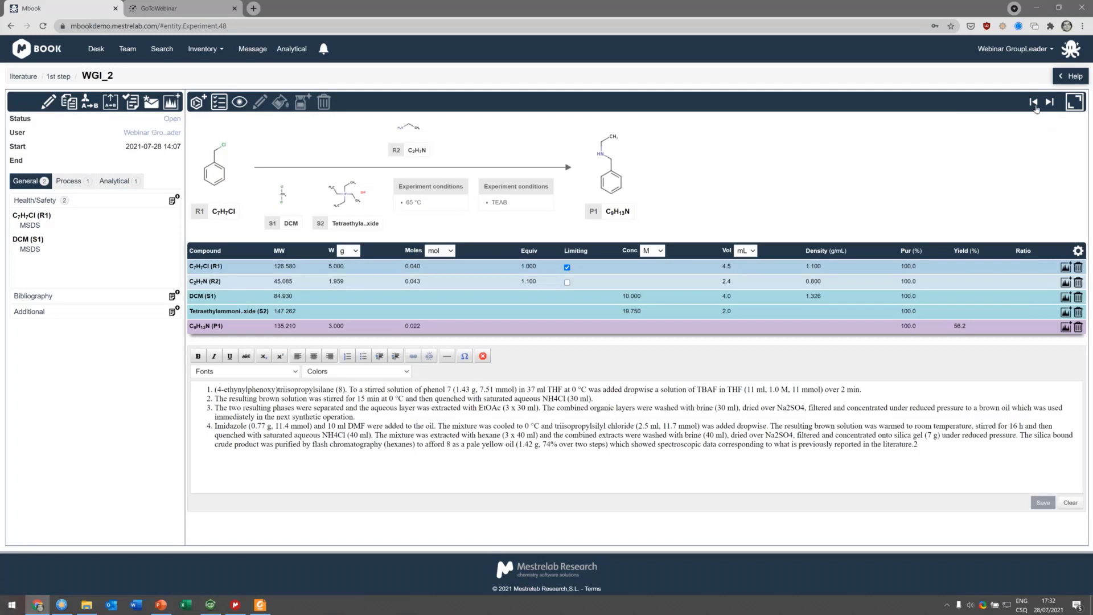
pyautogui.click(1050, 102)
pyautogui.click(59, 77)
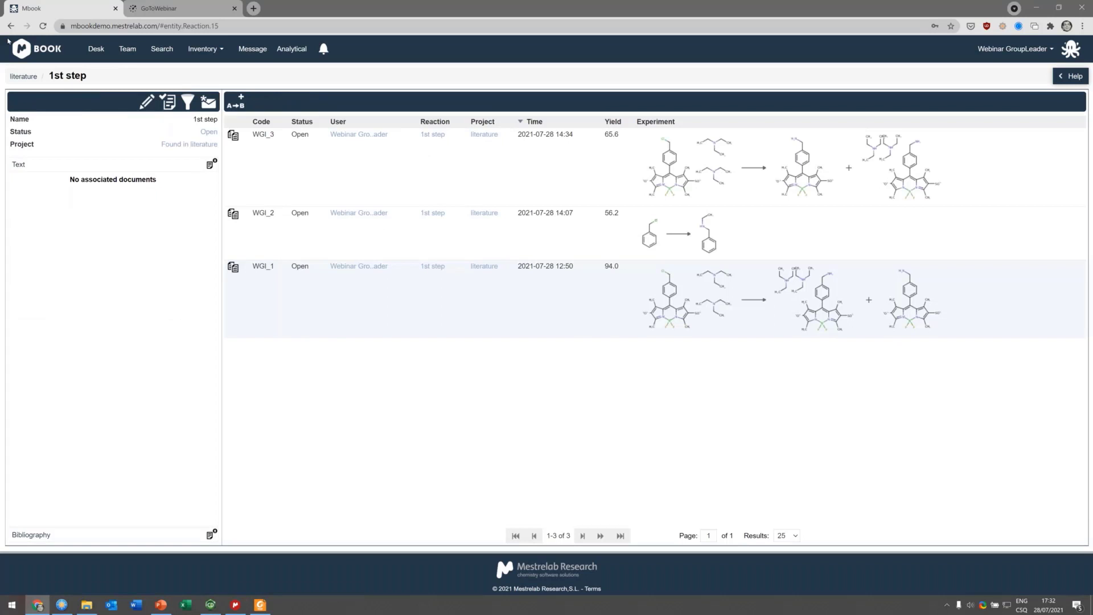
pyautogui.click(10, 26)
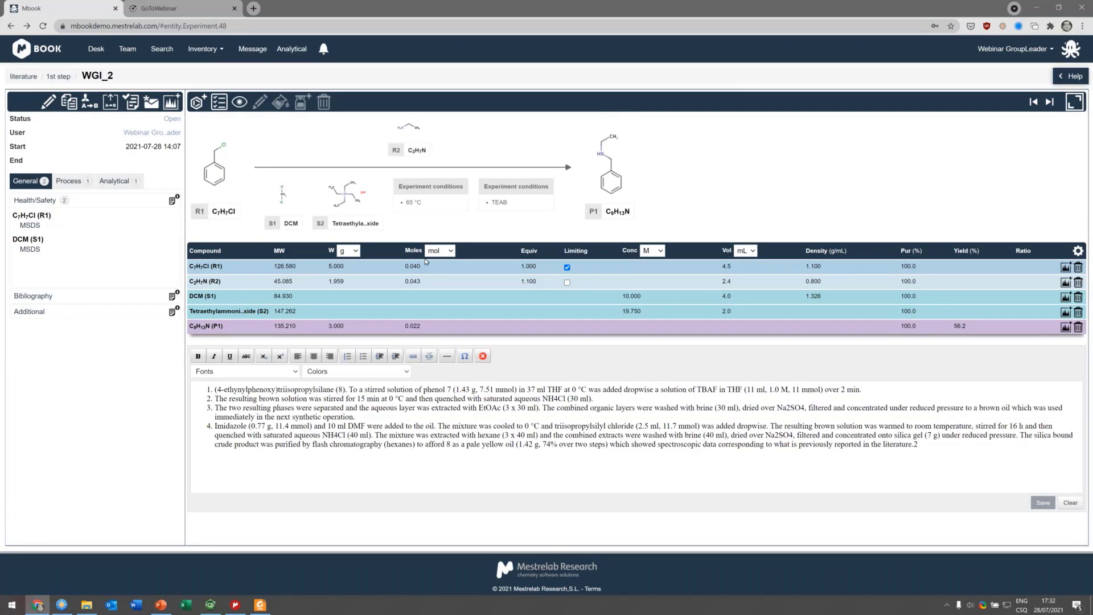
# Step: Open the benzyl chloride reactant's compound record from WGI_2 and select its CAS number
pyautogui.click(212, 267)
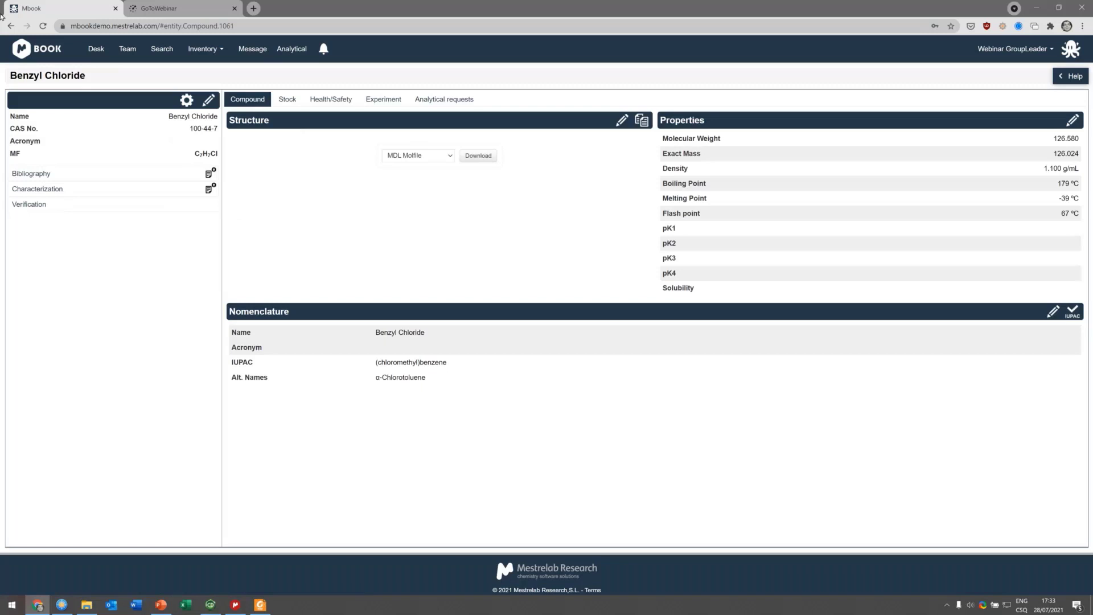
pyautogui.click(204, 49)
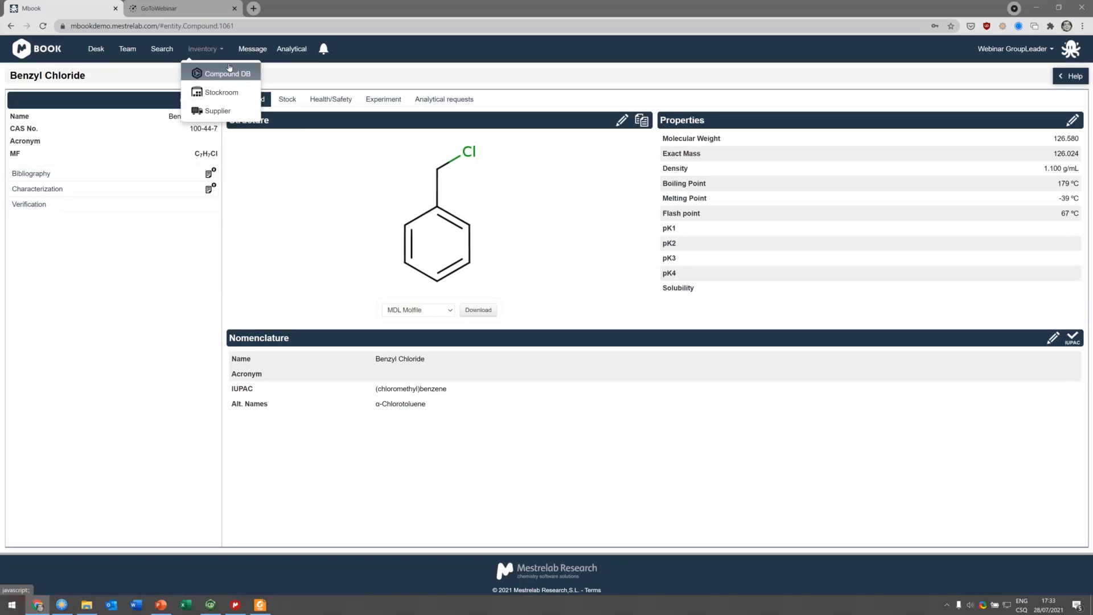
pyautogui.click(118, 261)
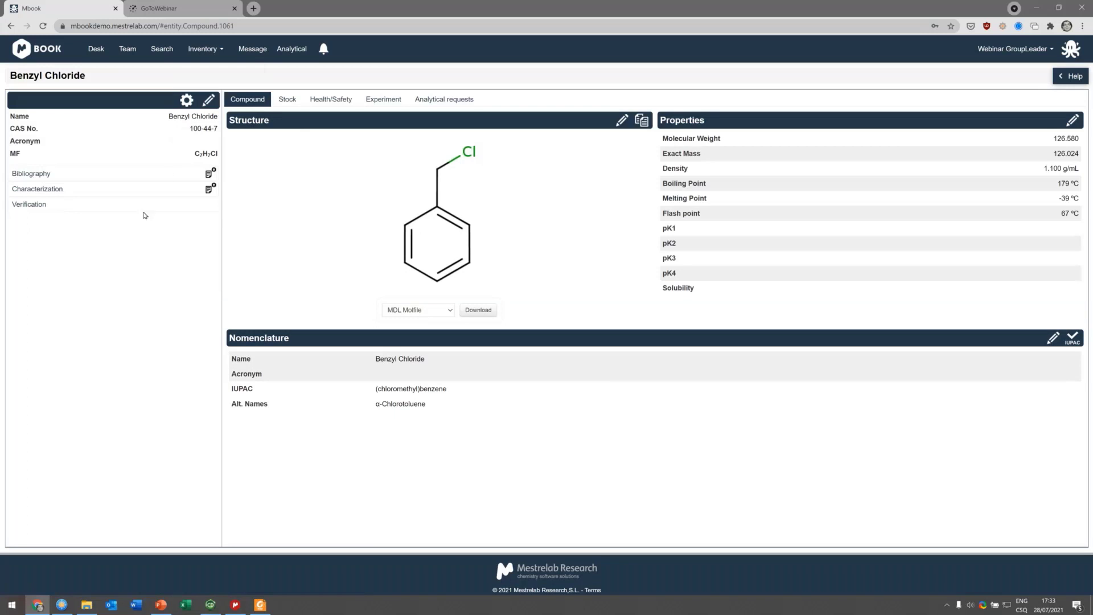
pyautogui.tripleClick(192, 128)
pyautogui.click(163, 180)
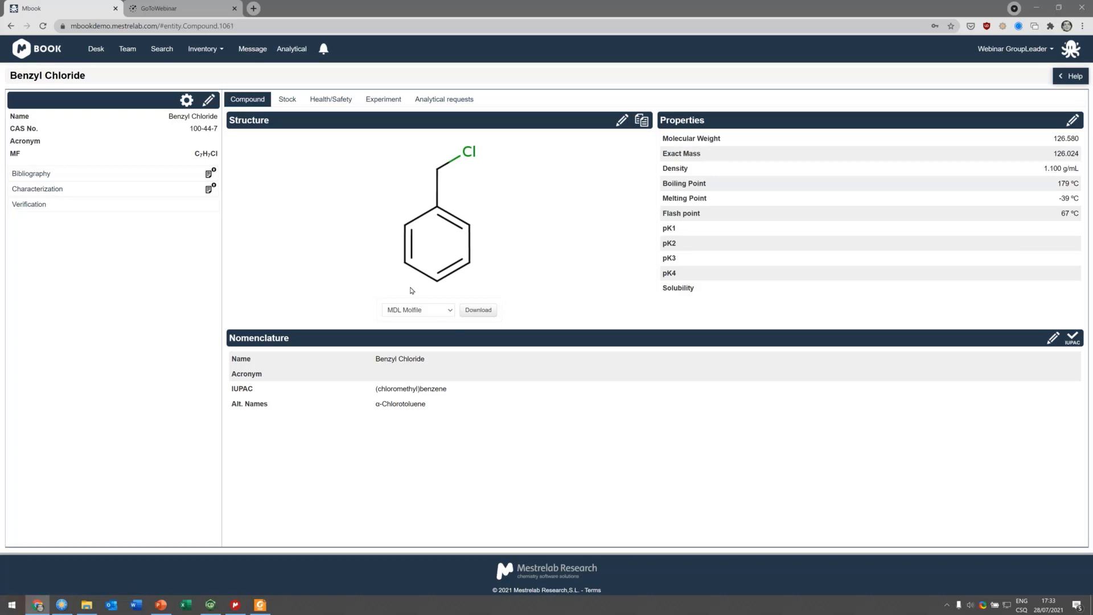
# Step: Browse the benzyl chloride record's IUPAC name, stock entries and health/safety information
pyautogui.click(431, 313)
pyautogui.click(605, 299)
pyautogui.moveTo(239, 389); pyautogui.dragTo(449, 392)
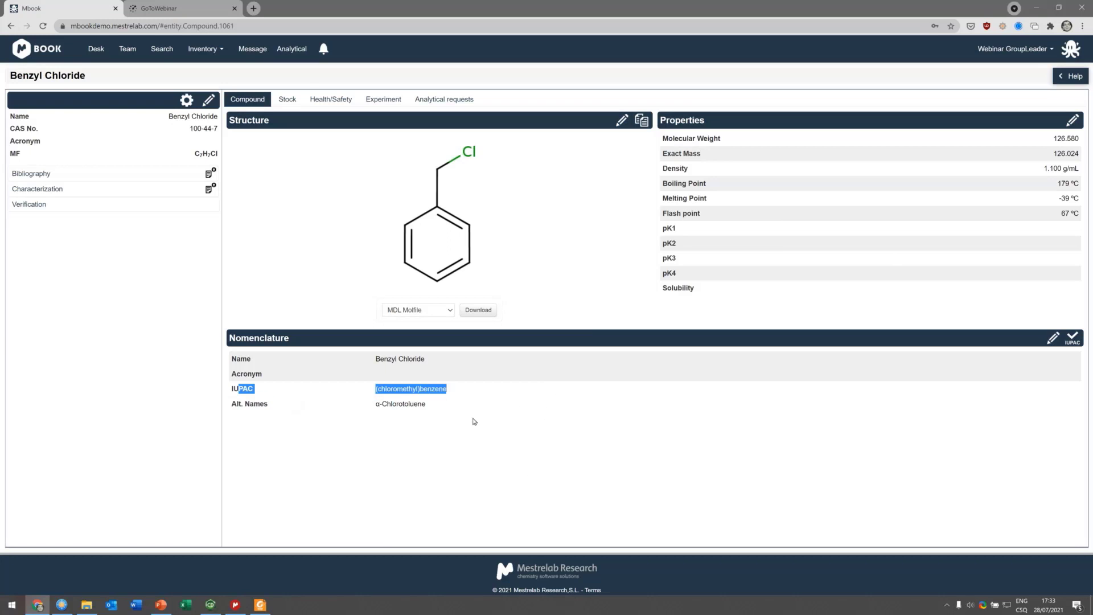
pyautogui.click(291, 101)
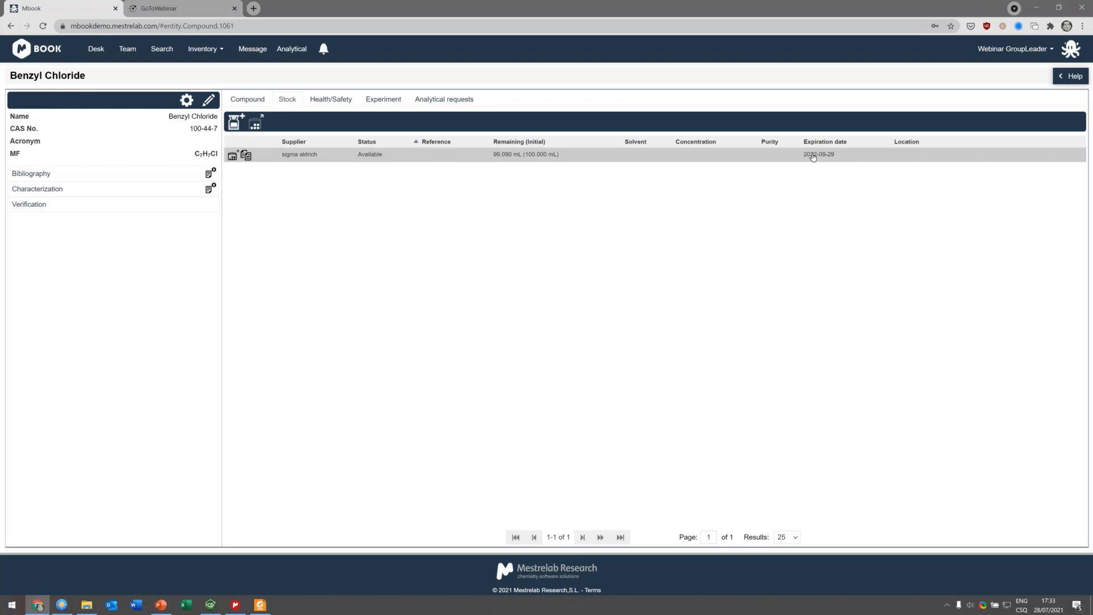
pyautogui.click(332, 100)
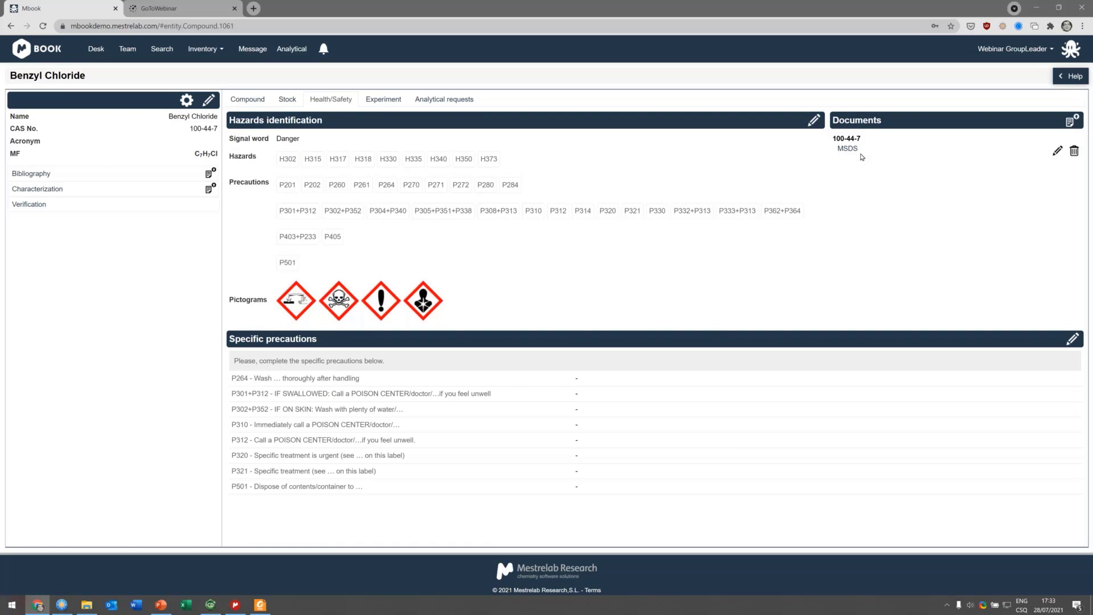
# Step: List the experiments that use benzyl chloride and open the WGI_5 experiment
pyautogui.moveTo(850, 154)
pyautogui.click(377, 105)
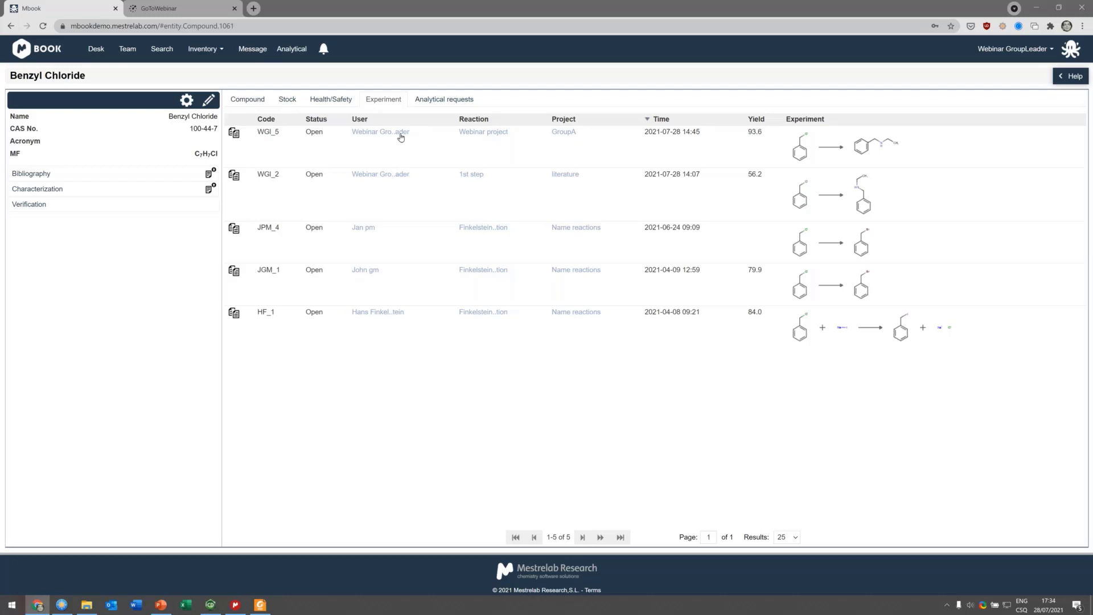
pyautogui.click(817, 152)
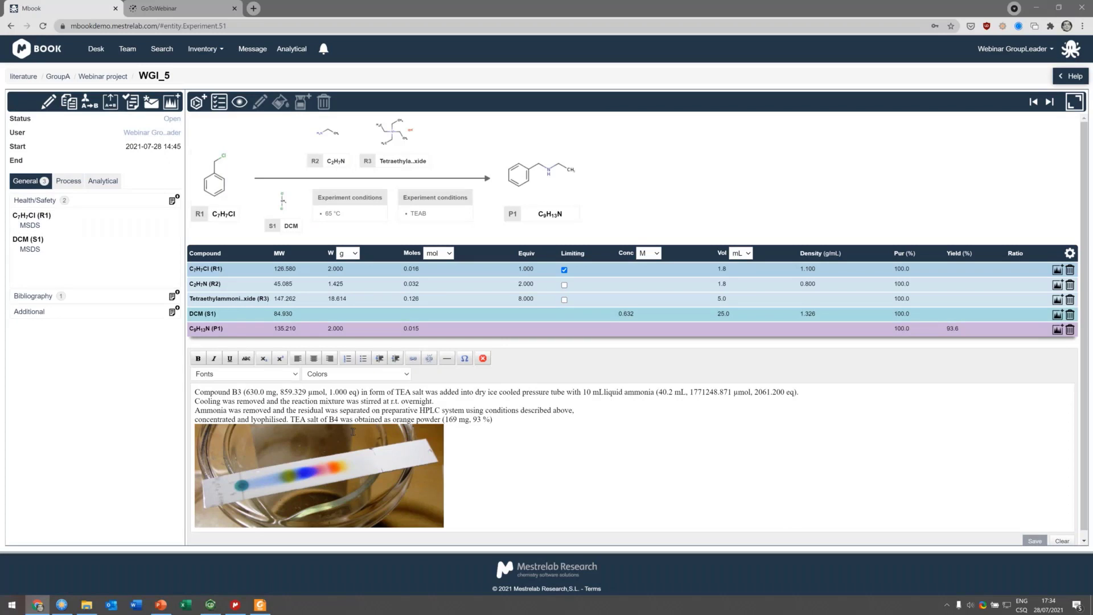
# Step: Return to the benzyl chloride record from WGI_5's reactant and view its experiments and analytical requests
pyautogui.scroll(-1, 215, 188)
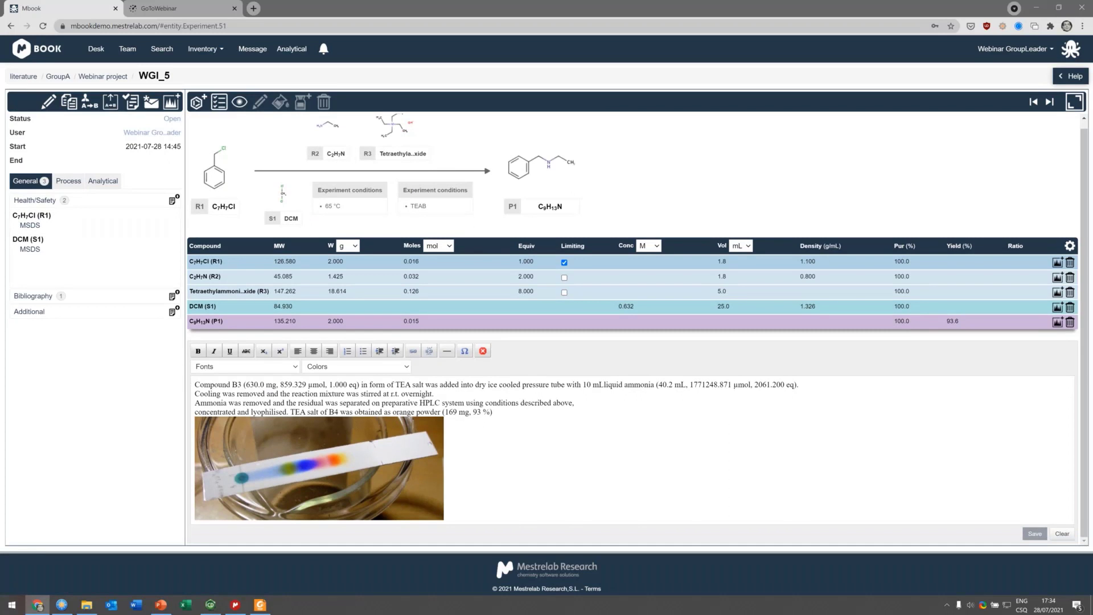
pyautogui.click(31, 215)
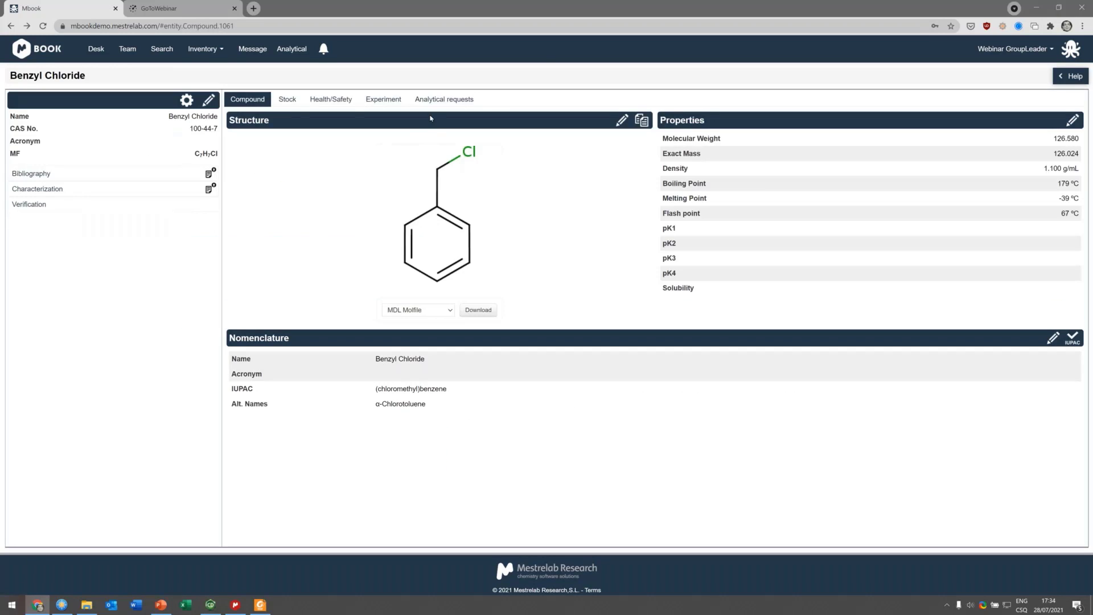
pyautogui.click(381, 99)
pyautogui.click(436, 99)
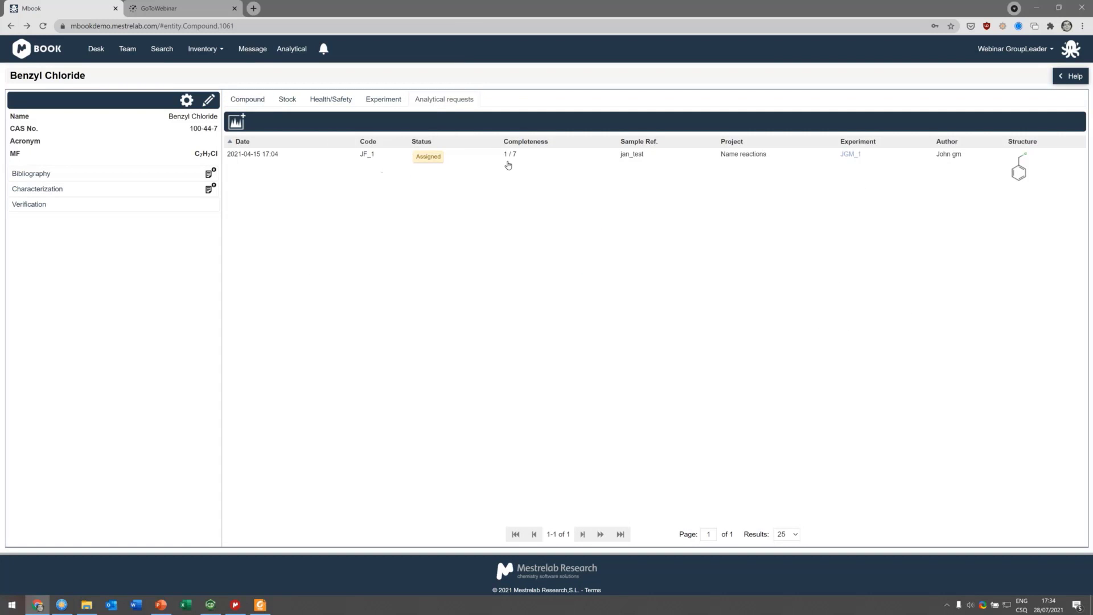
pyautogui.click(444, 100)
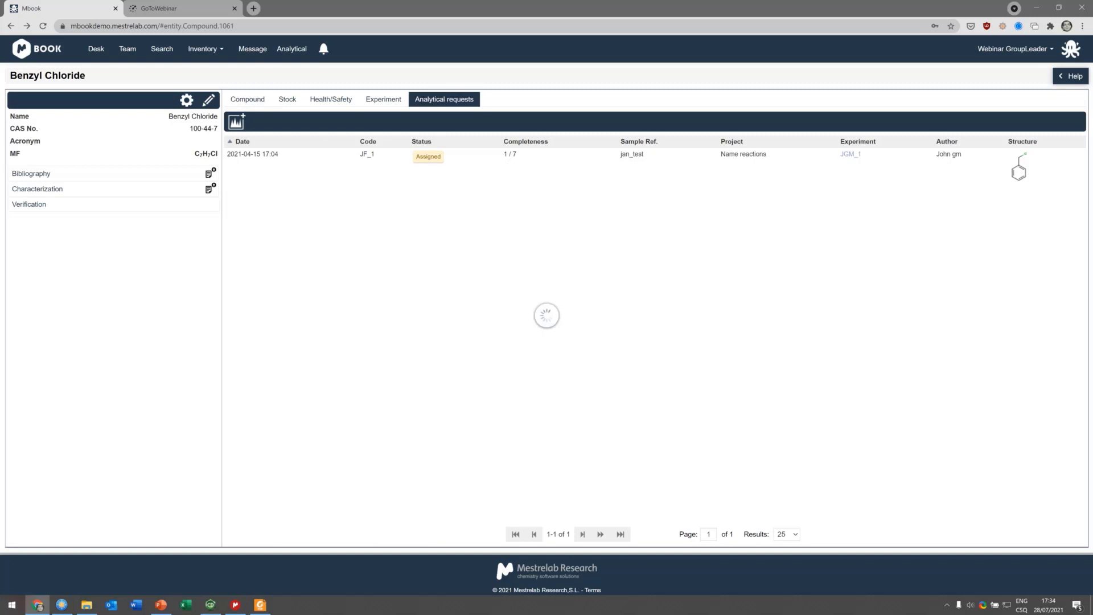
# Step: Open the JF_1 analytical request and view its sample and NMR - 13C technique details
pyautogui.click(432, 164)
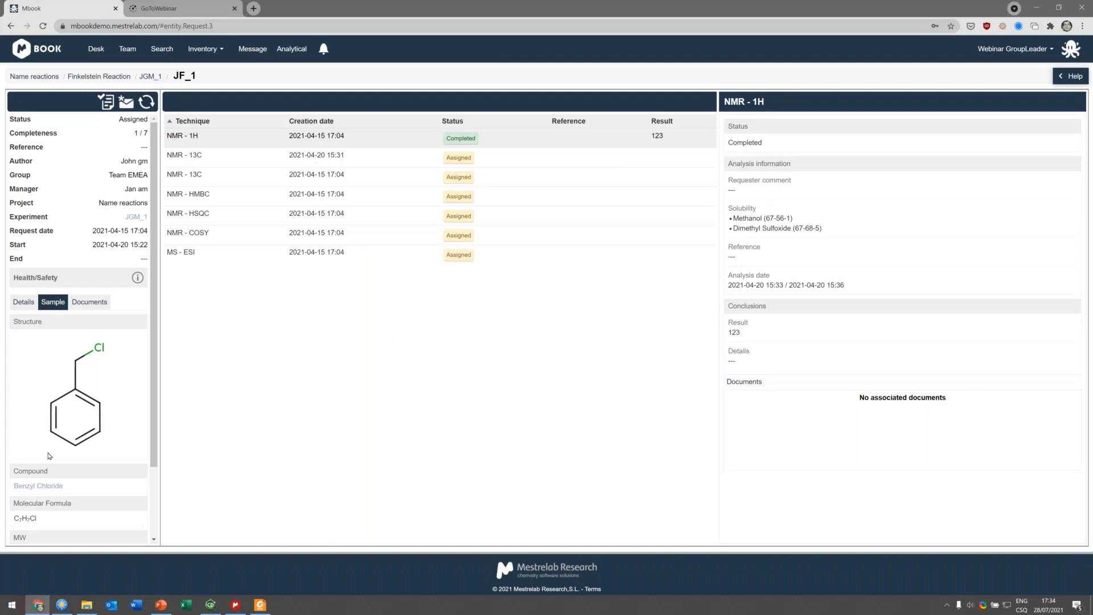
pyautogui.scroll(-2, 87, 447)
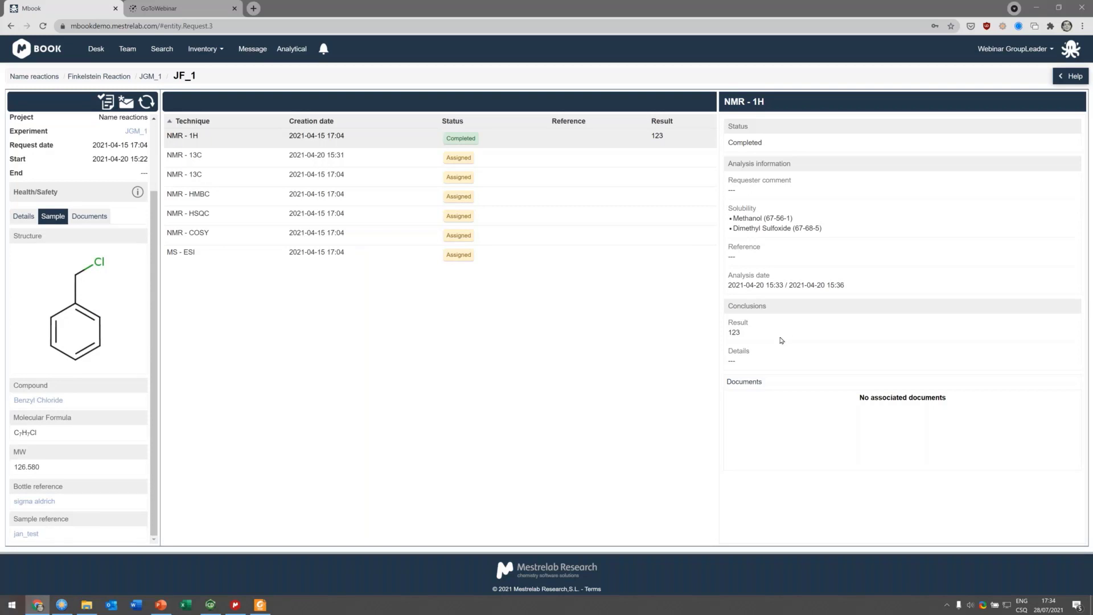
pyautogui.moveTo(741, 328); pyautogui.dragTo(732, 329)
pyautogui.click(196, 161)
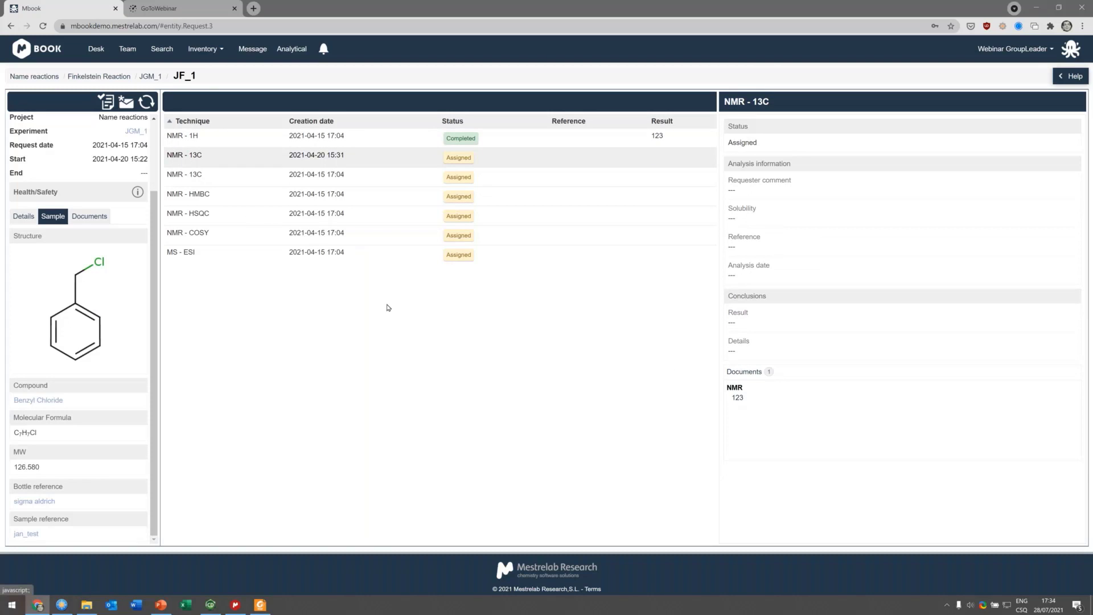
# Step: Go to Search and search experiments by the pasted CAS number 100-44-7
pyautogui.click(200, 48)
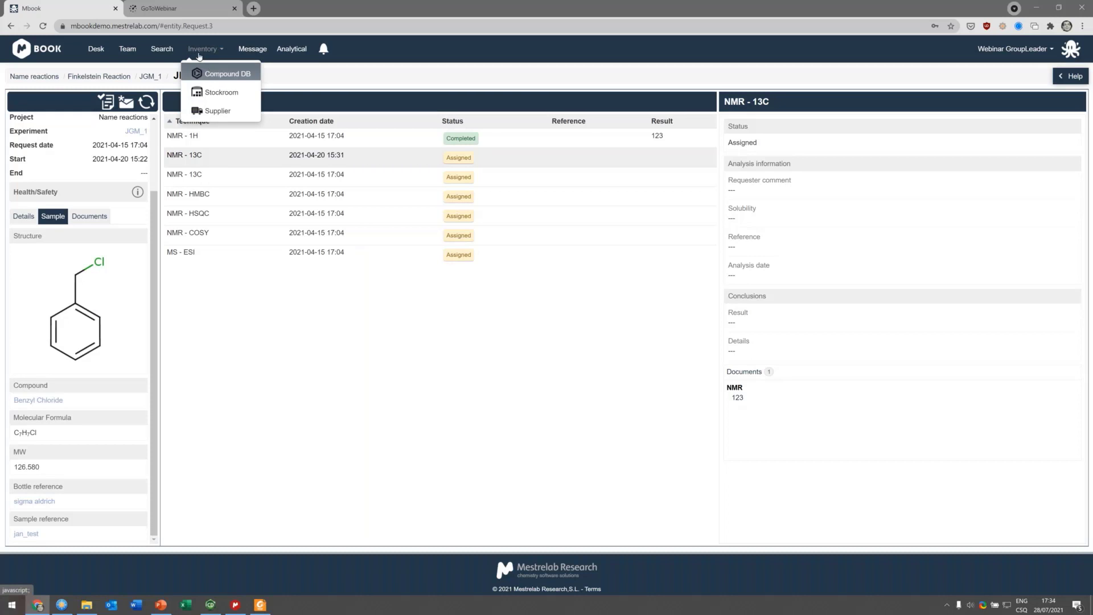
pyautogui.click(166, 50)
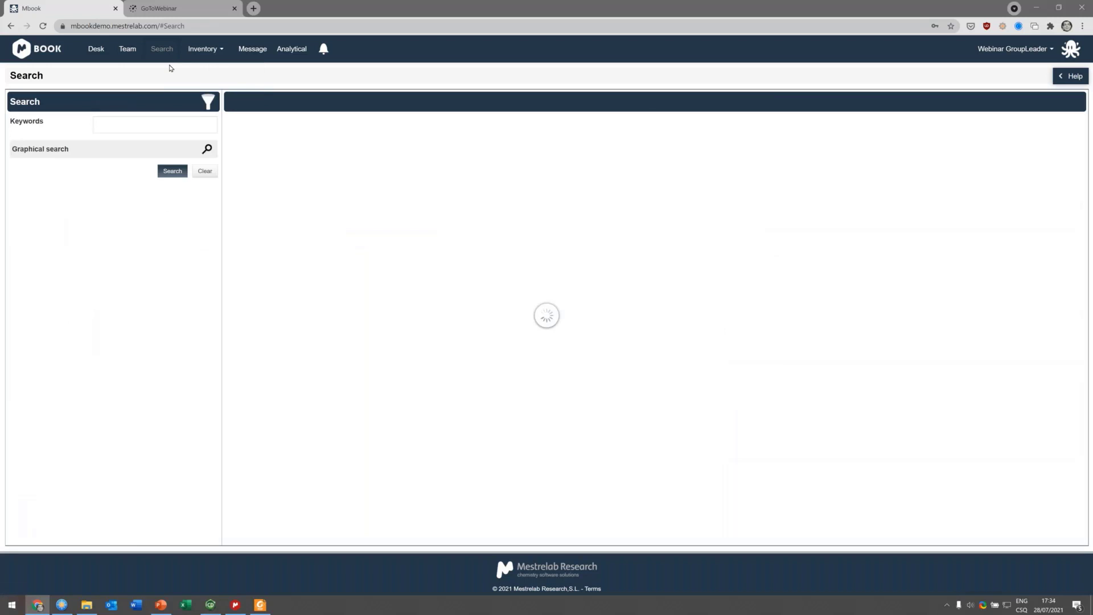
pyautogui.click(175, 127)
pyautogui.write('100-44-7')
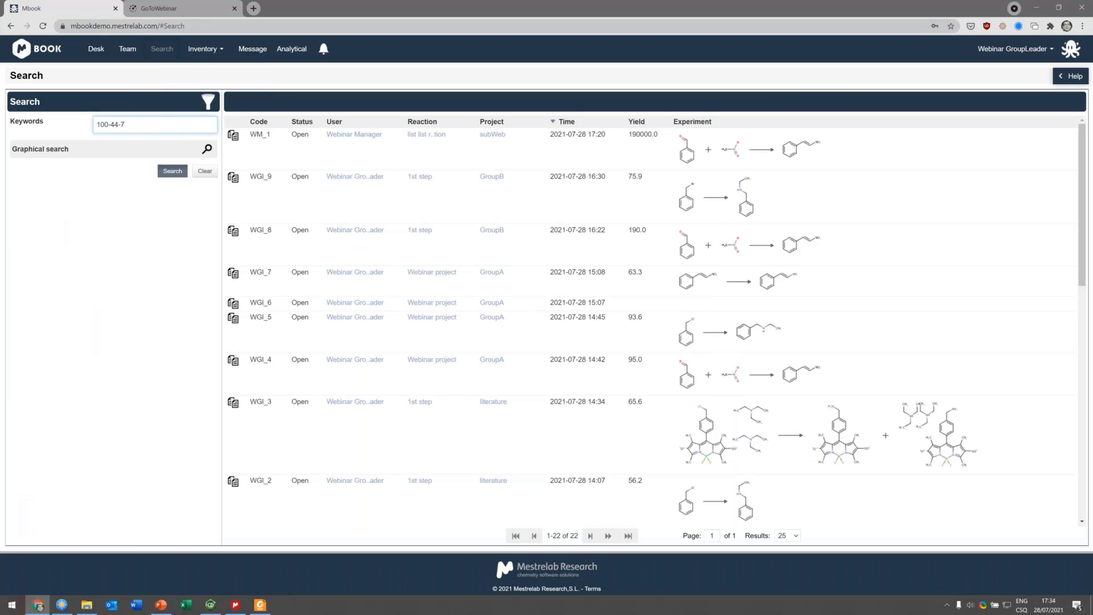
pyautogui.click(172, 171)
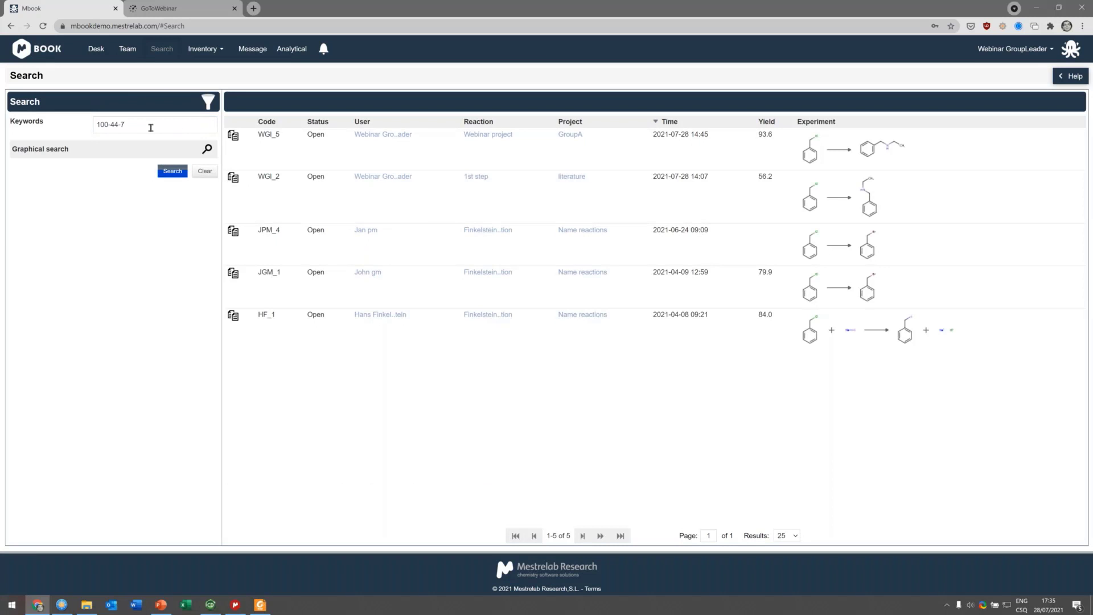
# Step: Replace the search keyword with C8H7 and search again
pyautogui.tripleClick(151, 128)
pyautogui.write('C8H7')
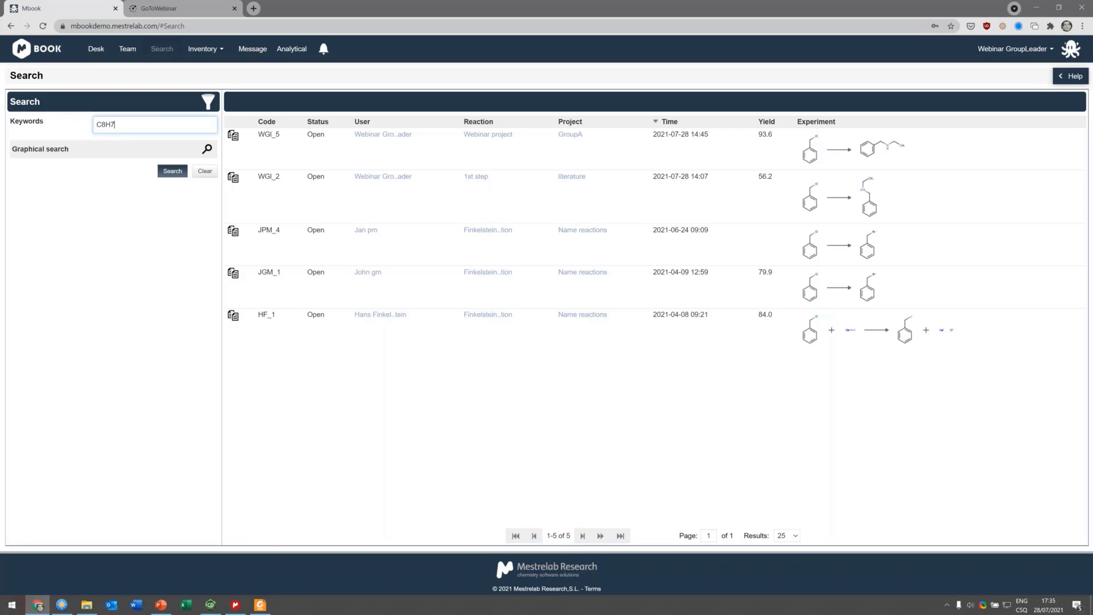
pyautogui.click(173, 171)
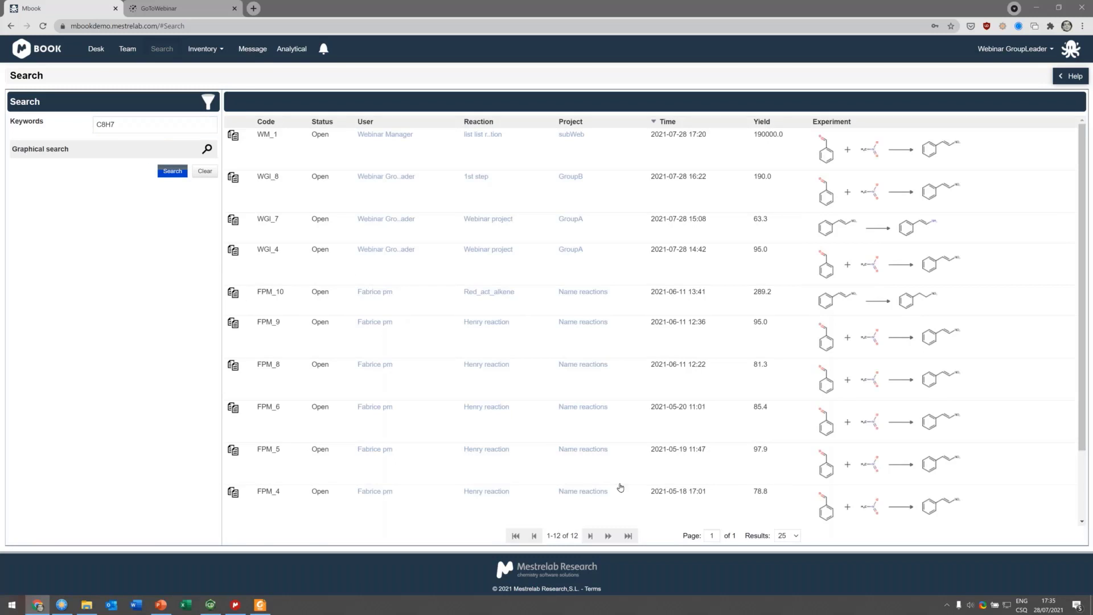
# Step: Scroll through the C8H7 results and sort them by reaction
pyautogui.doubleClick(137, 123)
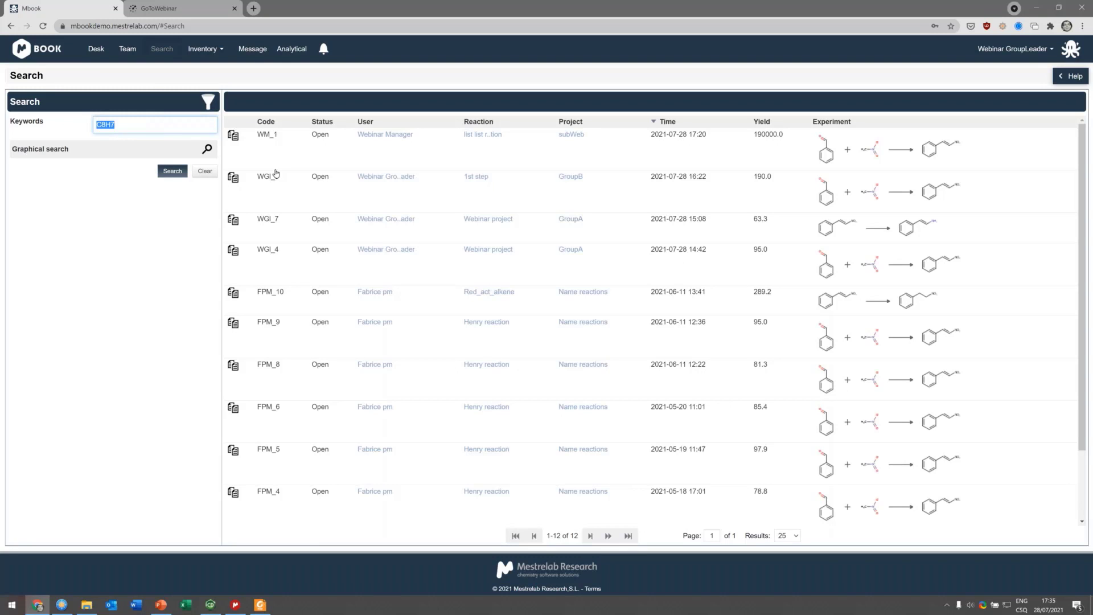
pyautogui.scroll(-2, 428, 238)
pyautogui.scroll(2, 486, 170)
pyautogui.click(477, 121)
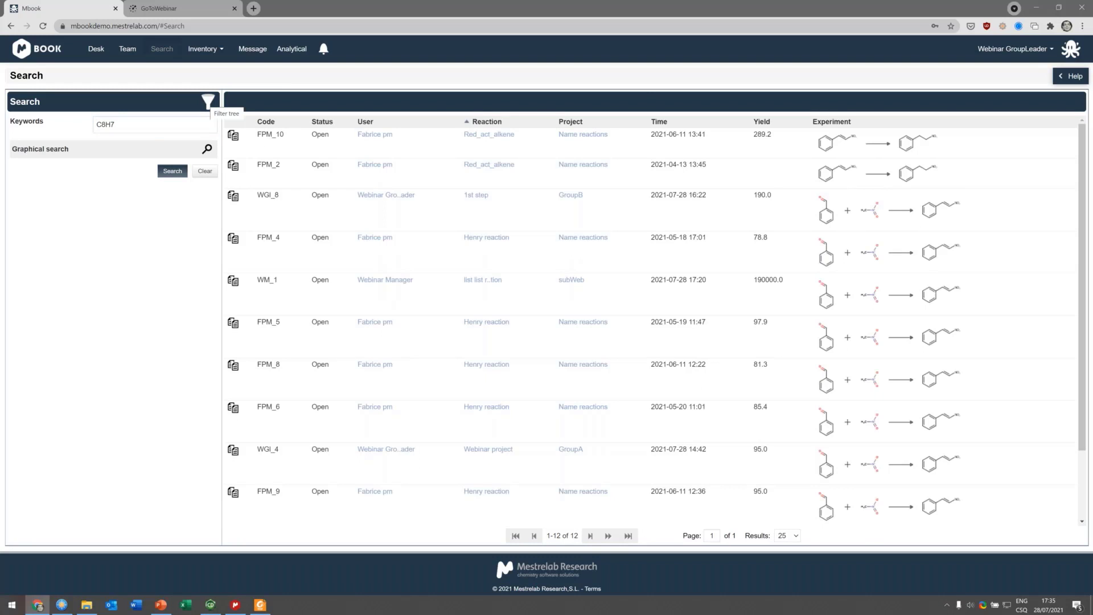
# Step: Examine the filter tree's project, user and experiment status options without applying them
pyautogui.click(208, 102)
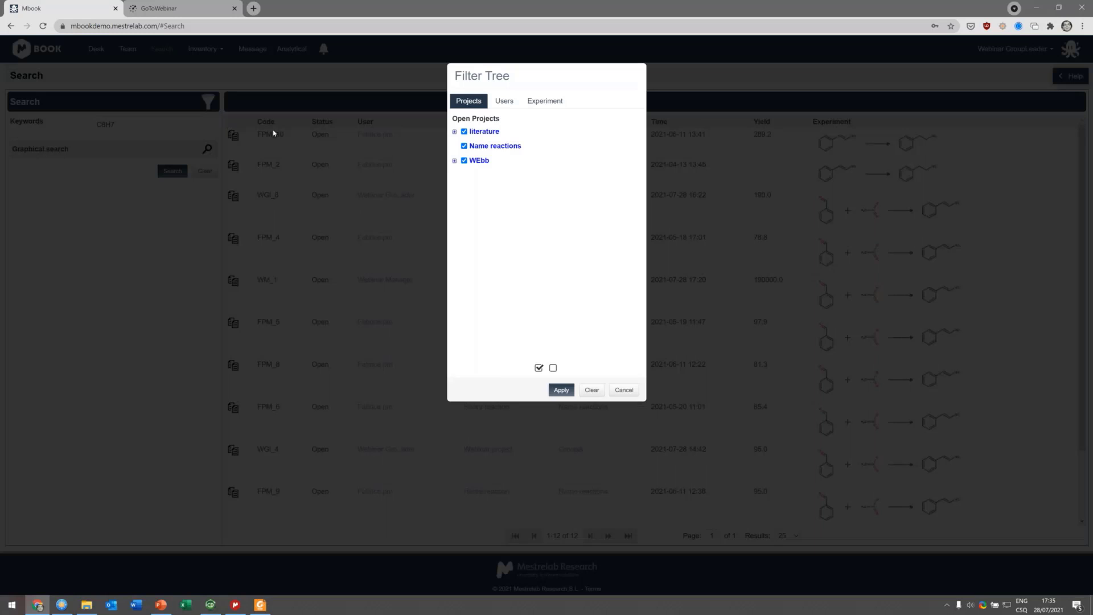
pyautogui.click(454, 132)
pyautogui.click(455, 192)
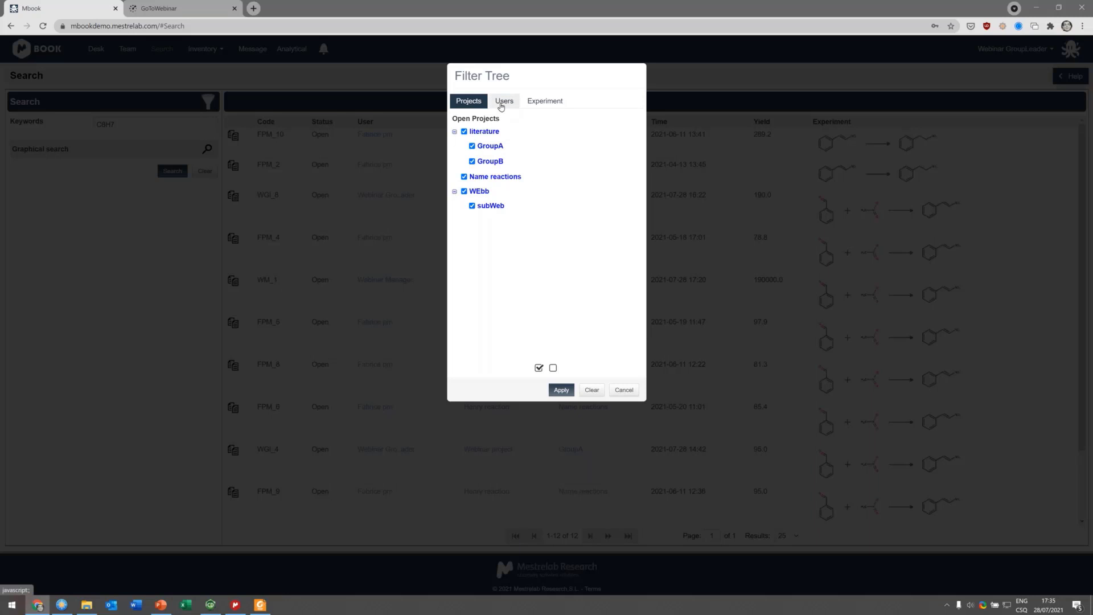
pyautogui.click(501, 103)
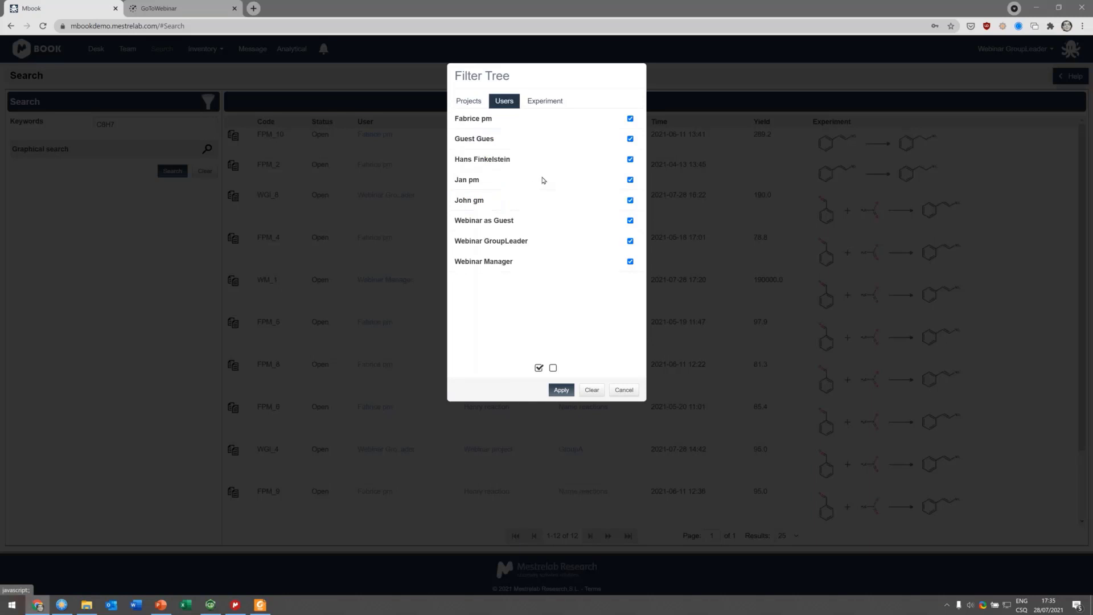
pyautogui.click(538, 102)
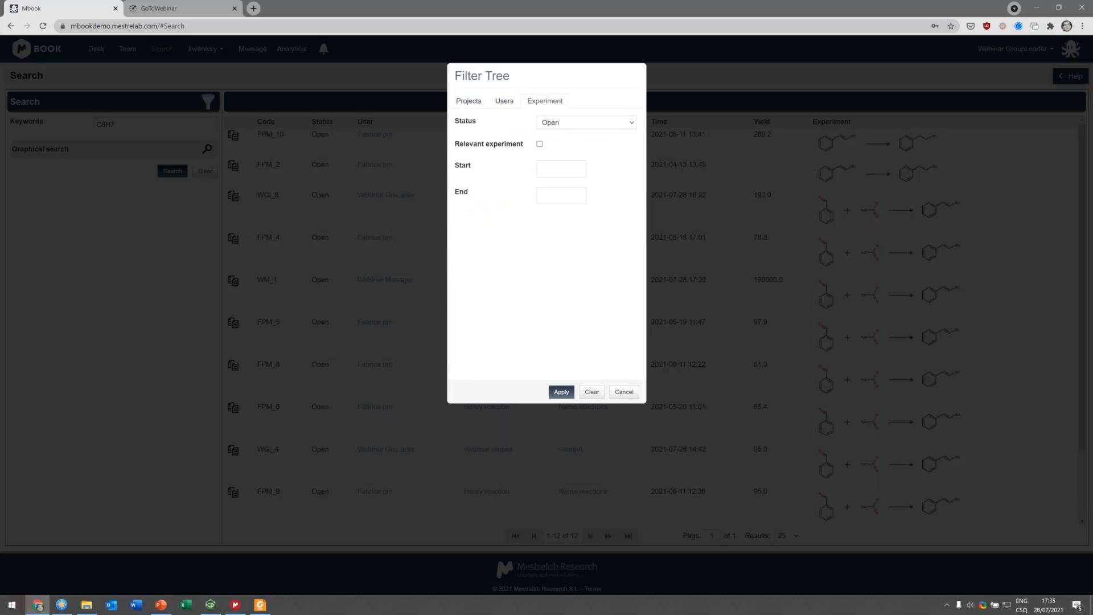
pyautogui.click(547, 122)
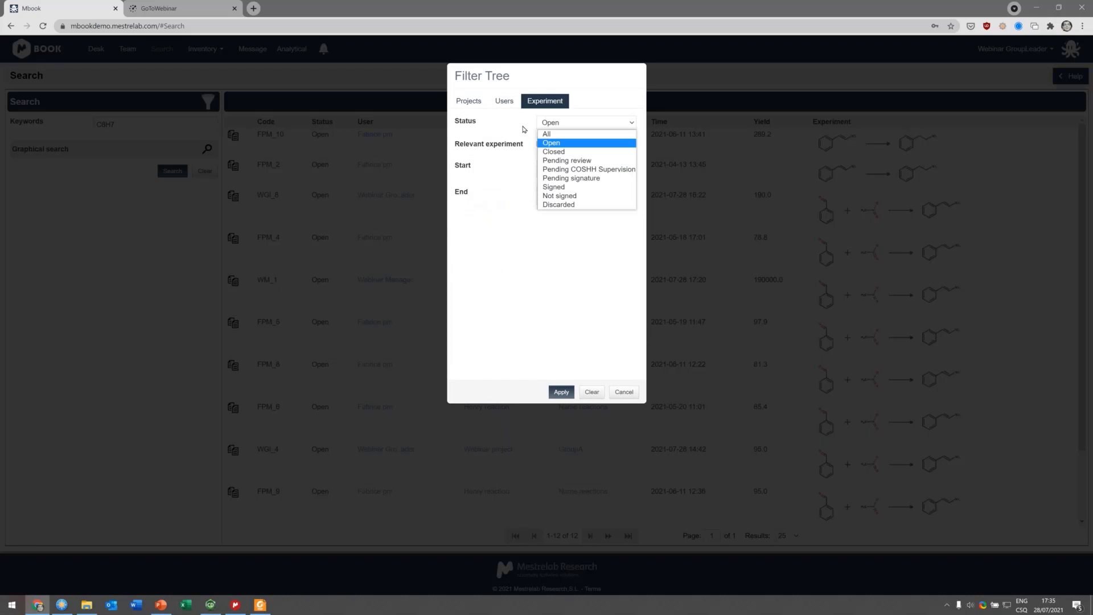
pyautogui.click(566, 435)
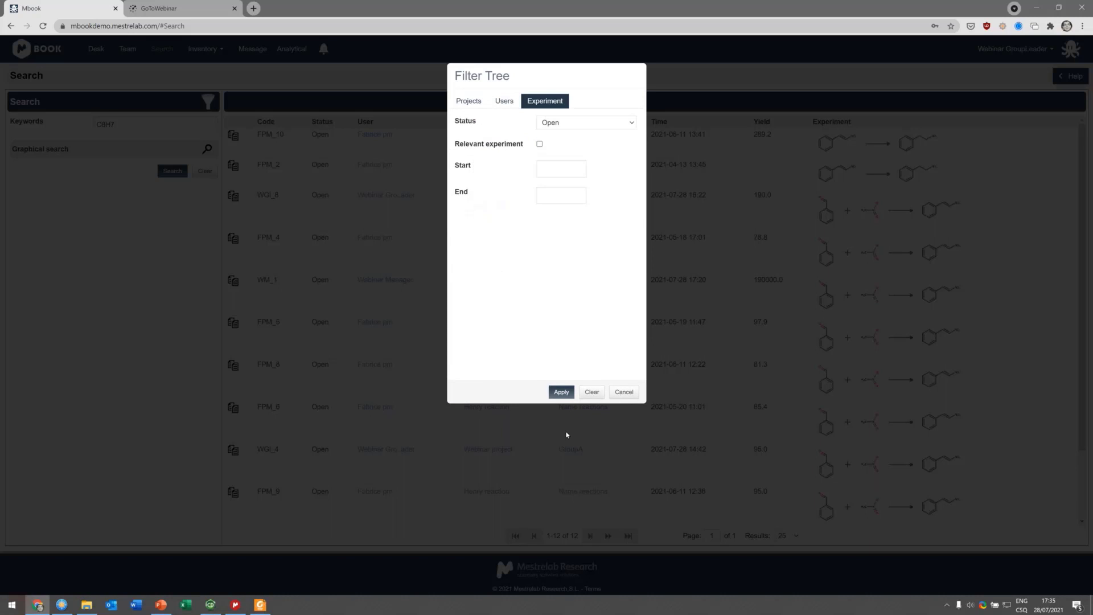
pyautogui.click(627, 395)
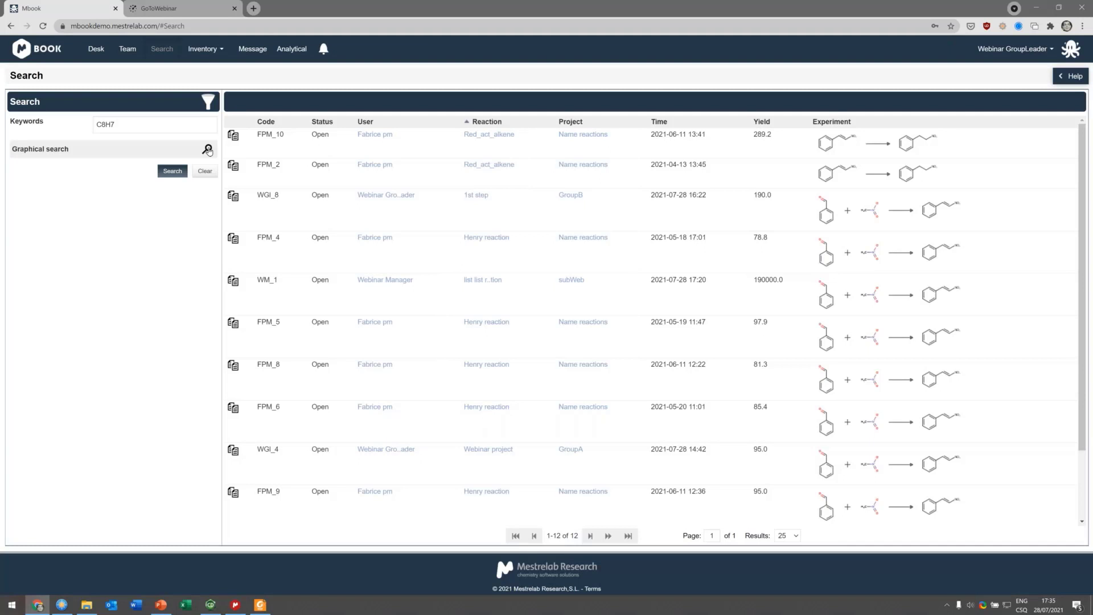
# Step: Open the graphical experiment search, add a compound and pick C8H7N from the name suggestions
pyautogui.click(208, 149)
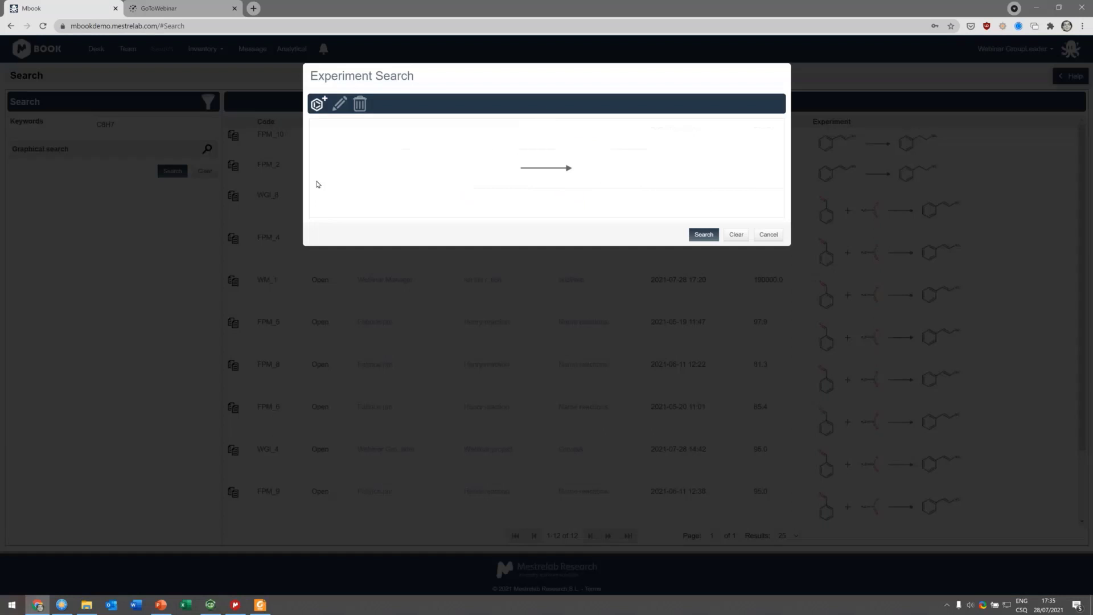
pyautogui.click(318, 105)
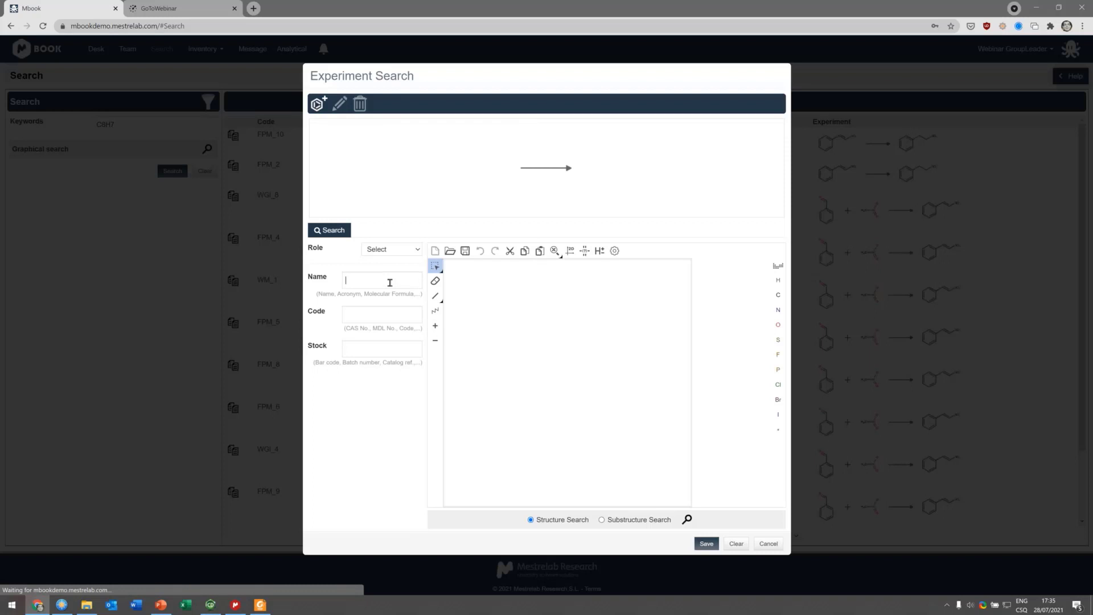
pyautogui.click(390, 283)
pyautogui.write('C8H7')
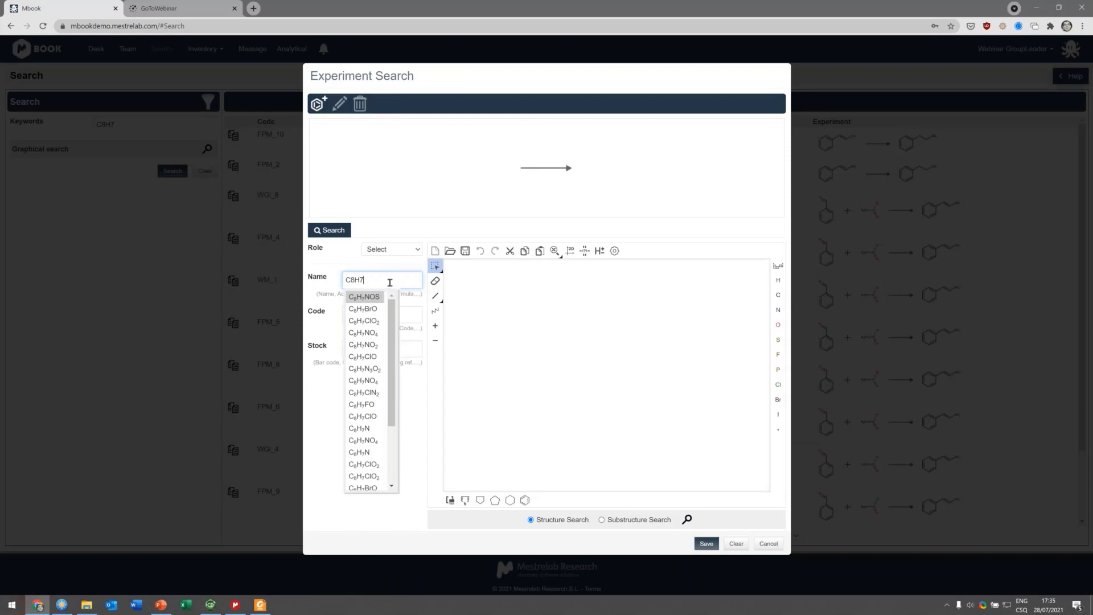
pyautogui.click(366, 430)
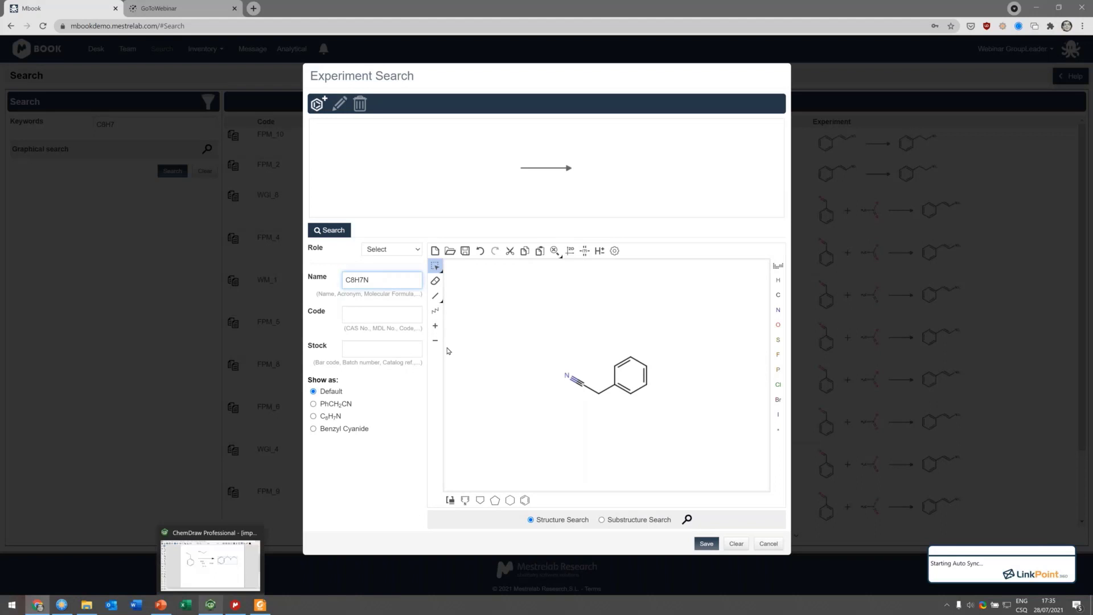
# Step: Copy the benzyl ethyl amine product from ChemDraw, paste it into the sketcher and run the structure search
pyautogui.click(218, 607)
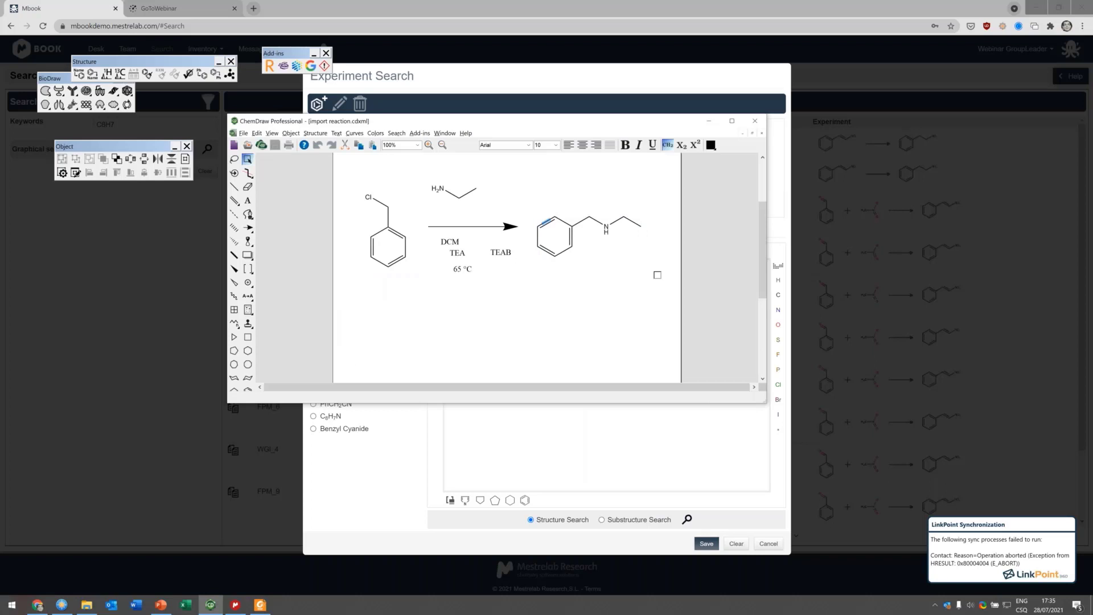
pyautogui.moveTo(525, 194); pyautogui.dragTo(672, 280)
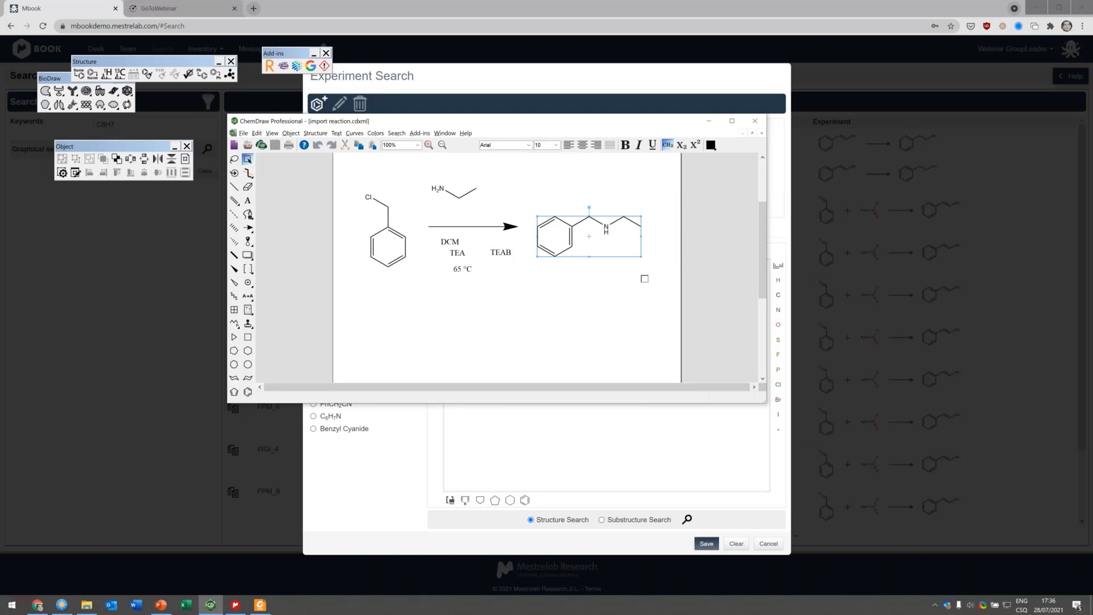
pyautogui.click(670, 114)
pyautogui.hotkey('ctrl', 'v')
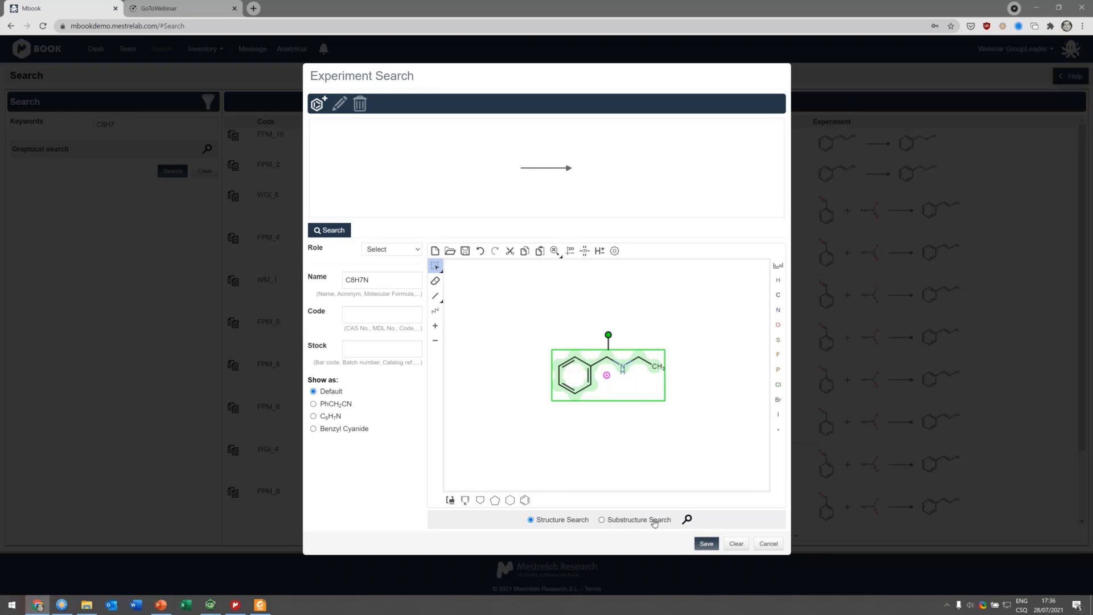
pyautogui.click(688, 519)
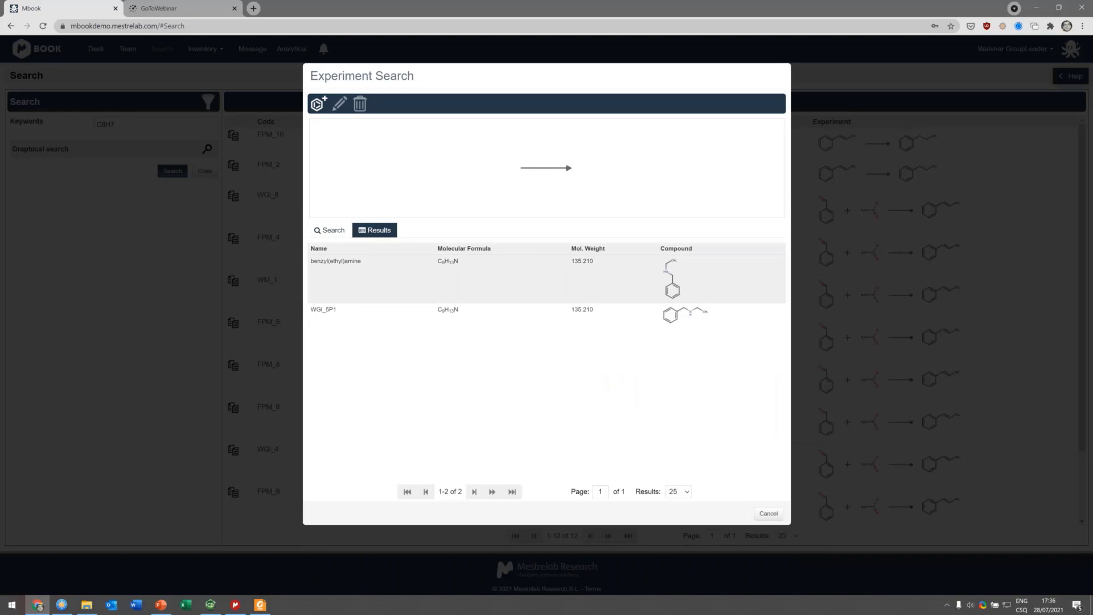
# Step: Pick benzyl(ethyl)amine from the compound results, set its role to PRODUCT, save it to the reaction query and run the search
pyautogui.click(423, 283)
pyautogui.click(391, 250)
pyautogui.click(394, 268)
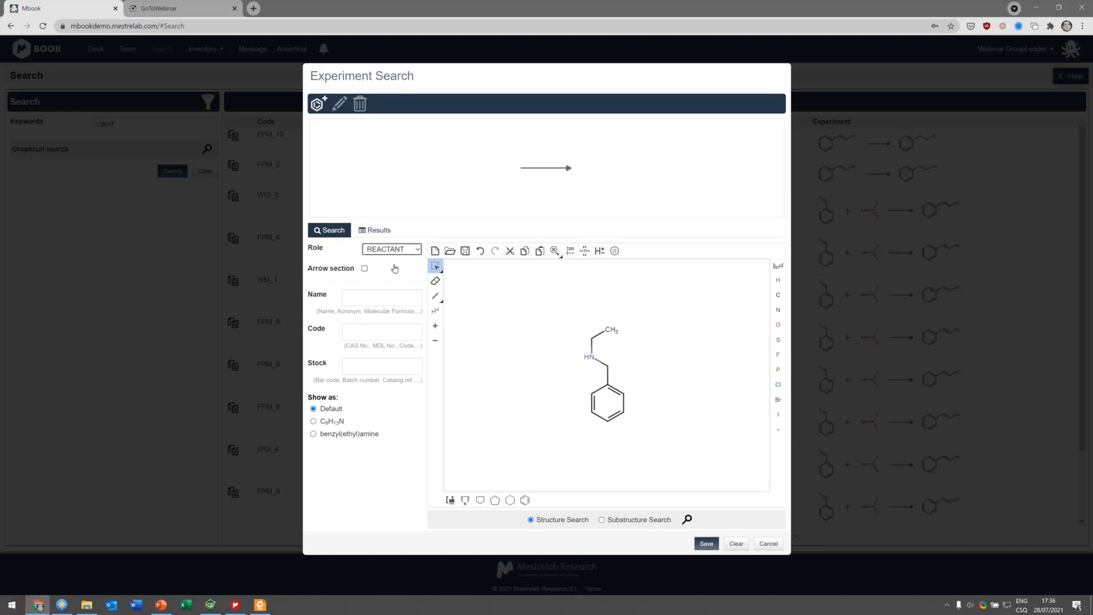
pyautogui.click(391, 249)
pyautogui.click(387, 287)
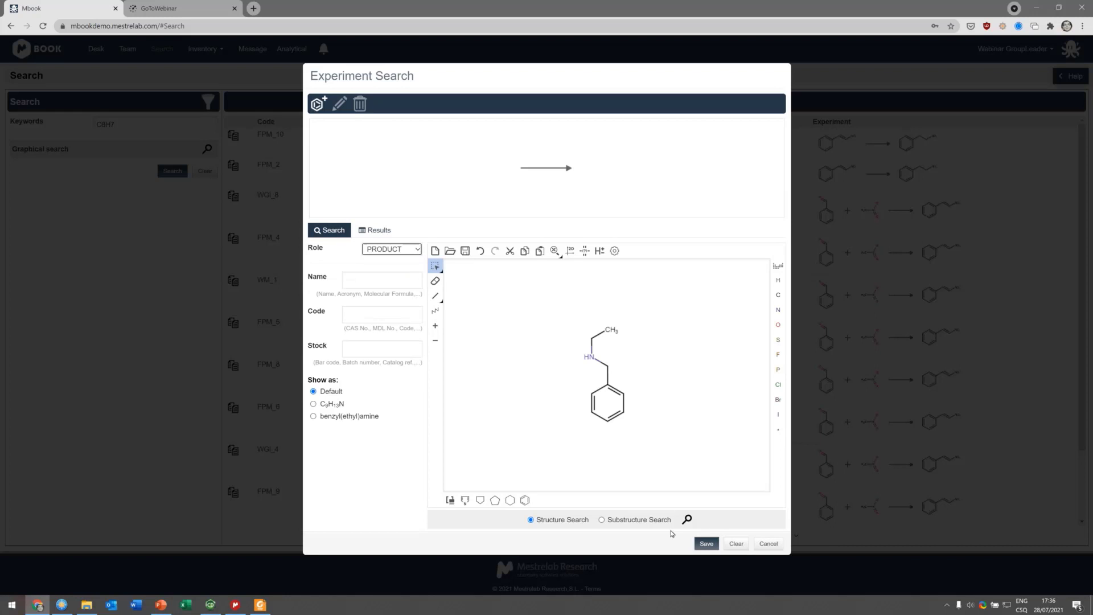
pyautogui.click(706, 543)
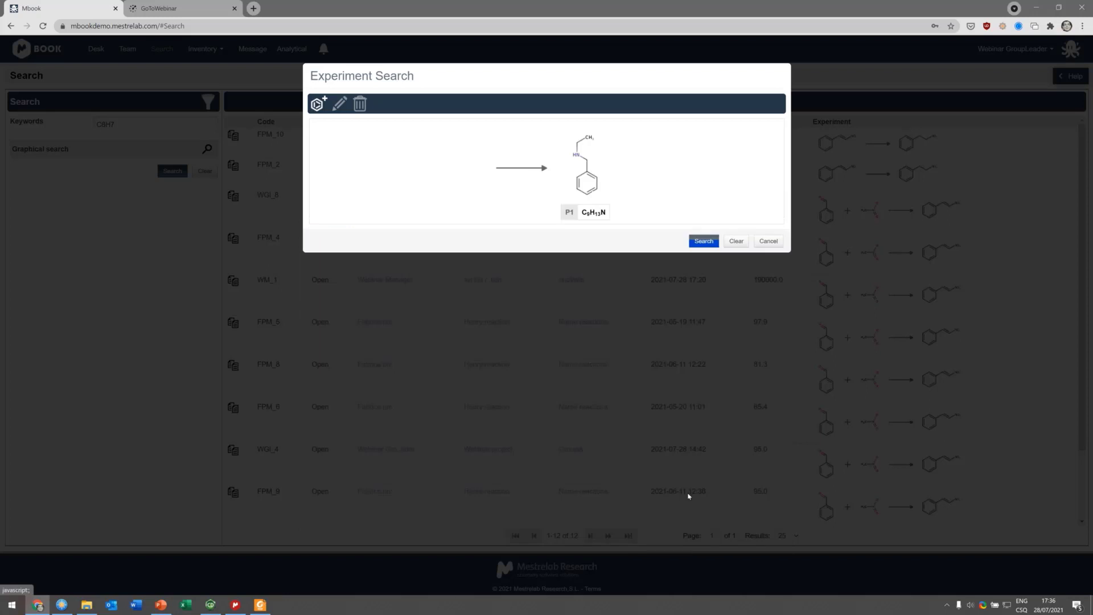
pyautogui.click(703, 241)
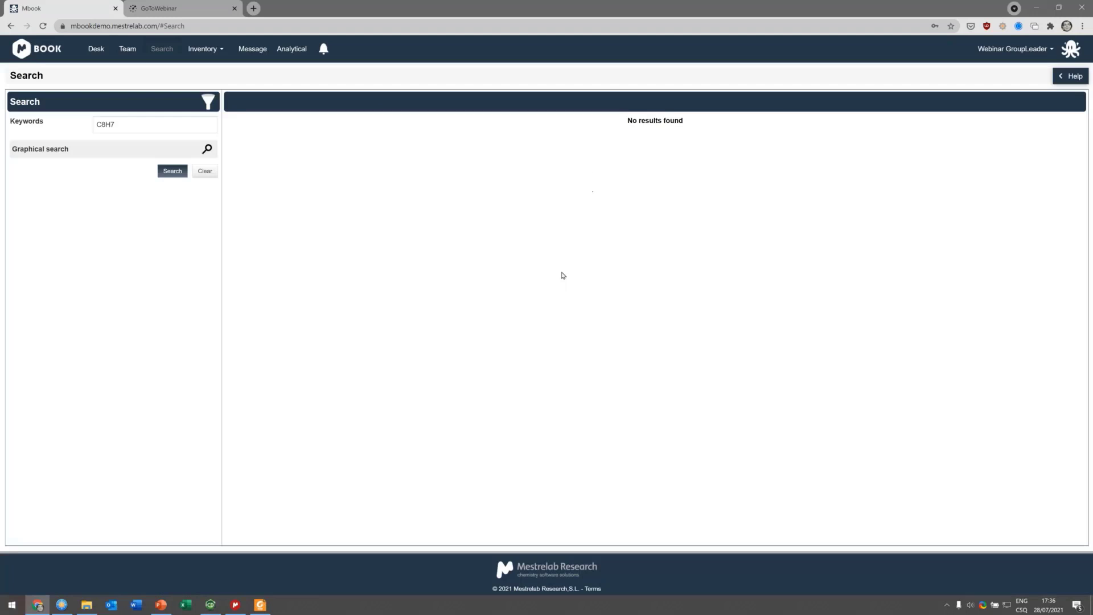
# Step: Open the filter tree, look at its Users options and close it without applying anything
pyautogui.click(207, 102)
pyautogui.click(469, 101)
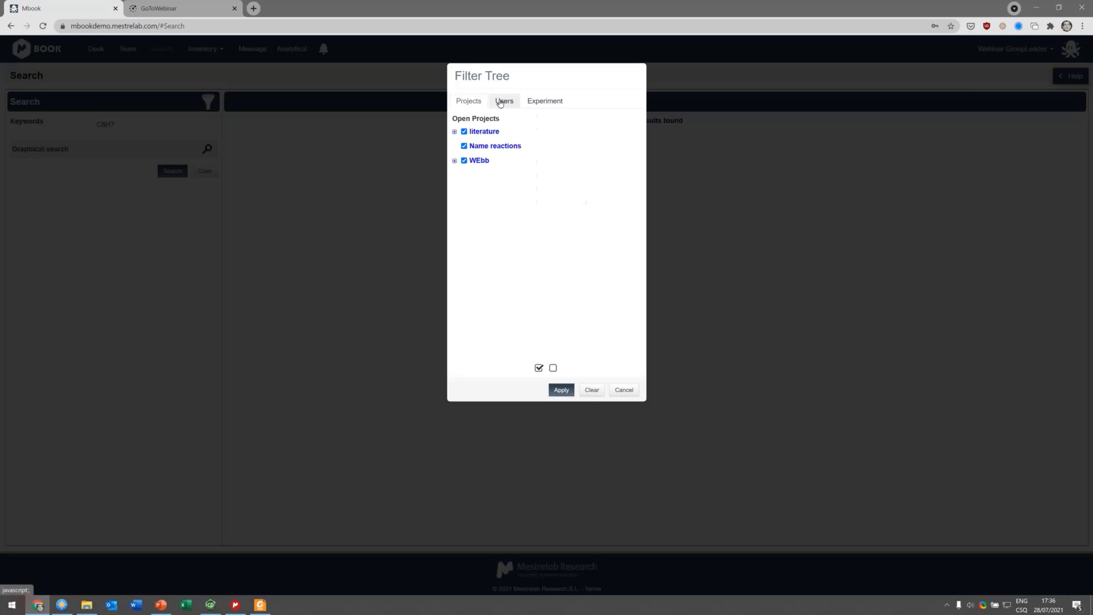
pyautogui.click(504, 101)
pyautogui.click(624, 390)
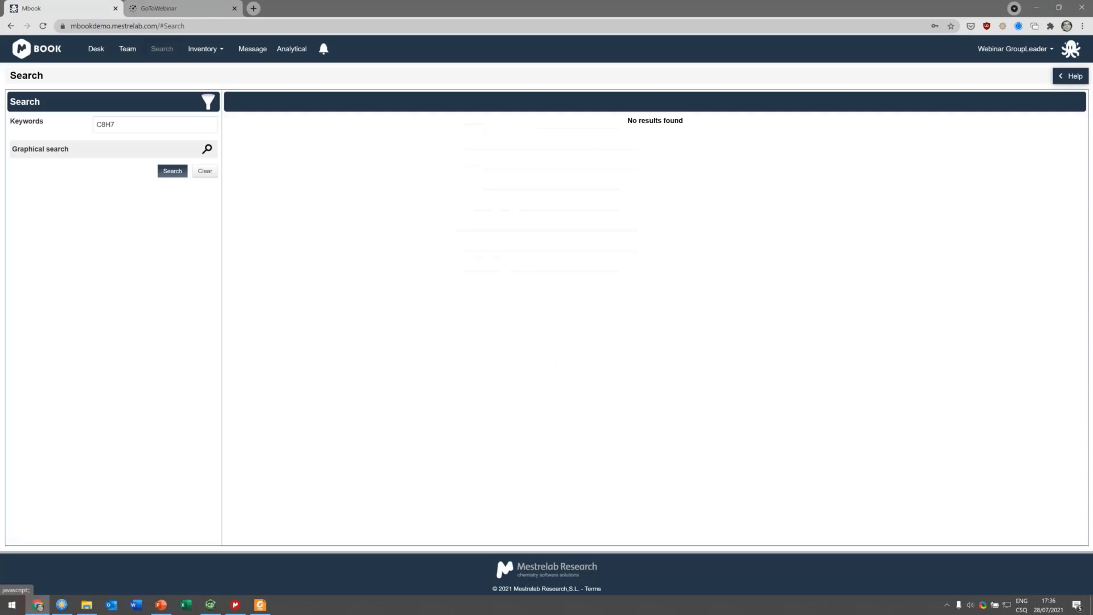
# Step: Clear the C8H7 keyword and rerun the search using only the structure query
pyautogui.moveTo(122, 124); pyautogui.dragTo(27, 124)
pyautogui.press('BackSpace')
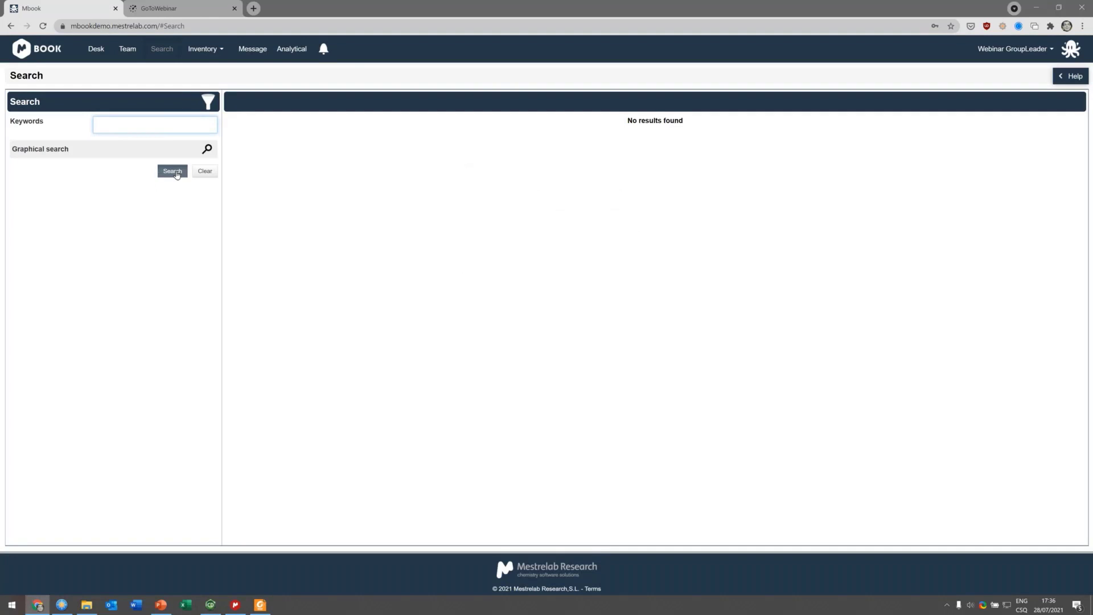
pyautogui.click(177, 174)
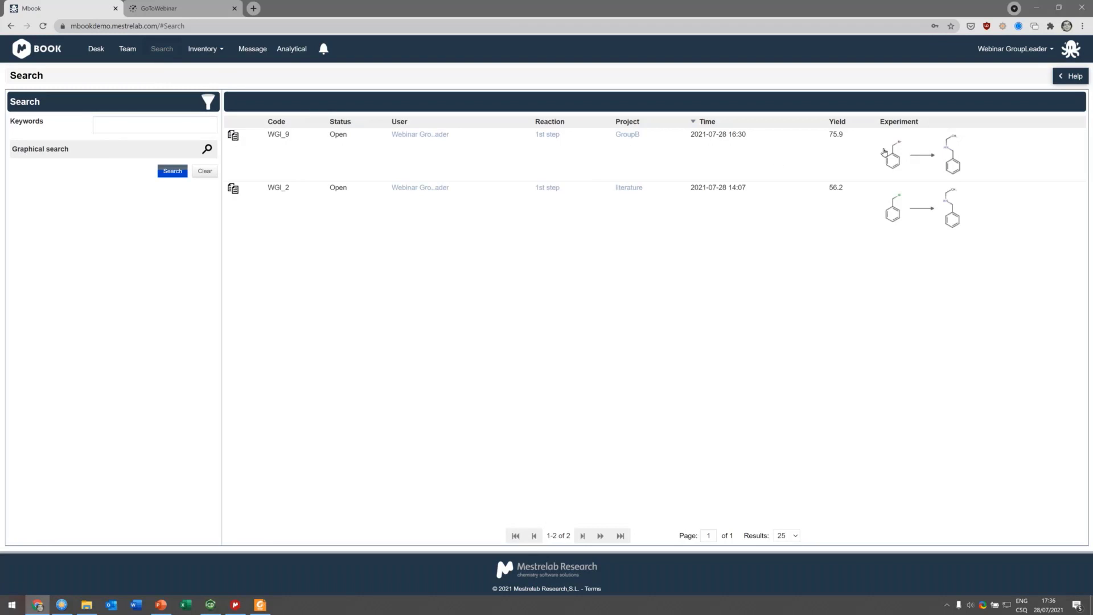
# Step: Clone experiment WGI_9 into the literature project's 1st step reaction, with clone data and a link to the original experiment
pyautogui.click(234, 138)
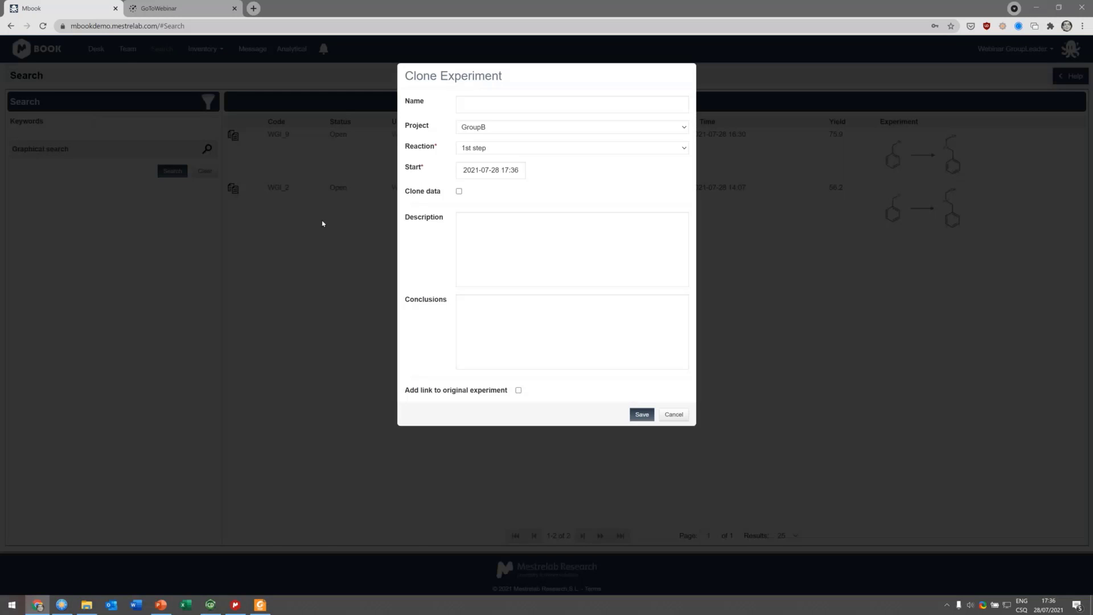
pyautogui.click(511, 128)
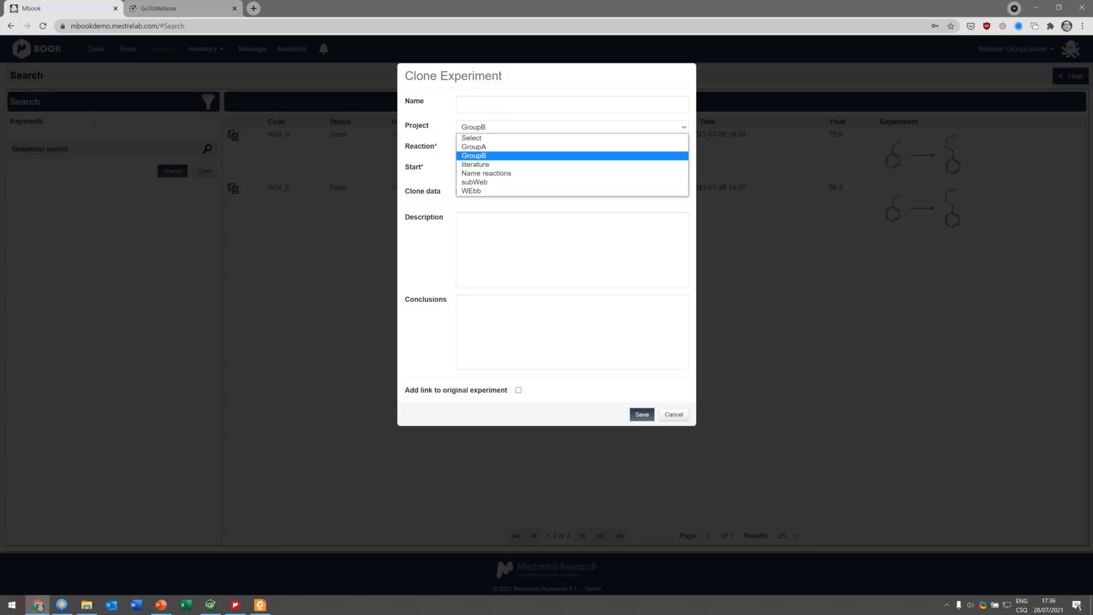
pyautogui.click(567, 93)
pyautogui.click(511, 134)
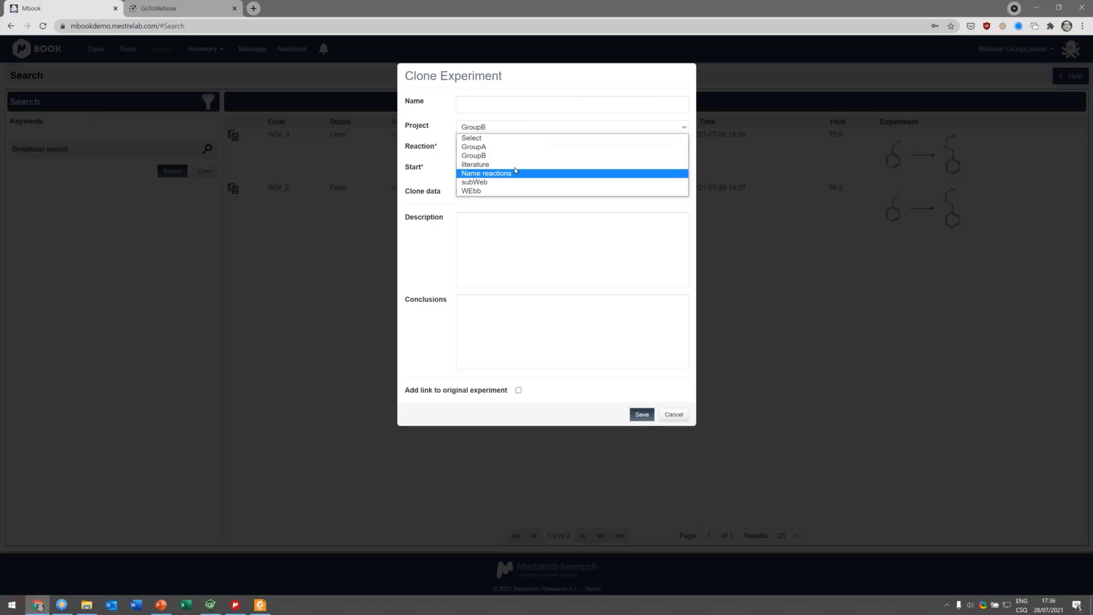
pyautogui.click(533, 164)
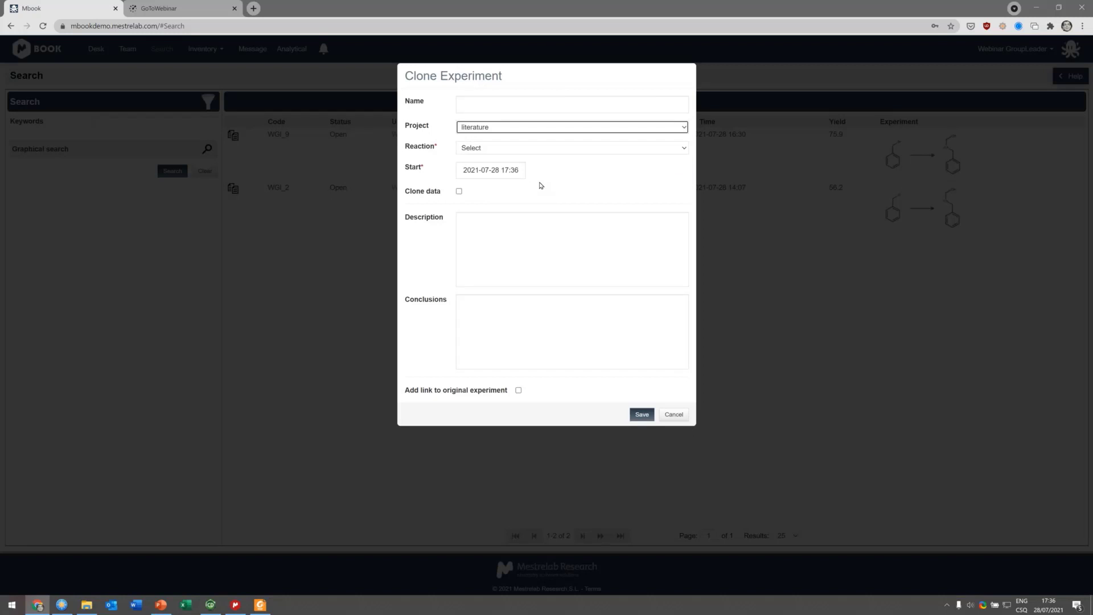
pyautogui.click(533, 149)
pyautogui.click(532, 167)
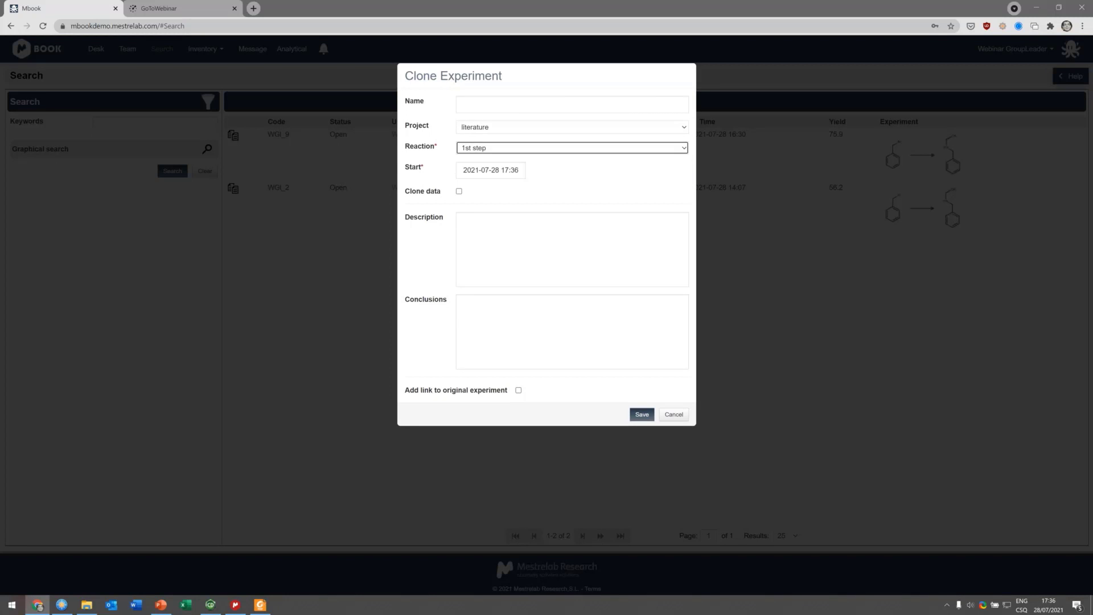
pyautogui.click(459, 191)
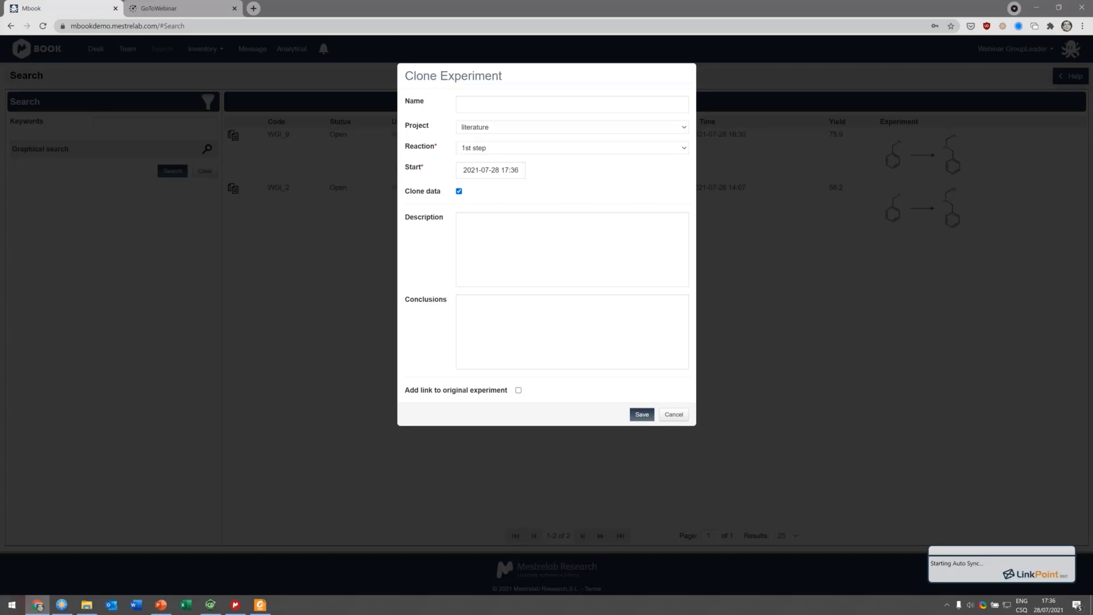
pyautogui.click(518, 390)
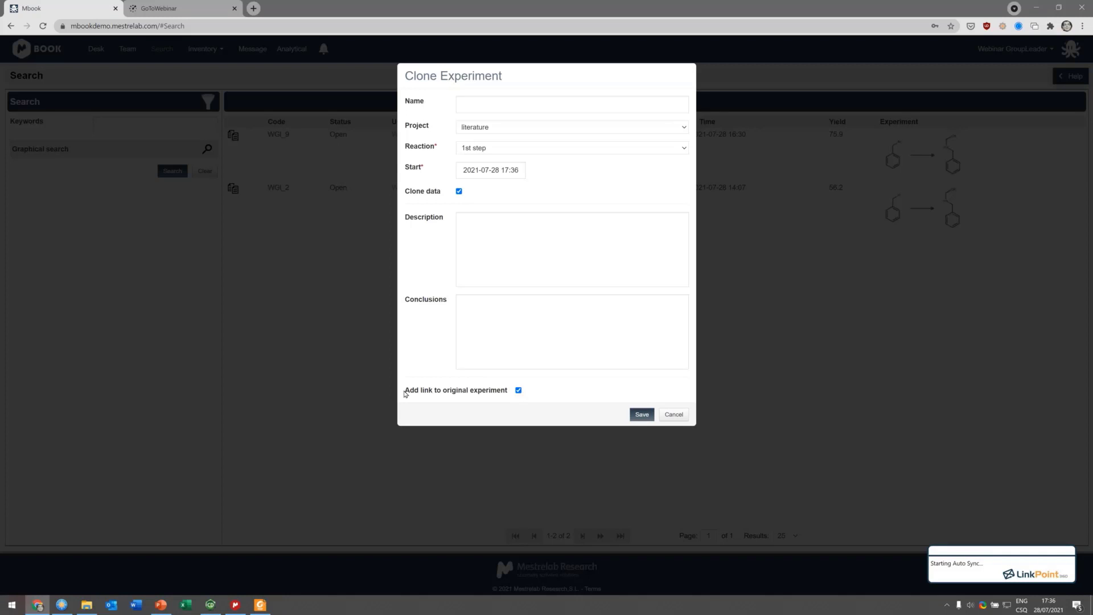
pyautogui.click(642, 414)
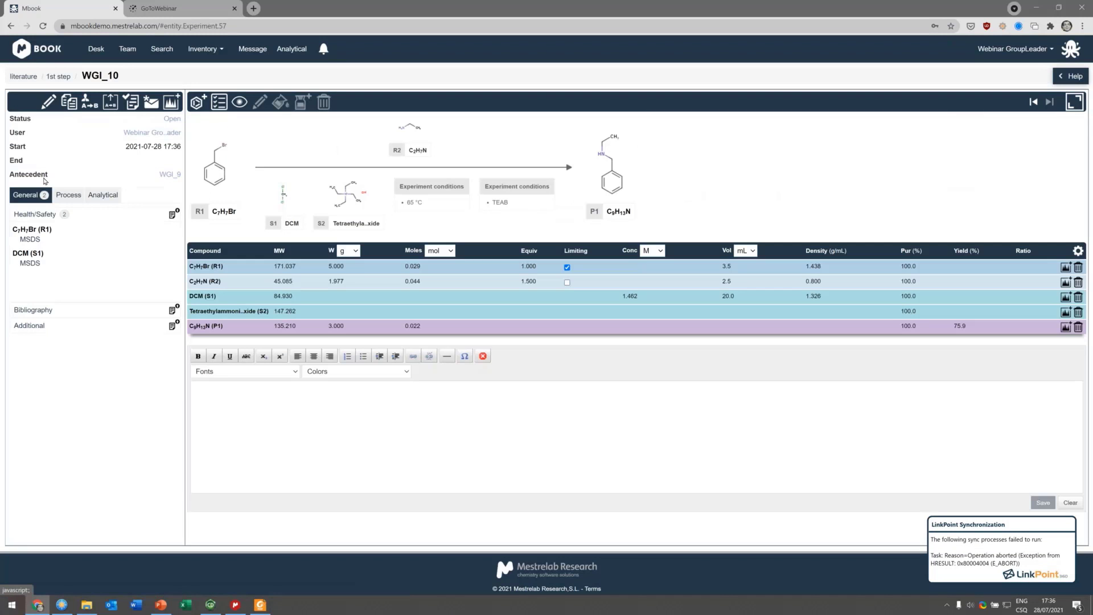
# Step: Review the experiment's Process tab and browse up through the GroupB and literature projects back to the Desk
pyautogui.moveTo(44, 181); pyautogui.dragTo(173, 182)
pyautogui.click(171, 176)
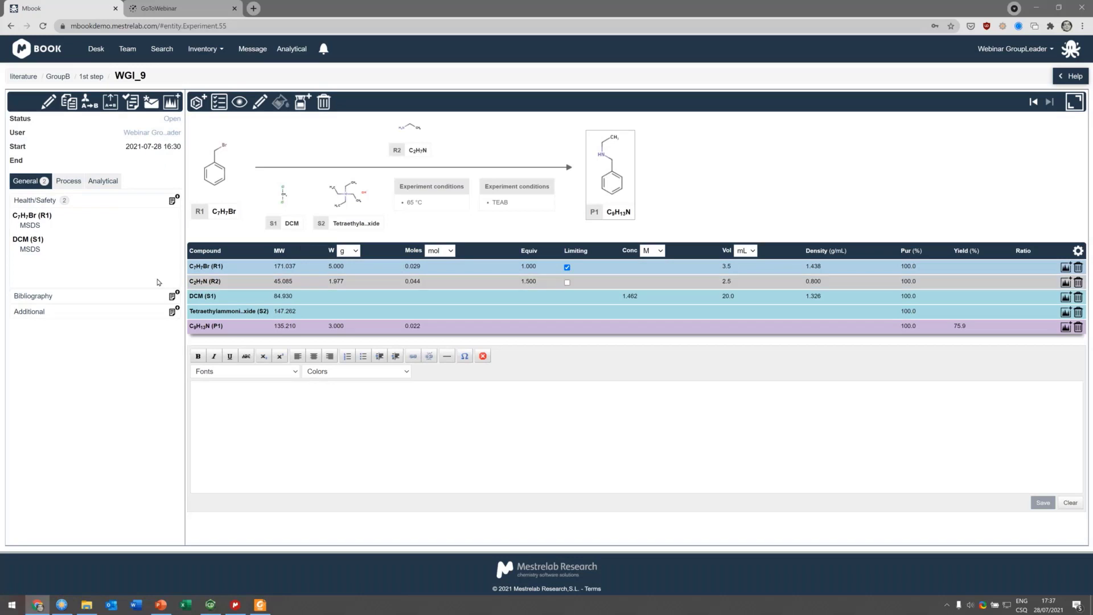
pyautogui.click(69, 181)
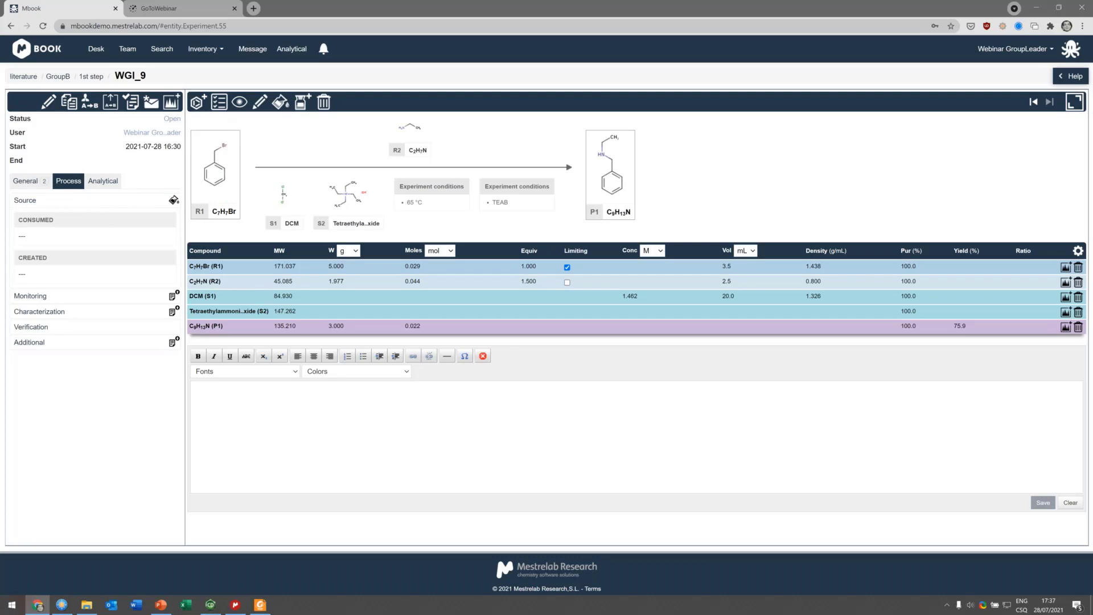
pyautogui.click(58, 76)
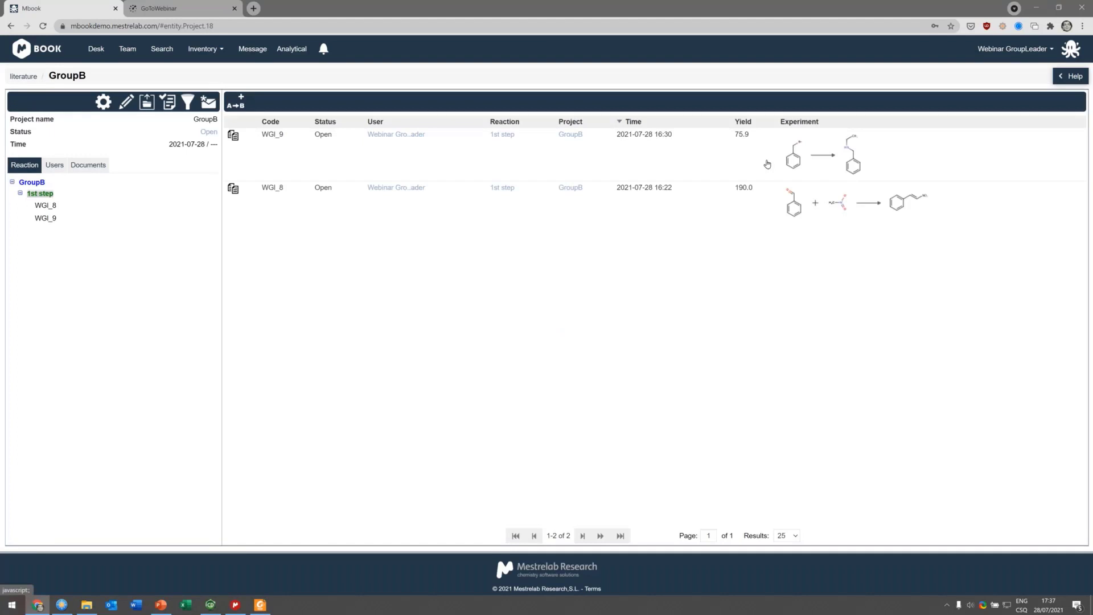
pyautogui.click(23, 77)
pyautogui.click(20, 252)
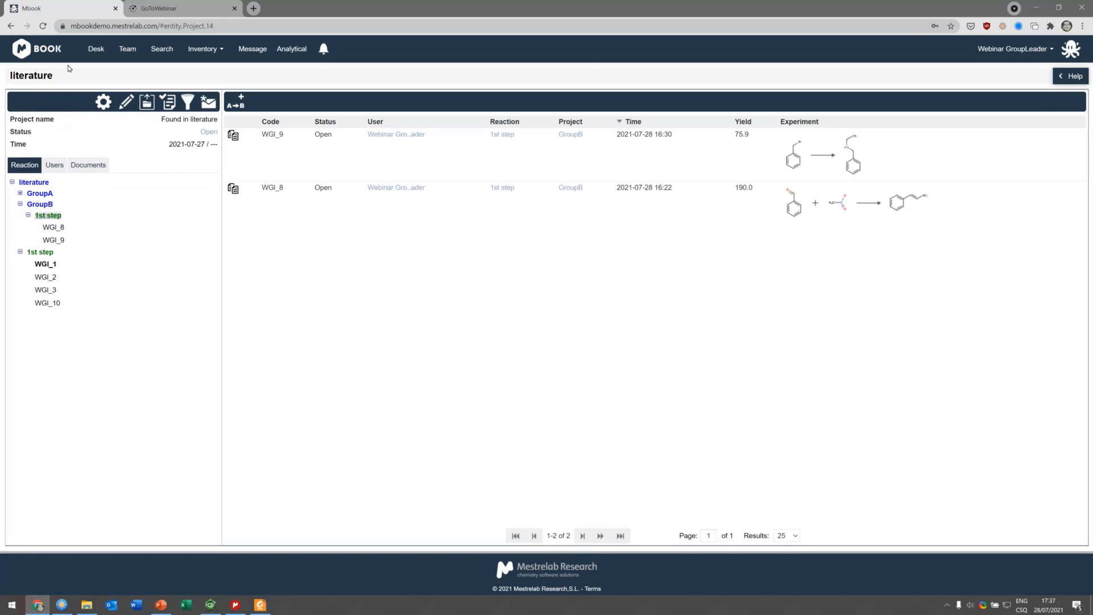
pyautogui.click(94, 50)
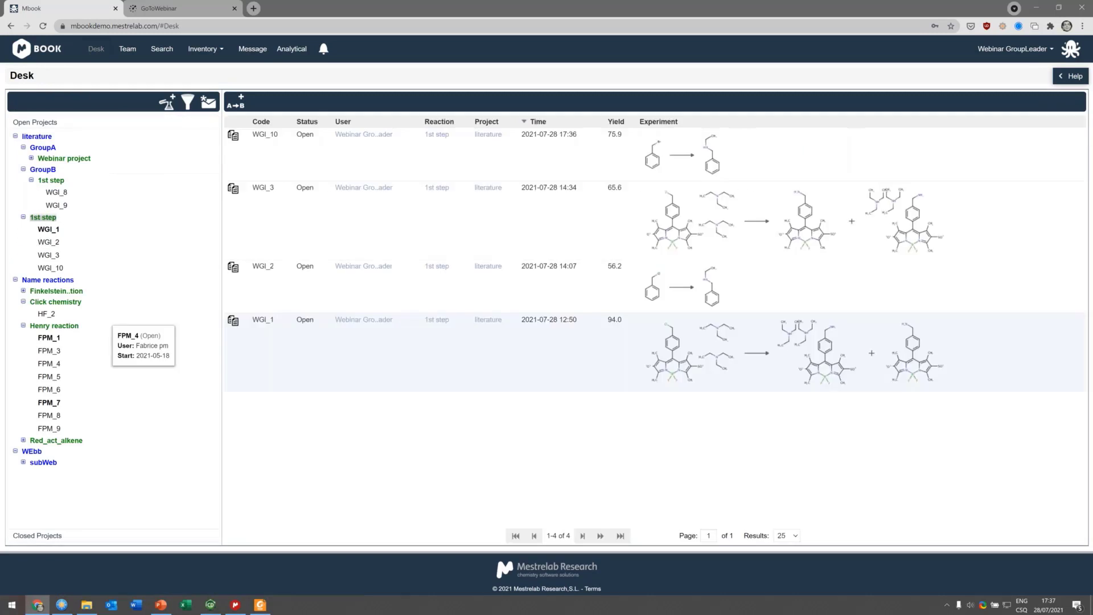
# Step: Open the signed FPM_7 Henry reaction experiment and browse back through its reaction to the Desk
pyautogui.click(49, 402)
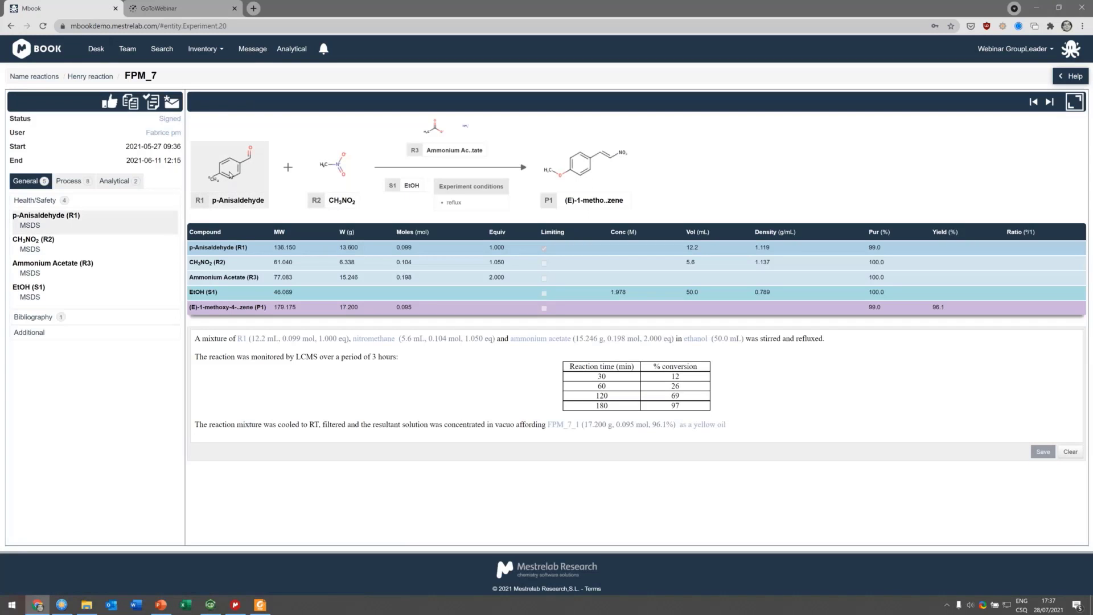
pyautogui.moveTo(29, 226)
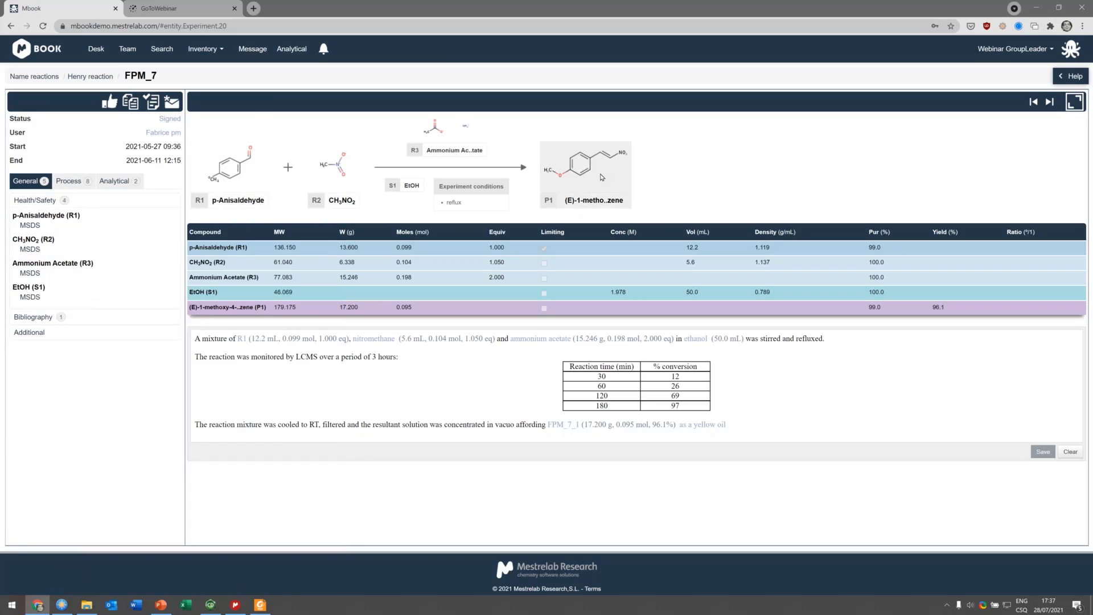
pyautogui.click(91, 76)
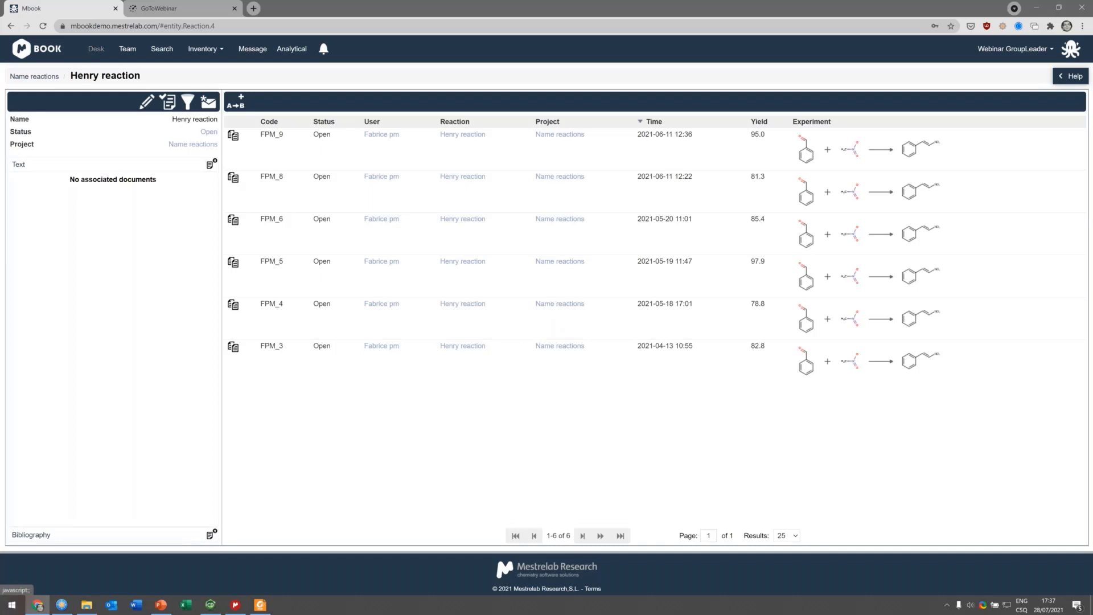
pyautogui.click(94, 52)
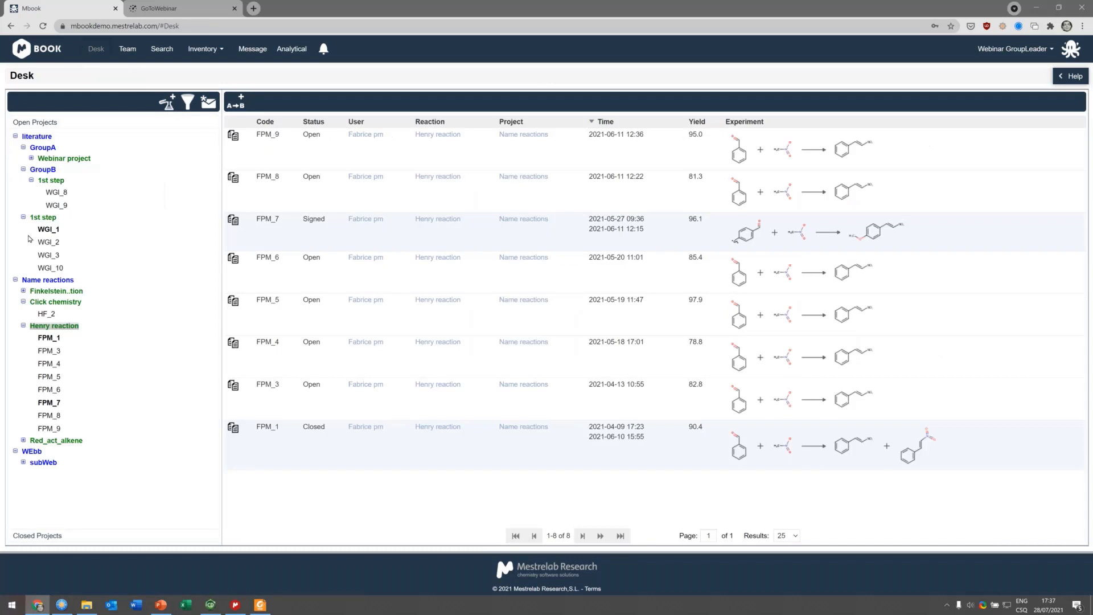
# Step: Export the GroupA project without attached documents and acknowledge the export notice
pyautogui.moveTo(56, 225)
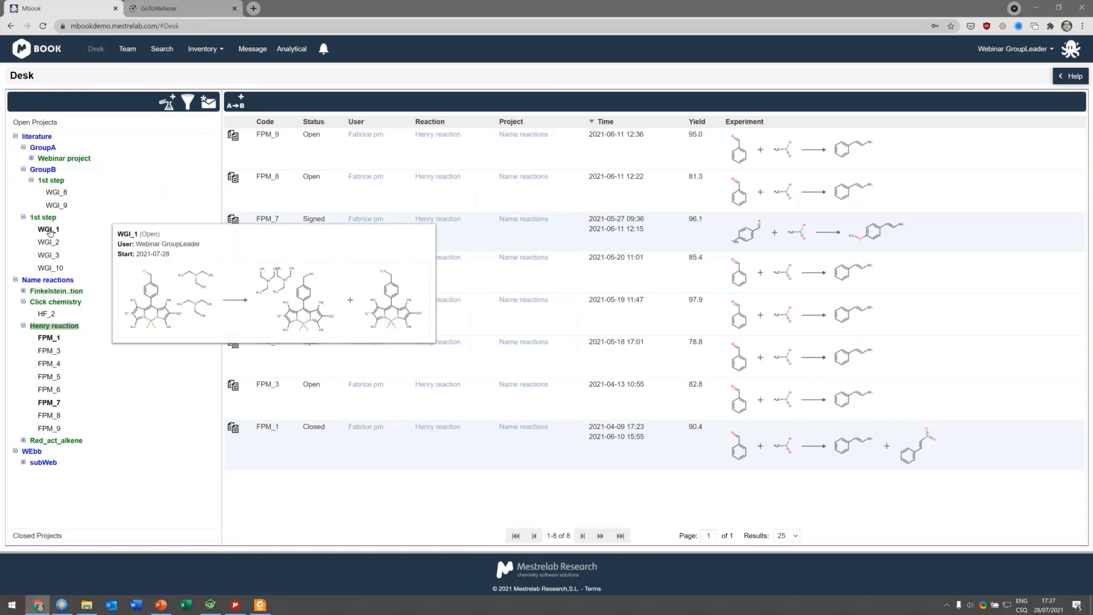
pyautogui.click(48, 149)
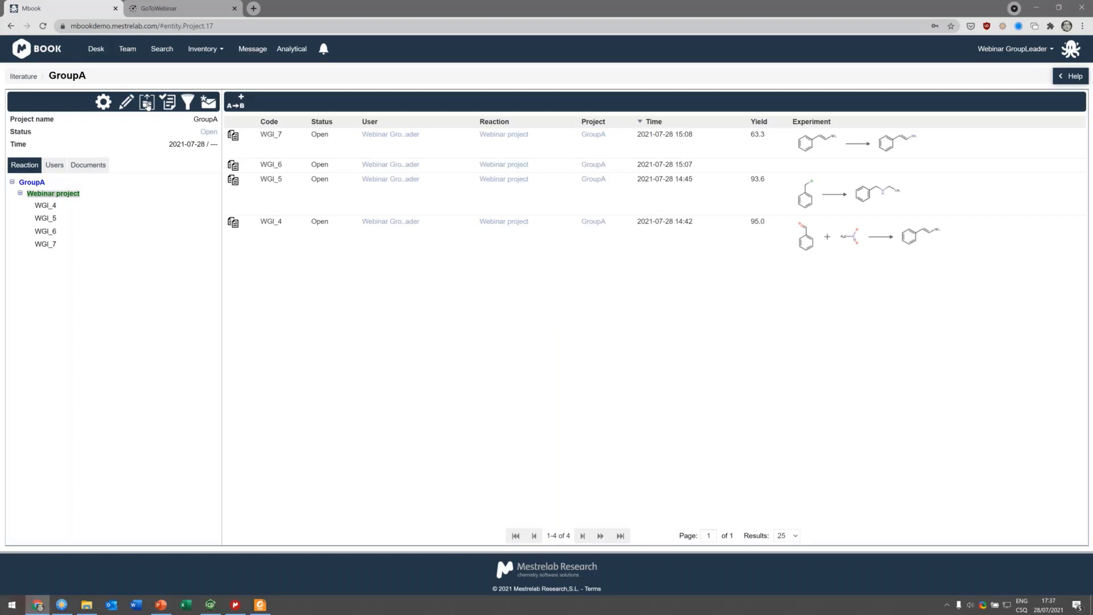
pyautogui.click(146, 104)
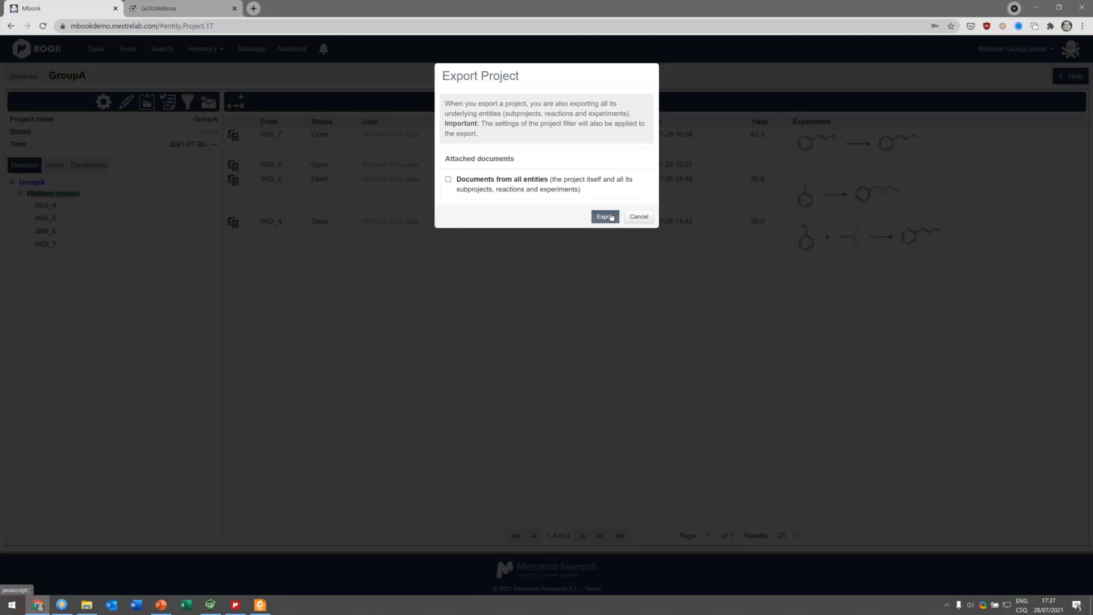
pyautogui.click(611, 217)
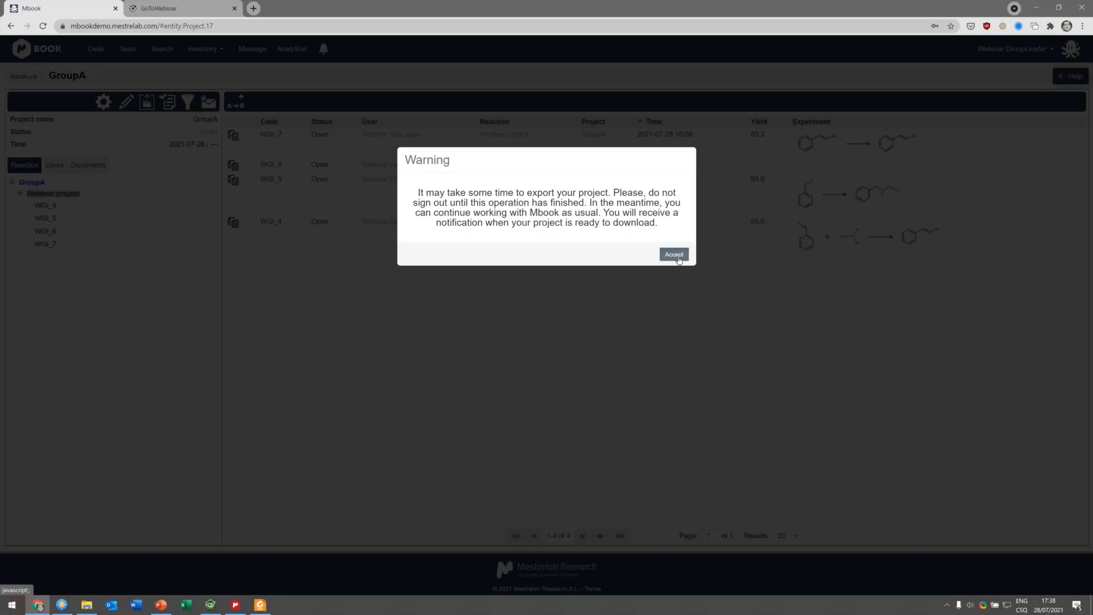
pyautogui.click(675, 256)
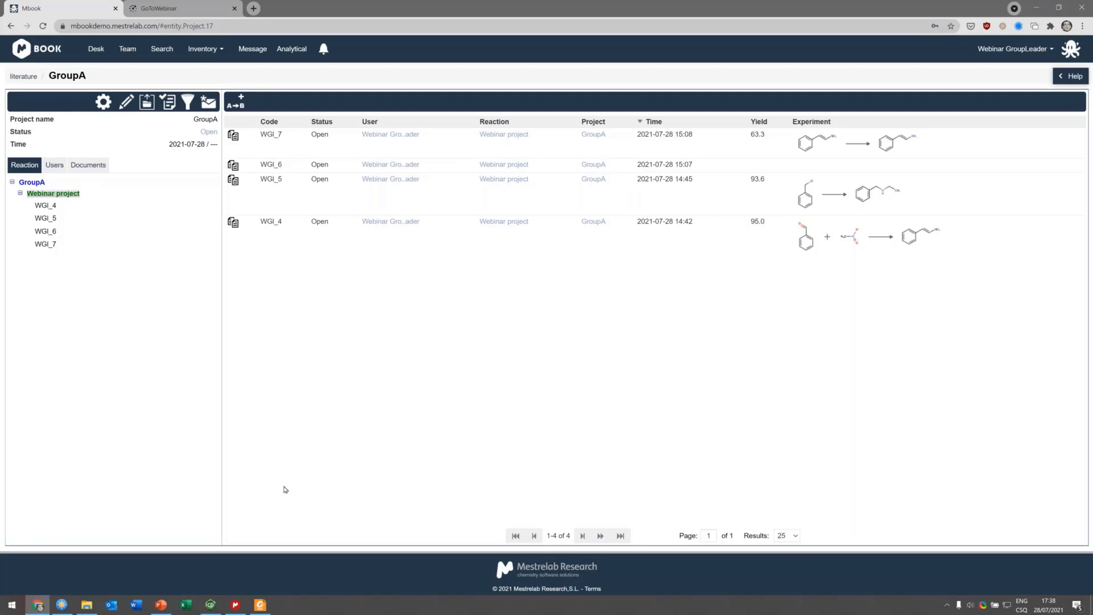
# Step: Switch to FreeCommander and browse into the Exports, GroupA and Webinarproject folders of the Mbook 3.0 webinar directory
pyautogui.click(67, 610)
pyautogui.click(646, 349)
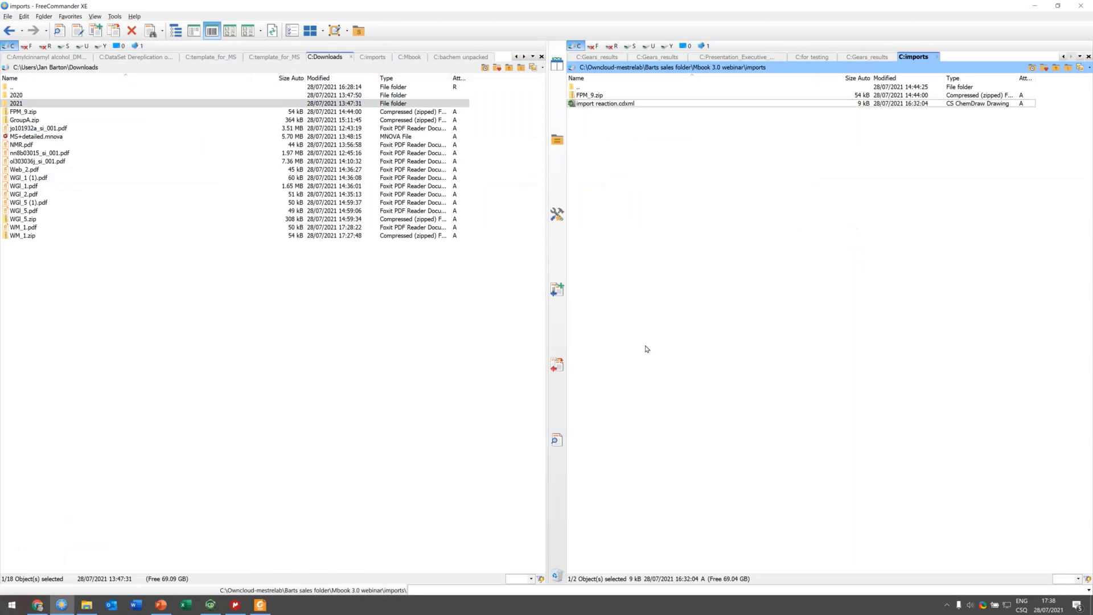
pyautogui.press('Up')
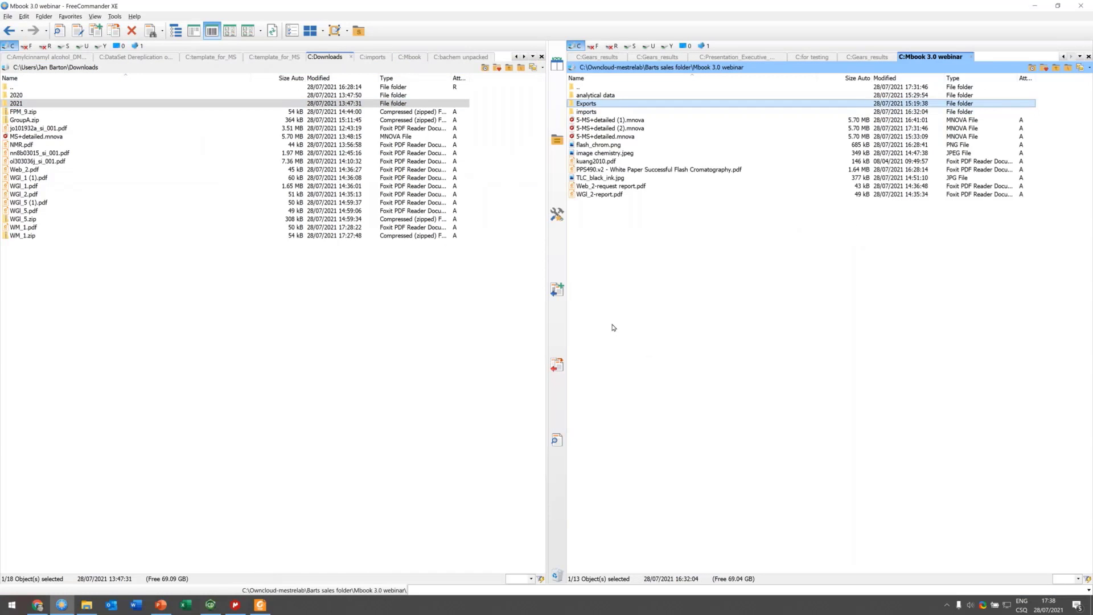
pyautogui.press('Return')
pyautogui.press('Down')
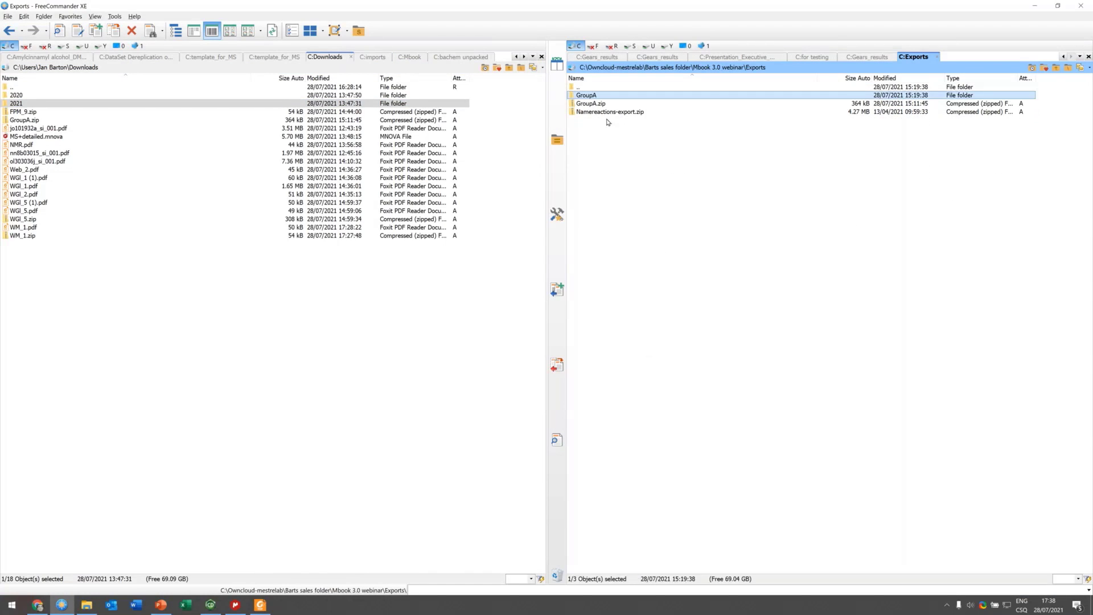
pyautogui.press('Down')
pyautogui.press('Up')
pyautogui.press('Return')
pyautogui.press('Down')
pyautogui.press('Up')
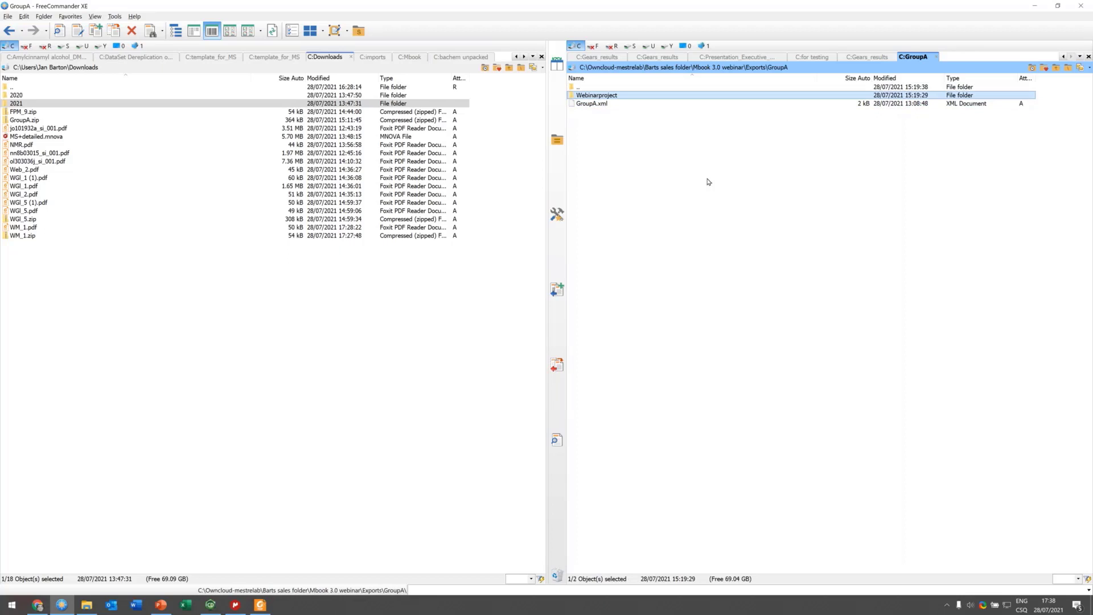
pyautogui.press('Return')
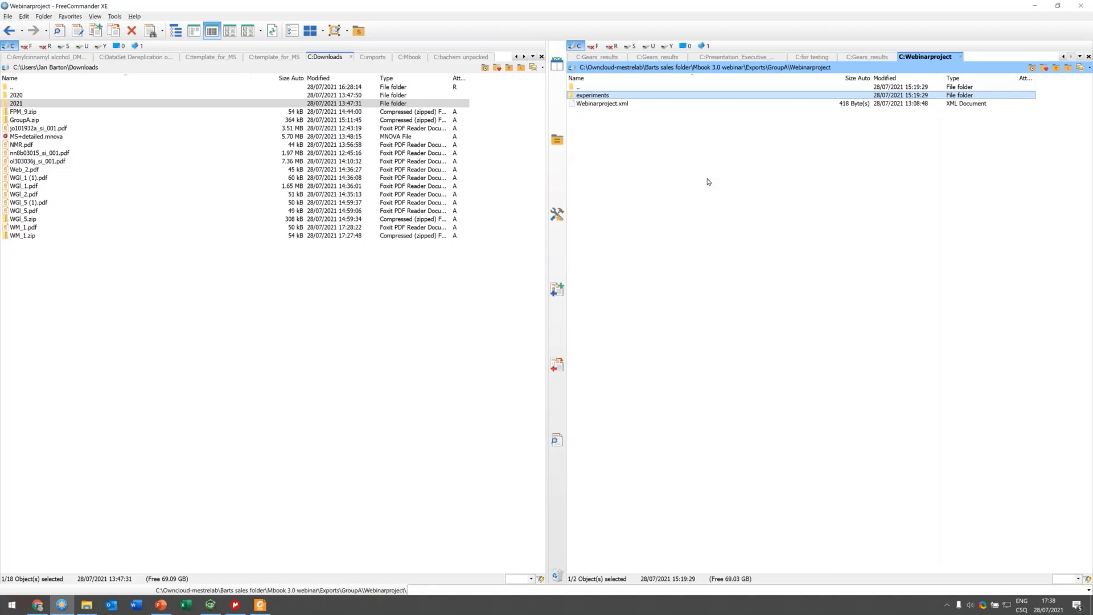
# Step: Open the experiments folder and the WGI_4.zip archive, and view the contents of the WGI_4.sdf file
pyautogui.press('Return')
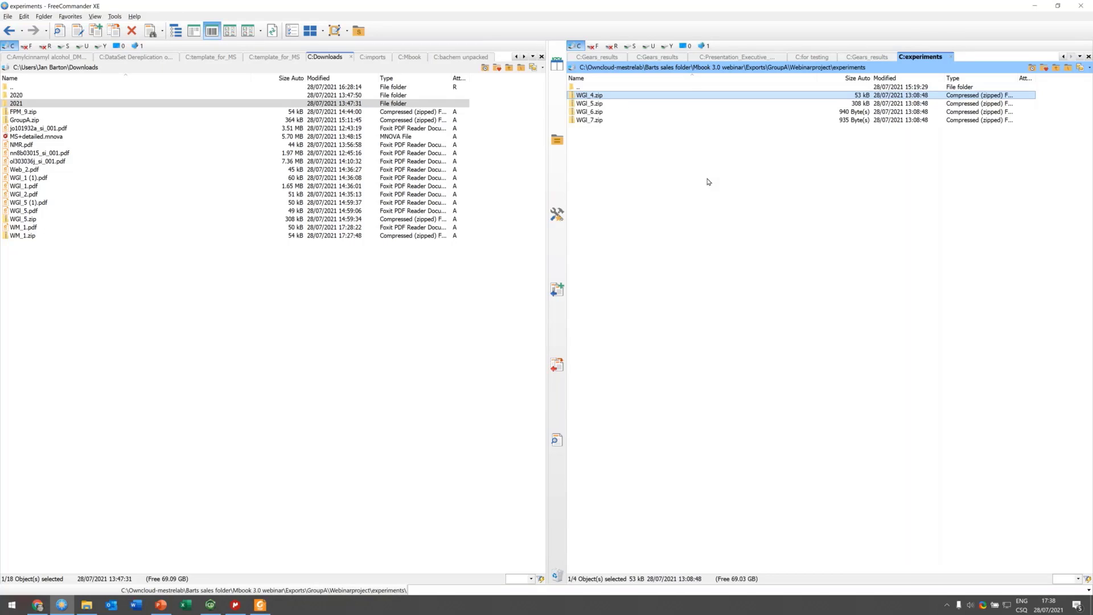
pyautogui.press('Down')
pyautogui.press('Down')
pyautogui.press('Up')
pyautogui.press('Up')
pyautogui.press('Return')
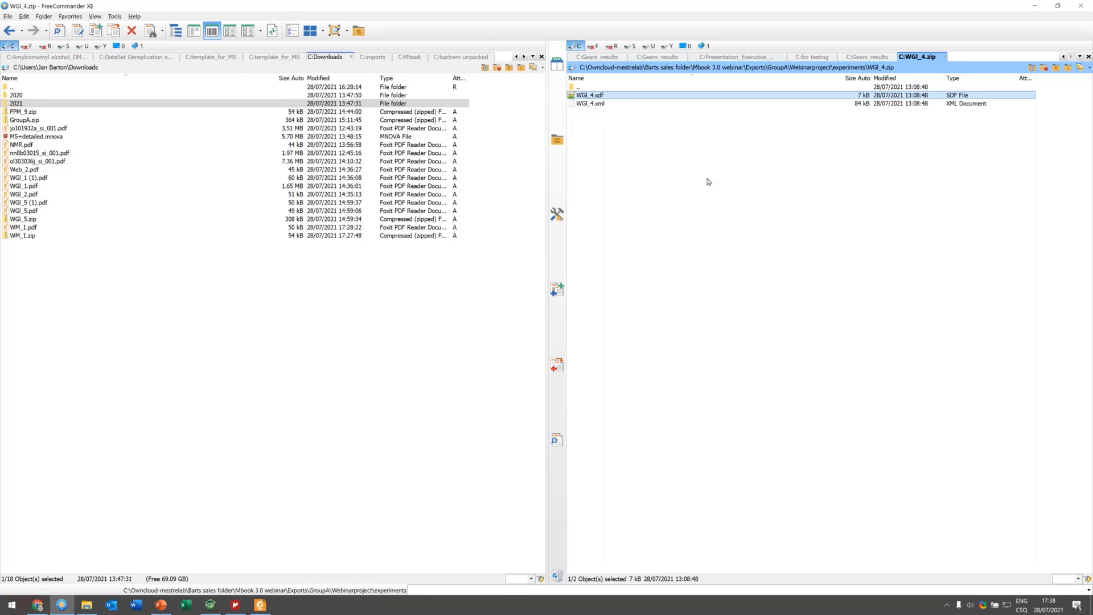
pyautogui.press('F3')
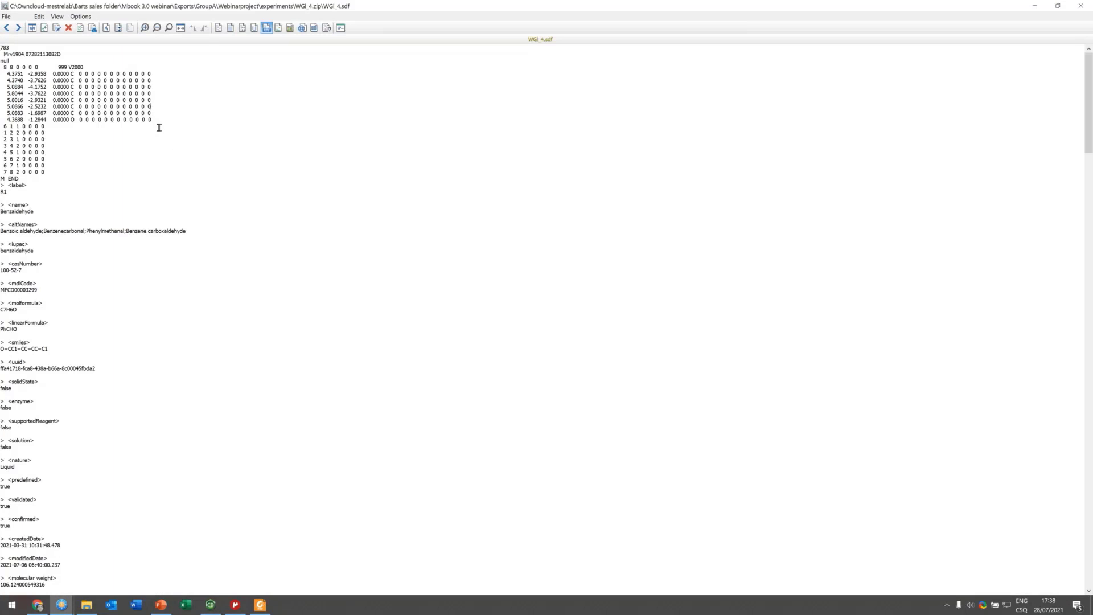
pyautogui.scroll(-7, 147, 158)
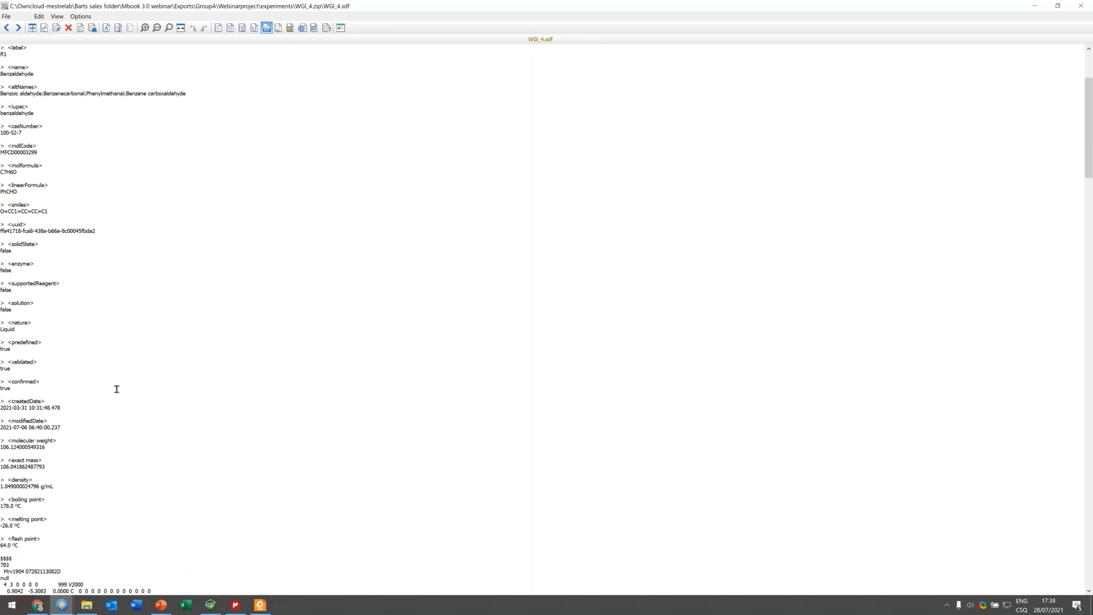
pyautogui.scroll(-6, 120, 385)
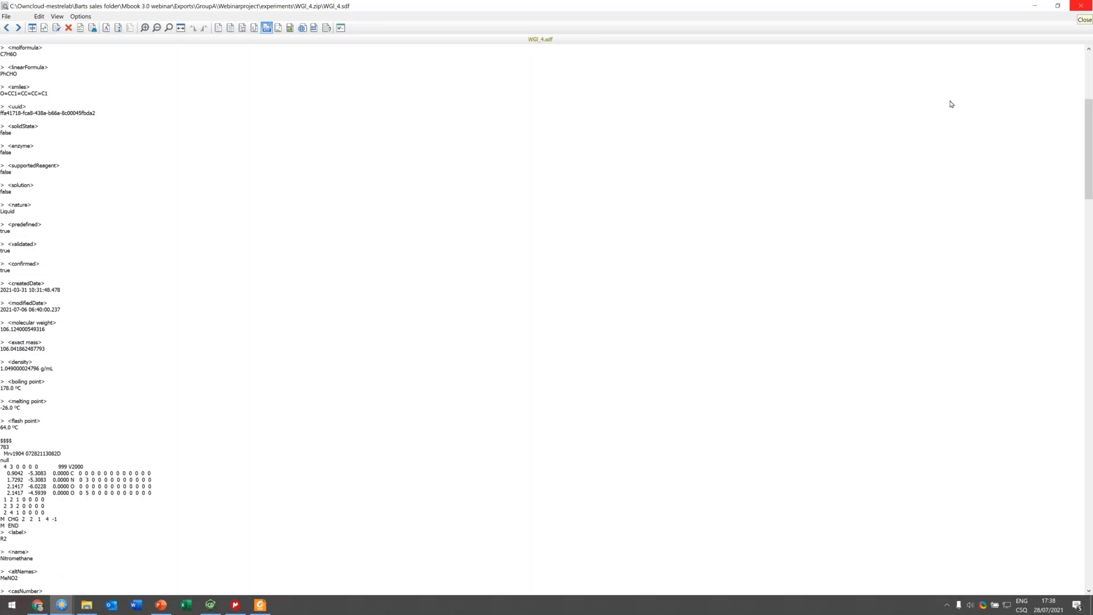
pyautogui.press('Escape')
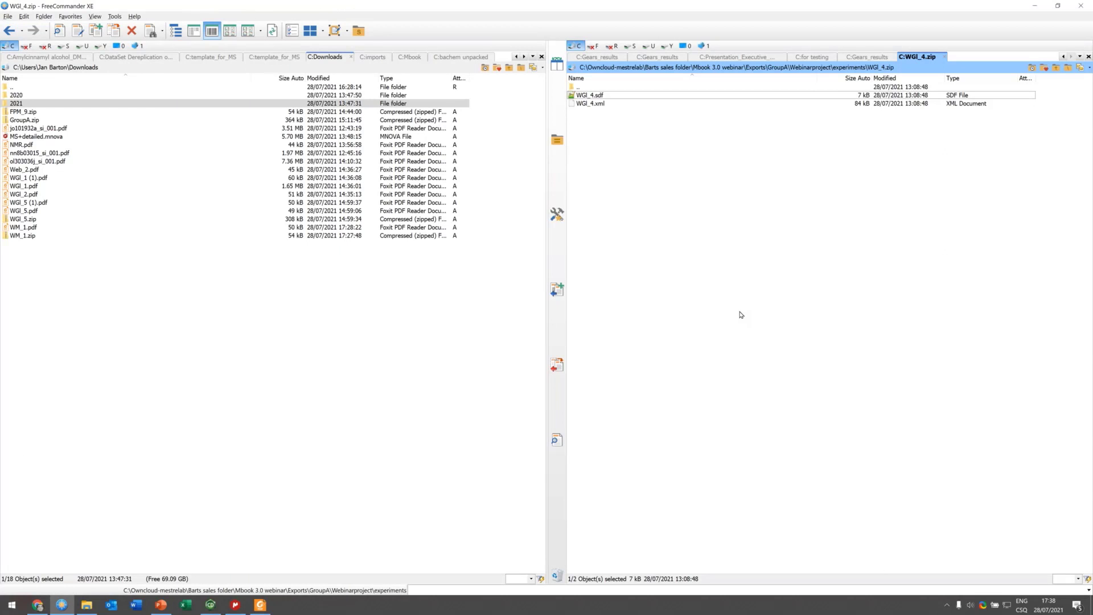
# Step: Go back up to the GroupA export folder and view the GroupA.xml project file, highlighting its settings and users
pyautogui.press('BackSpace')
pyautogui.press('BackSpace')
pyautogui.press('BackSpace')
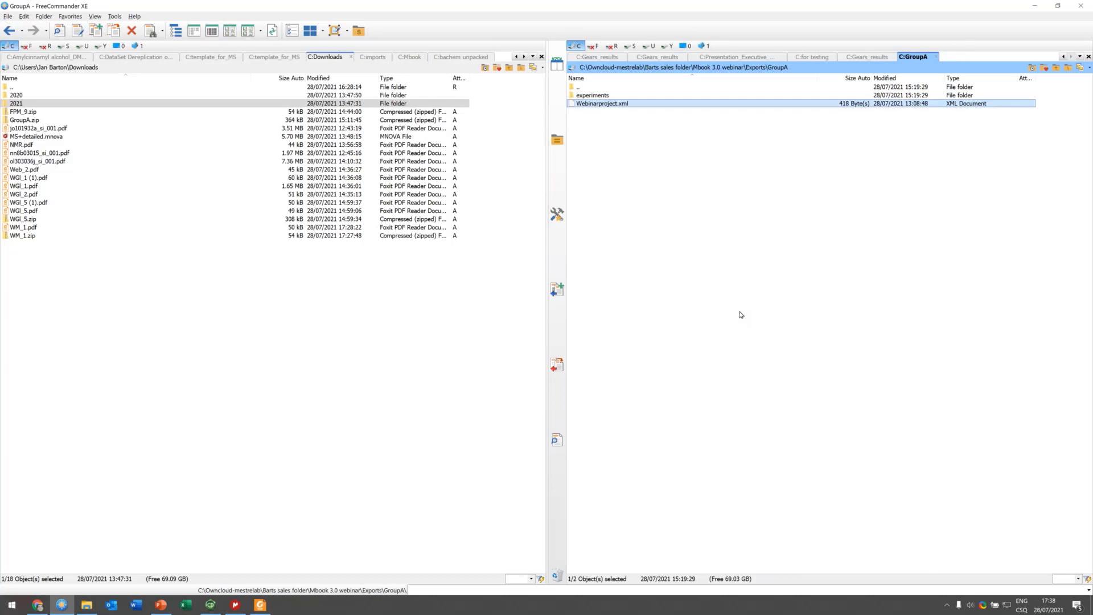
pyautogui.press('F3')
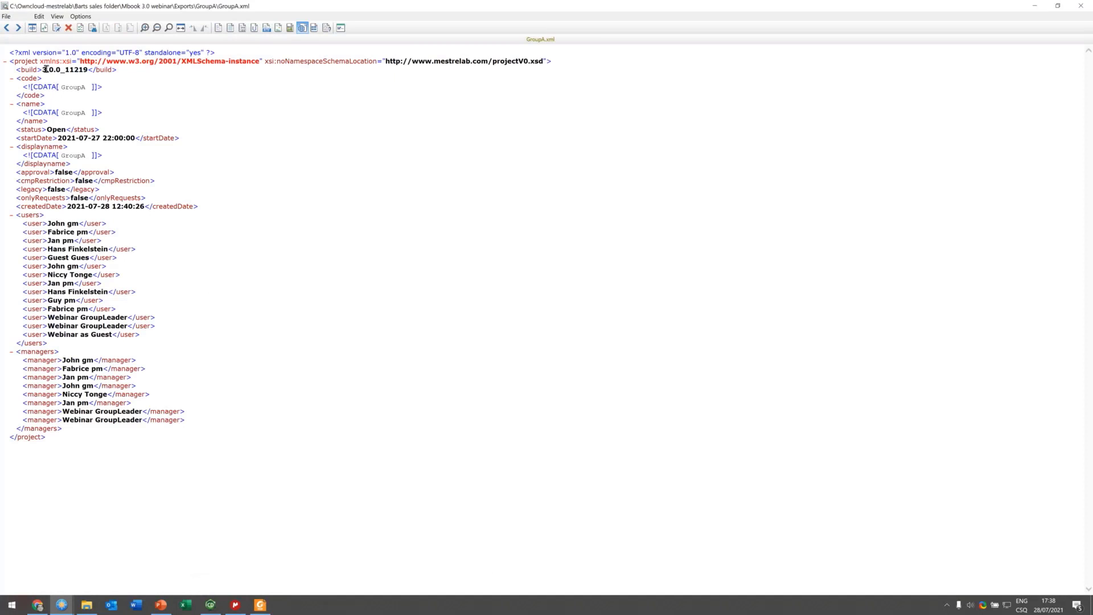
pyautogui.moveTo(25, 135); pyautogui.dragTo(179, 188)
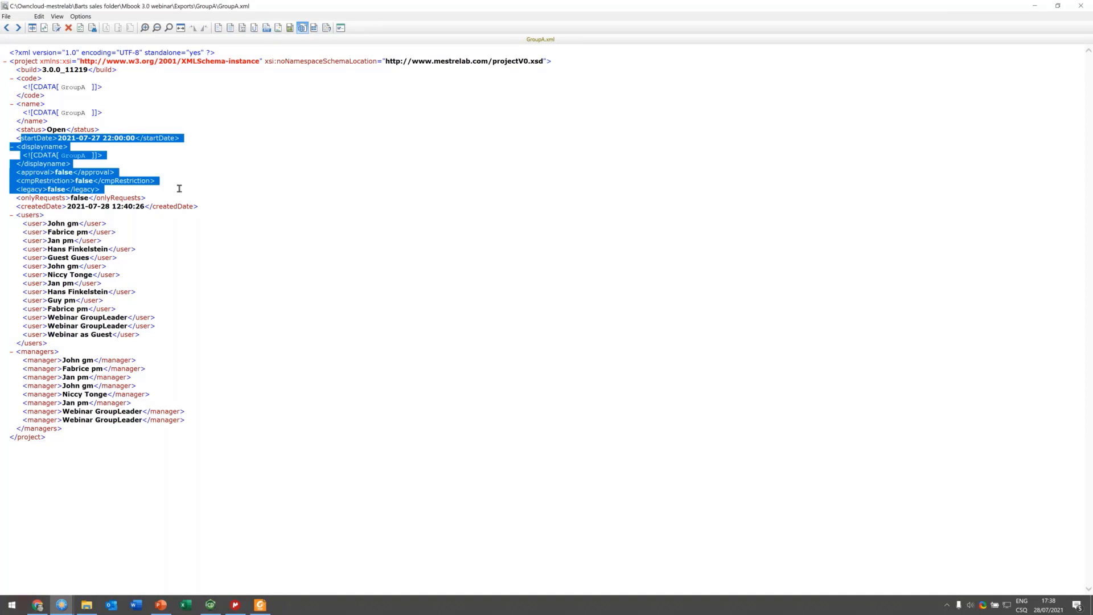
pyautogui.click(231, 200)
pyautogui.moveTo(44, 216); pyautogui.dragTo(120, 310)
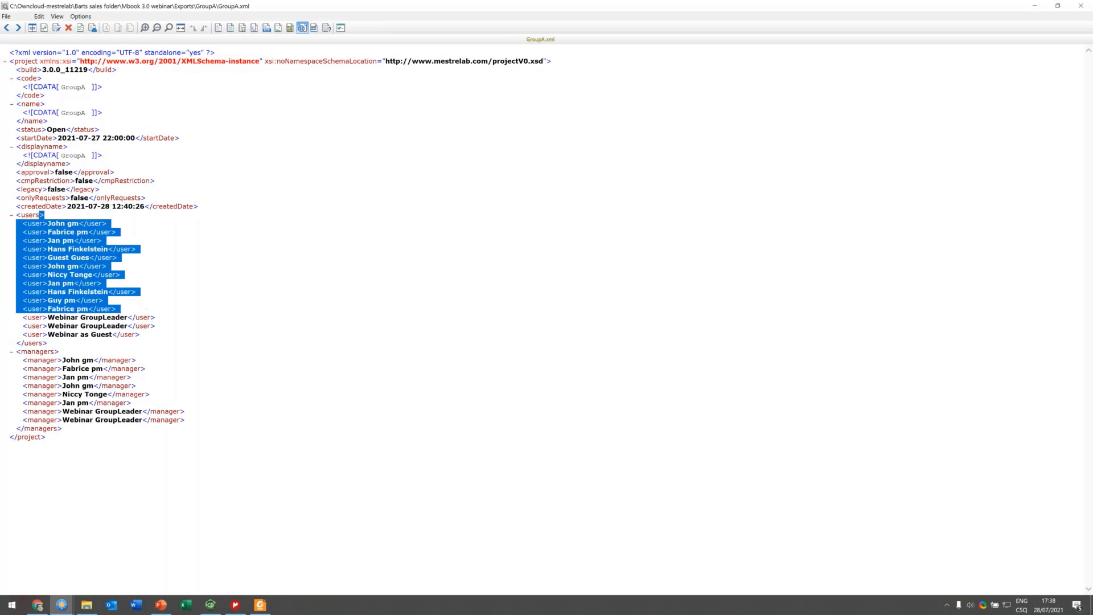
pyautogui.click(1083, 7)
# Step: Return to Mbook, download the exported GroupA project from the notification, and close the opened archive window
pyautogui.hotkey('alt', 'Tab')
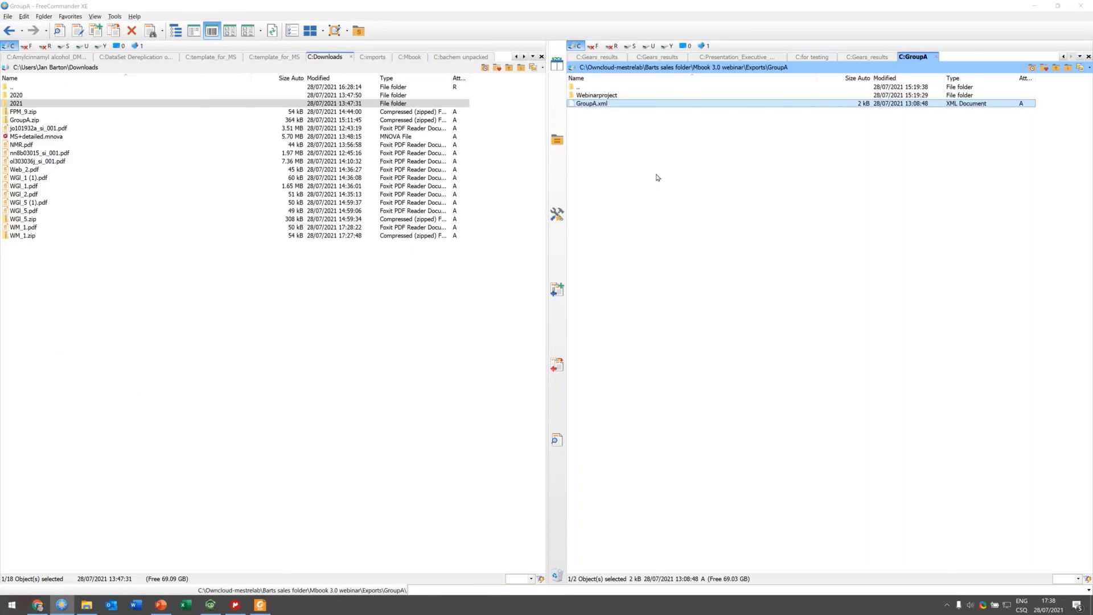
pyautogui.hotkey('alt', 'Tab')
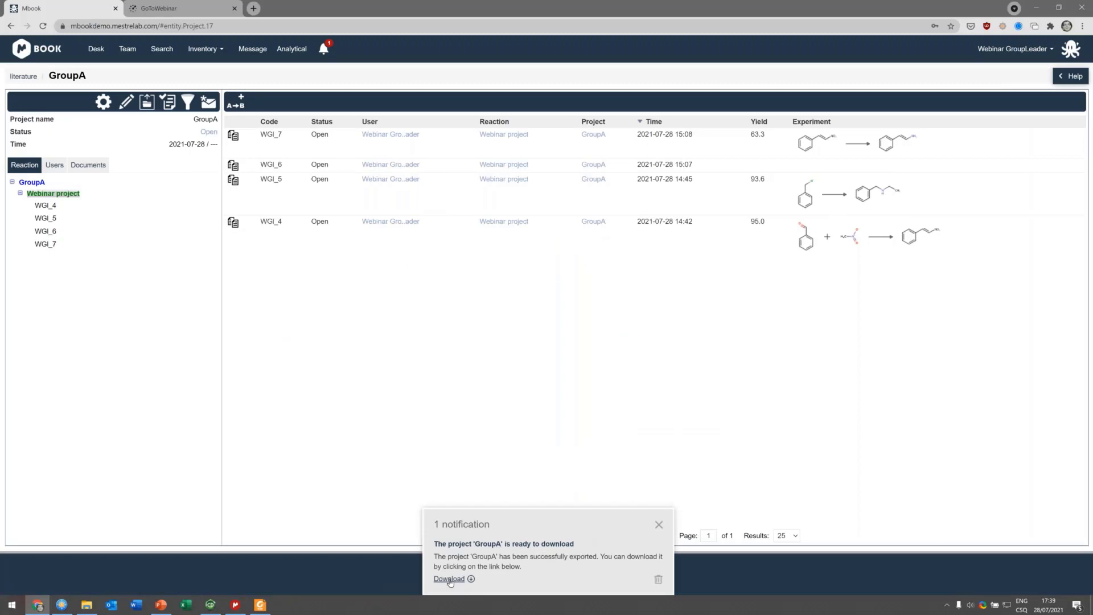
pyautogui.click(449, 579)
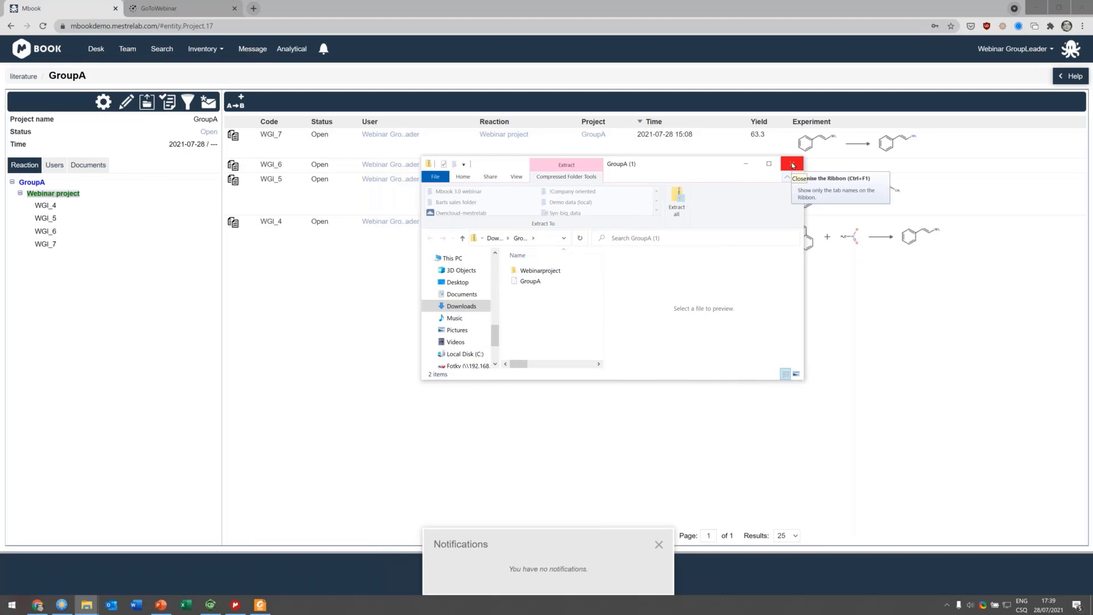
pyautogui.click(793, 165)
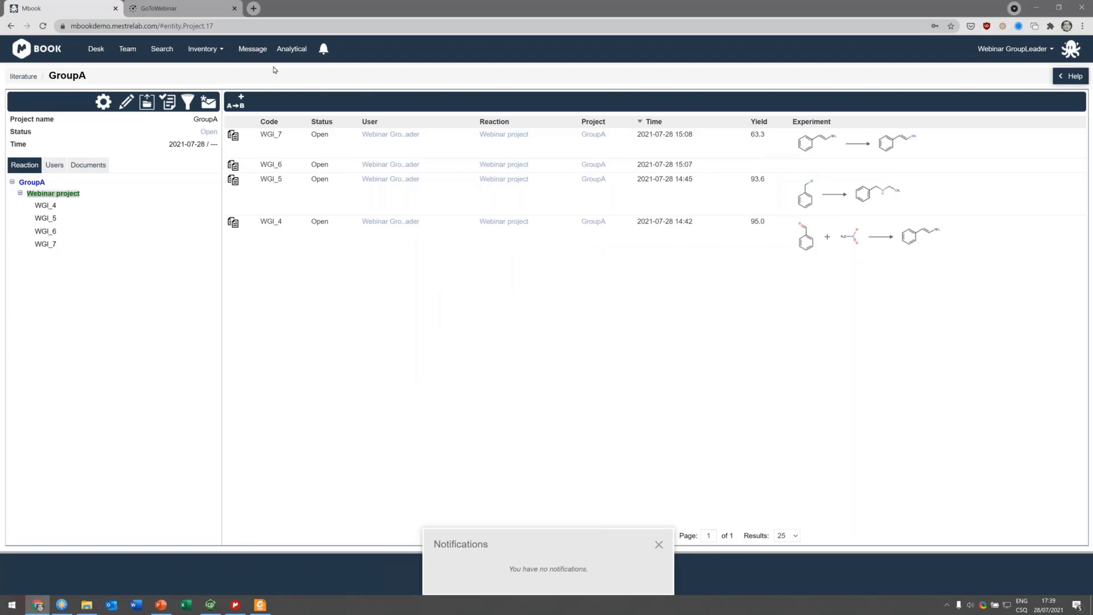
# Step: Open the Compound DB inventory and search for compounds named Palladium
pyautogui.click(222, 51)
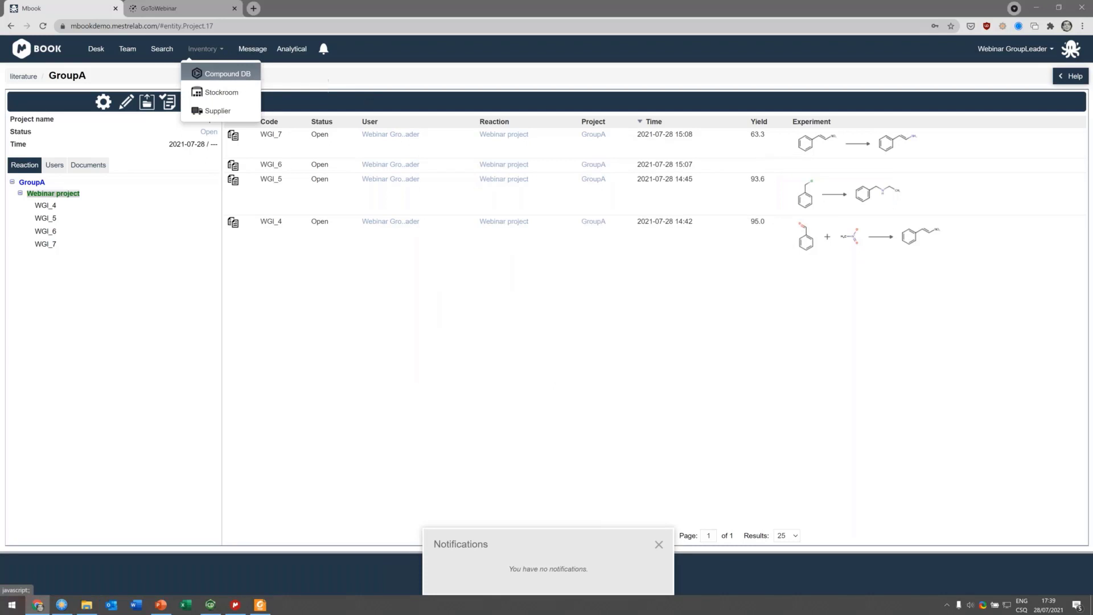
pyautogui.click(239, 75)
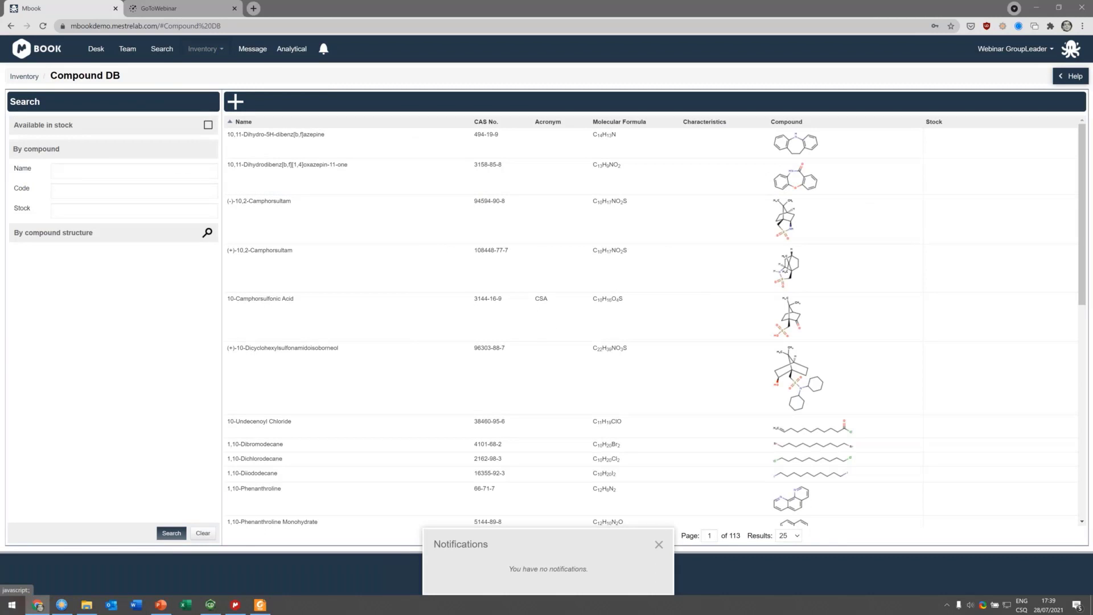
pyautogui.click(90, 170)
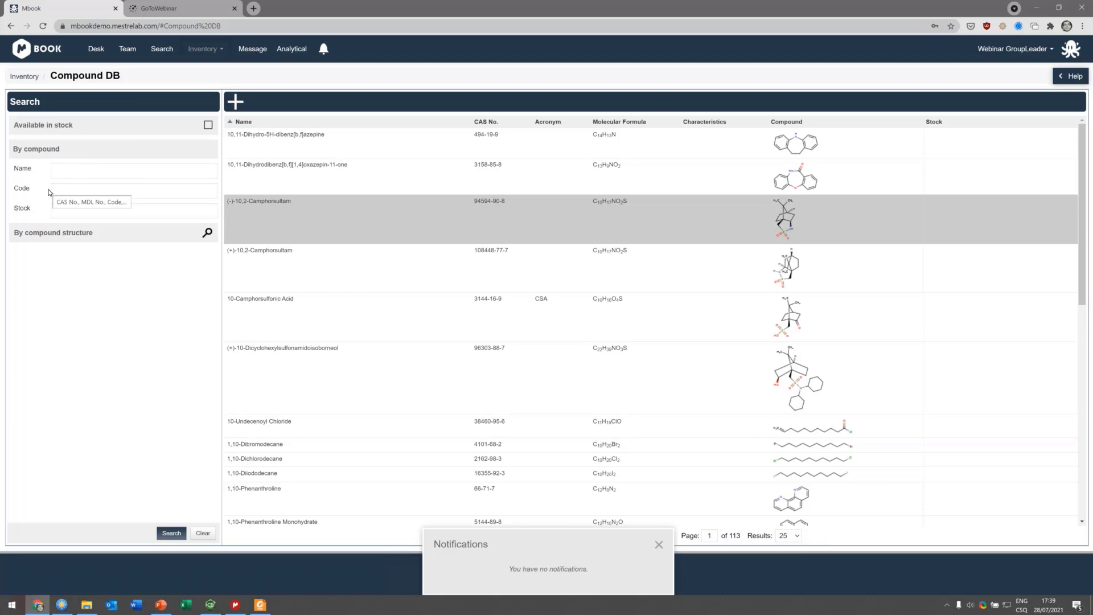
pyautogui.write('palaladdi')
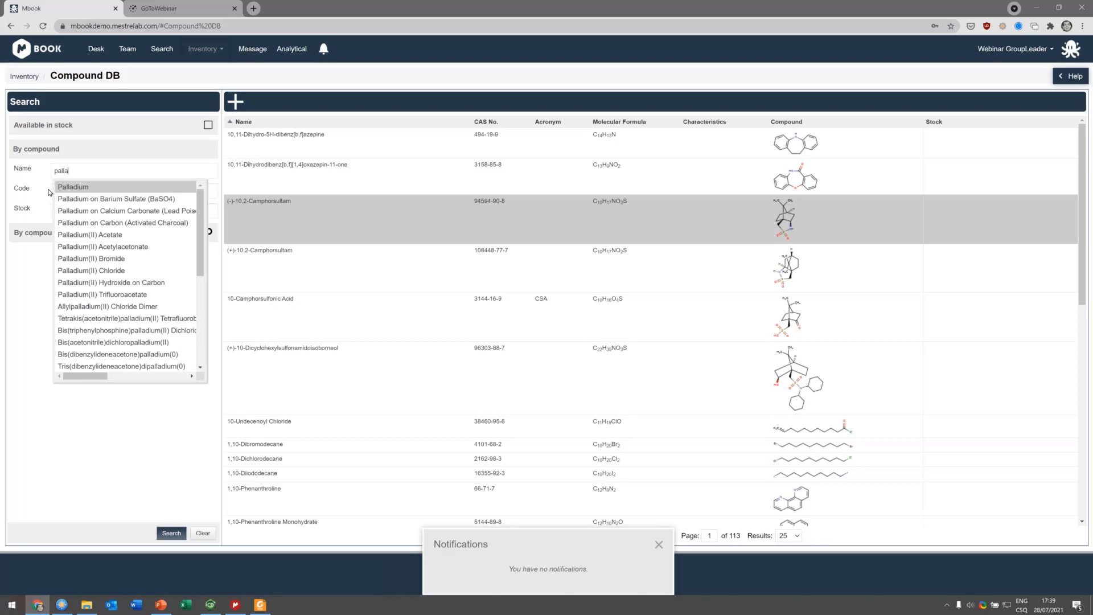
pyautogui.press('BackSpace')
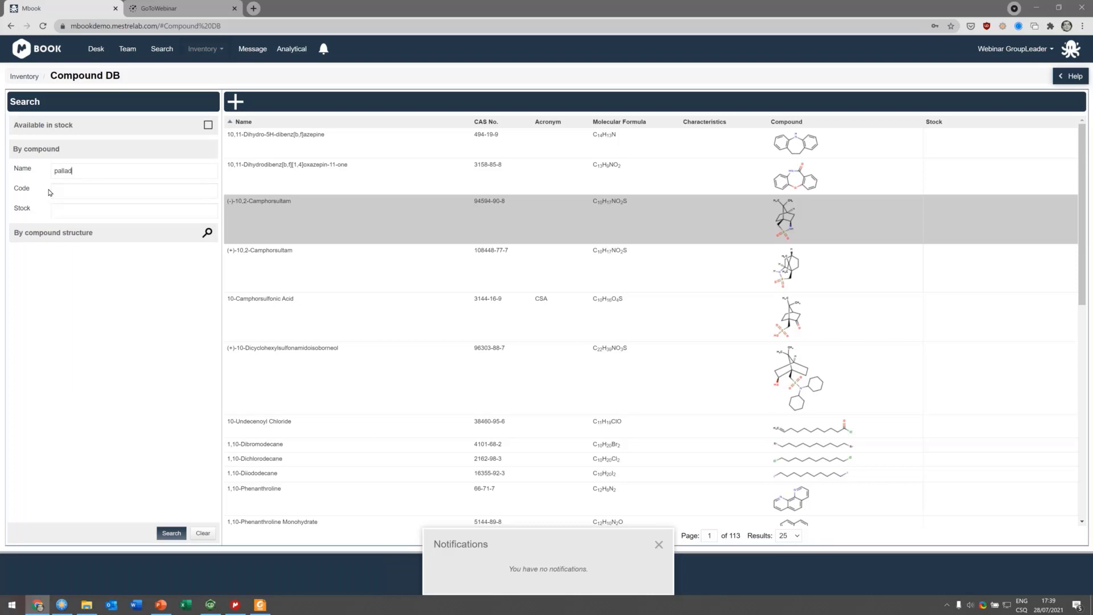
pyautogui.press('Return')
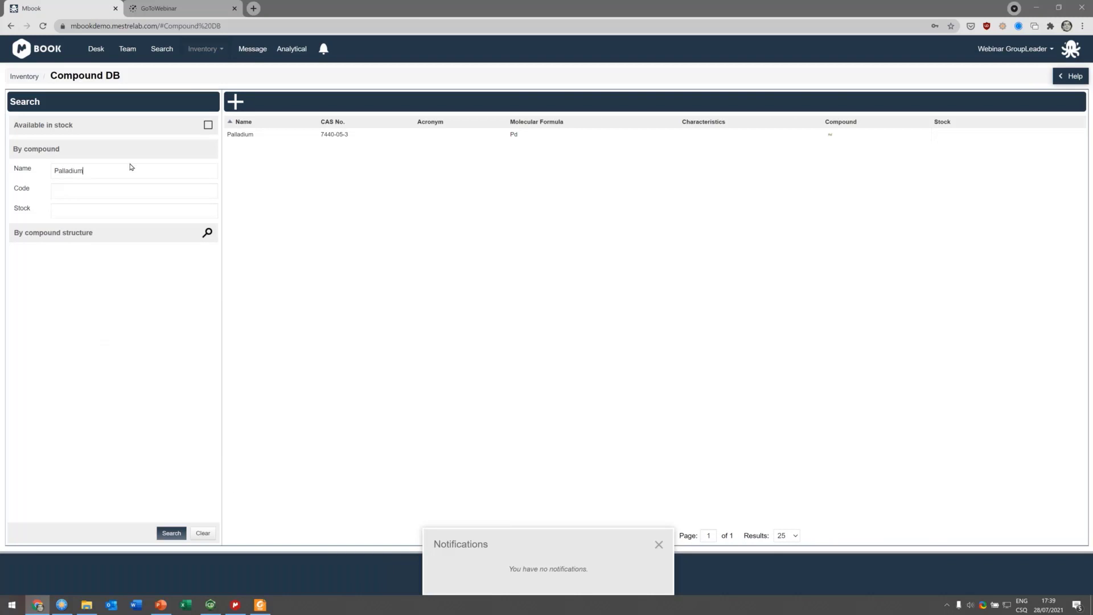
# Step: Shorten the compound name search to Pallad and run the search again
pyautogui.press('BackSpace')
pyautogui.press('BackSpace')
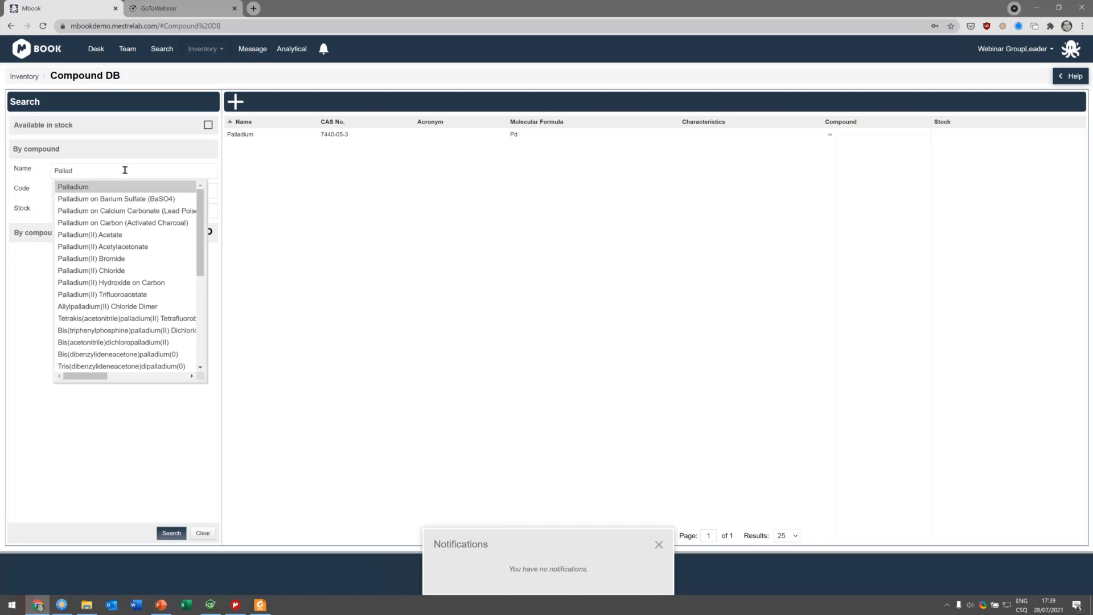
pyautogui.click(22, 375)
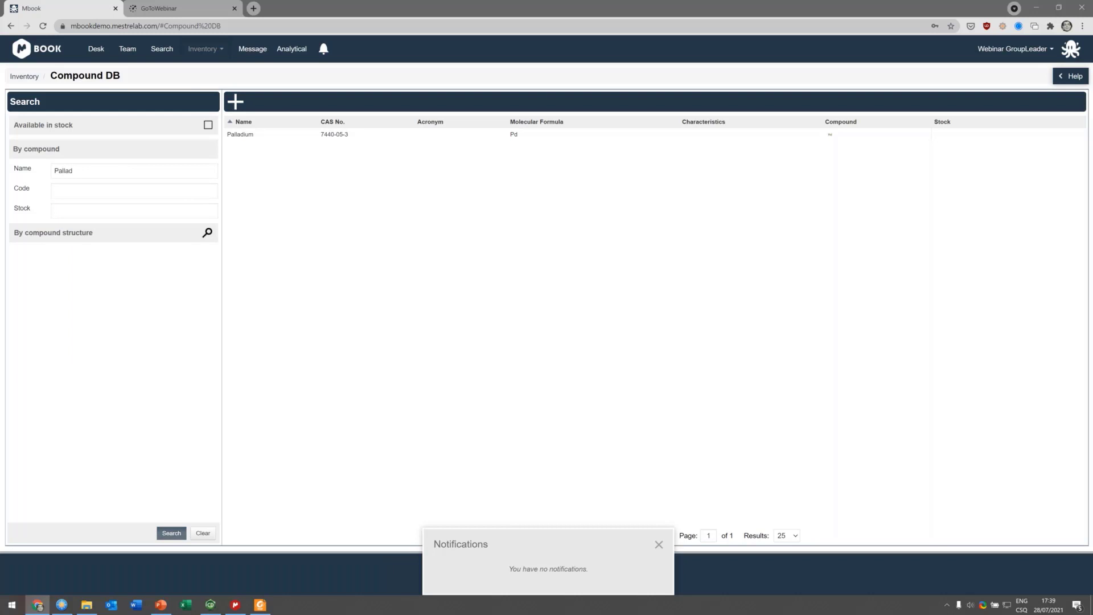
pyautogui.click(171, 533)
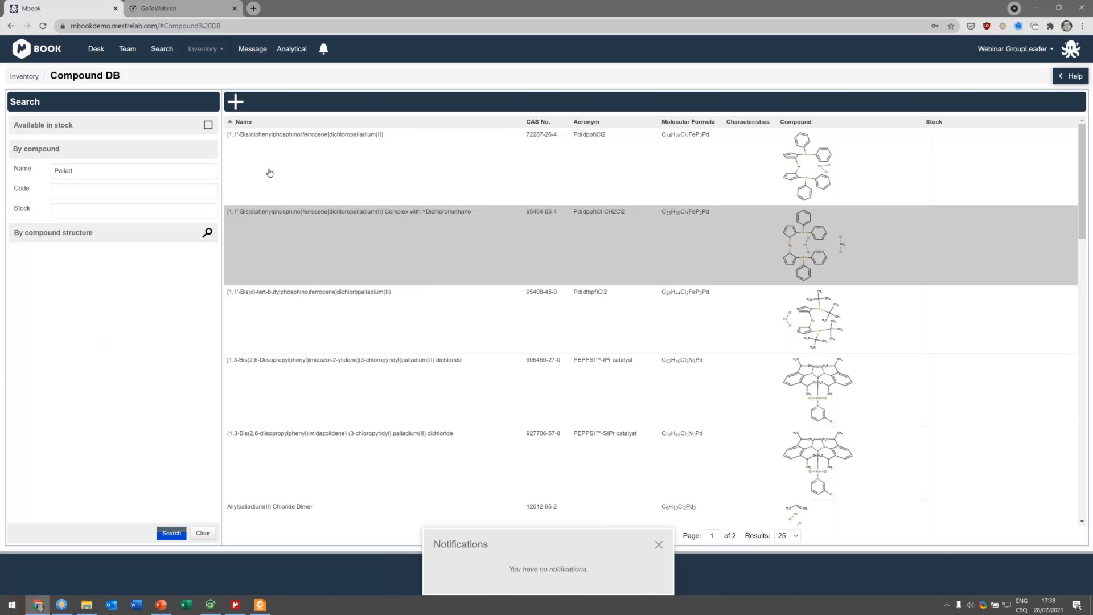
# Step: Restrict the Pallad compound search to compounds available in stock
pyautogui.scroll(-5, 462, 299)
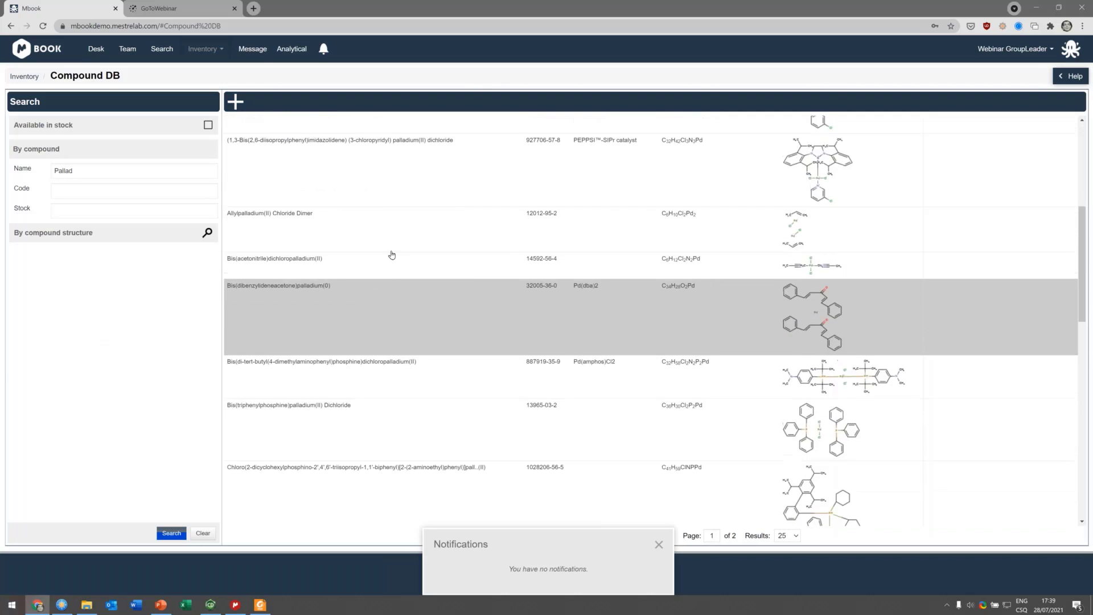
pyautogui.scroll(5, 391, 247)
pyautogui.click(207, 125)
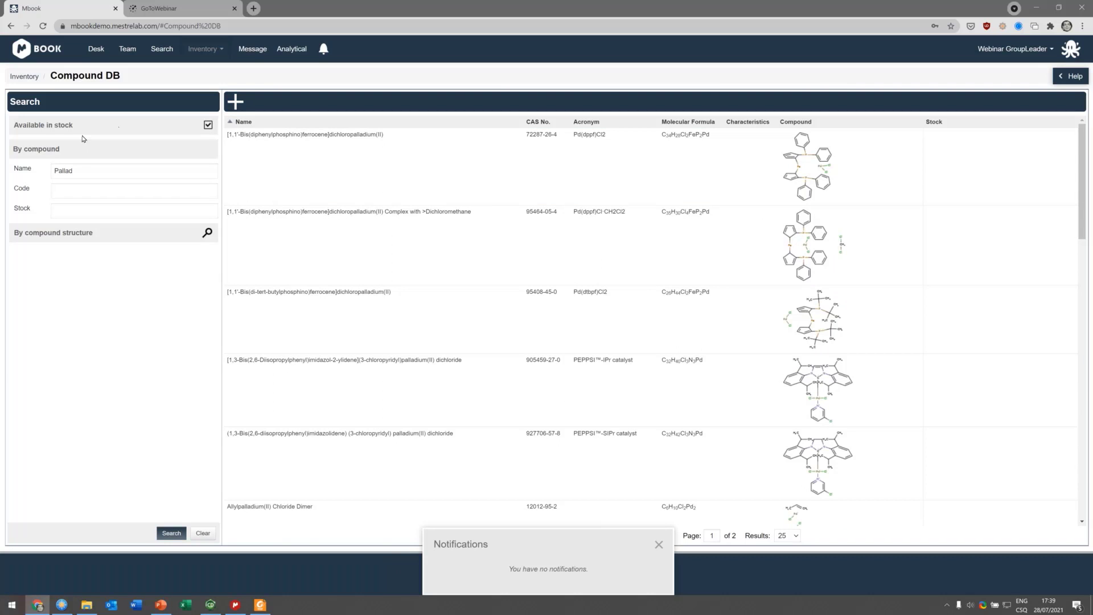
pyautogui.click(171, 533)
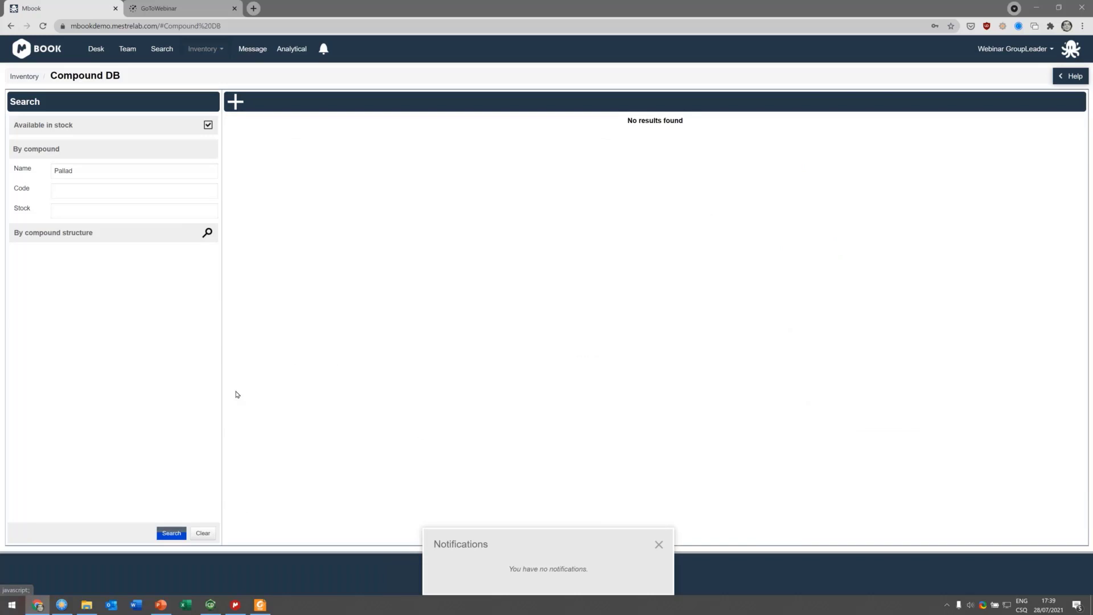
# Step: Clear the compound name filter and the available-in-stock option
pyautogui.moveTo(122, 174); pyautogui.dragTo(1, 185)
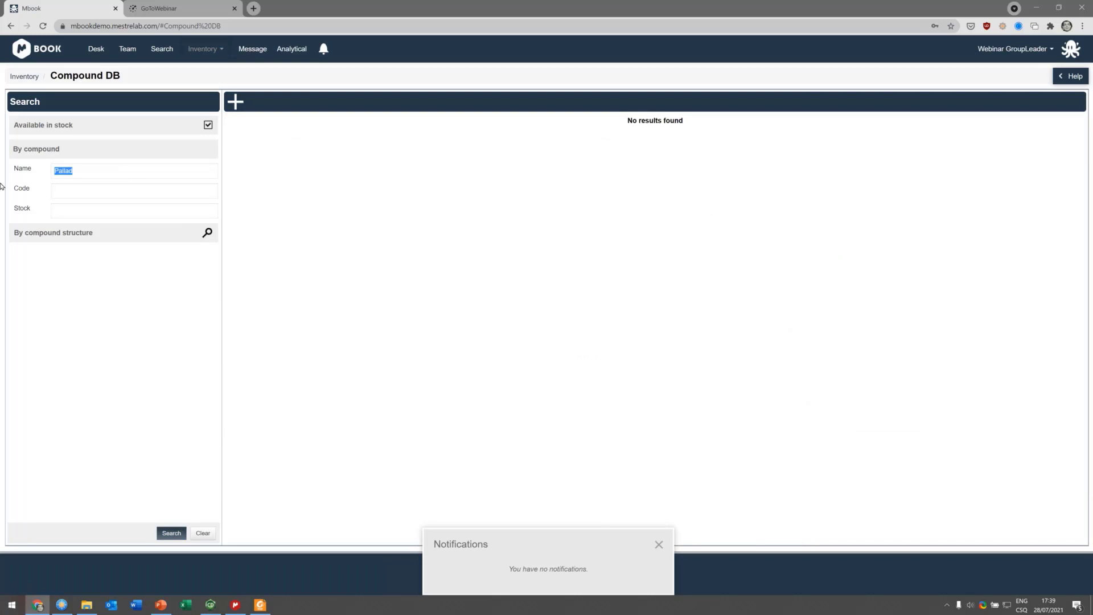
pyautogui.press('BackSpace')
pyautogui.click(209, 124)
# Step: Open the Stockroom inventory and view the stock held in the Girona building
pyautogui.click(205, 50)
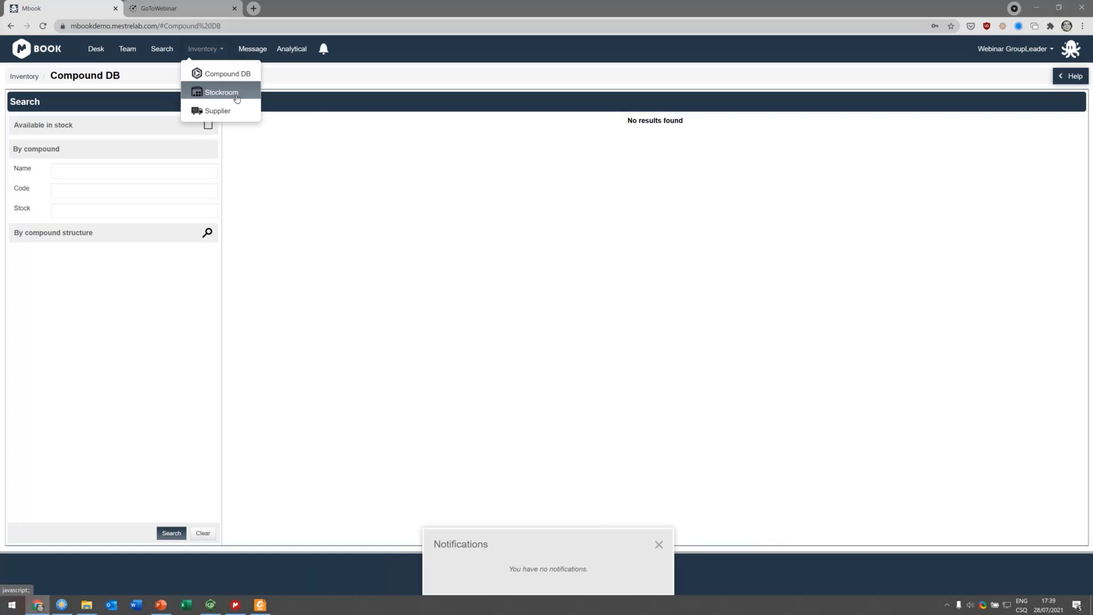
pyautogui.click(237, 97)
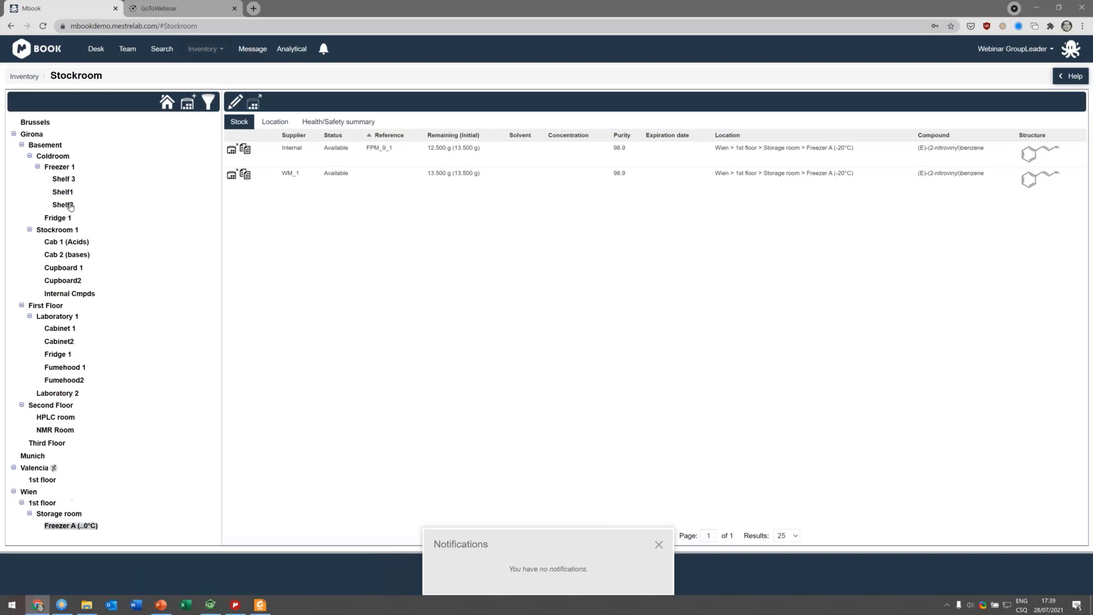
pyautogui.click(43, 135)
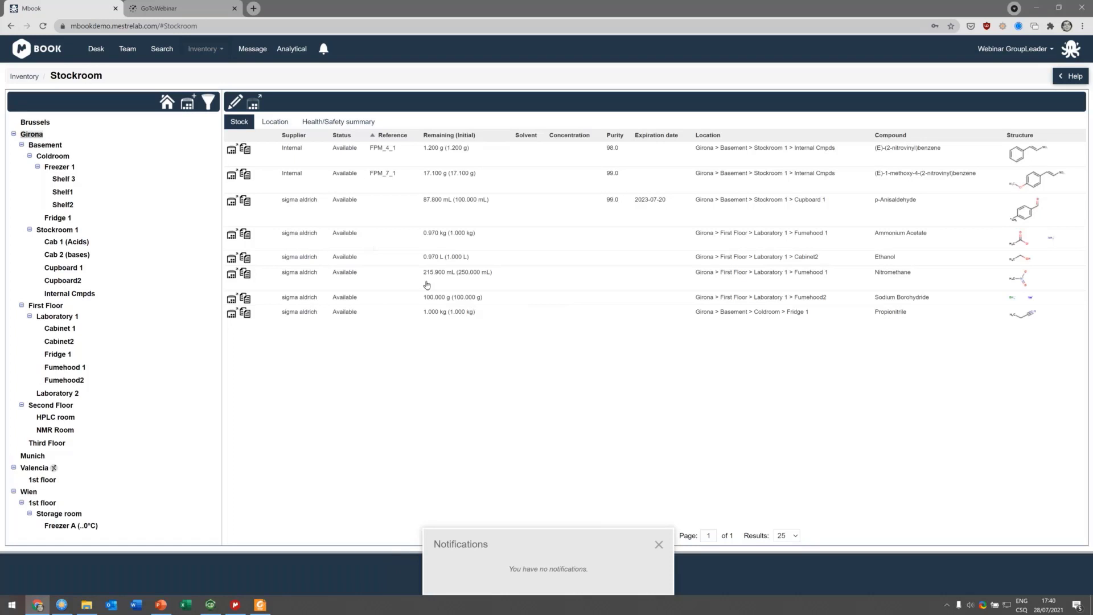
# Step: View the Girona building's locations and its health/safety summary
pyautogui.click(275, 121)
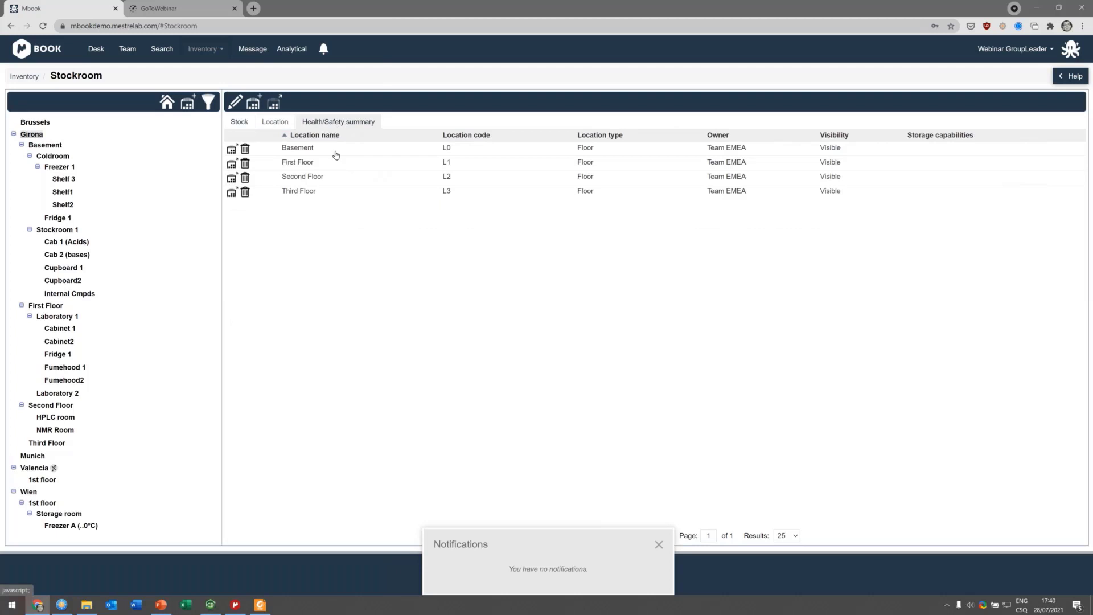
pyautogui.click(337, 123)
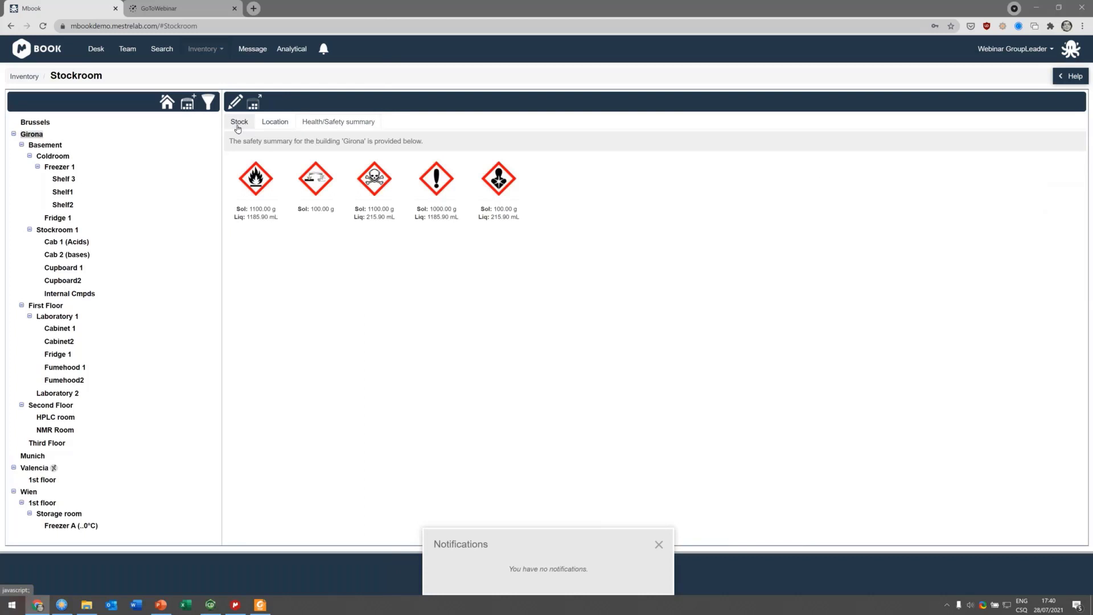
# Step: Browse the stock of Freezer 1 and the Basement, and open the FPM_4_1 batch
pyautogui.click(237, 126)
pyautogui.click(62, 167)
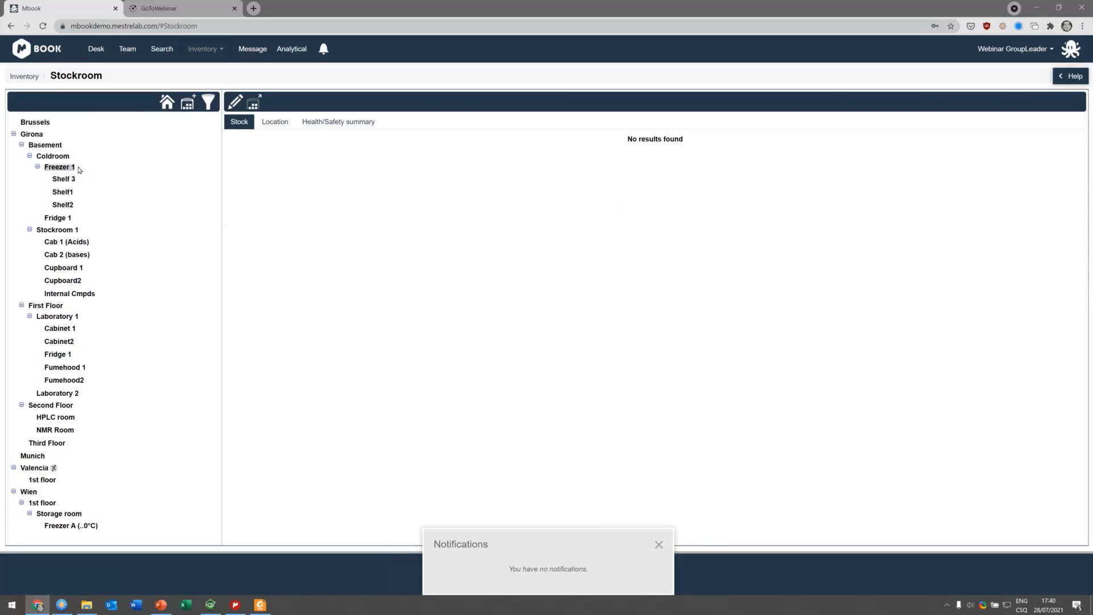
pyautogui.click(54, 146)
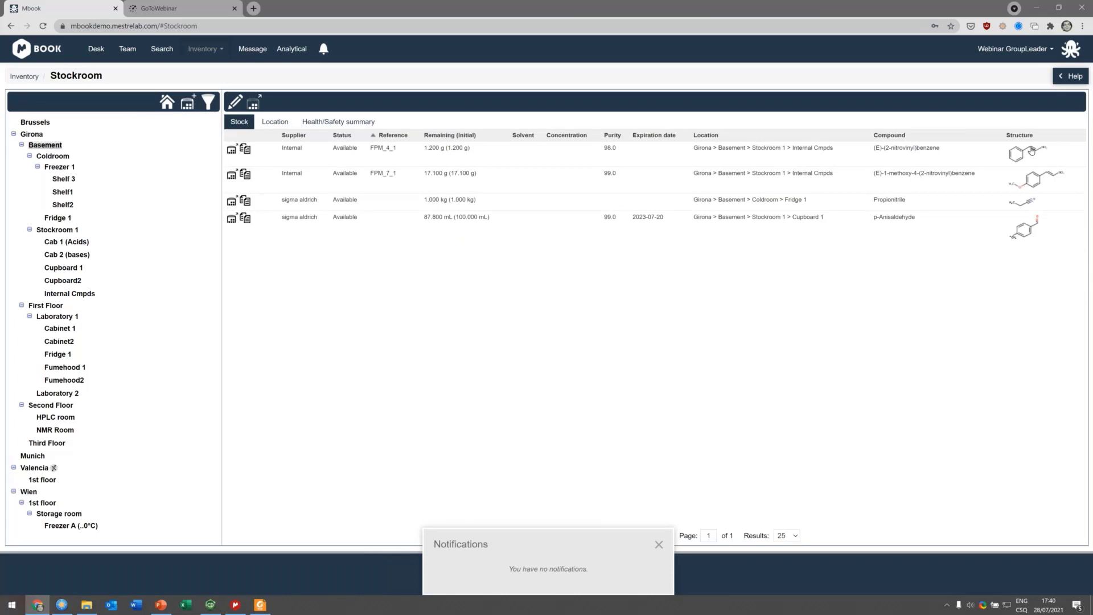
pyautogui.click(1032, 151)
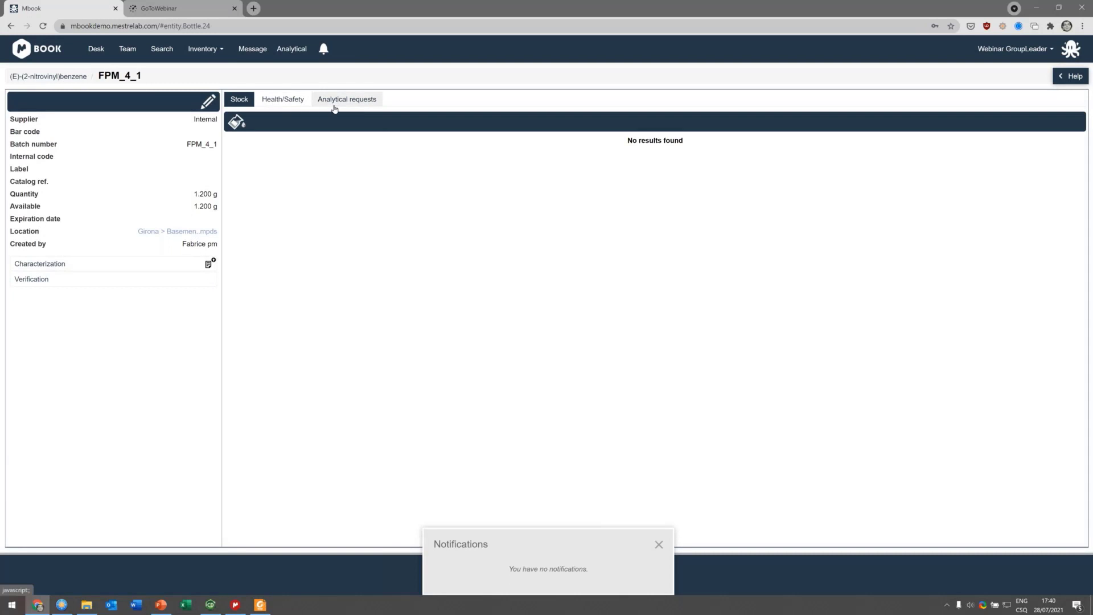
# Step: View the FPM_4_1 batch's health/safety information and return to its stock listing
pyautogui.click(292, 103)
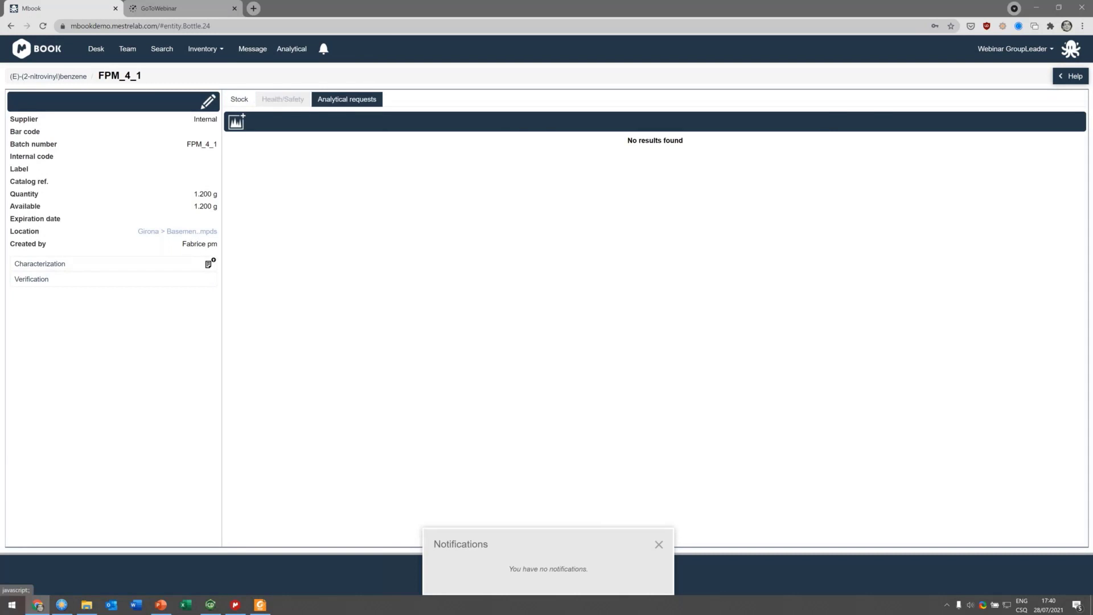
pyautogui.click(238, 101)
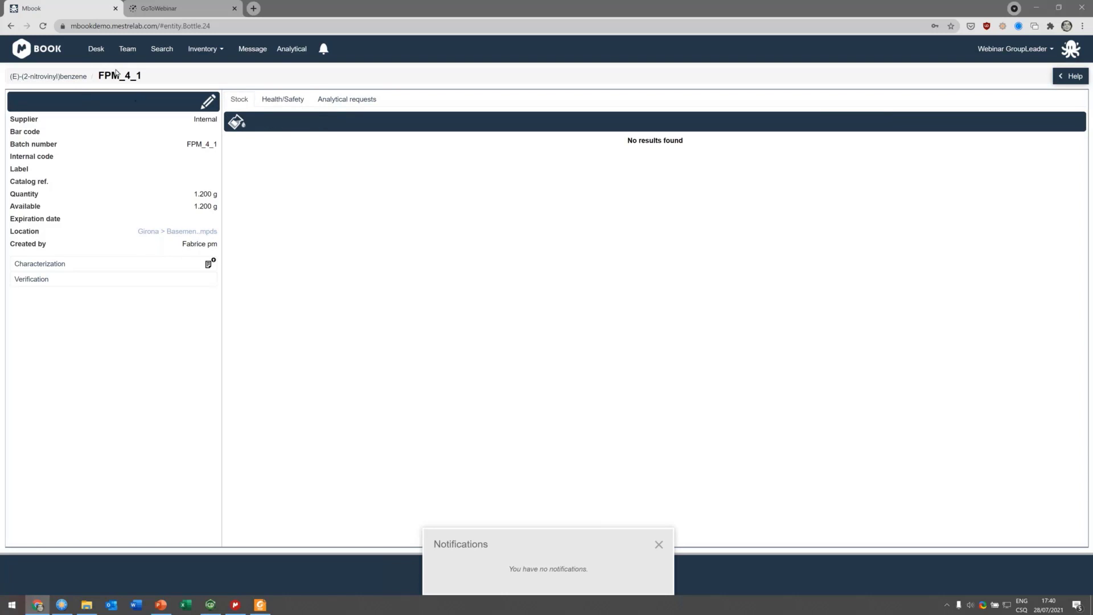
# Step: Return to the Desk project overview and close the notifications panel
pyautogui.click(91, 50)
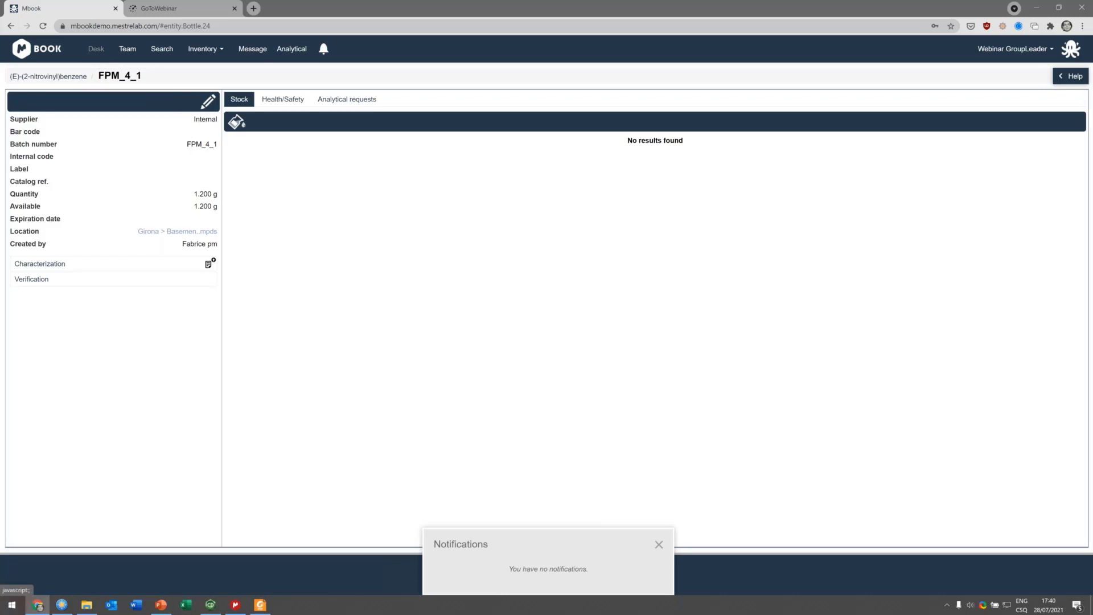
pyautogui.click(659, 545)
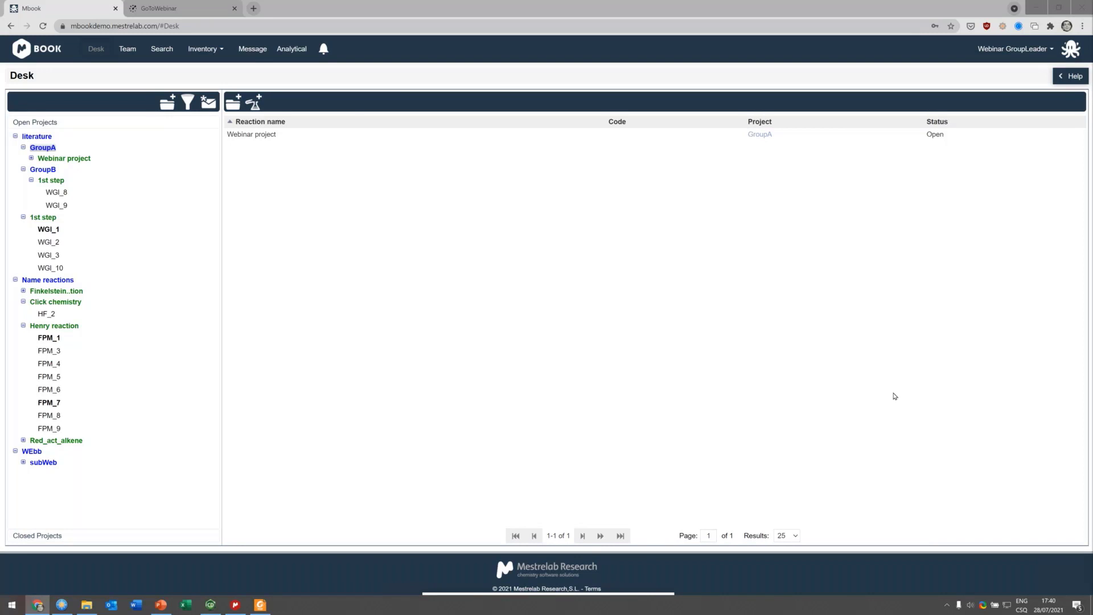
pyautogui.click(568, 367)
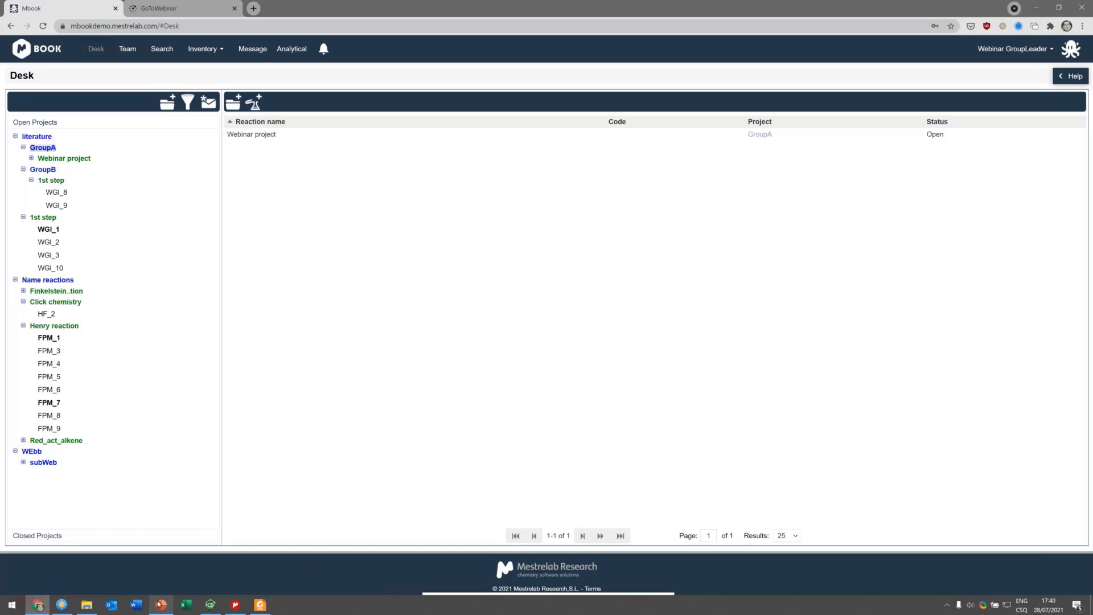
# Step: Switch to the PowerPoint presentation and advance from the demo slide to the Q&A slide
pyautogui.click(160, 605)
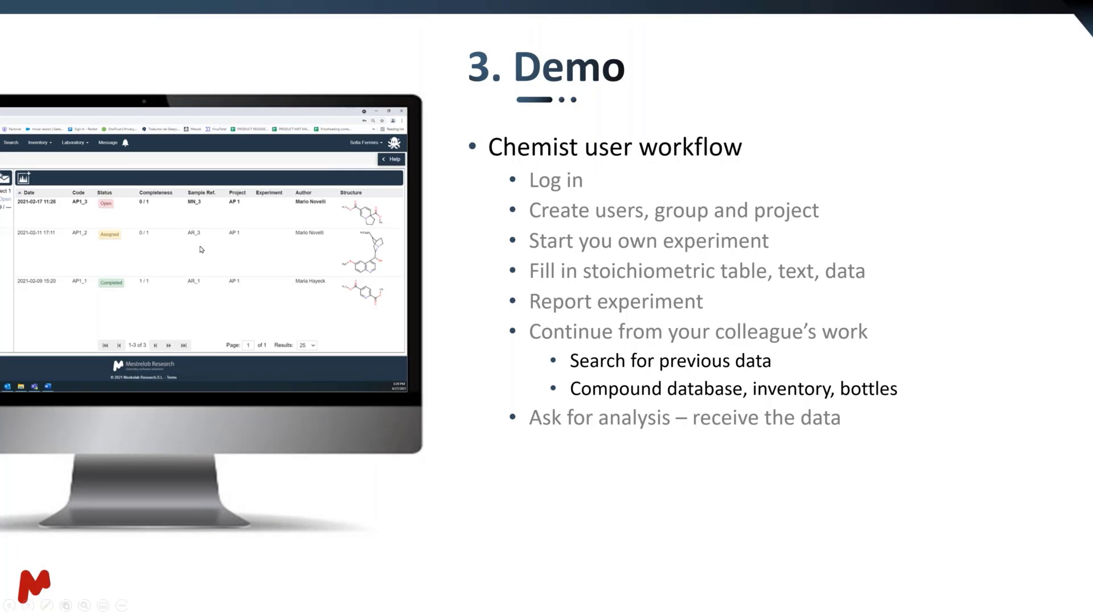
pyautogui.click(375, 269)
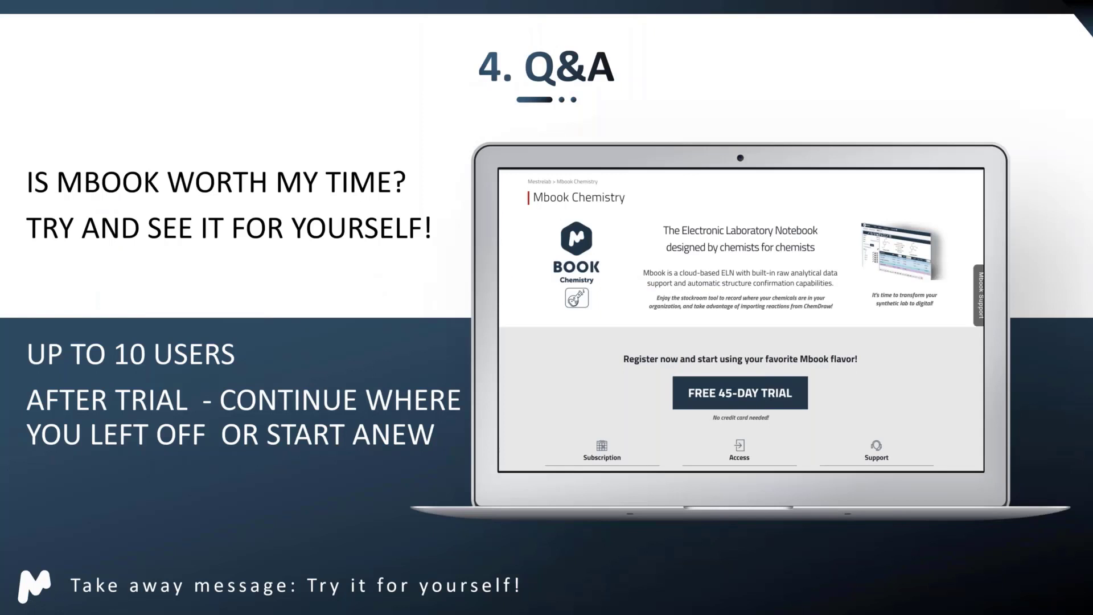
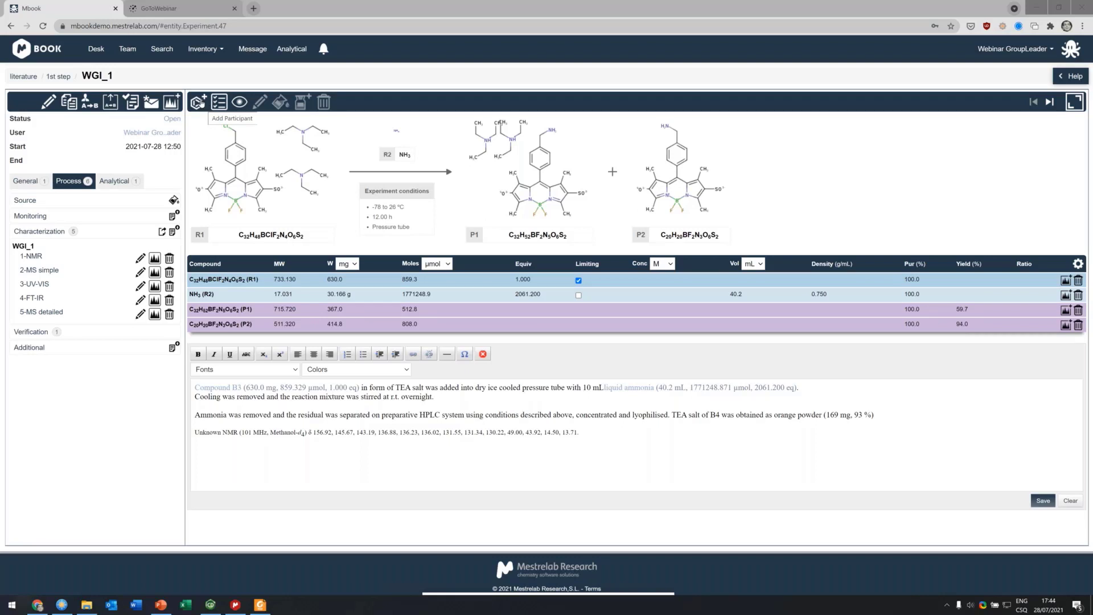
# Step: Open the Add Participant dialog in WGI_1, browse the structure import paste-source formats, and cancel the dialog
pyautogui.click(197, 102)
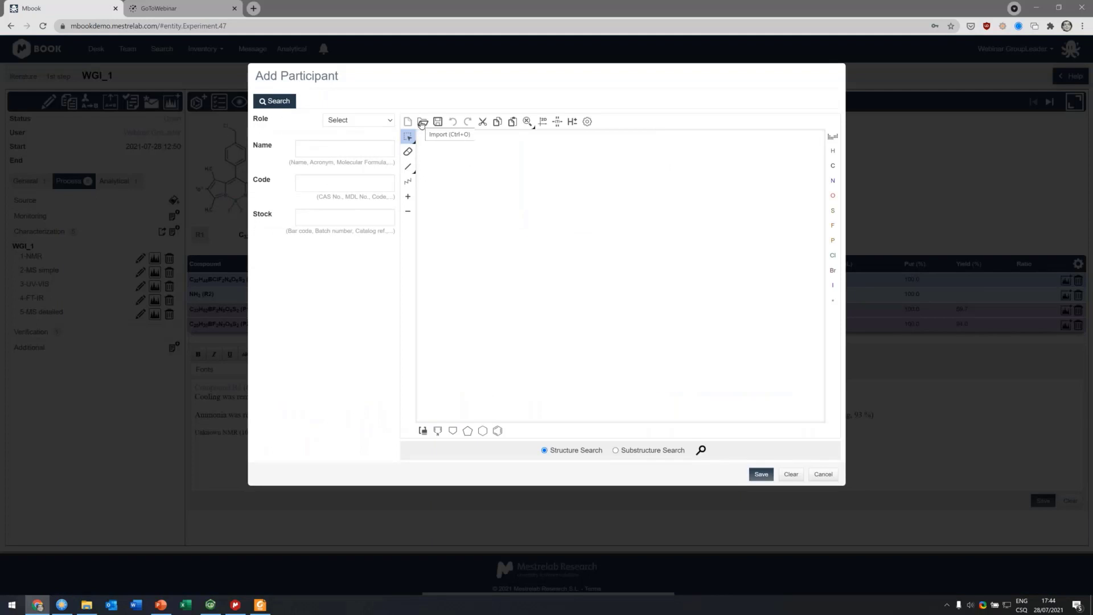
pyautogui.click(422, 122)
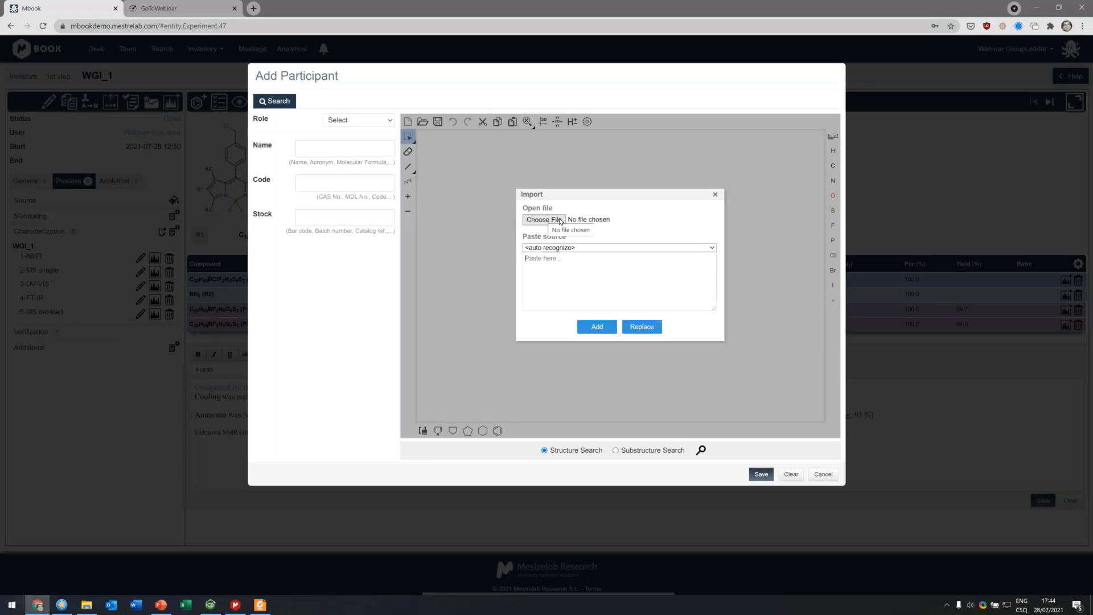
pyautogui.click(552, 249)
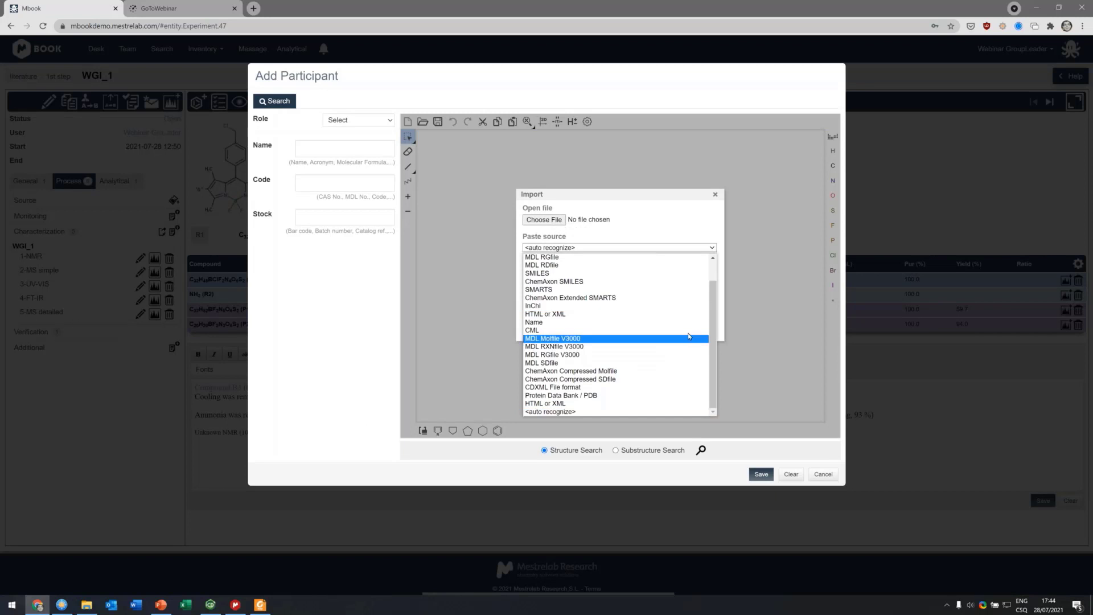
pyautogui.scroll(2, 716, 326)
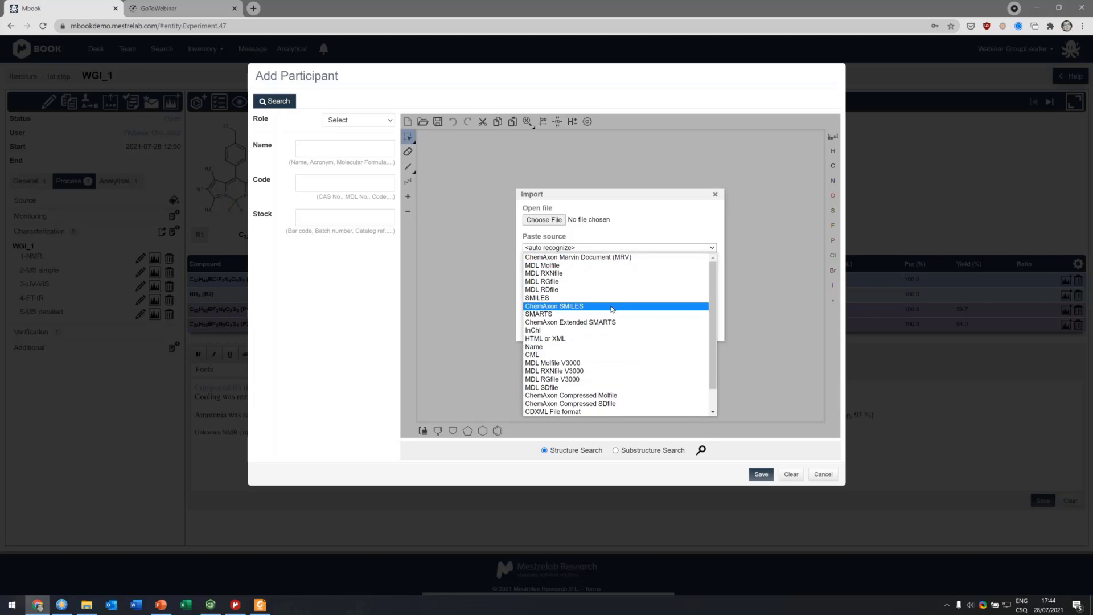
pyautogui.scroll(-1, 619, 329)
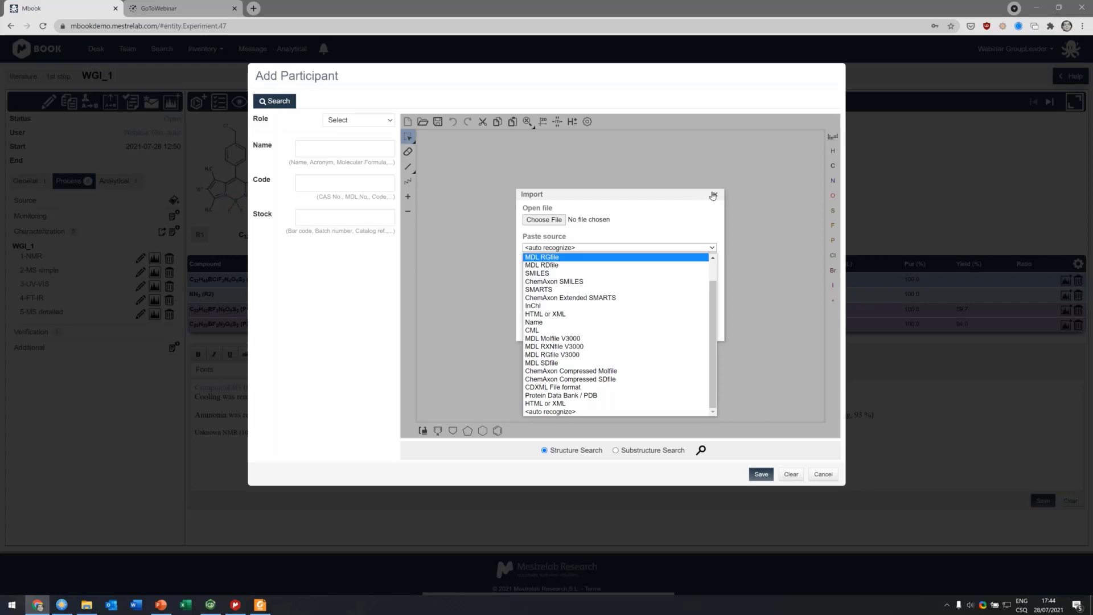
pyautogui.click(714, 195)
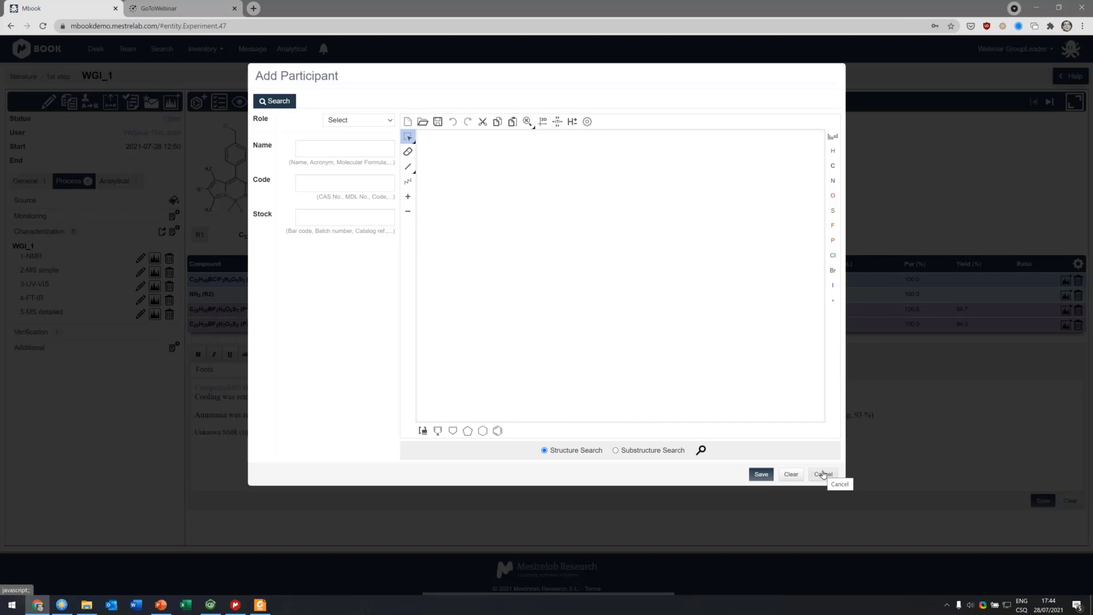
pyautogui.click(823, 475)
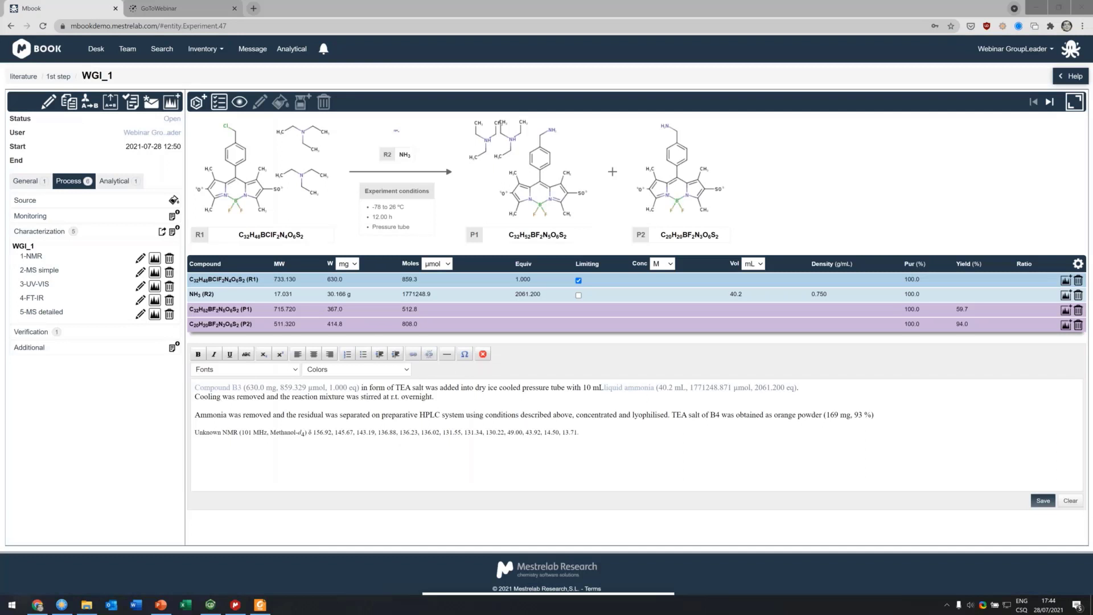
# Step: Go back to the Desk and expand the Red_act_alkene reaction in the project tree
pyautogui.click(86, 53)
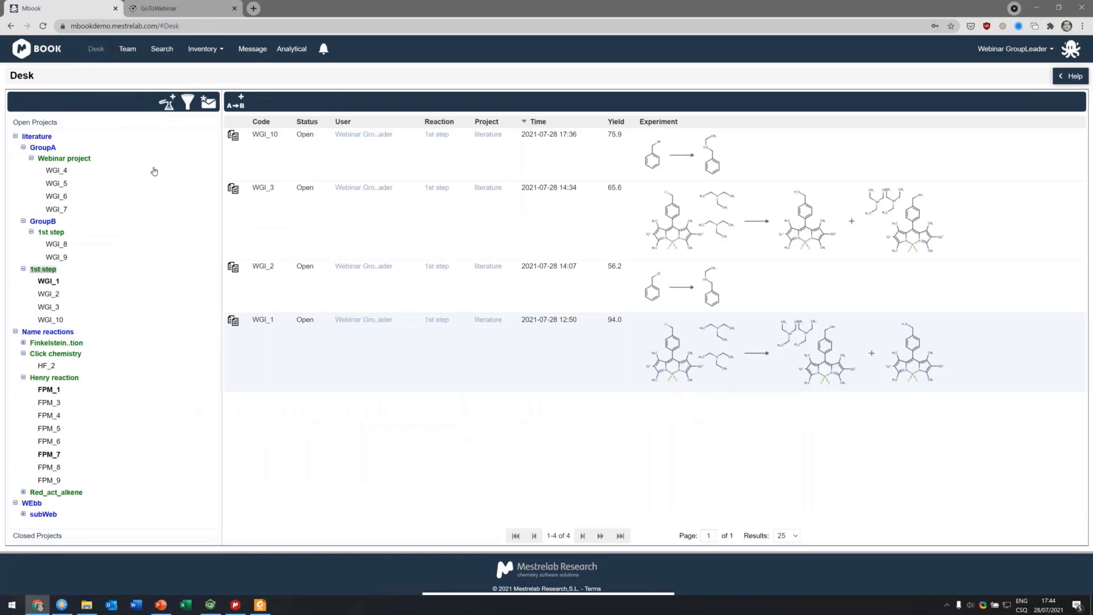
pyautogui.click(25, 493)
pyautogui.scroll(1, 93, 209)
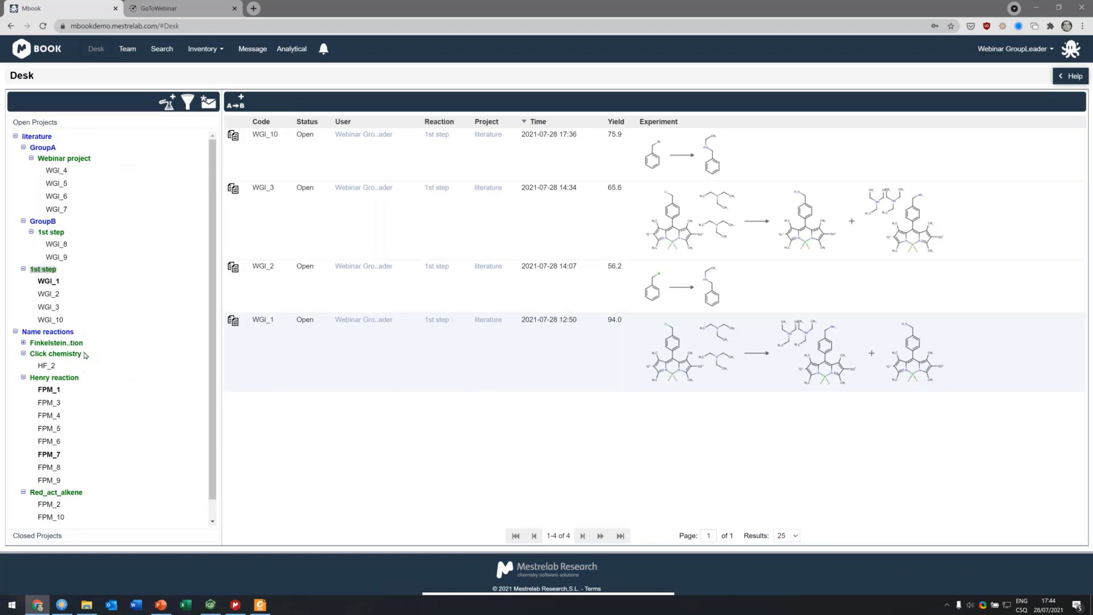
pyautogui.moveTo(45, 283)
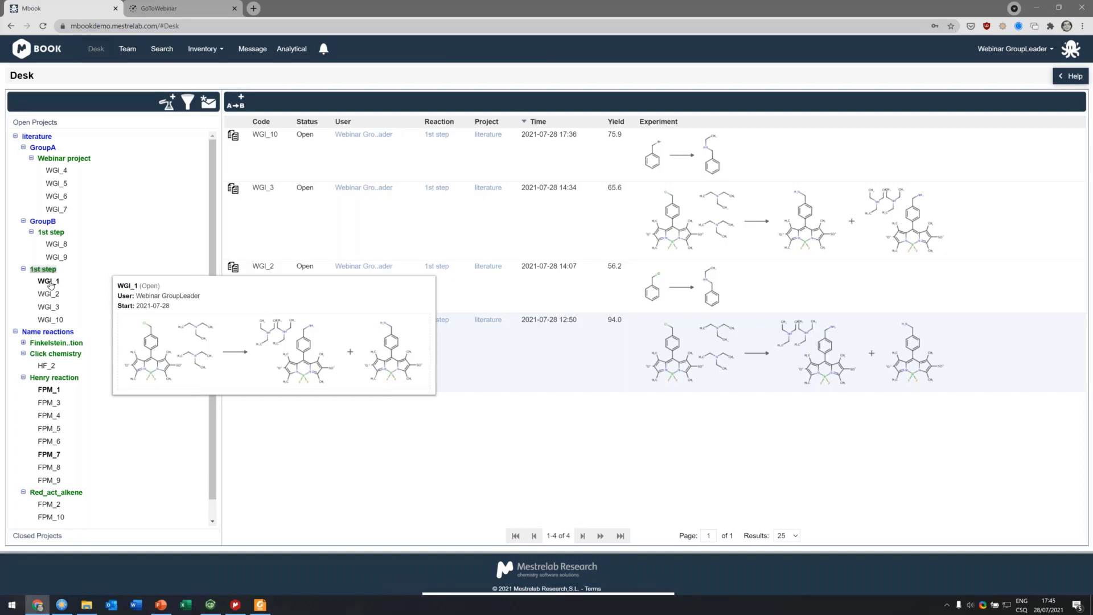
# Step: Filter the project tree to relevant experiments only and browse the literature project's 1st step reaction
pyautogui.click(187, 104)
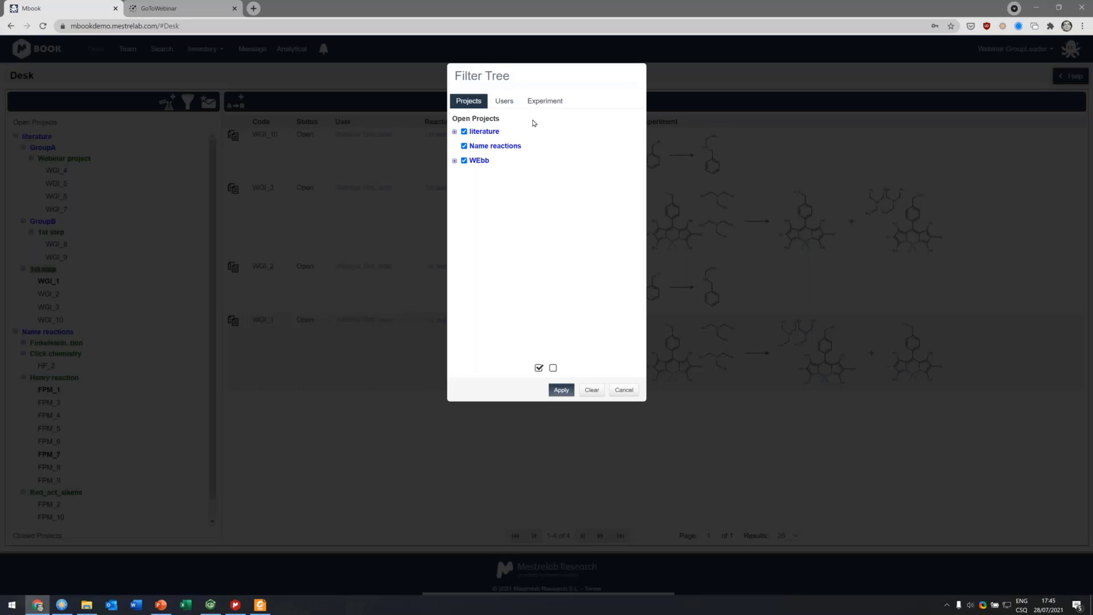
pyautogui.click(545, 101)
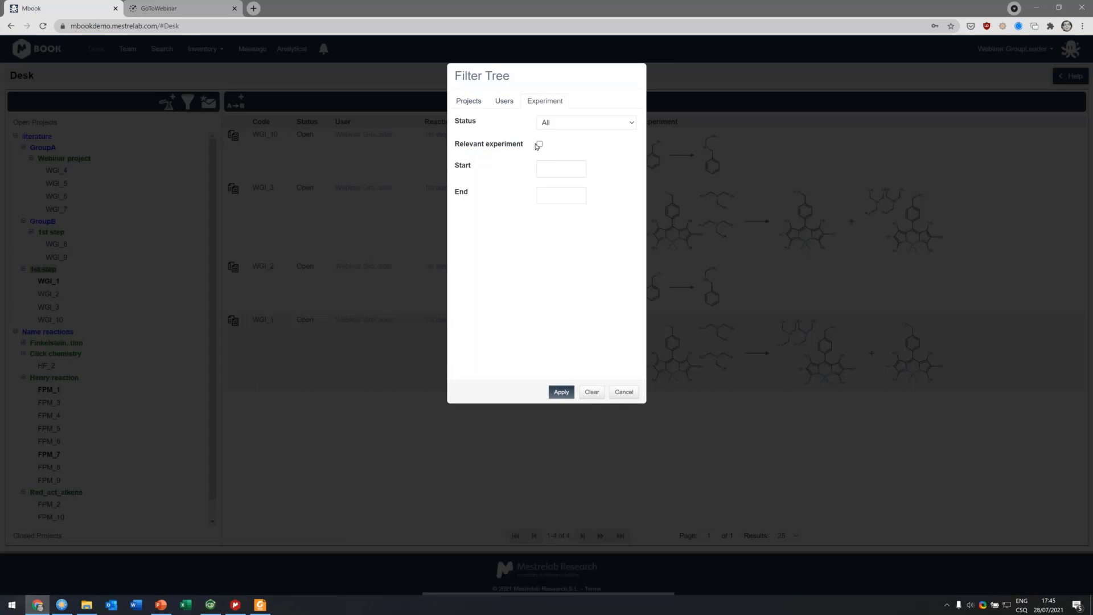
pyautogui.click(538, 145)
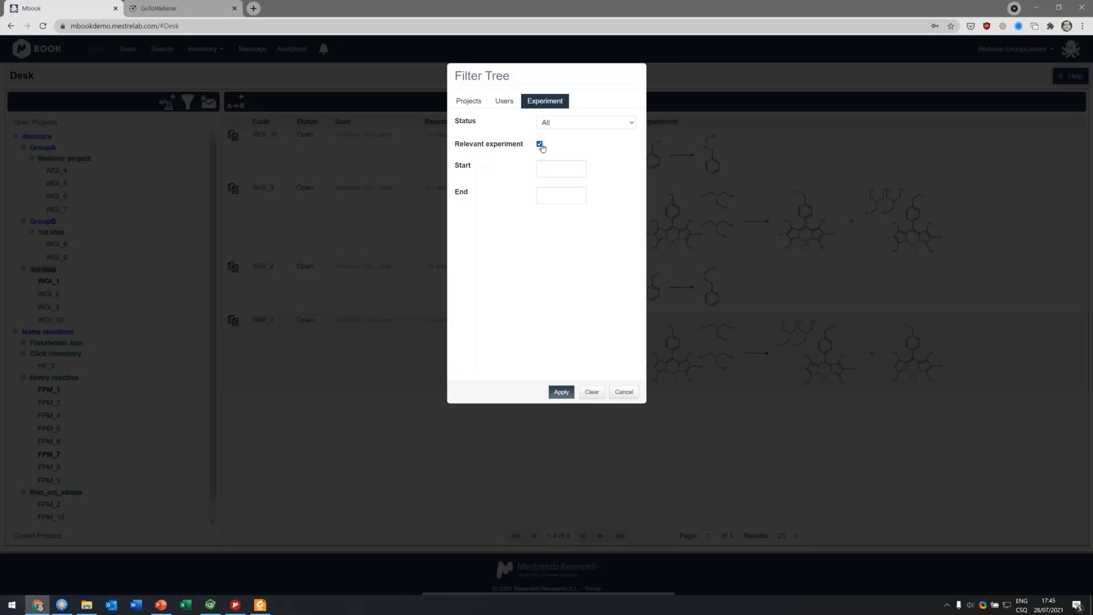
pyautogui.click(561, 393)
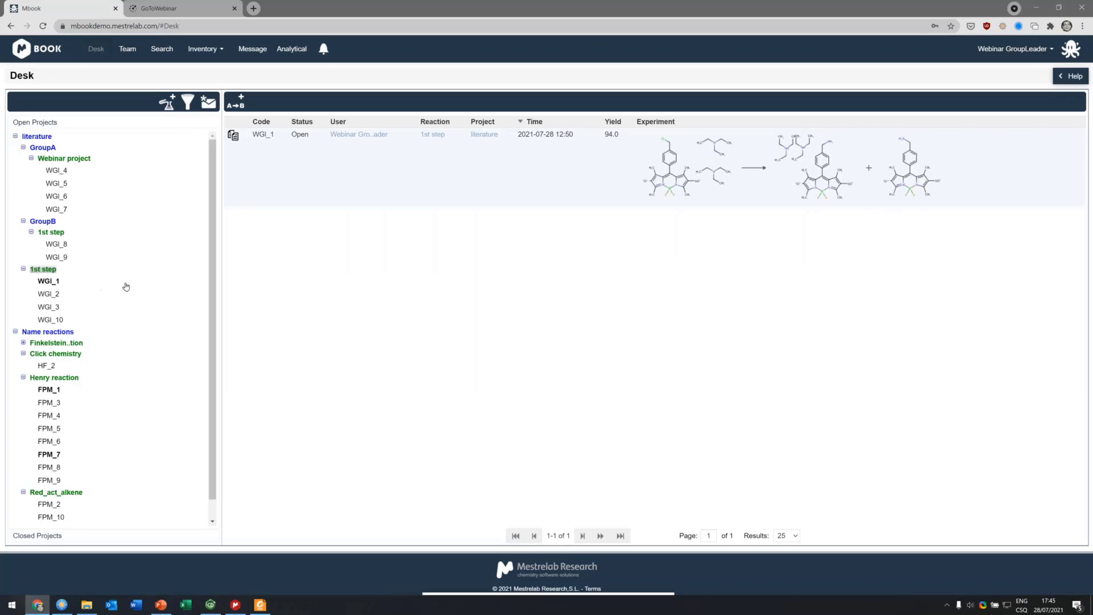
pyautogui.click(35, 138)
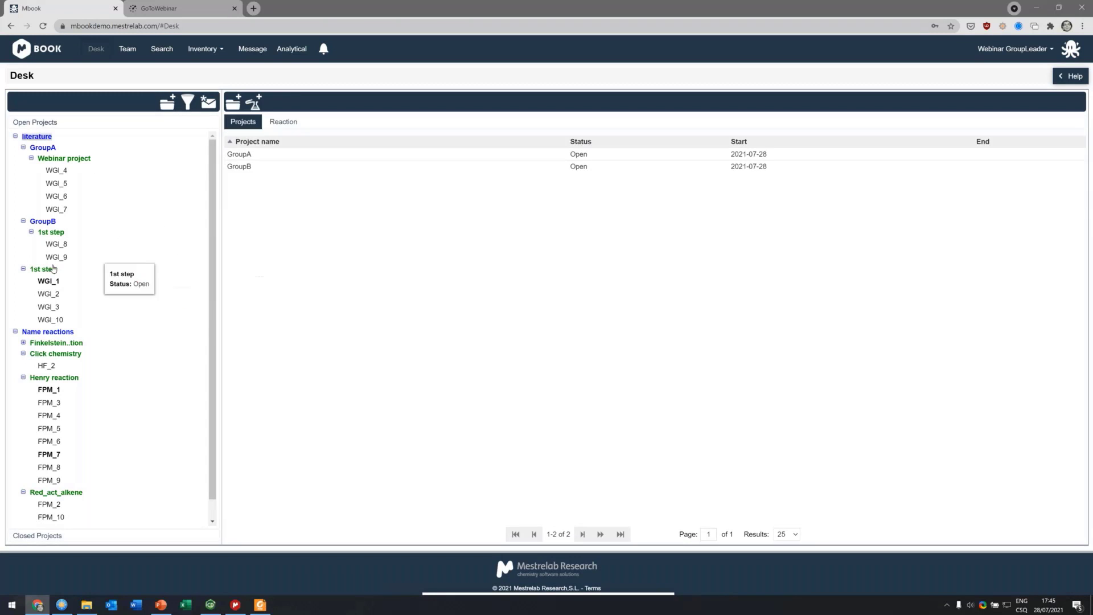
pyautogui.click(43, 269)
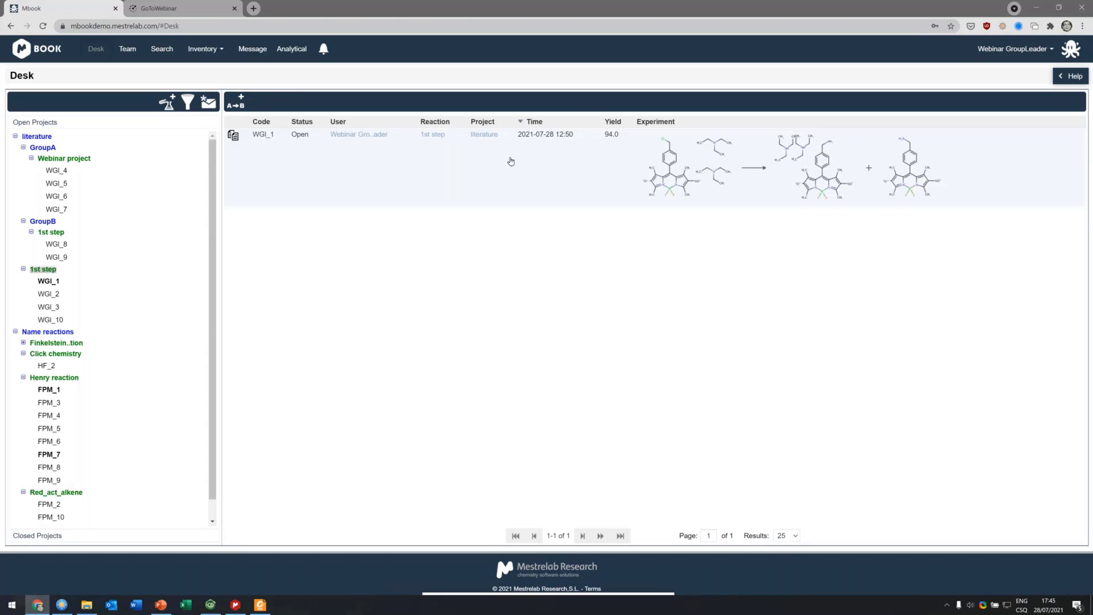
# Step: Turn the relevant-experiment filter of the project tree off again
pyautogui.click(188, 102)
pyautogui.click(540, 144)
pyautogui.click(561, 392)
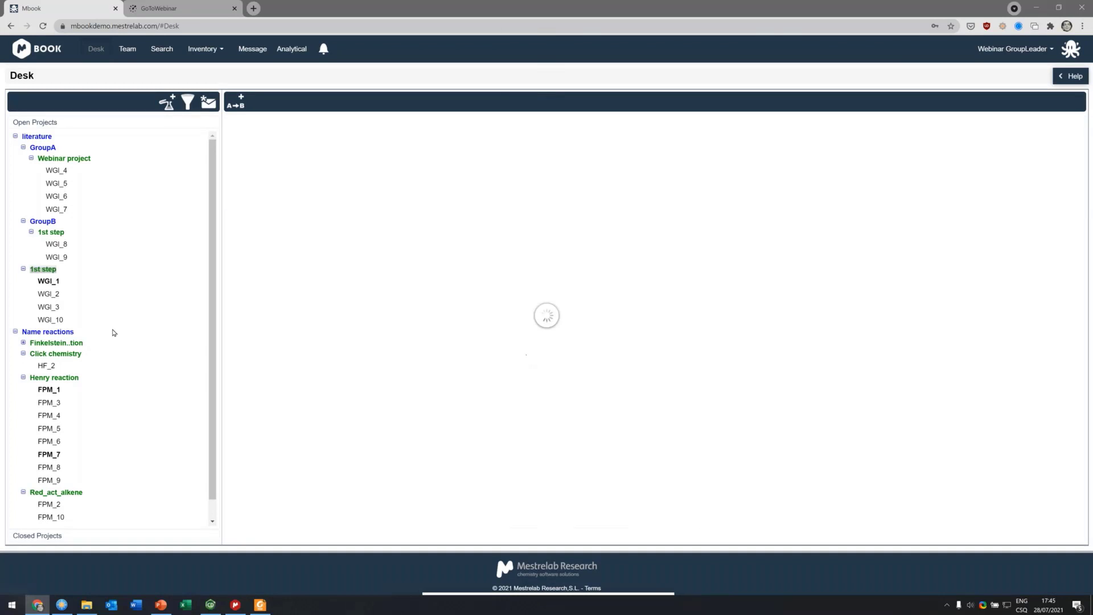
pyautogui.scroll(-1, 106, 193)
pyautogui.scroll(1, 114, 160)
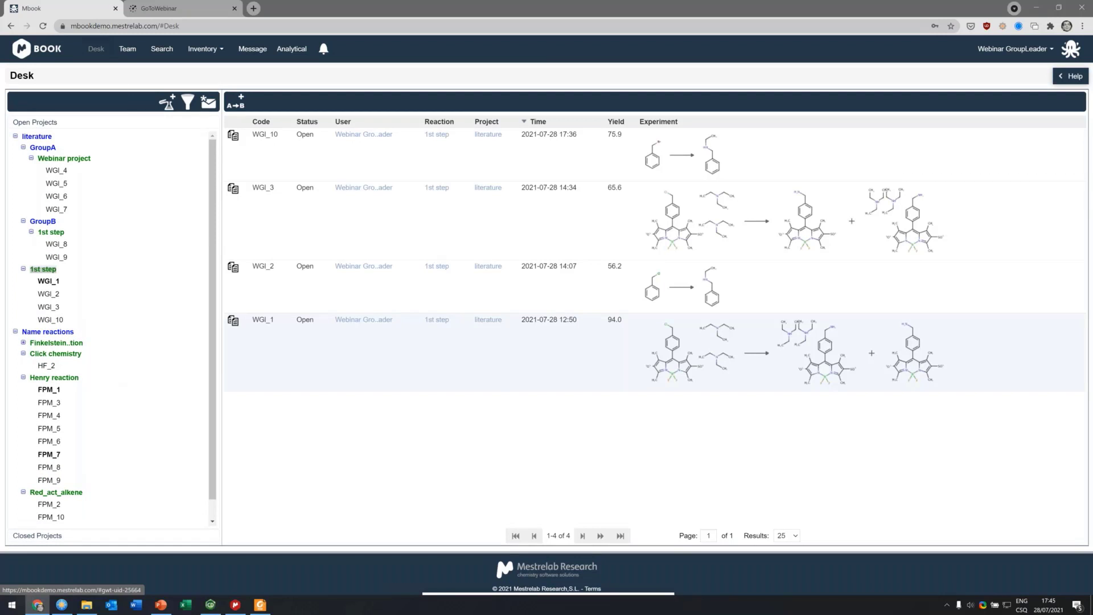
pyautogui.click(36, 123)
pyautogui.click(36, 124)
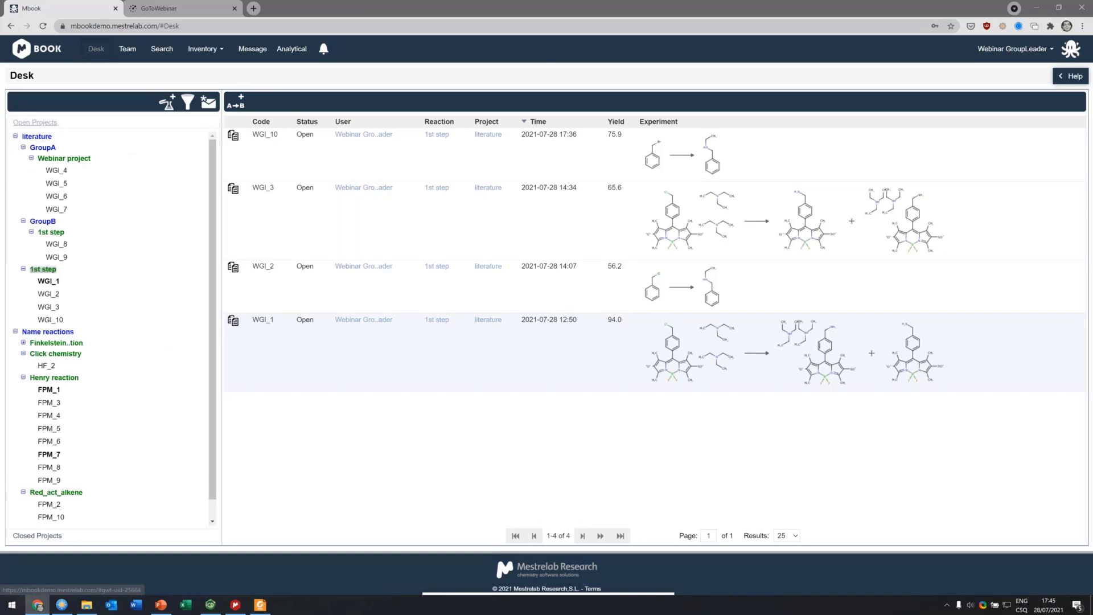
pyautogui.scroll(-1, 126, 310)
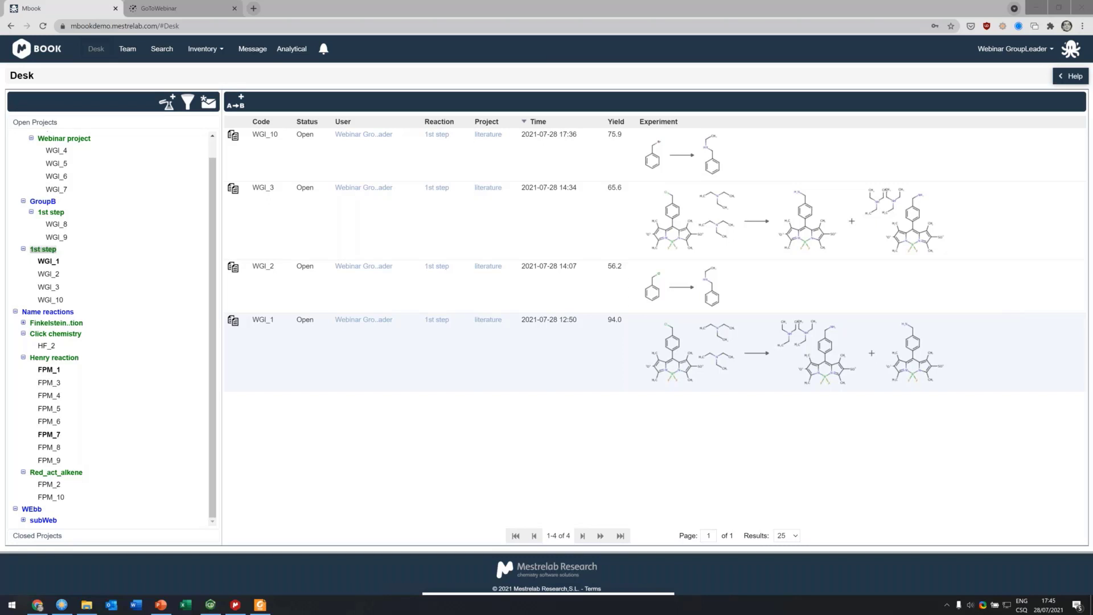
# Step: Switch to the PowerPoint presentation's Resources slide and open the mestrelab.com/software/mbook/ link
pyautogui.click(161, 605)
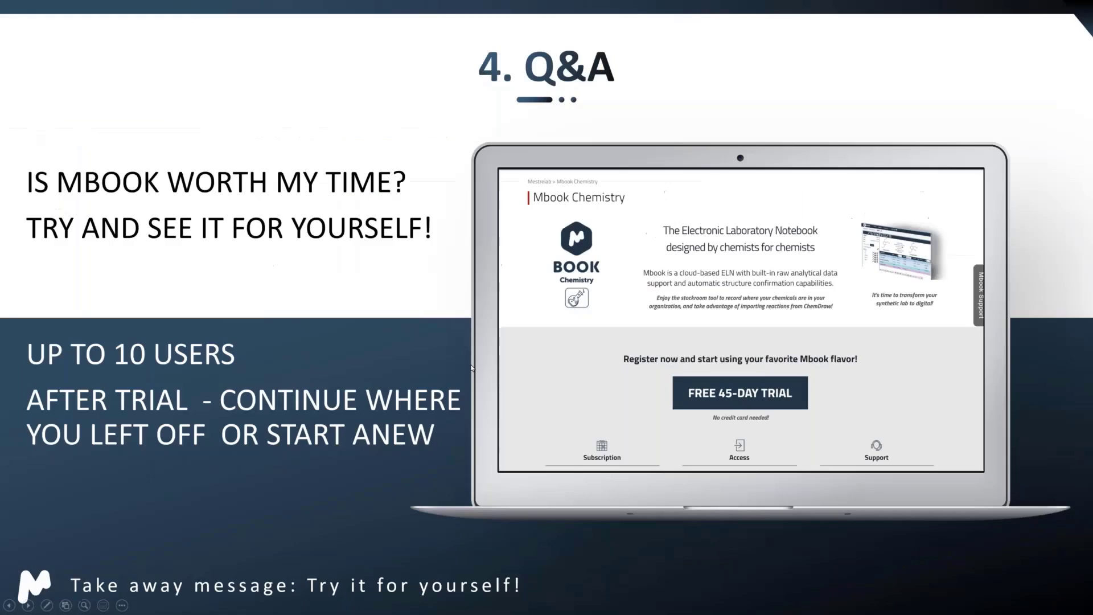
pyautogui.press('Left')
pyautogui.press('Right')
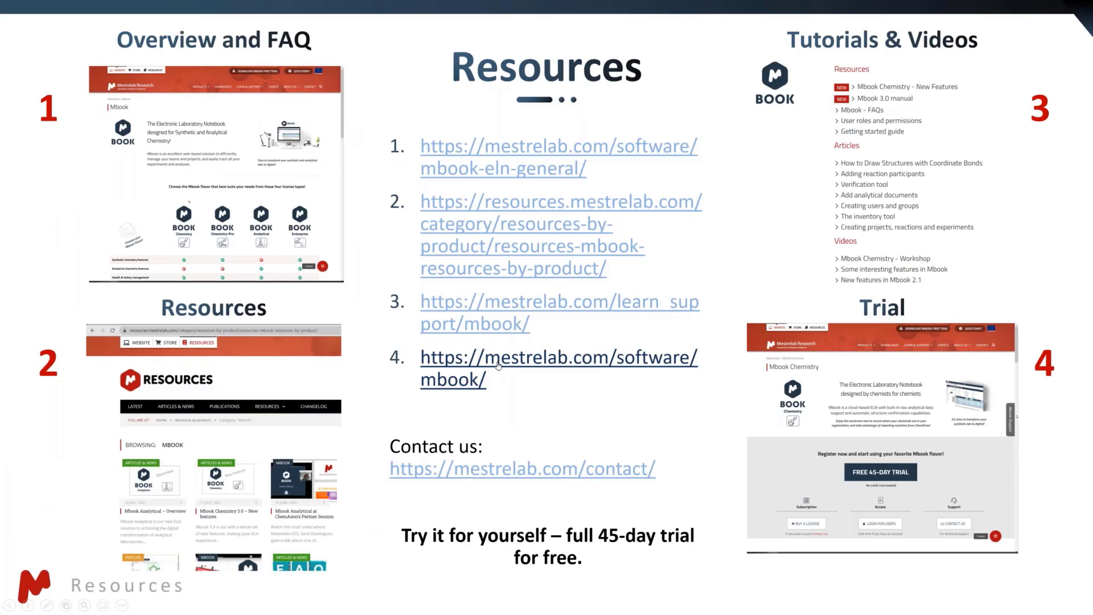
pyautogui.click(499, 365)
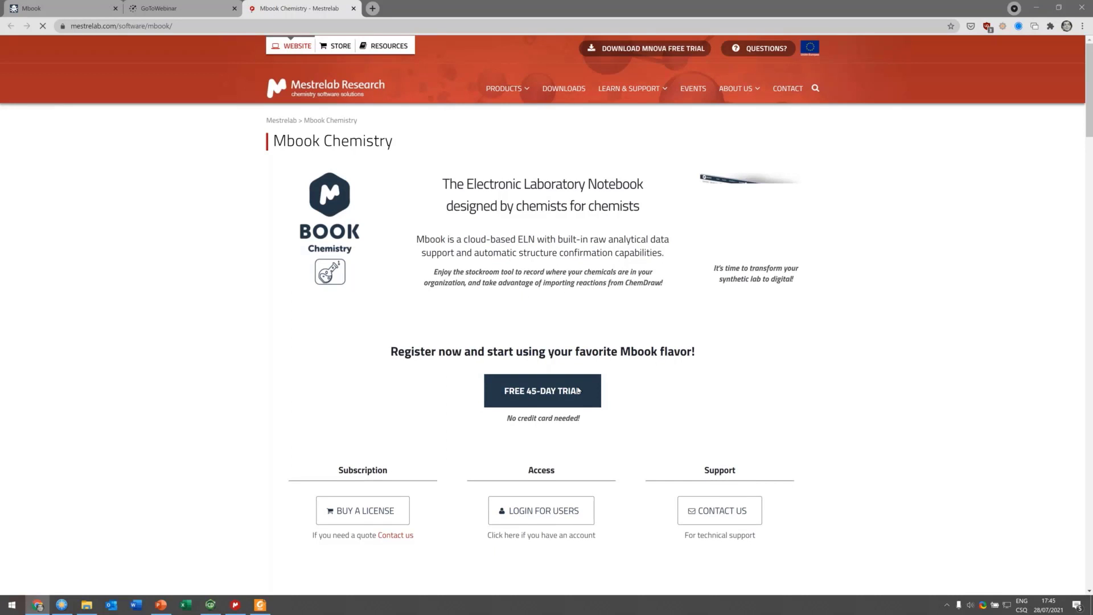
# Step: Open the free 45-day trial registration form, review its fields, and minimise the browser
pyautogui.scroll(-1, 383, 402)
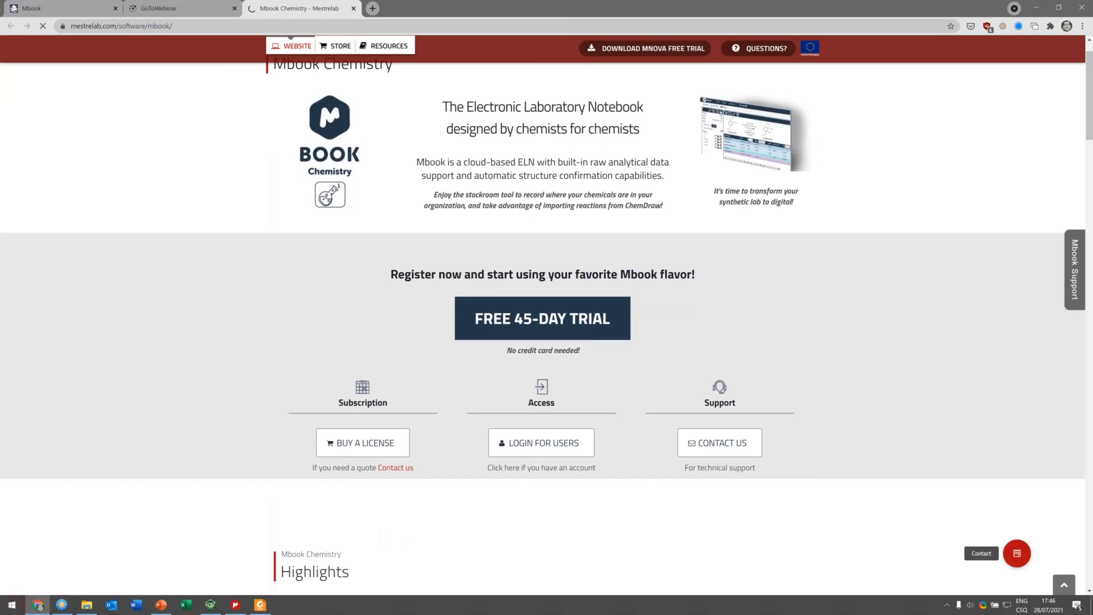
pyautogui.click(460, 317)
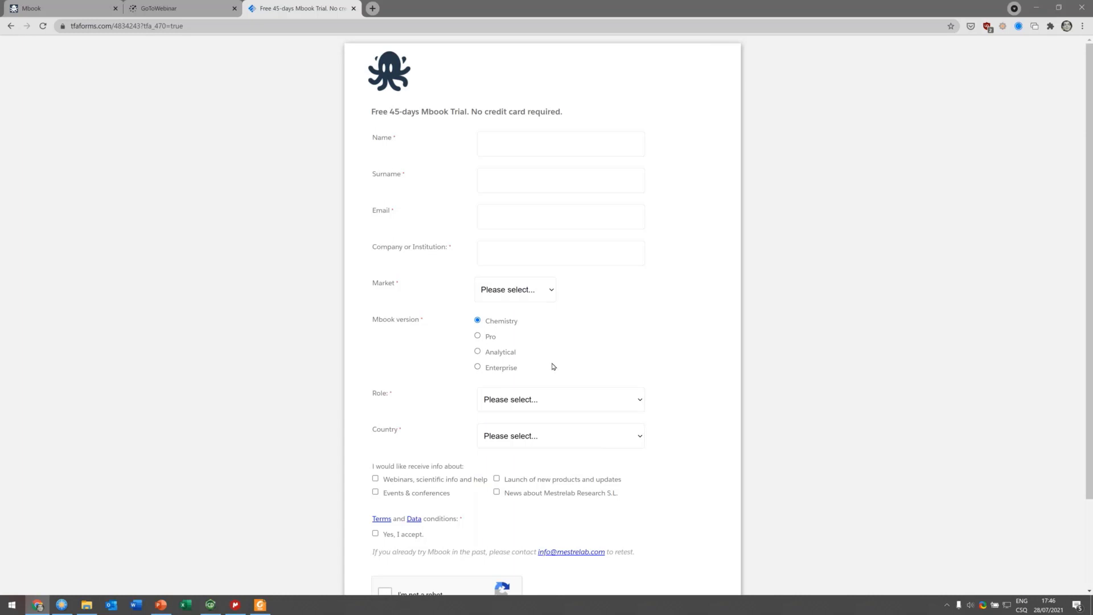
pyautogui.scroll(-2, 552, 366)
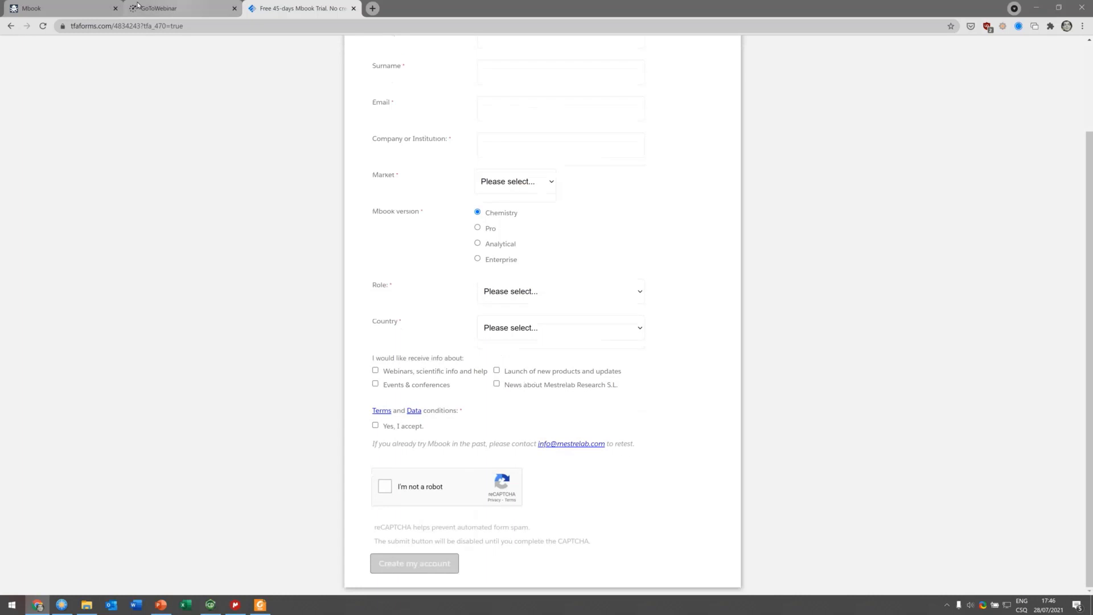
pyautogui.click(1036, 4)
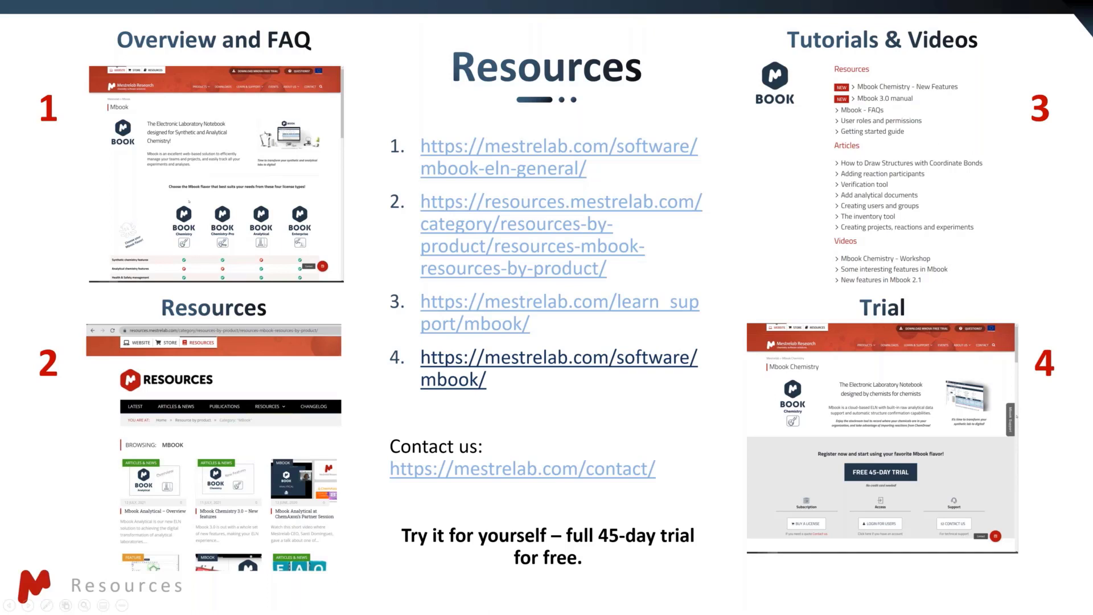
# Step: Return to the Mbook tab and add a new experiment to the 1st step reaction
pyautogui.hotkey('alt', 'Tab')
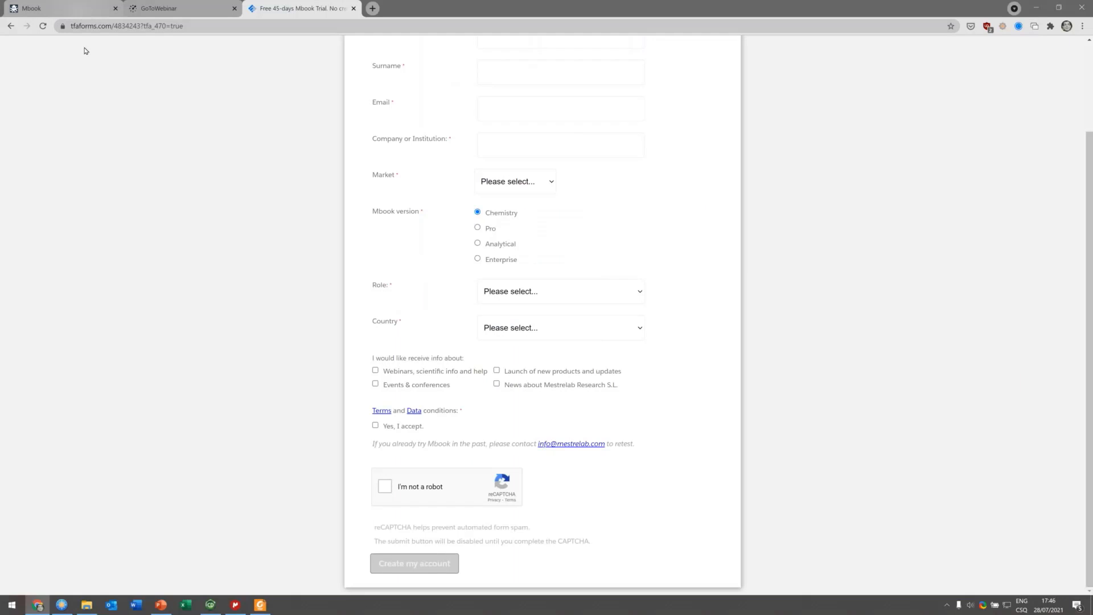
pyautogui.click(69, 8)
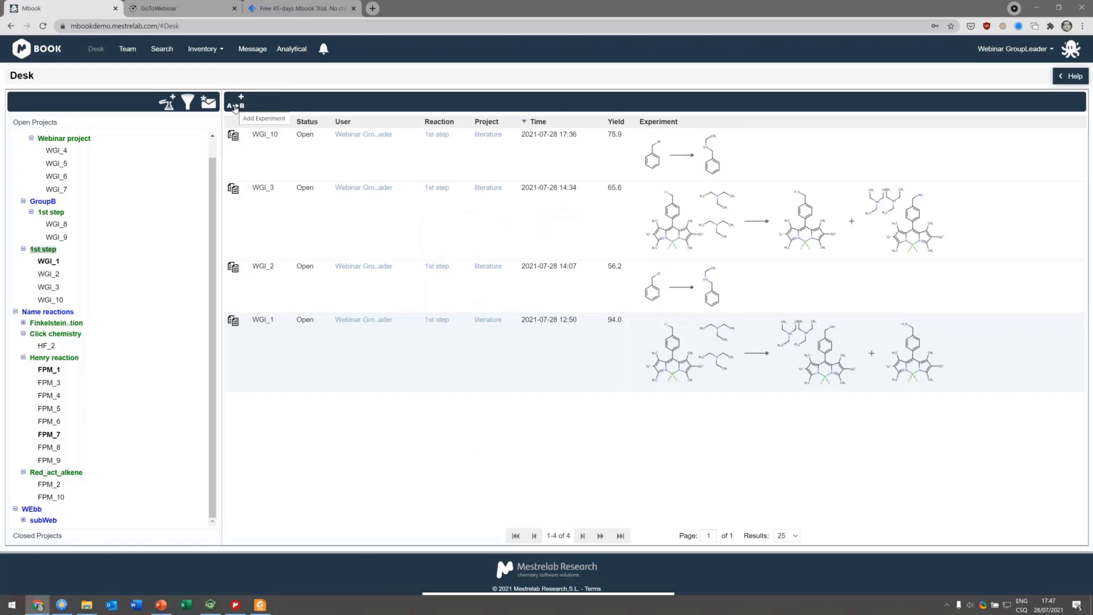
pyautogui.click(235, 103)
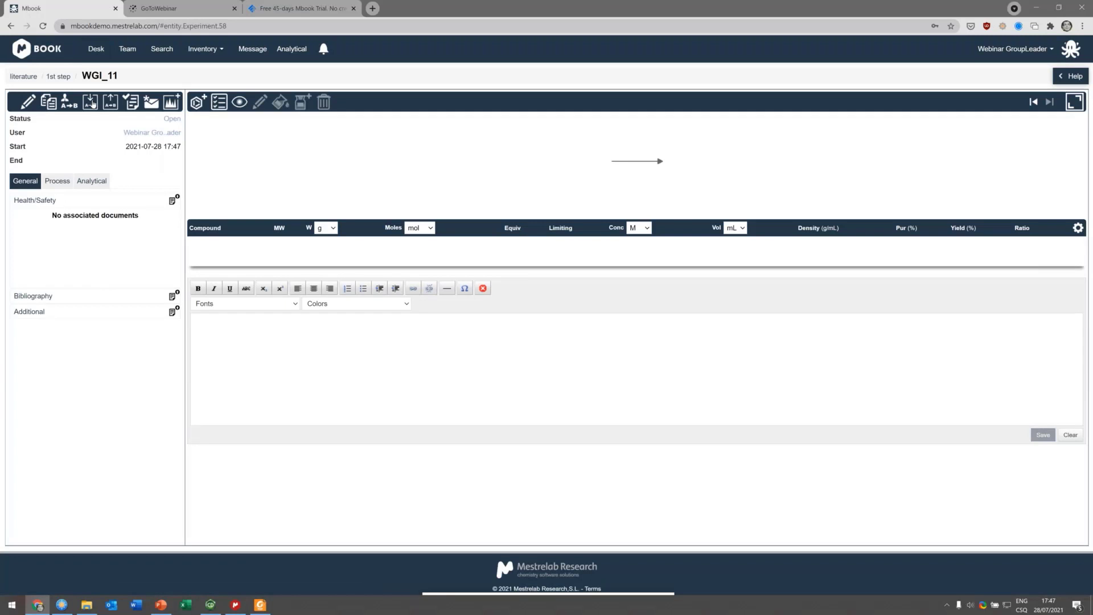
# Step: Try adding Butyl Iodide as a participant of the new experiment by searching its name
pyautogui.click(196, 103)
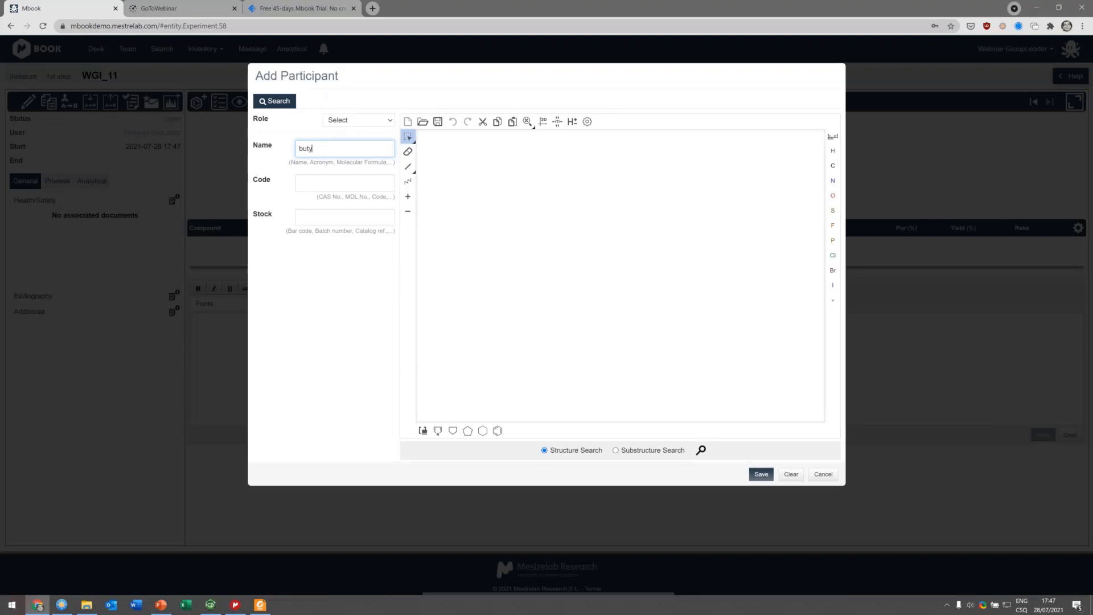
pyautogui.write('l')
pyautogui.rightClick(330, 149)
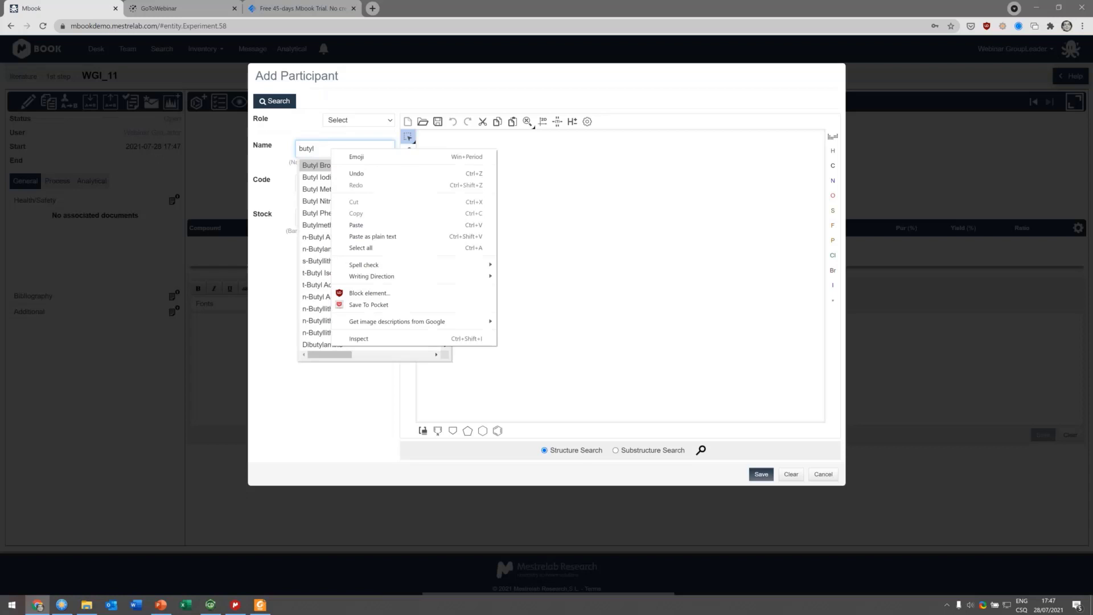
pyautogui.click(322, 179)
pyautogui.click(390, 120)
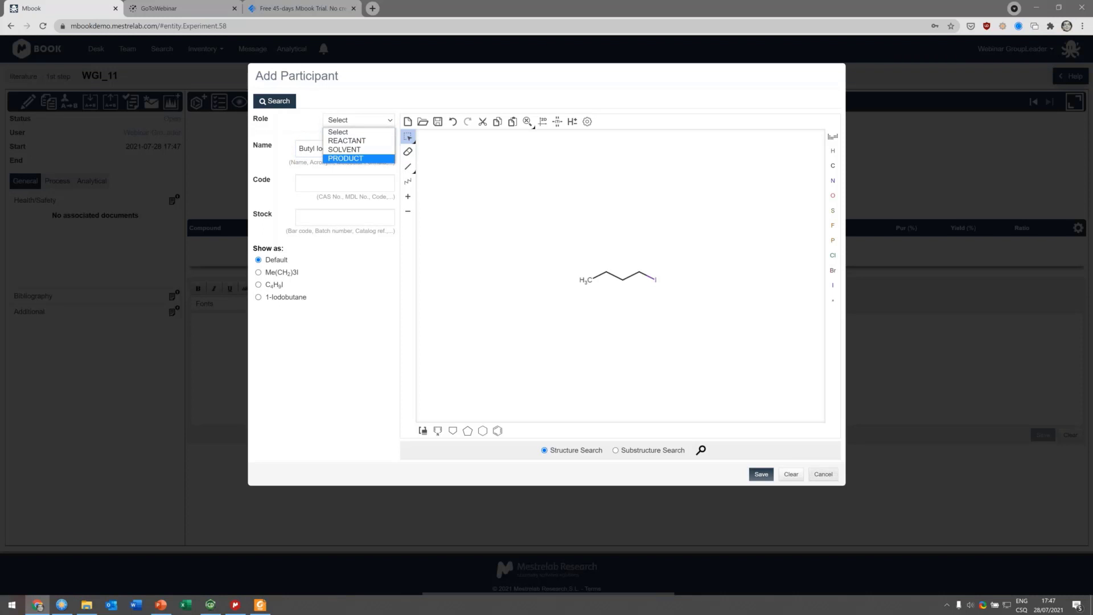
pyautogui.click(823, 474)
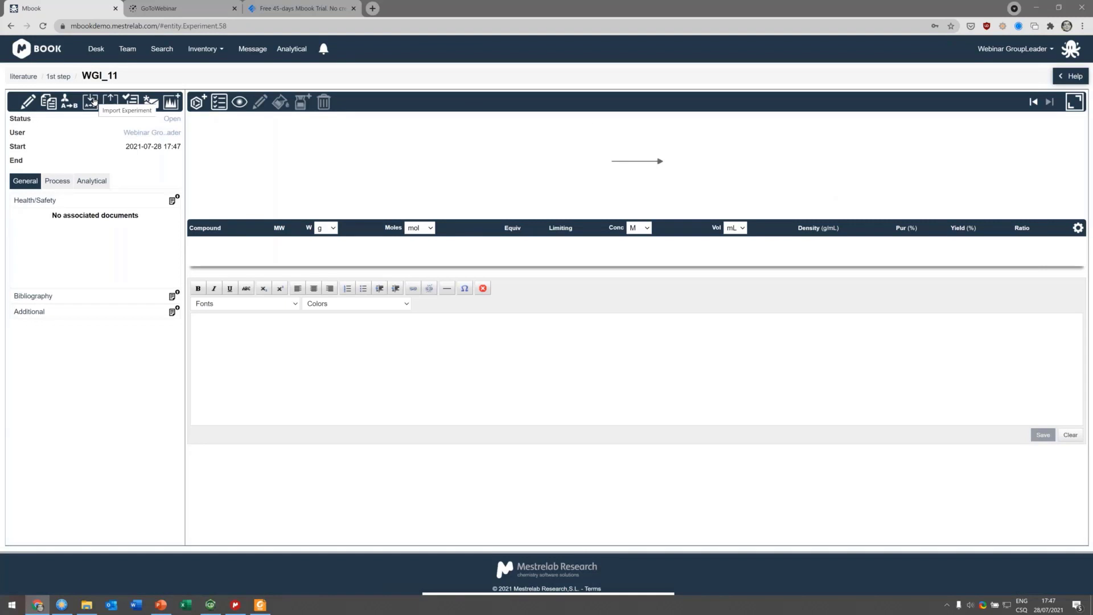
# Step: Import the experiment scheme from the import reaction.cdxml ChemDraw file into the new experiment
pyautogui.click(93, 103)
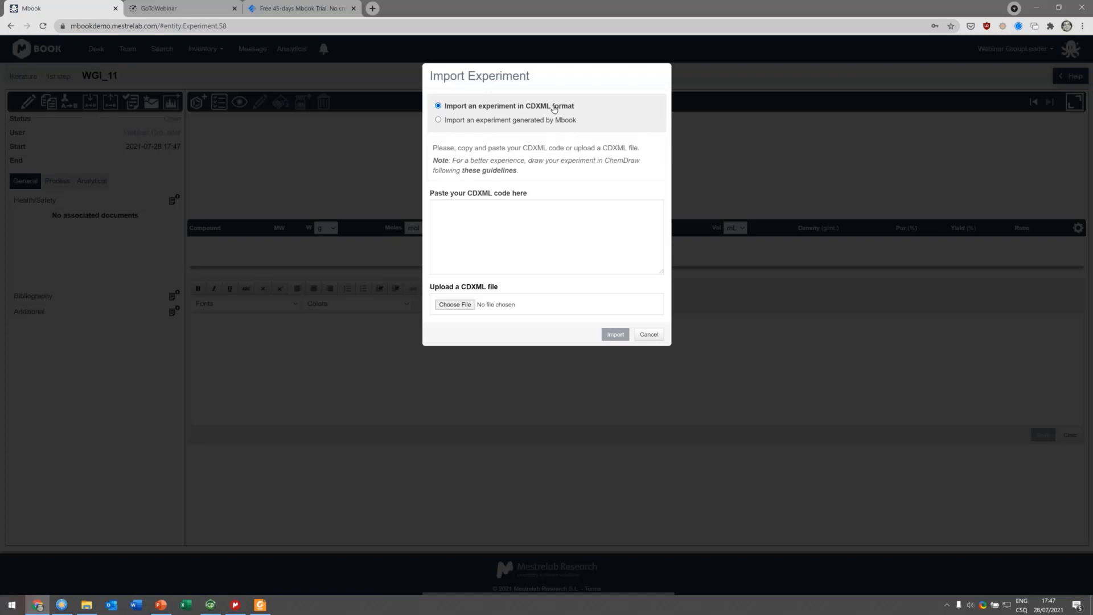
pyautogui.click(533, 210)
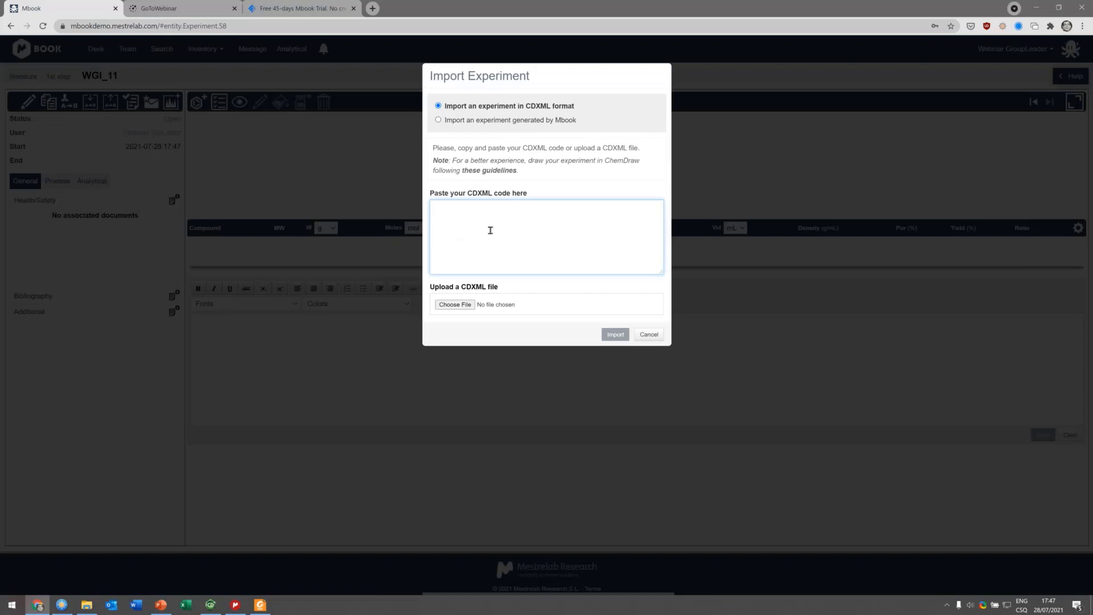
pyautogui.click(455, 305)
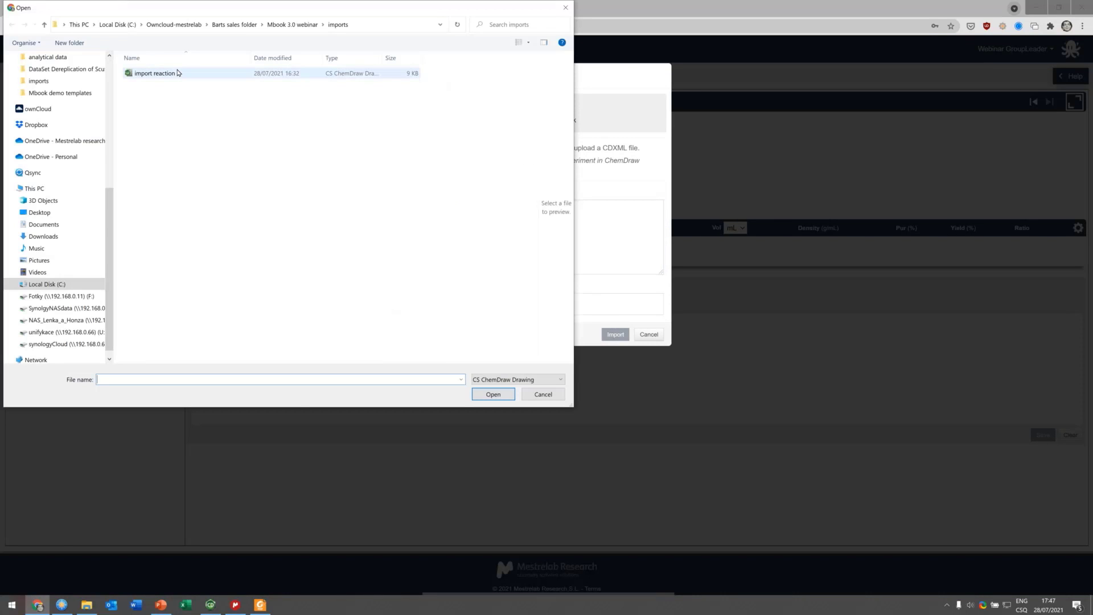
pyautogui.doubleClick(177, 73)
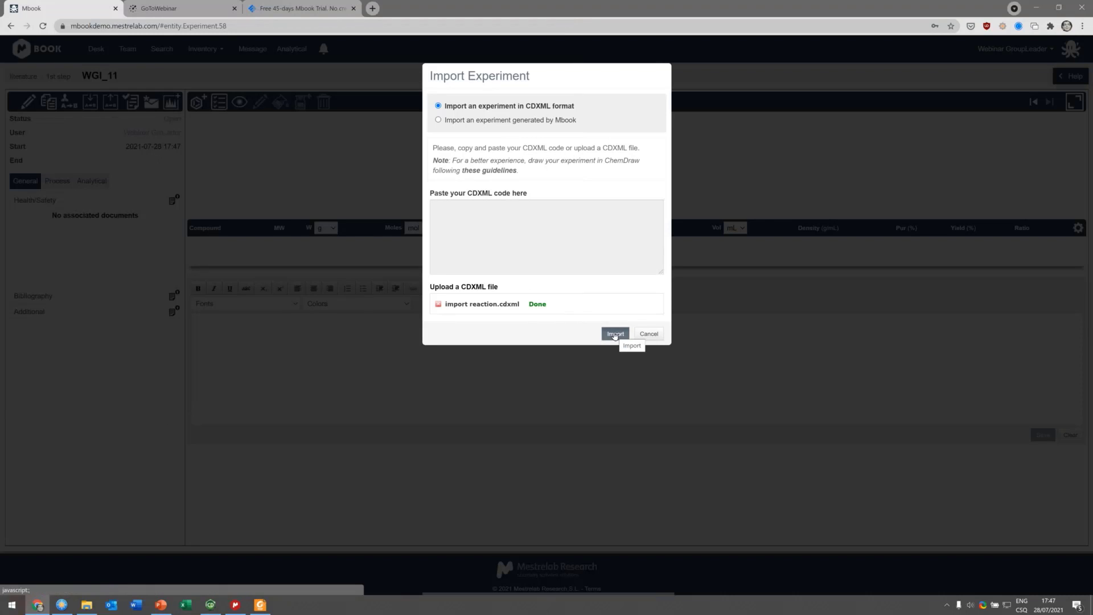
pyautogui.click(615, 335)
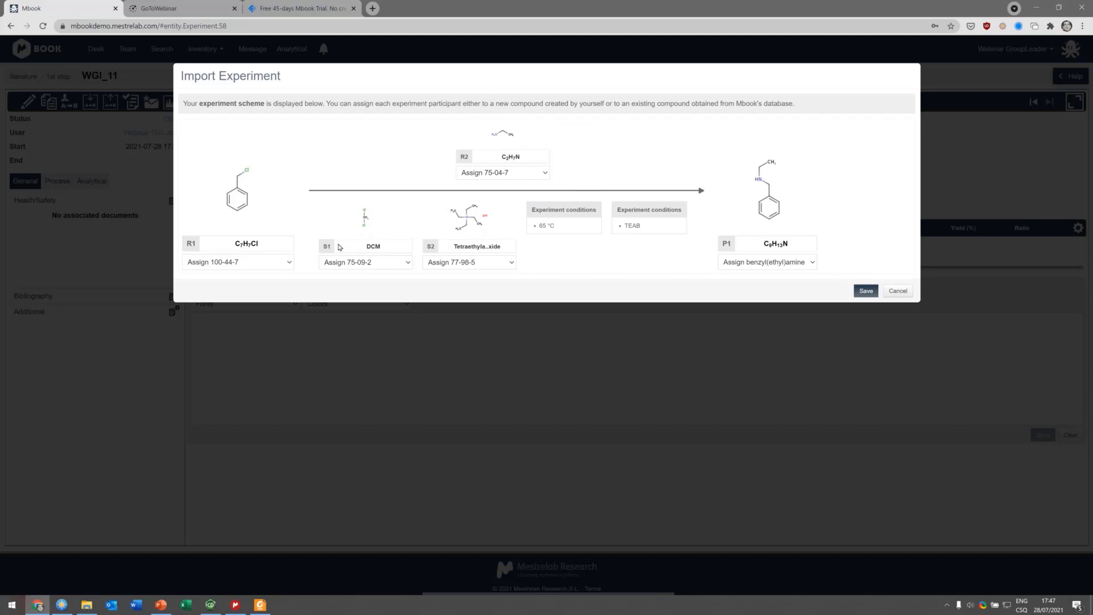
# Step: Modify reactant R1 by replacing its chlorine atom with bromine, then save the imported experiment scheme
pyautogui.click(286, 260)
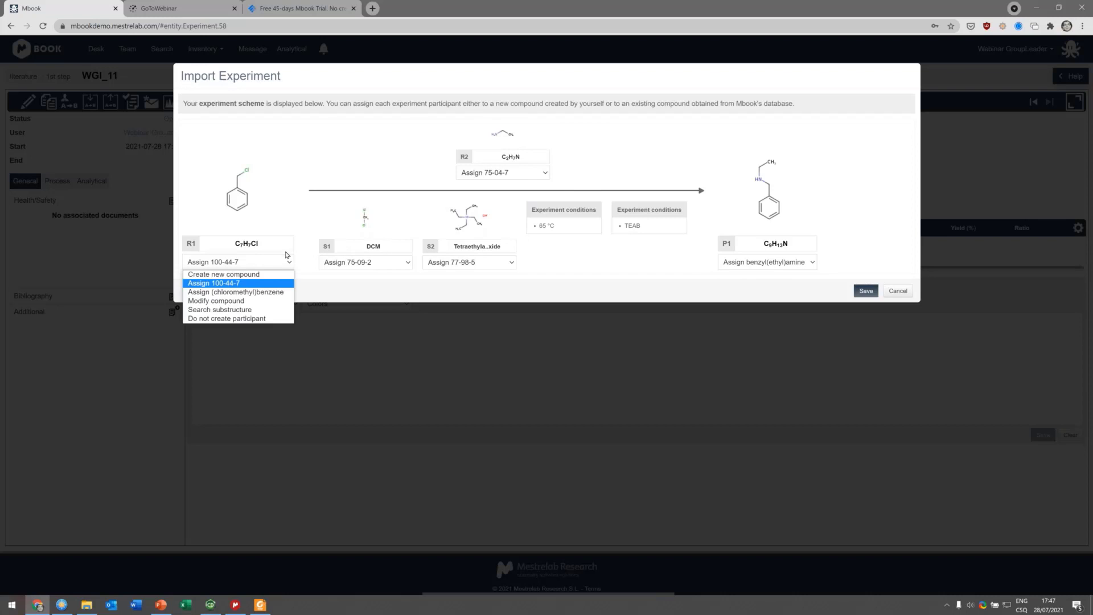
pyautogui.click(252, 302)
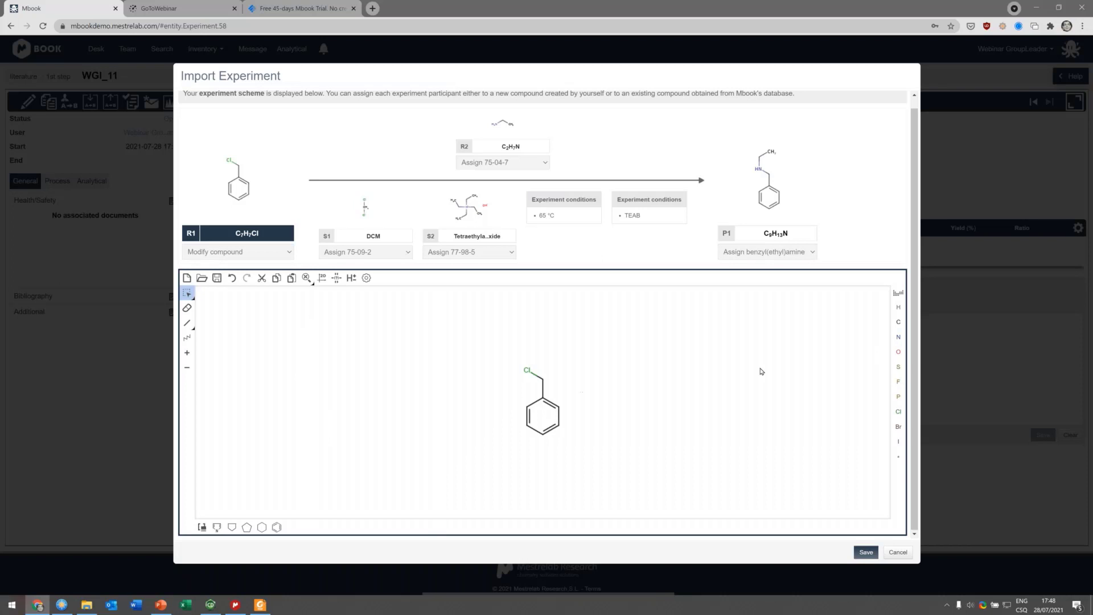
pyautogui.click(899, 382)
pyautogui.click(899, 426)
pyautogui.click(528, 370)
pyautogui.click(866, 553)
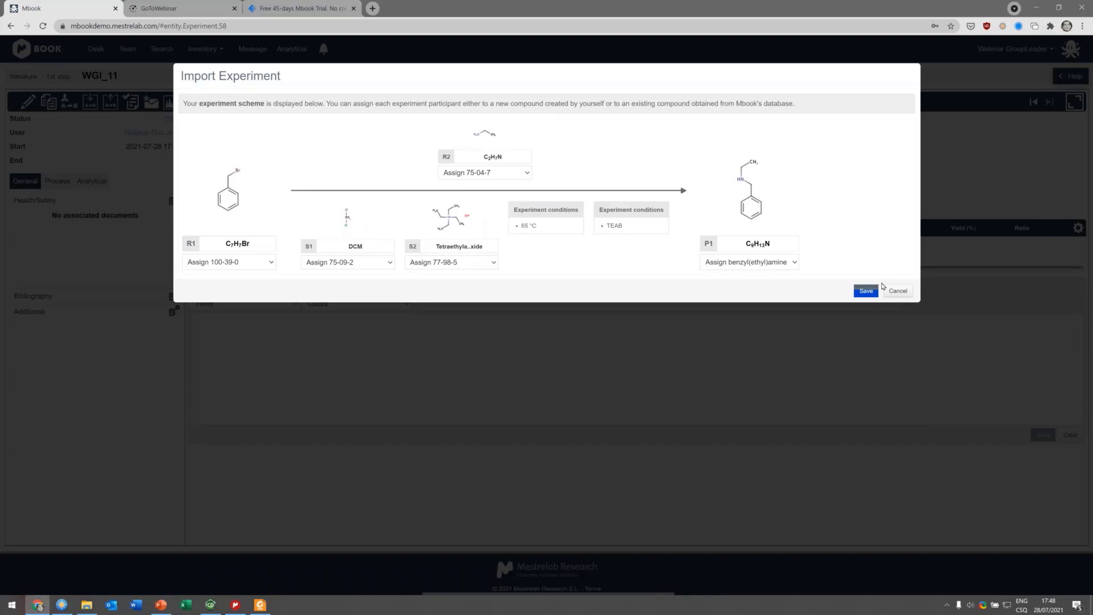
pyautogui.click(866, 291)
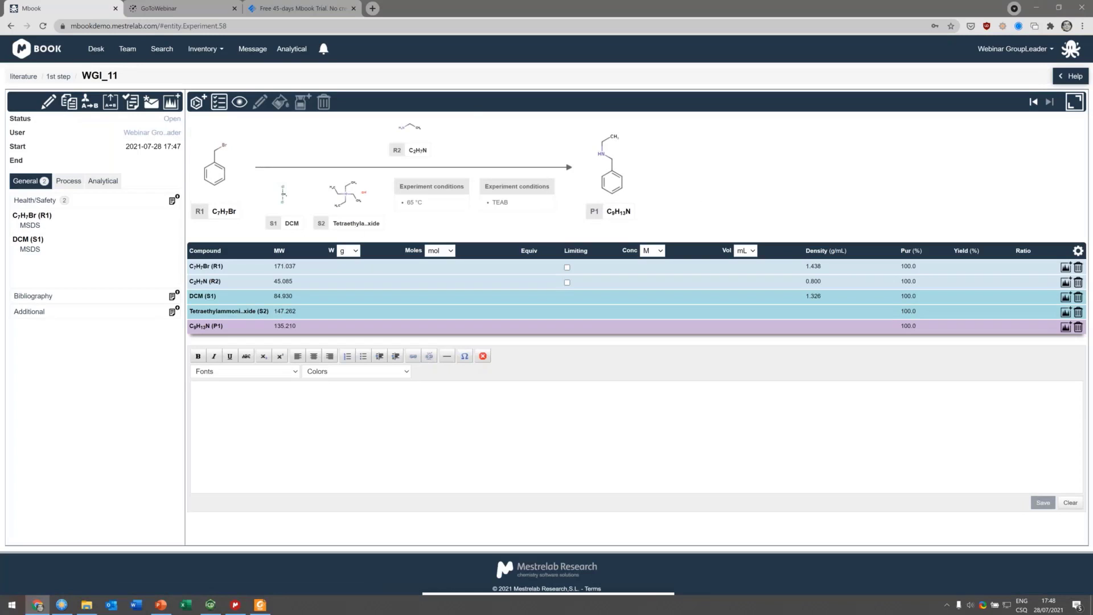
# Step: Mark the C7H7Br reactant R1 as the limiting reagent and set its weight to 5 g
pyautogui.click(567, 267)
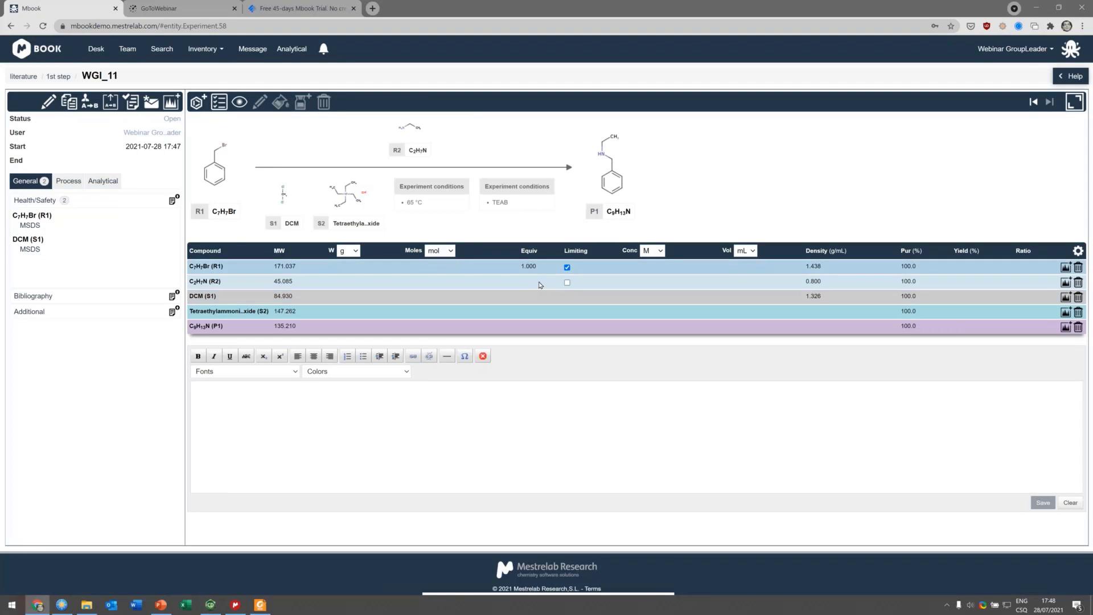
pyautogui.click(342, 267)
pyautogui.write('5')
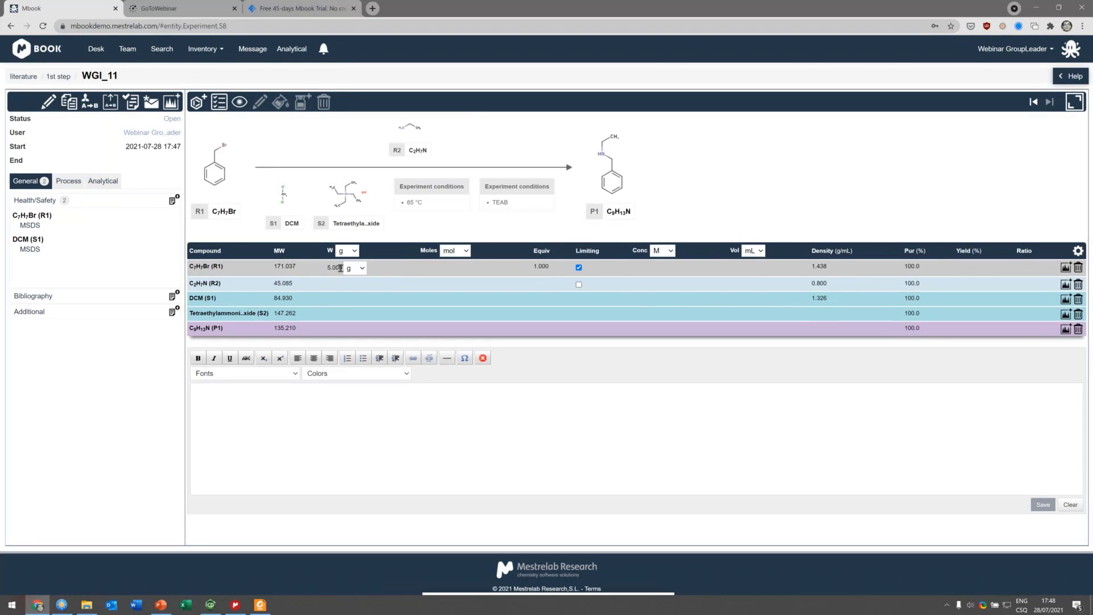
# Step: In ChemDraw, select the product structure and copy it as CDXML text
pyautogui.click(212, 607)
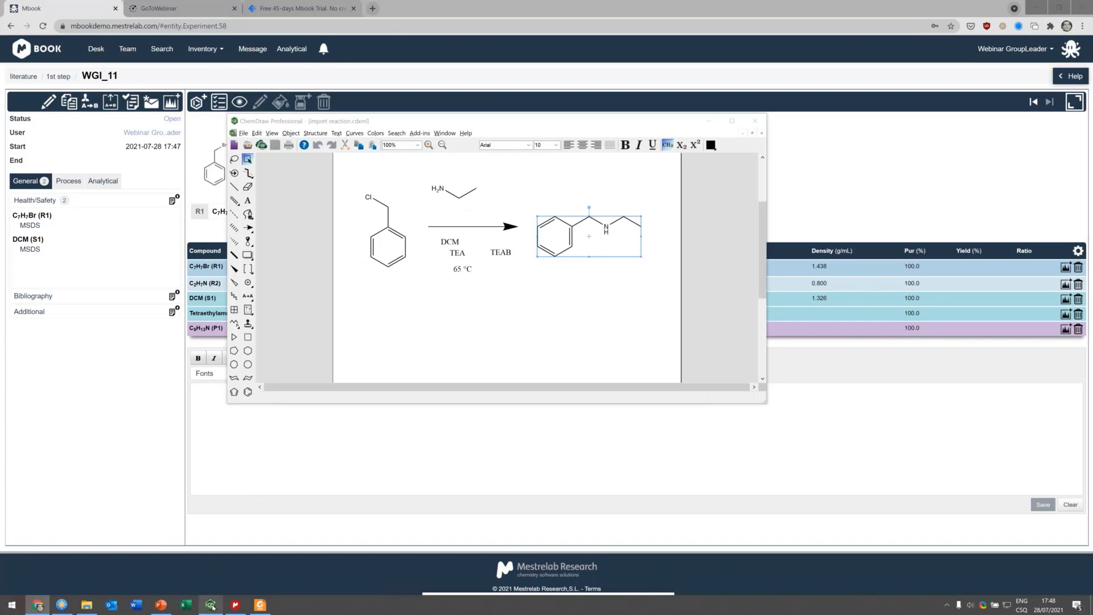
pyautogui.moveTo(531, 195); pyautogui.dragTo(657, 274)
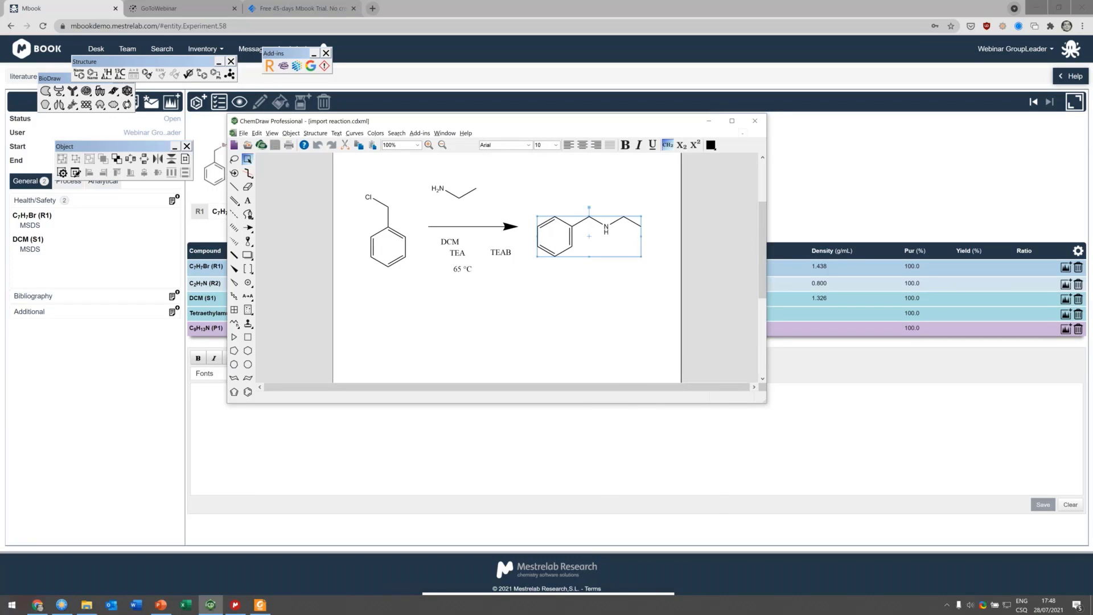
pyautogui.rightClick(590, 228)
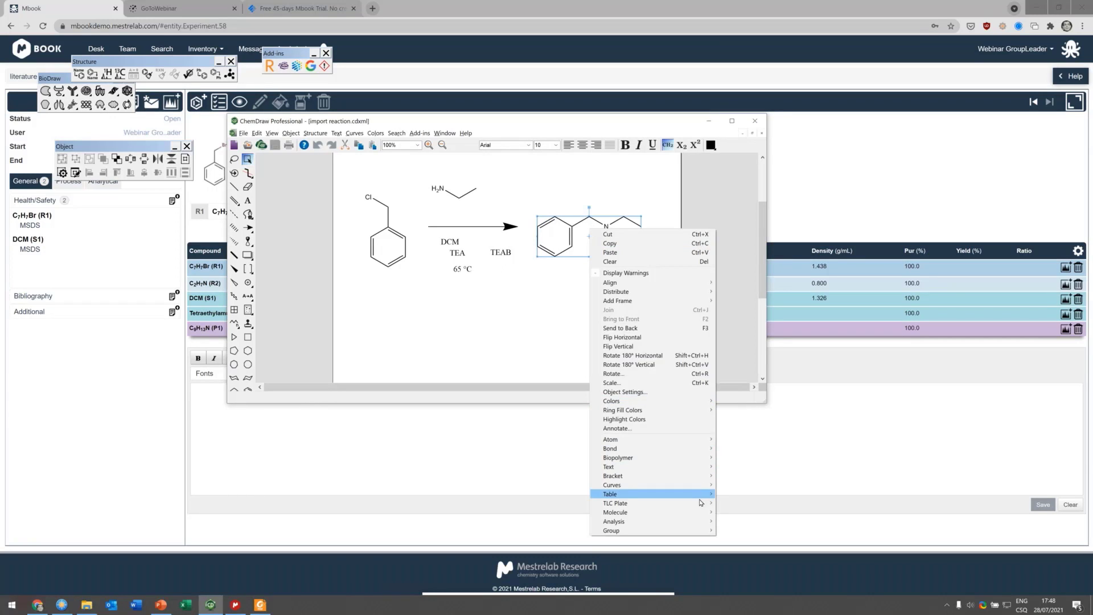
pyautogui.moveTo(692, 513)
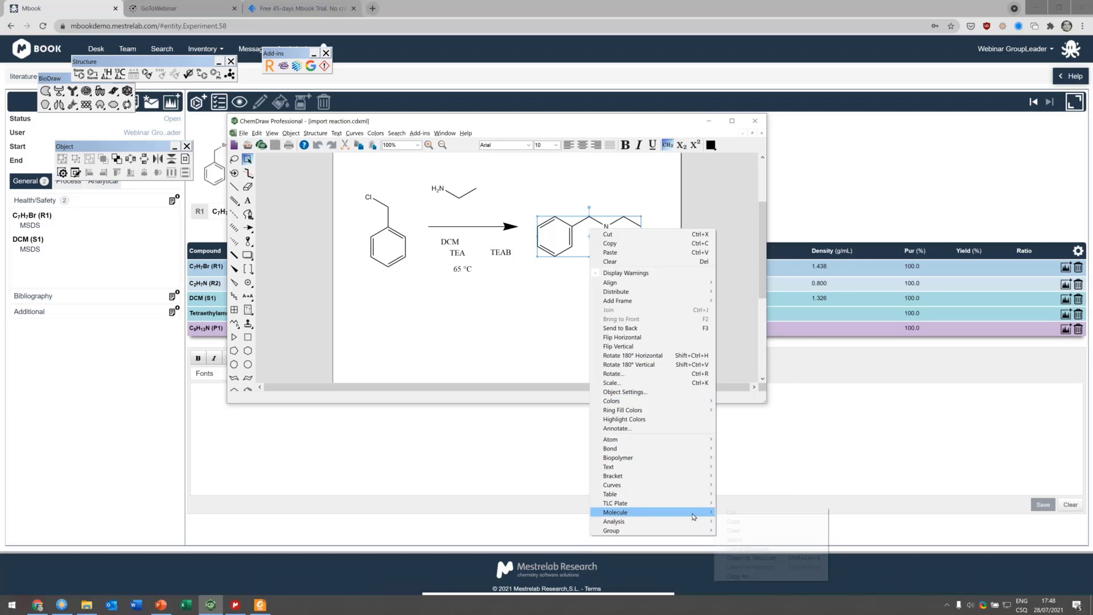
pyautogui.moveTo(803, 577)
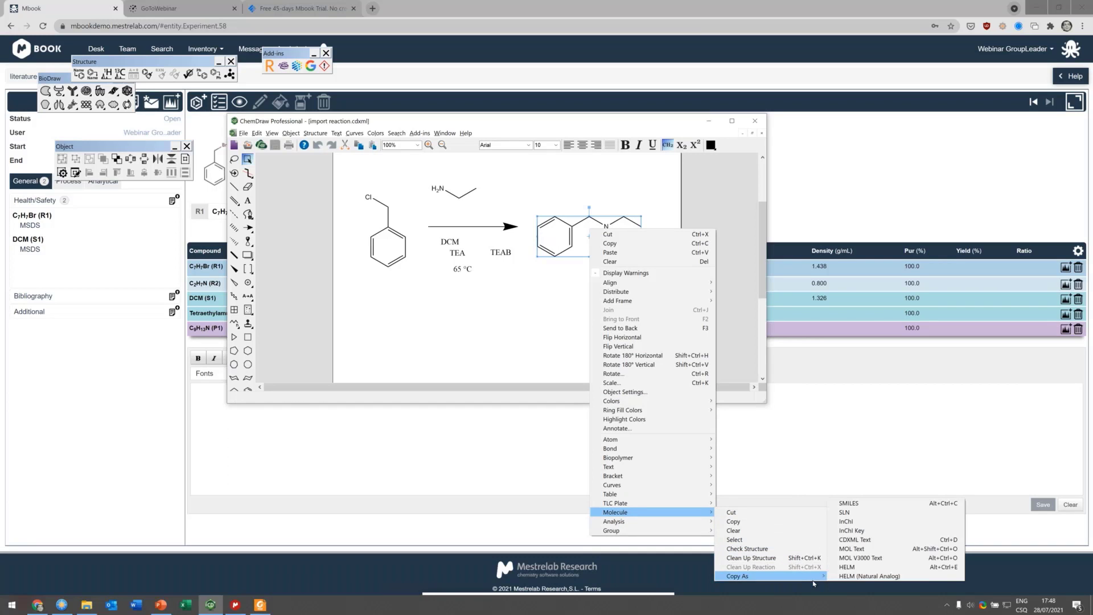
pyautogui.click(898, 543)
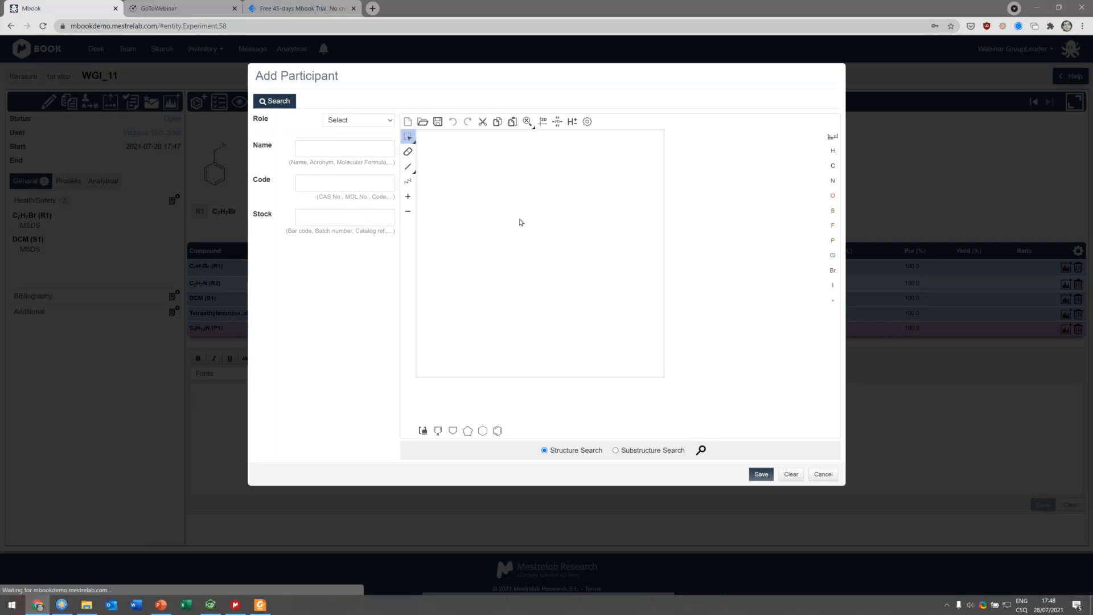
# Step: Try adding the pasted product structure as a PRODUCT participant, picking the existing benzyl(ethyl)amine match
pyautogui.hotkey('ctrl', 'v')
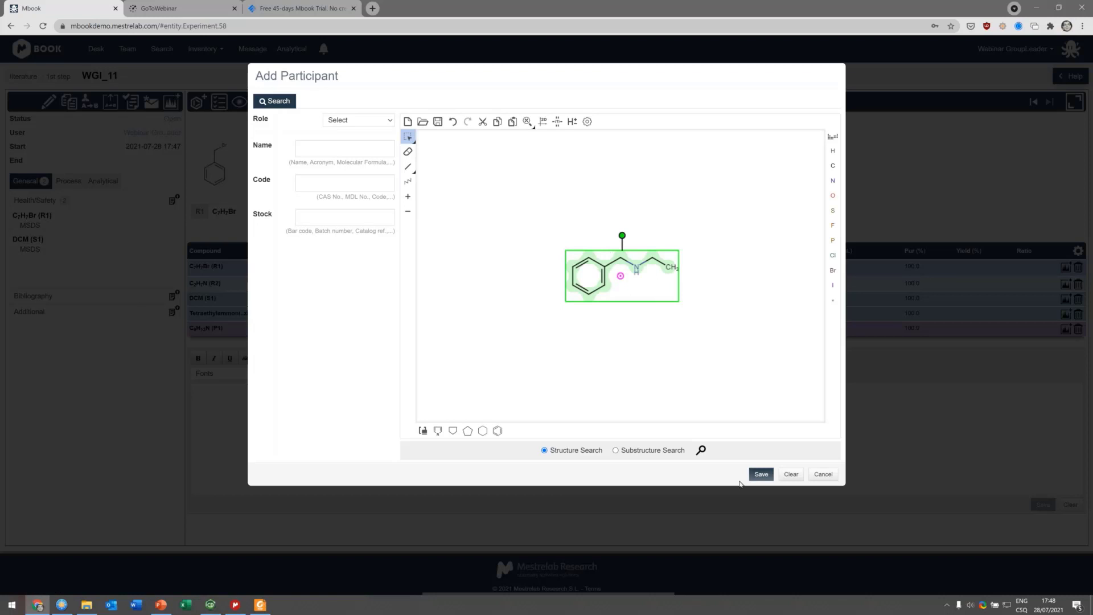
pyautogui.click(761, 474)
pyautogui.click(367, 126)
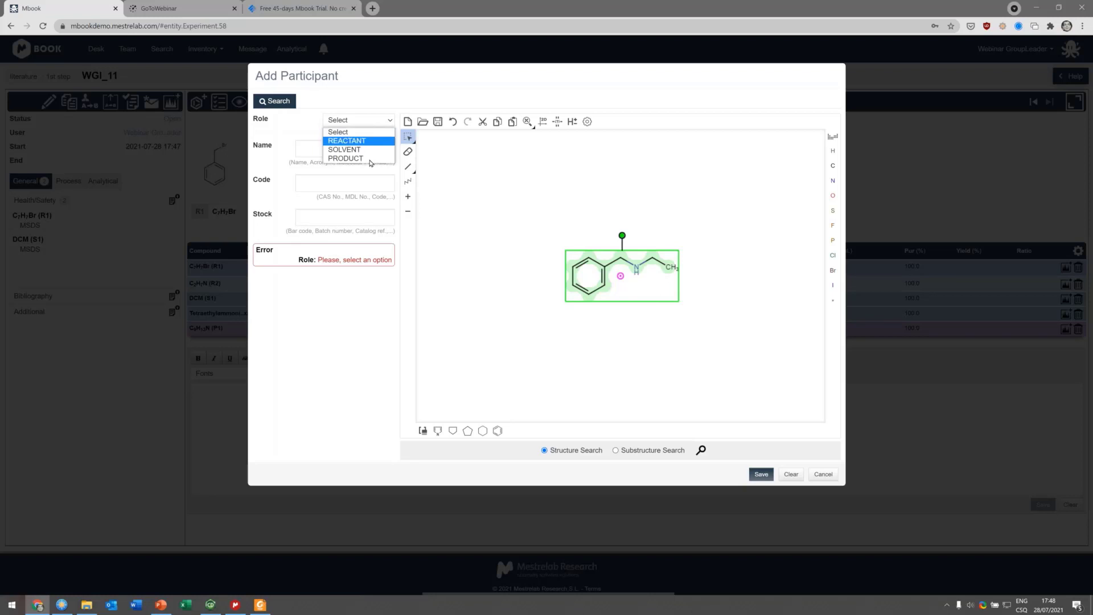
pyautogui.click(364, 158)
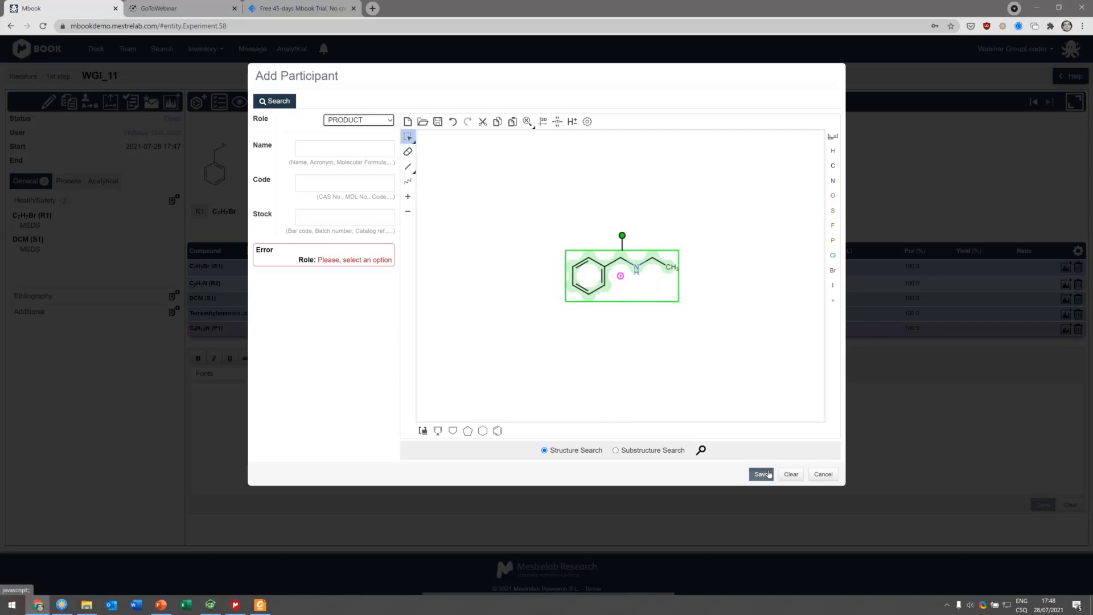
pyautogui.click(763, 475)
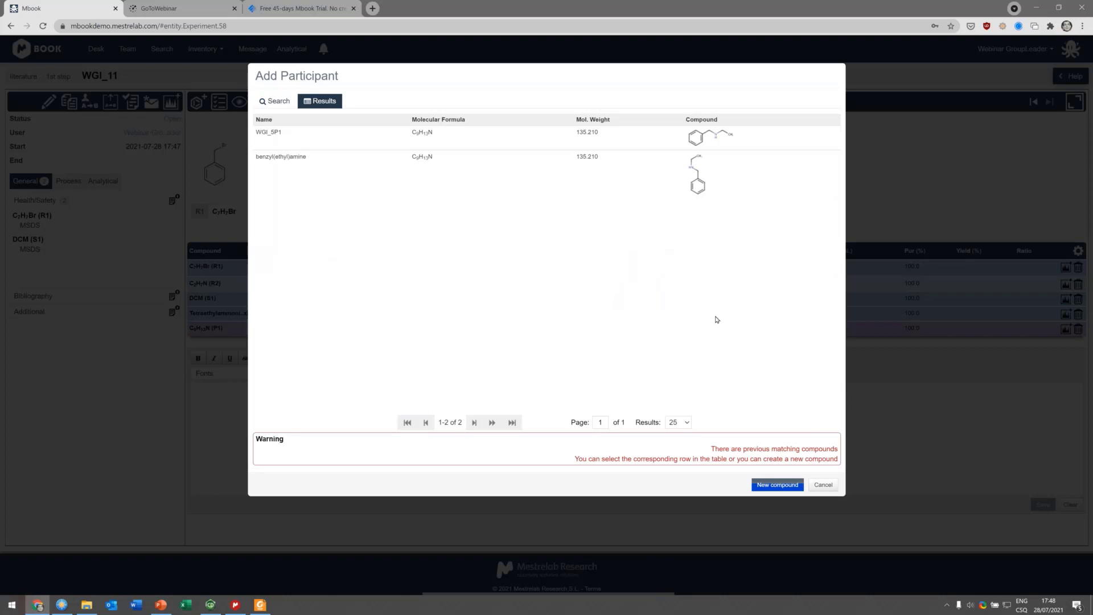
pyautogui.click(695, 178)
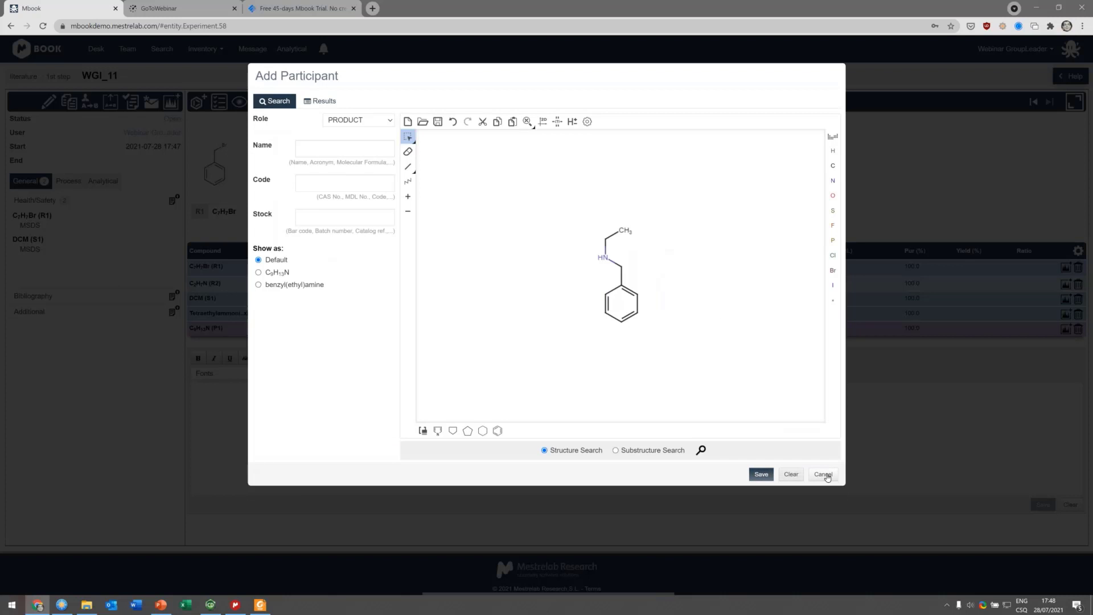
pyautogui.click(826, 473)
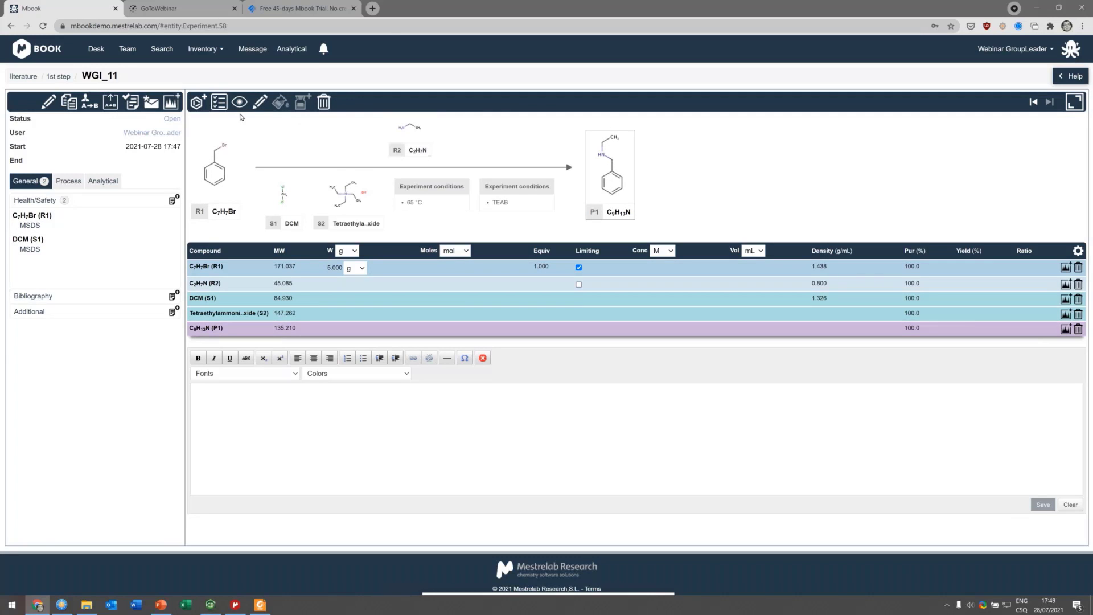
# Step: Set the weight of product P1 to 5 g in the stoichiometry table
pyautogui.click(327, 332)
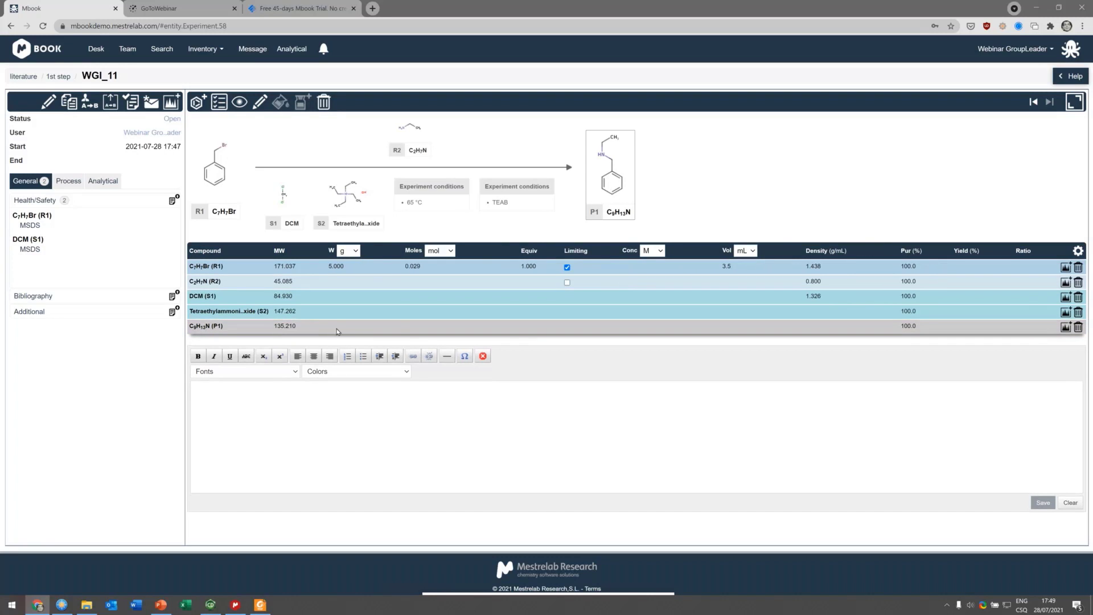
pyautogui.click(335, 327)
pyautogui.write('5')
pyautogui.press('Return')
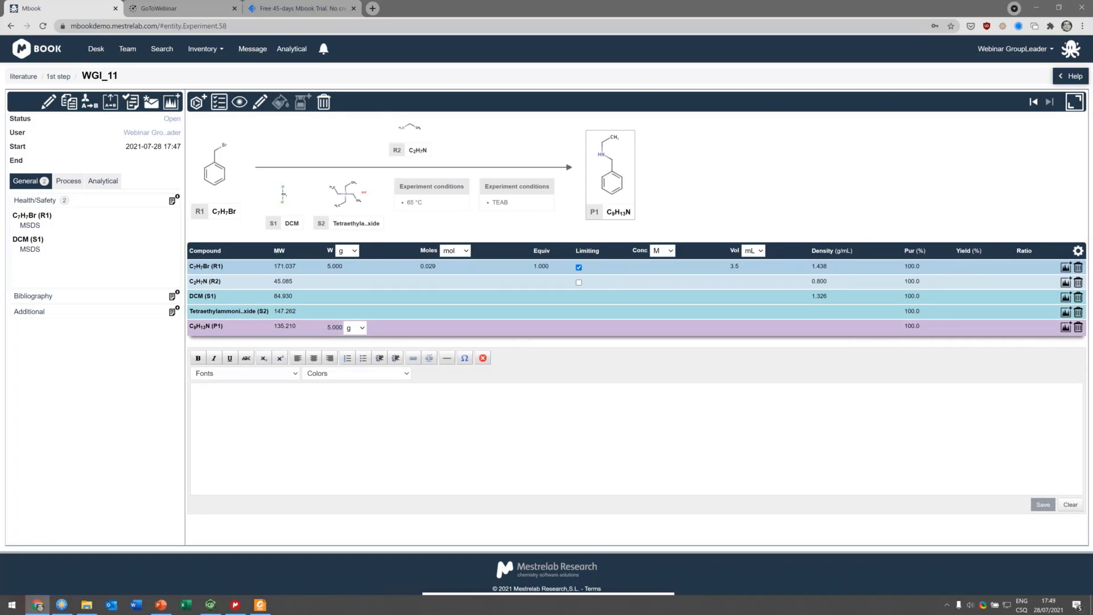
# Step: Try adding an inventory bottle for reactant R1 with no stockroom location
pyautogui.moveTo(612, 178); pyautogui.dragTo(576, 208)
pyautogui.click(593, 170)
pyautogui.click(215, 171)
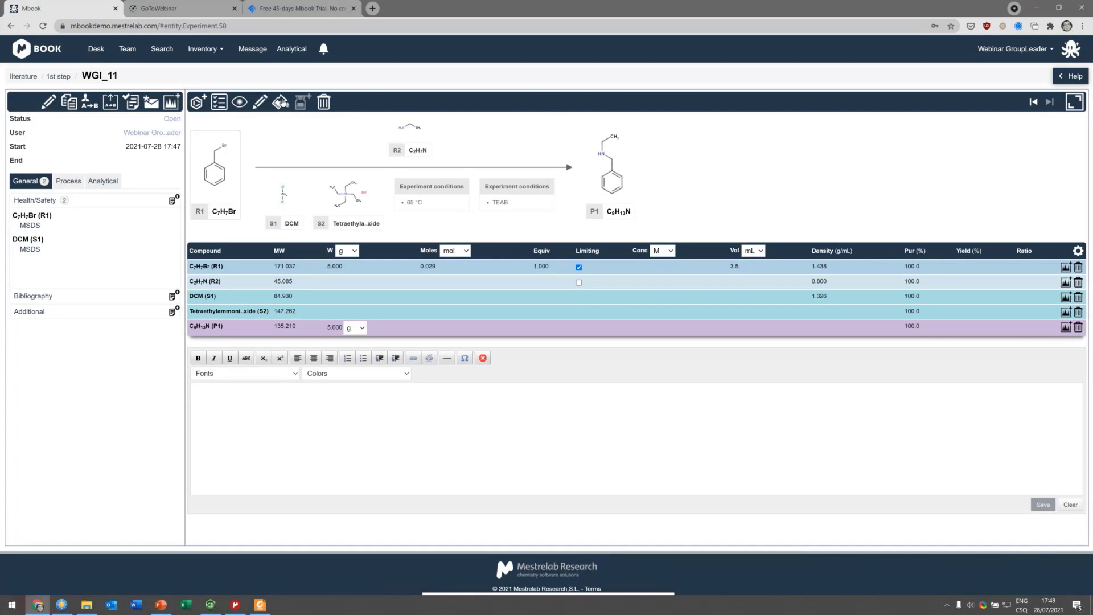
pyautogui.click(595, 159)
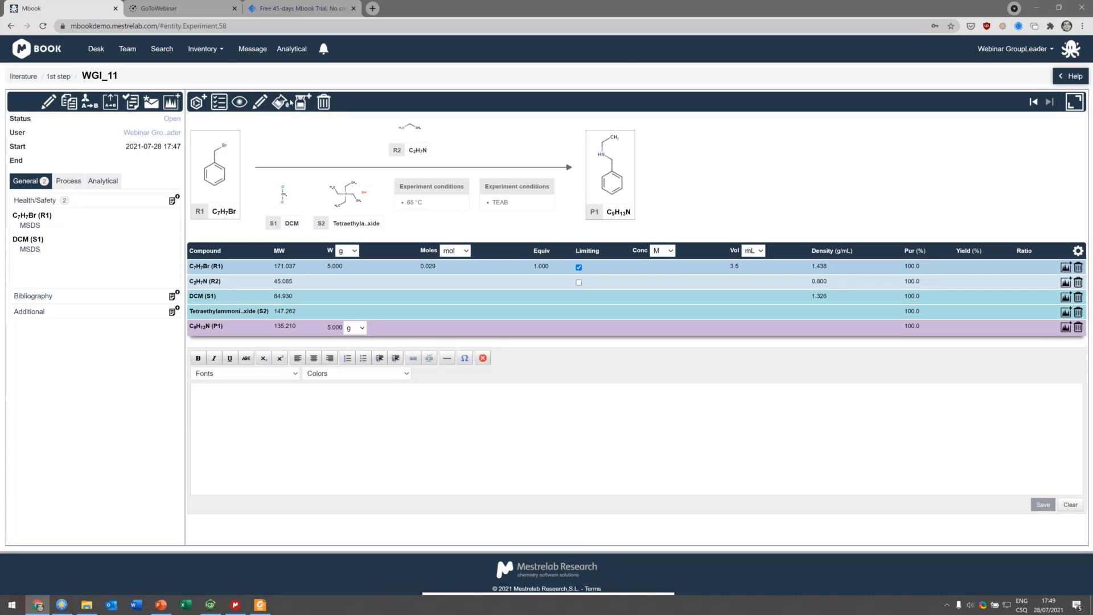
pyautogui.click(221, 165)
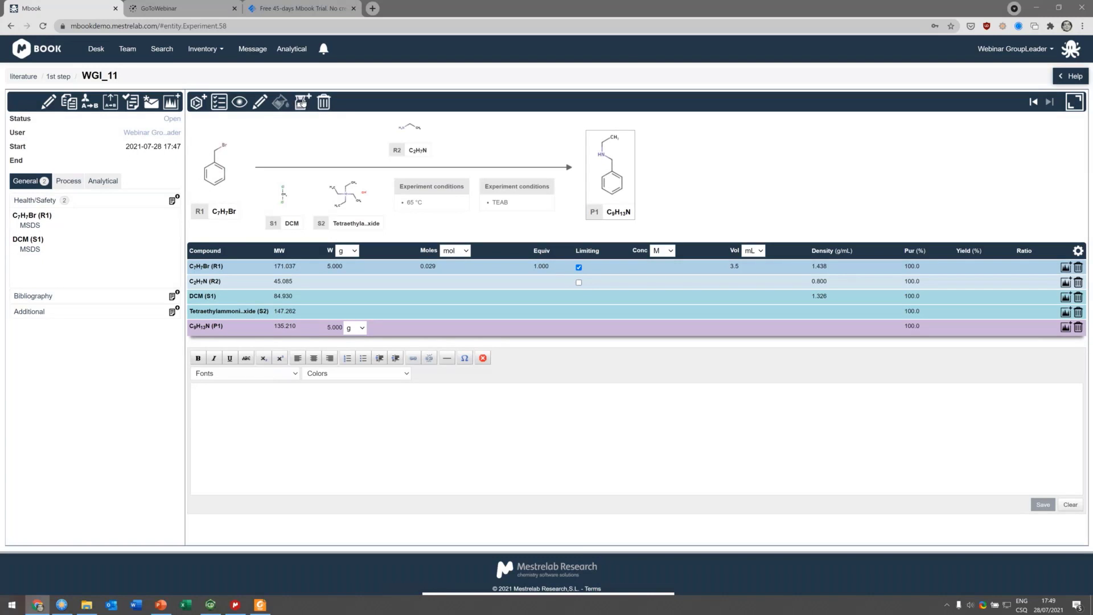
pyautogui.click(303, 103)
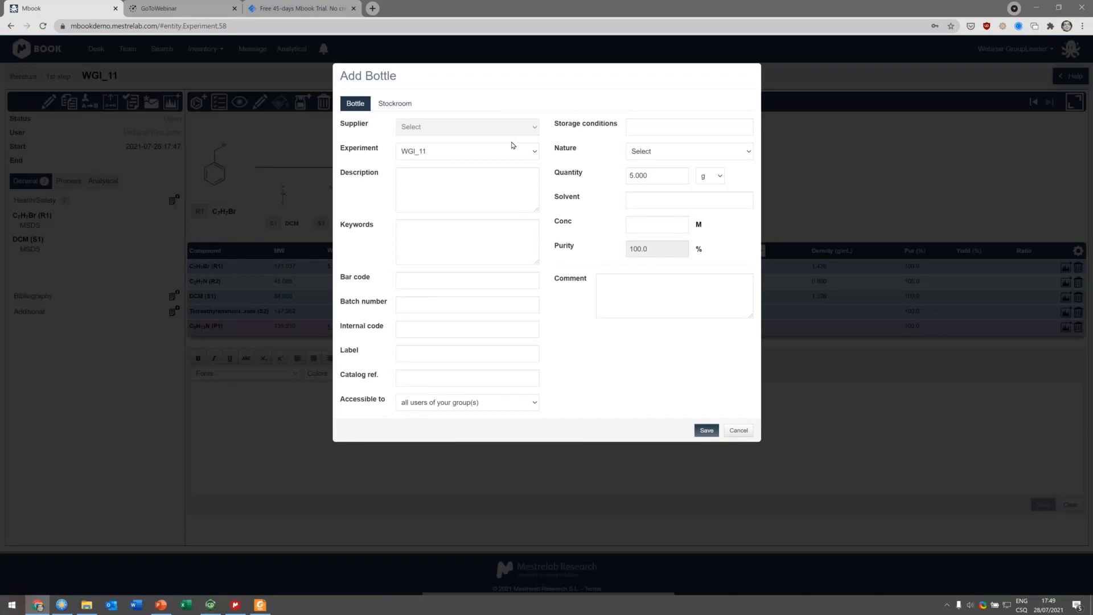
pyautogui.click(402, 103)
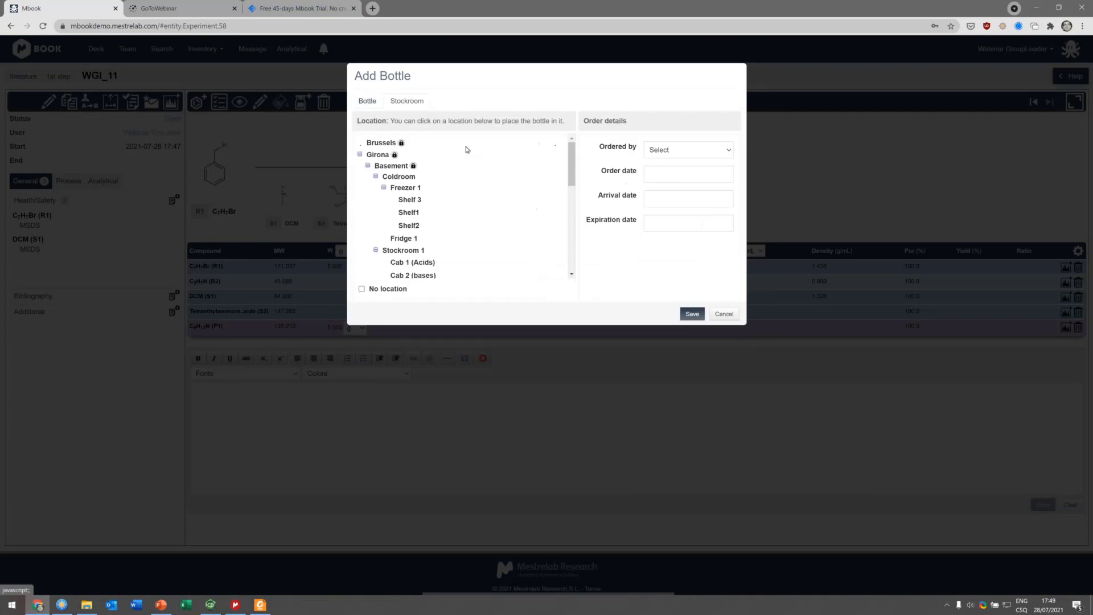
pyautogui.scroll(-10, 449, 205)
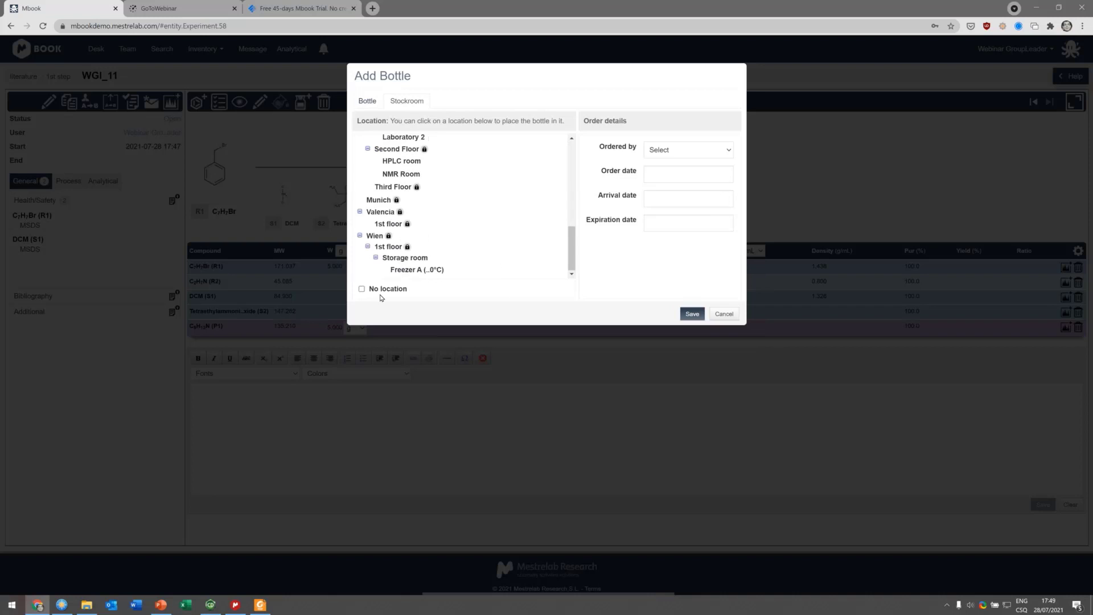
pyautogui.click(361, 289)
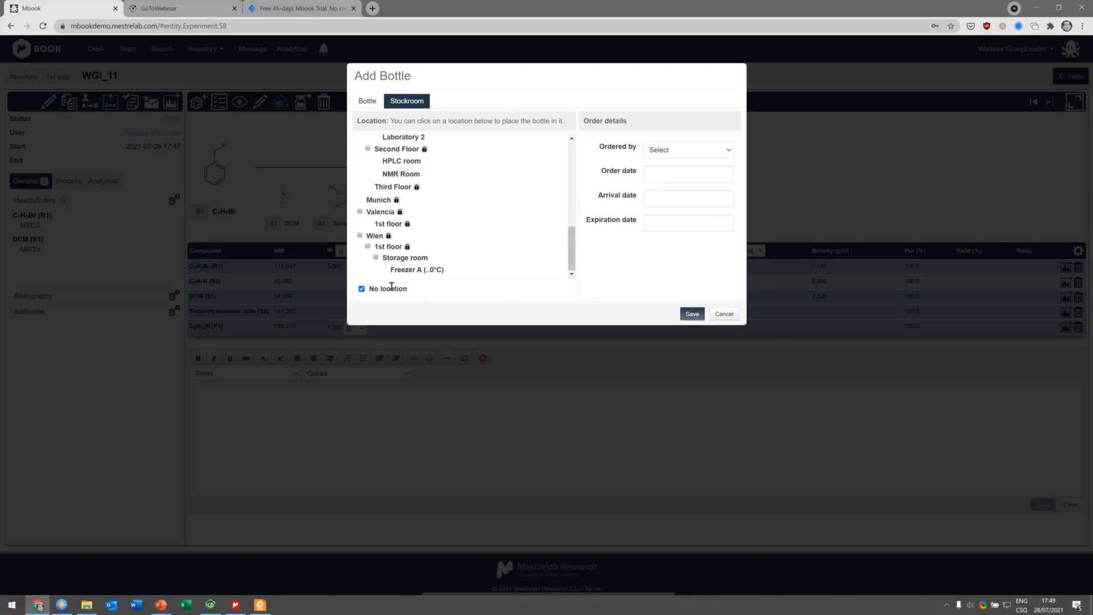
pyautogui.click(366, 102)
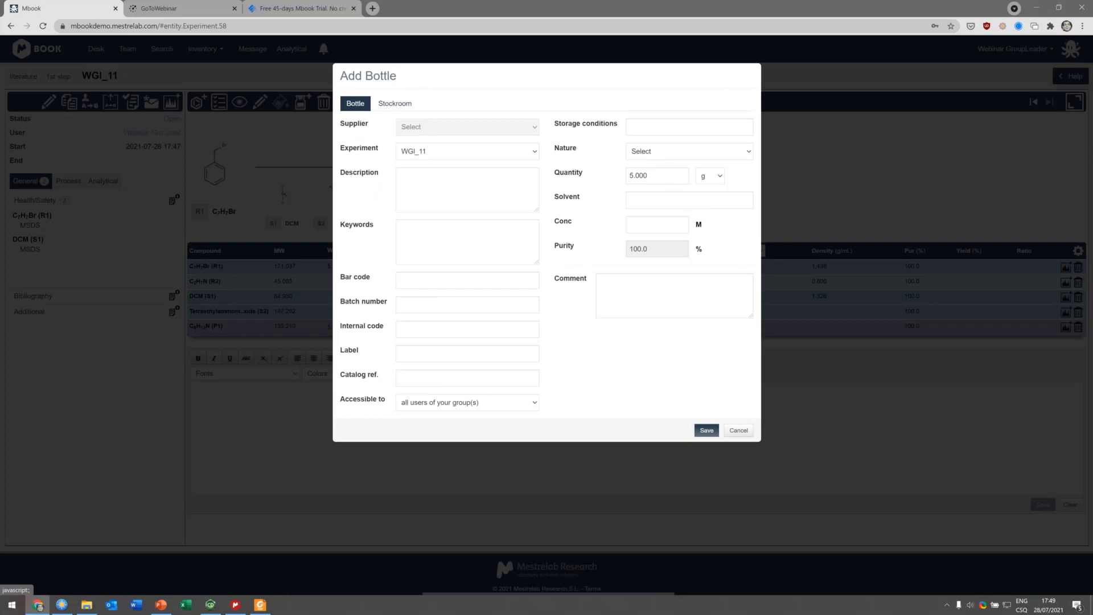
pyautogui.click(738, 430)
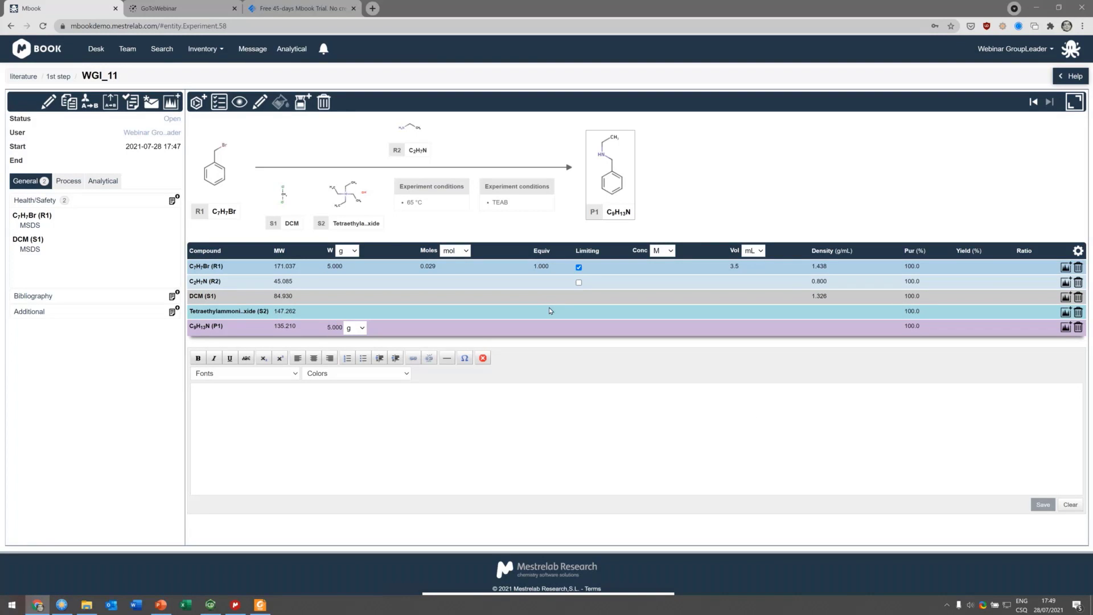
# Step: Return to the Desk overview of projects and experiments
pyautogui.click(95, 50)
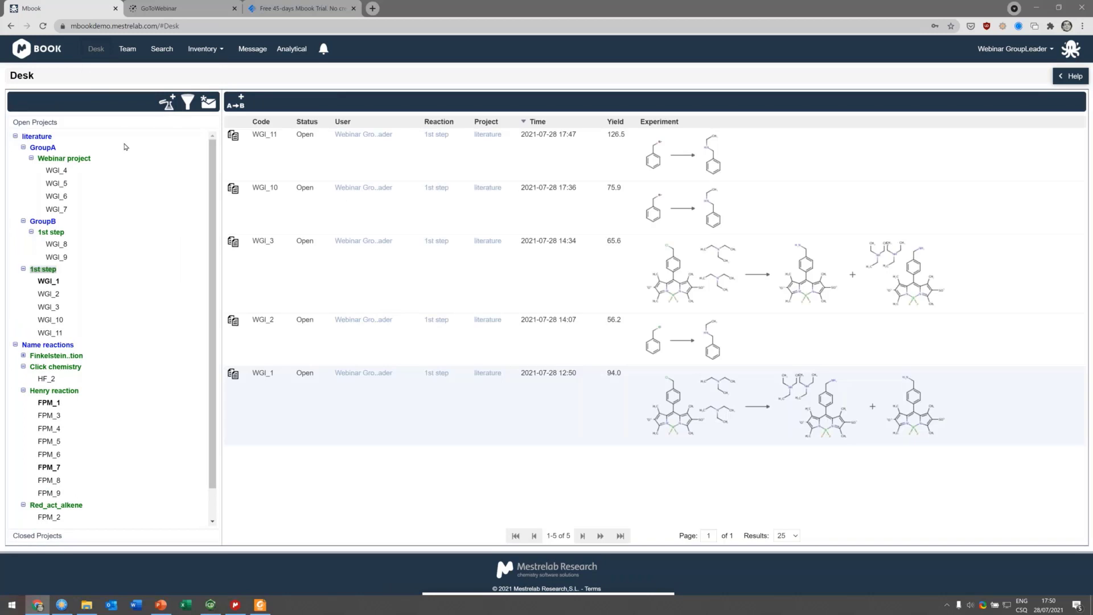
# Step: Open the Add Project dialog under GroupA, review its project and user settings, and cancel without saving
pyautogui.click(43, 147)
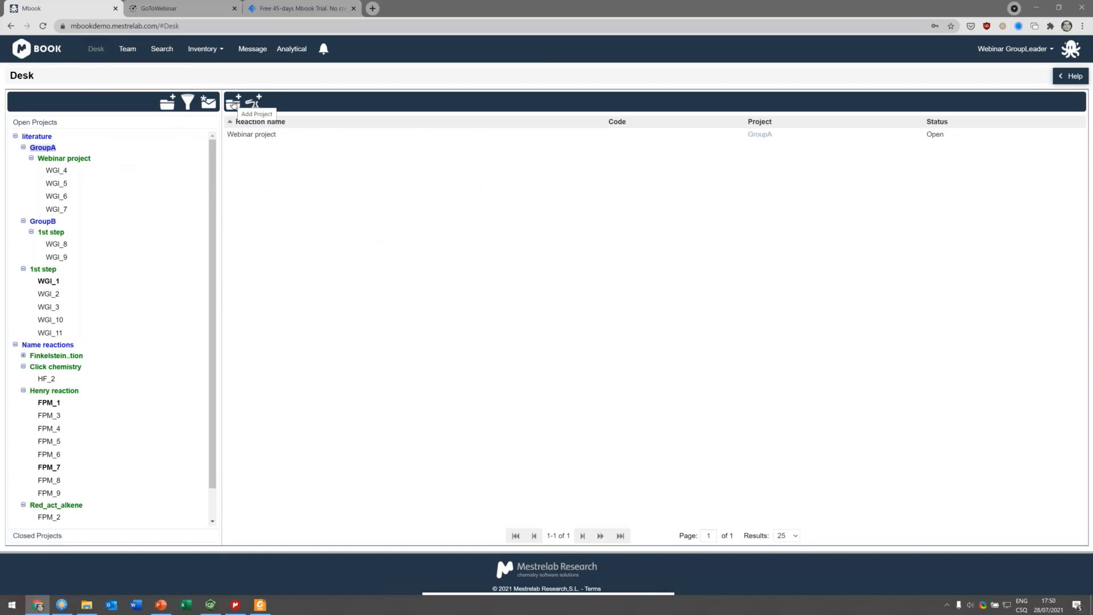
pyautogui.click(234, 103)
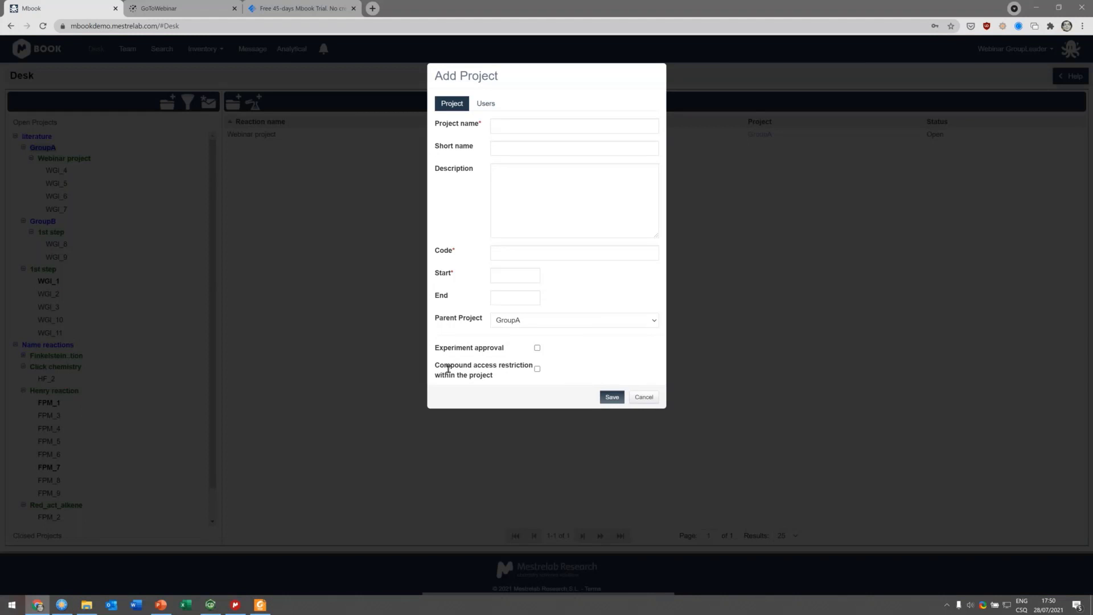
pyautogui.moveTo(444, 365); pyautogui.dragTo(496, 381)
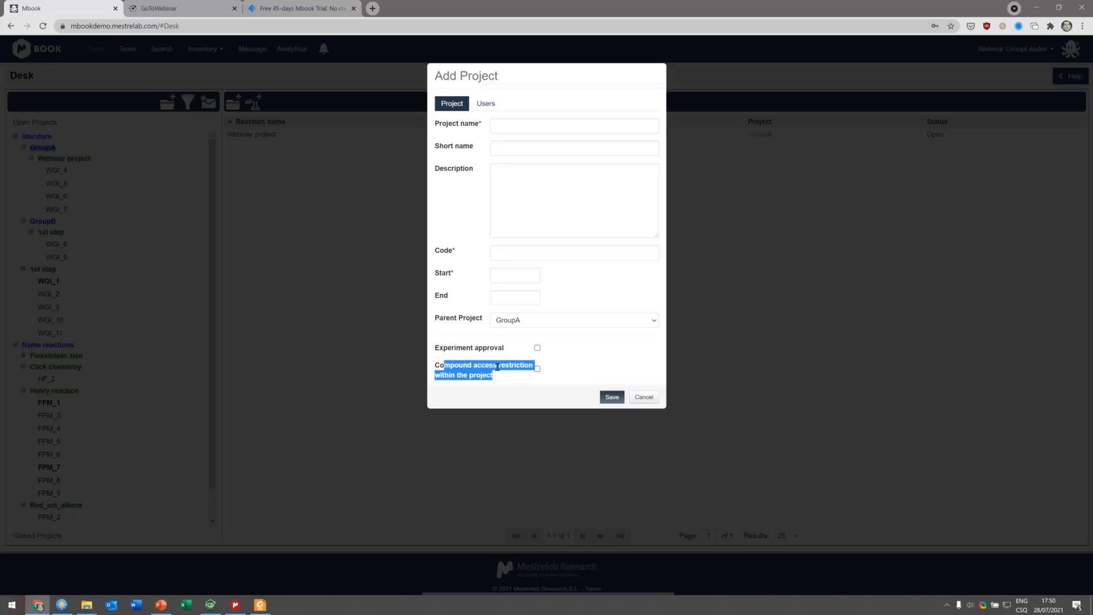
pyautogui.click(498, 106)
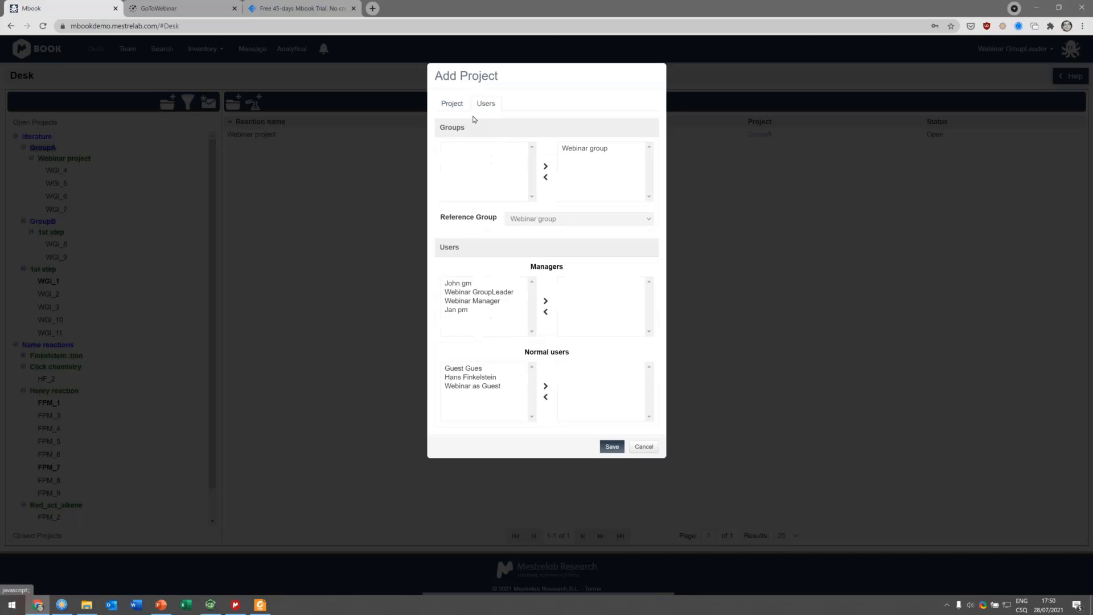
pyautogui.click(642, 448)
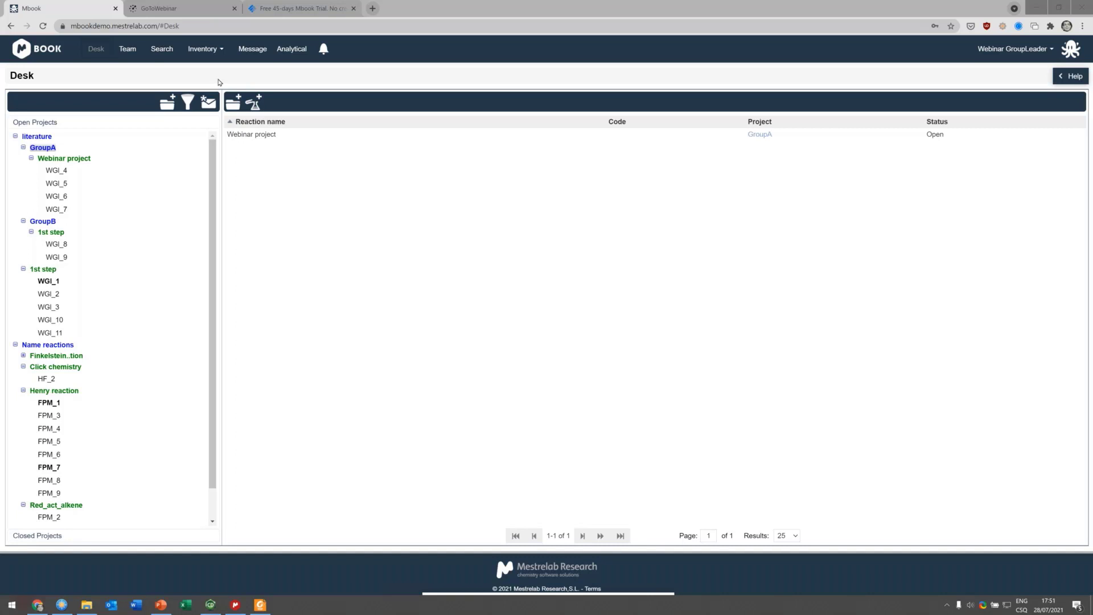
# Step: Open the Team page and expand the Team EMEA group to list its members
pyautogui.click(128, 48)
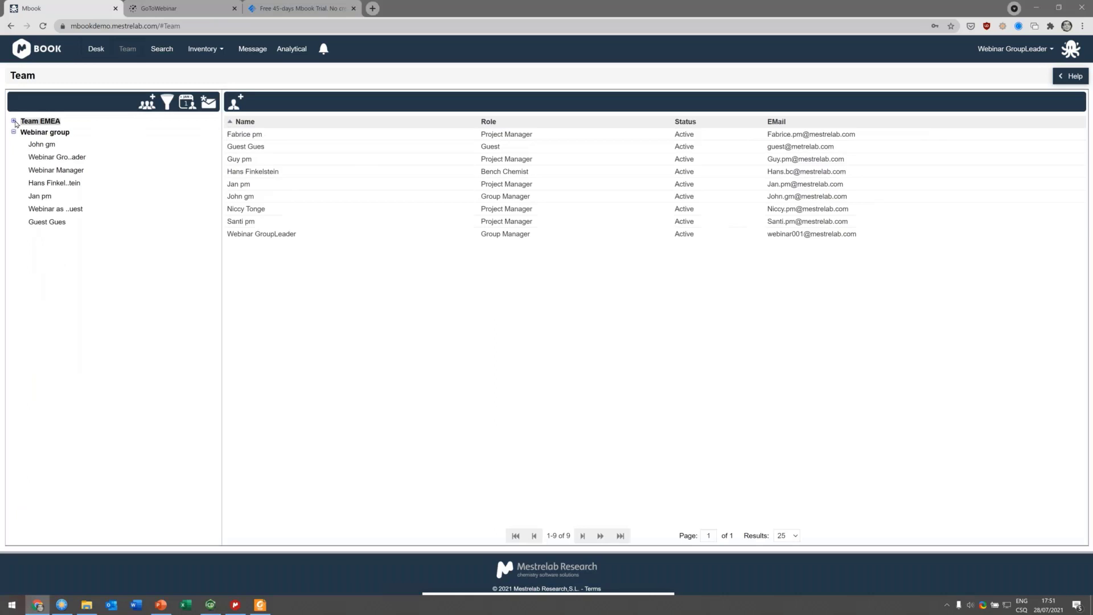
pyautogui.click(13, 121)
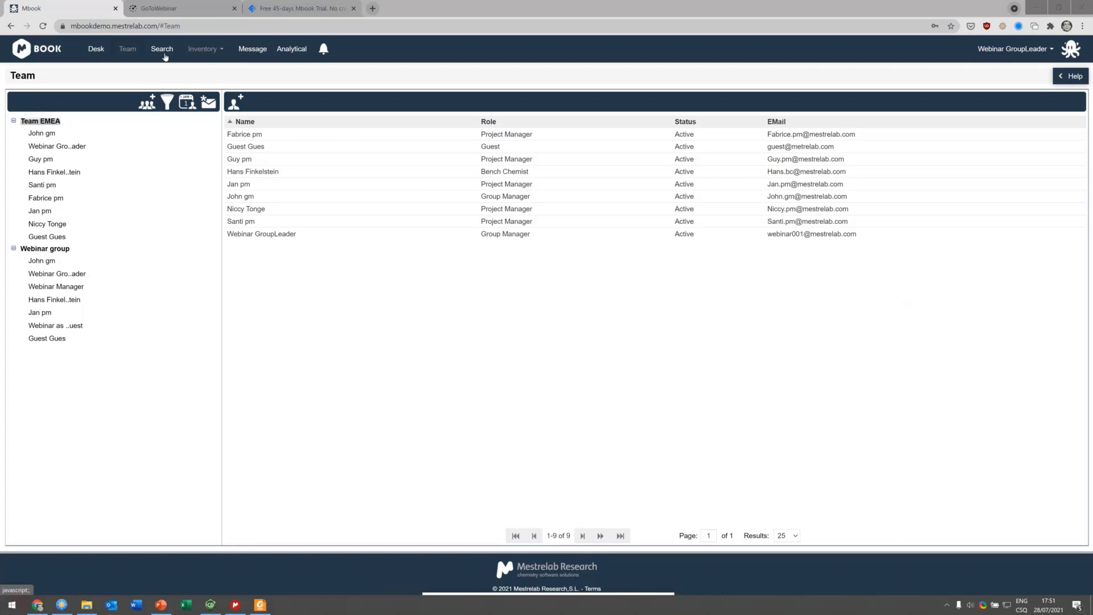
# Step: Open the Pd(dppf)Cl2 compound from the Compound DB and view its Health/Safety information
pyautogui.click(206, 51)
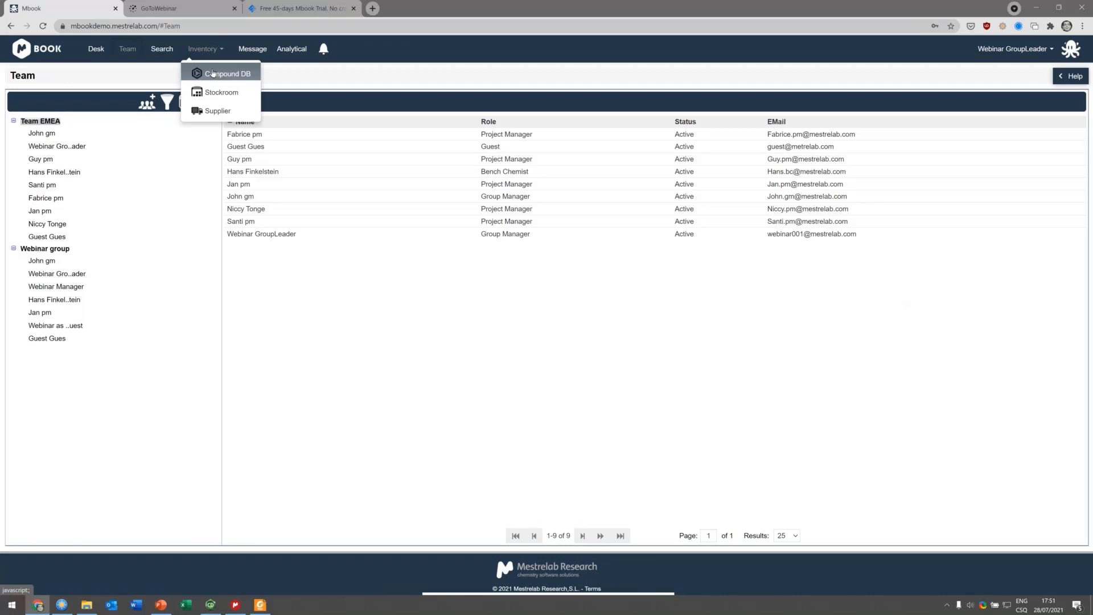
pyautogui.click(223, 74)
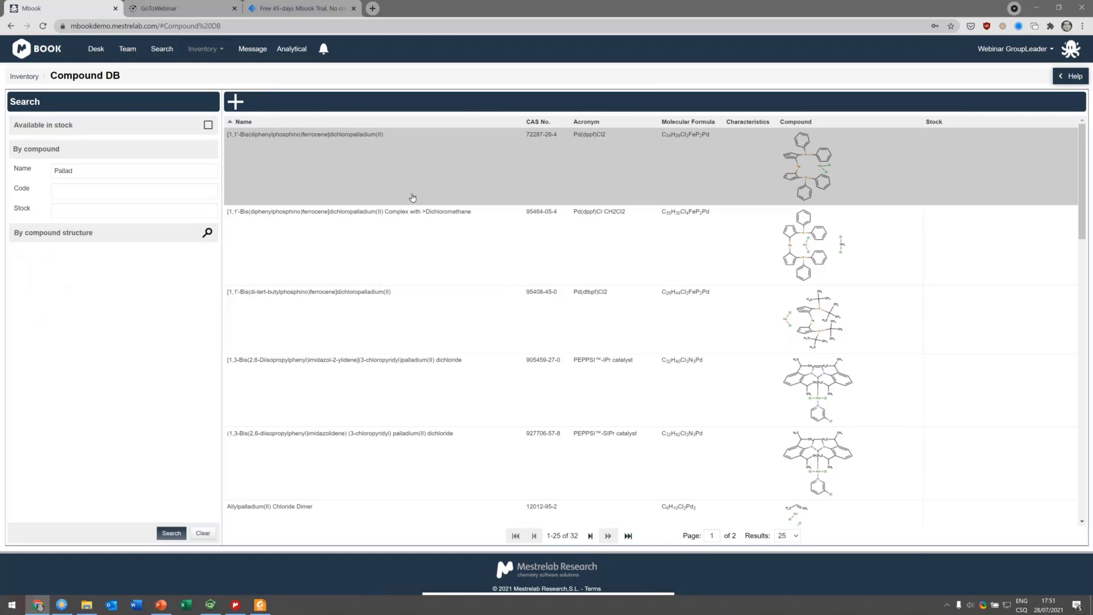
pyautogui.click(734, 181)
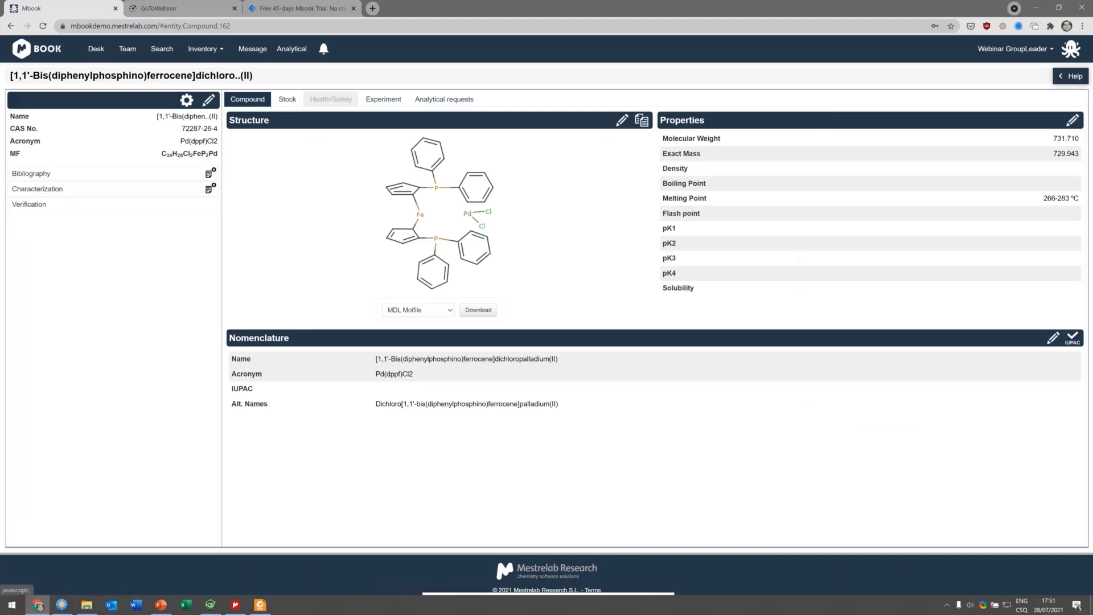
pyautogui.click(330, 99)
pyautogui.moveTo(850, 155)
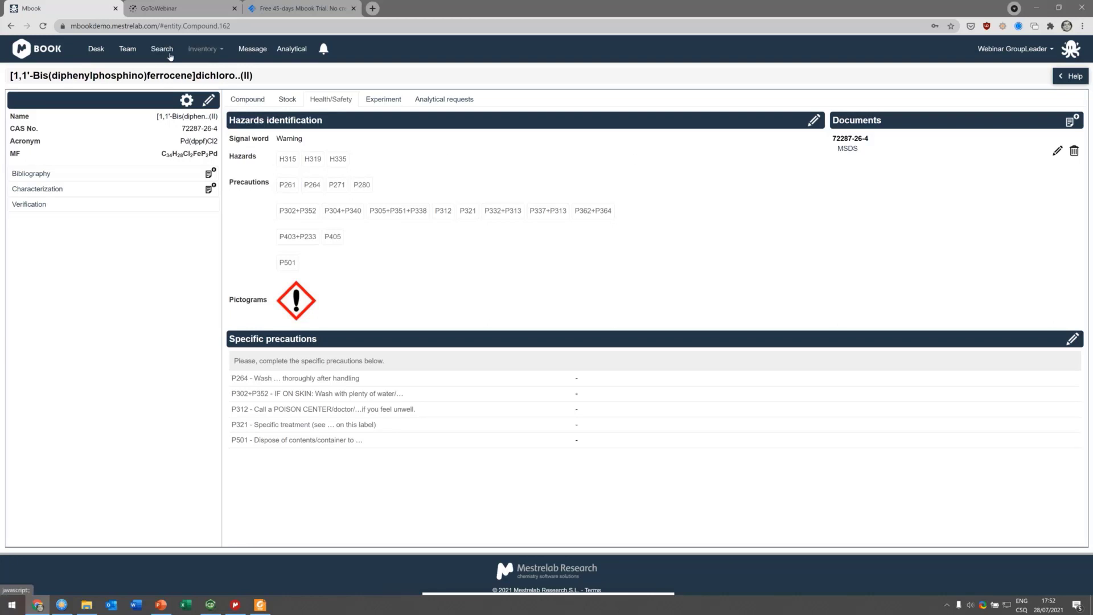
# Step: Open the first Team EMEA member's user record for editing and review the permissions settings
pyautogui.click(128, 49)
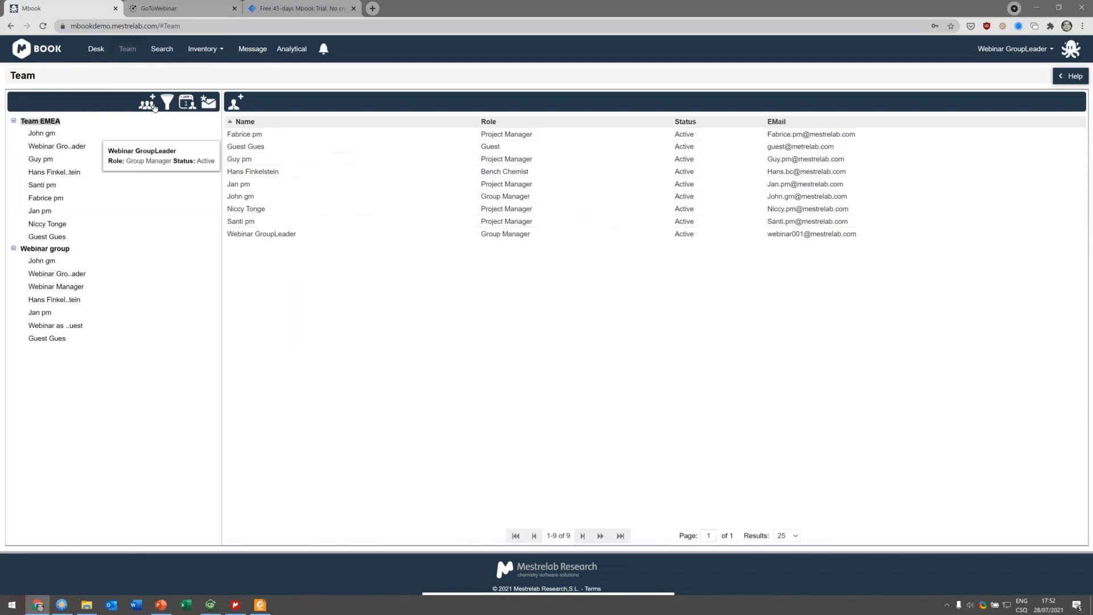
pyautogui.click(47, 135)
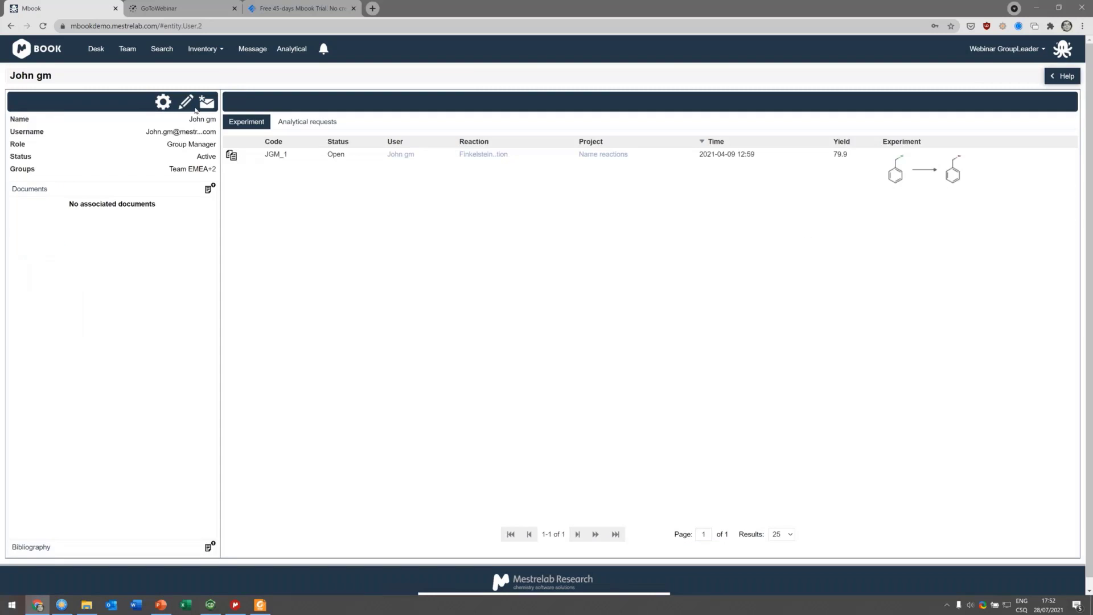
pyautogui.click(187, 103)
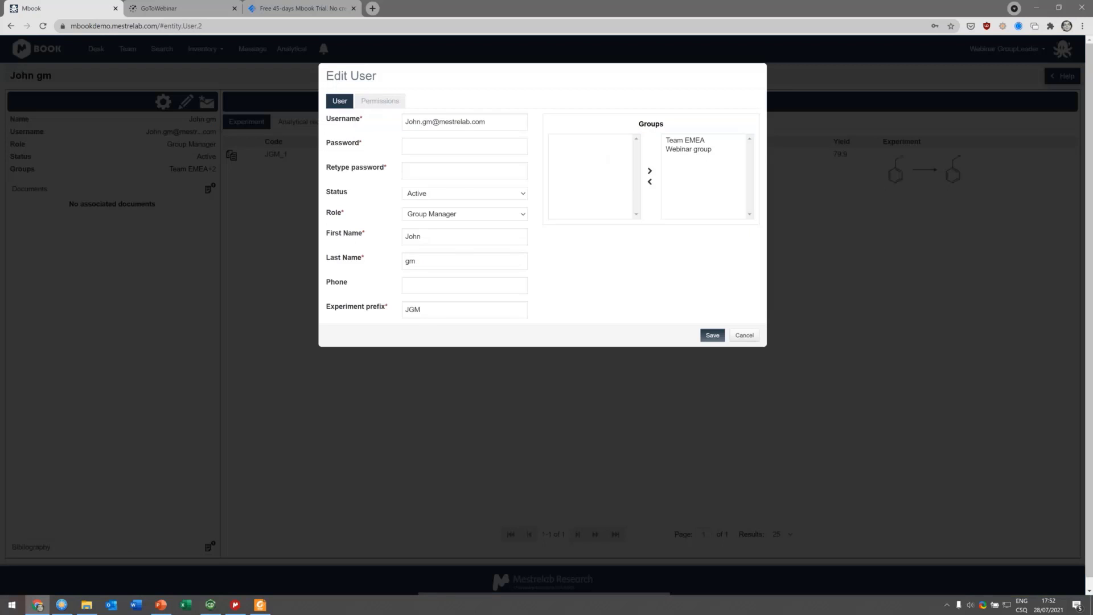
pyautogui.click(380, 100)
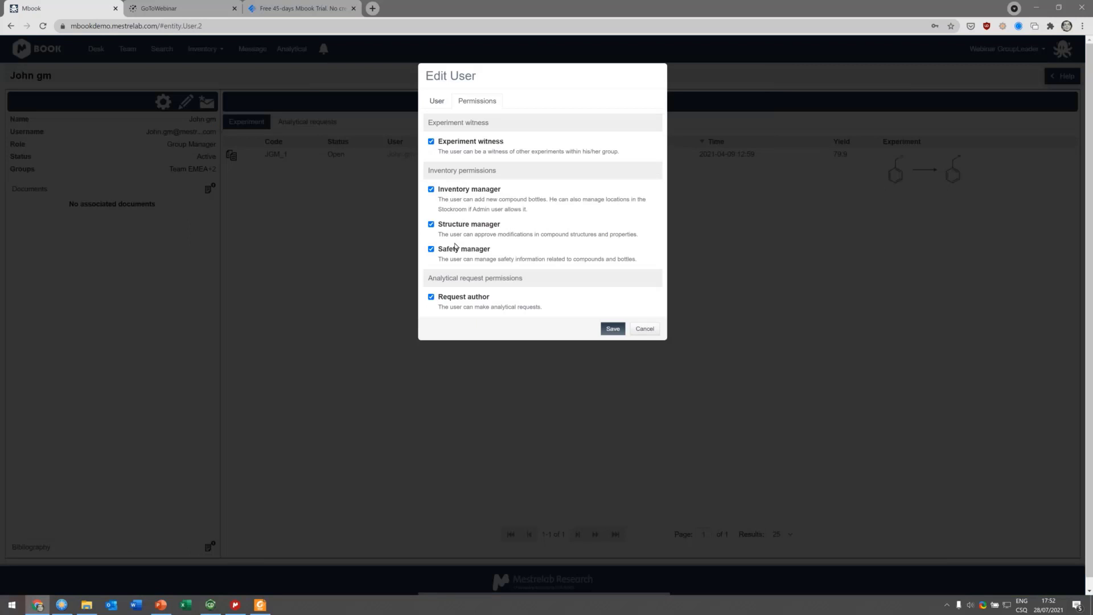
pyautogui.moveTo(452, 247); pyautogui.dragTo(558, 253)
pyautogui.click(558, 253)
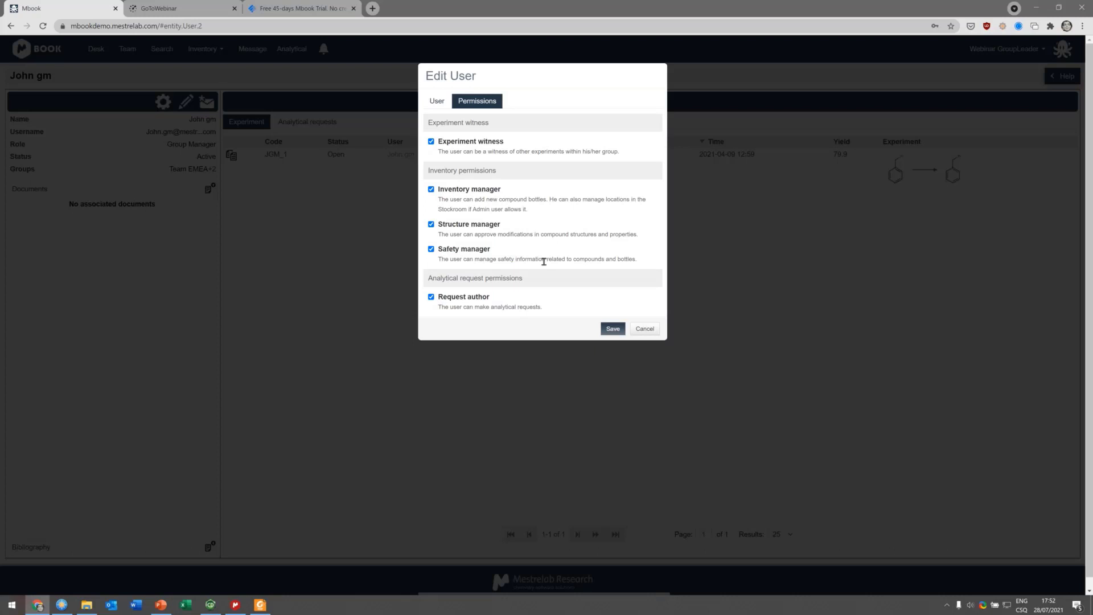
pyautogui.moveTo(544, 259); pyautogui.dragTo(617, 259)
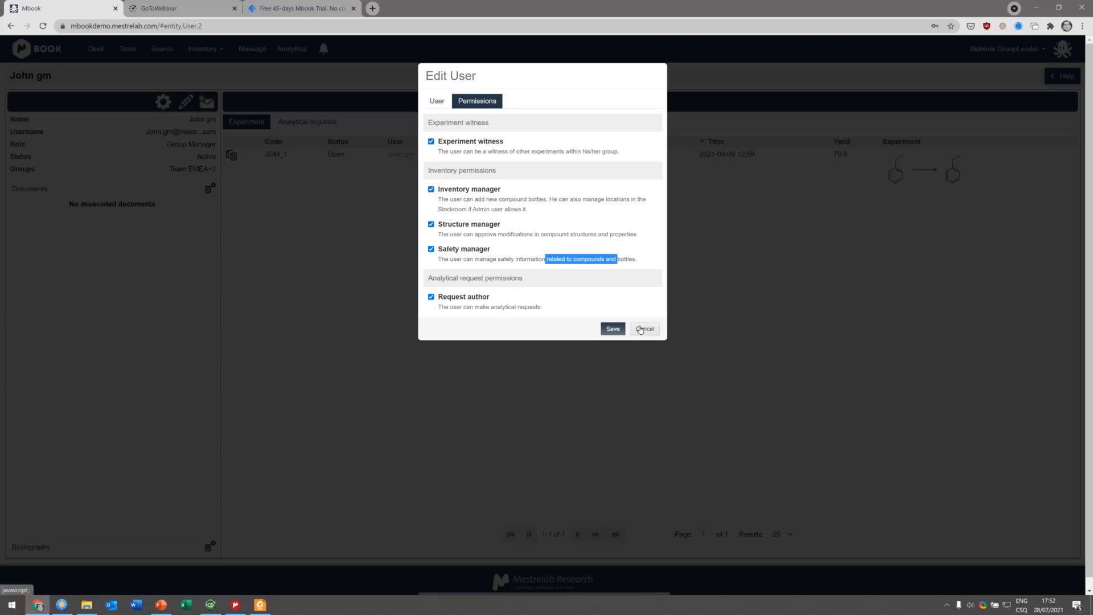